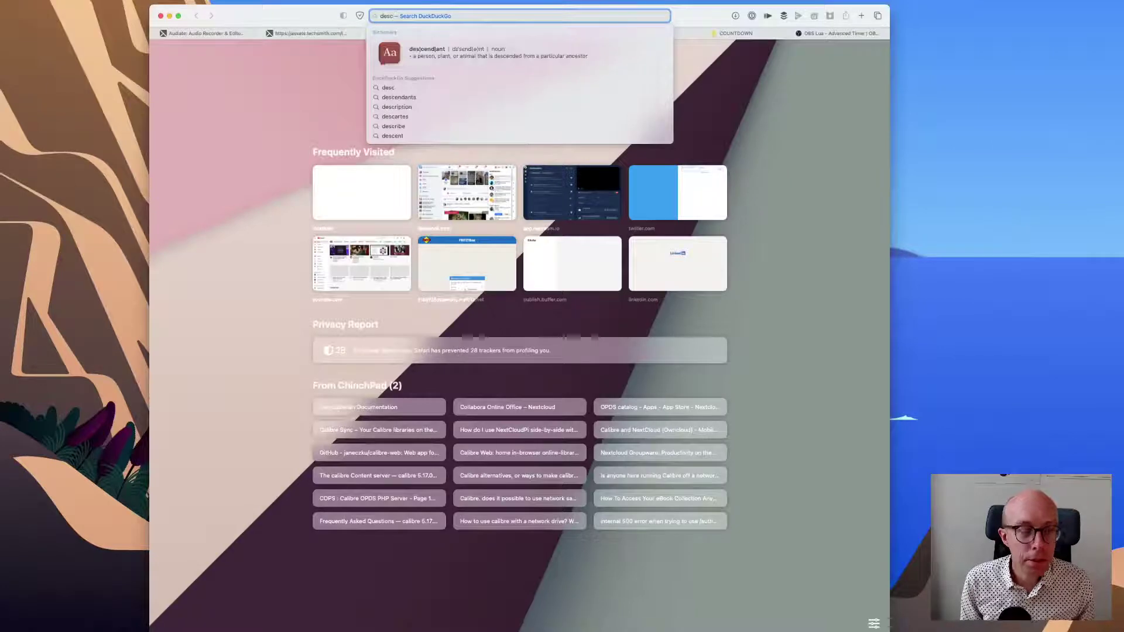
Step: Search the web for "descipt" and open the Descript website from the results
text(ipt)
key(Return)
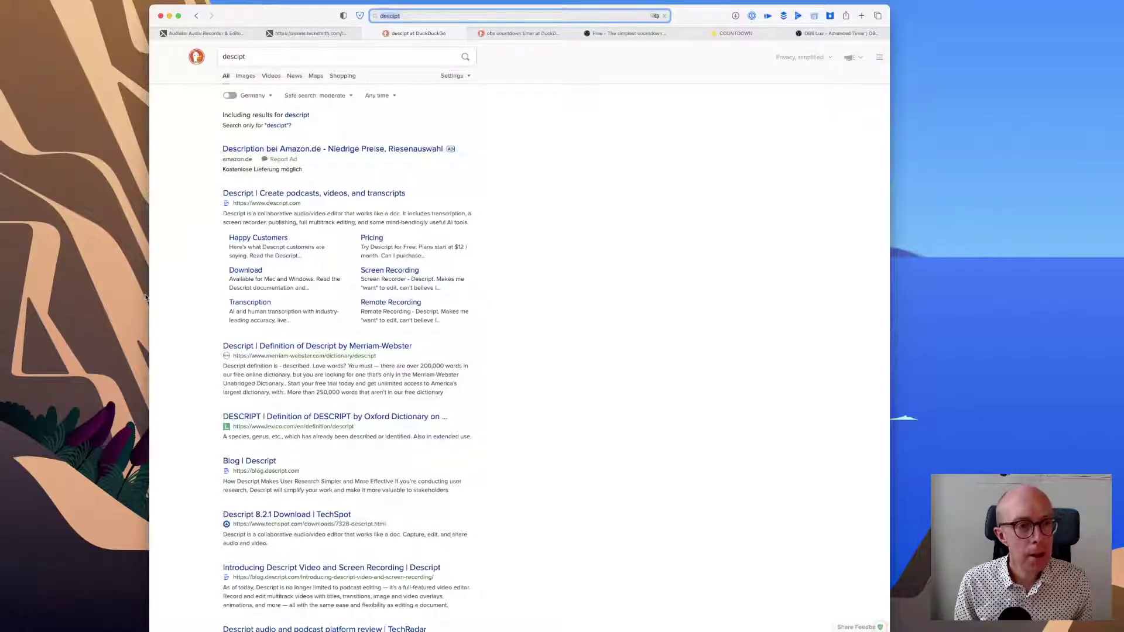
click(279, 193)
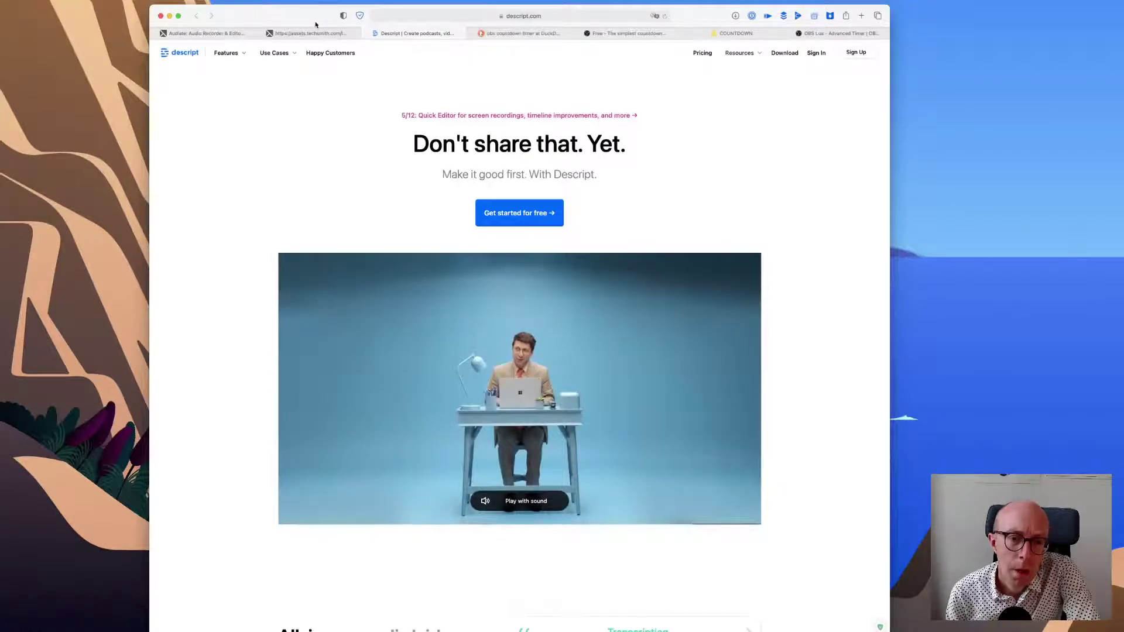
Step: Look through the Descript homepage, then close it and return to the TechSmith Audiate page
scroll(255, 173, down, 3)
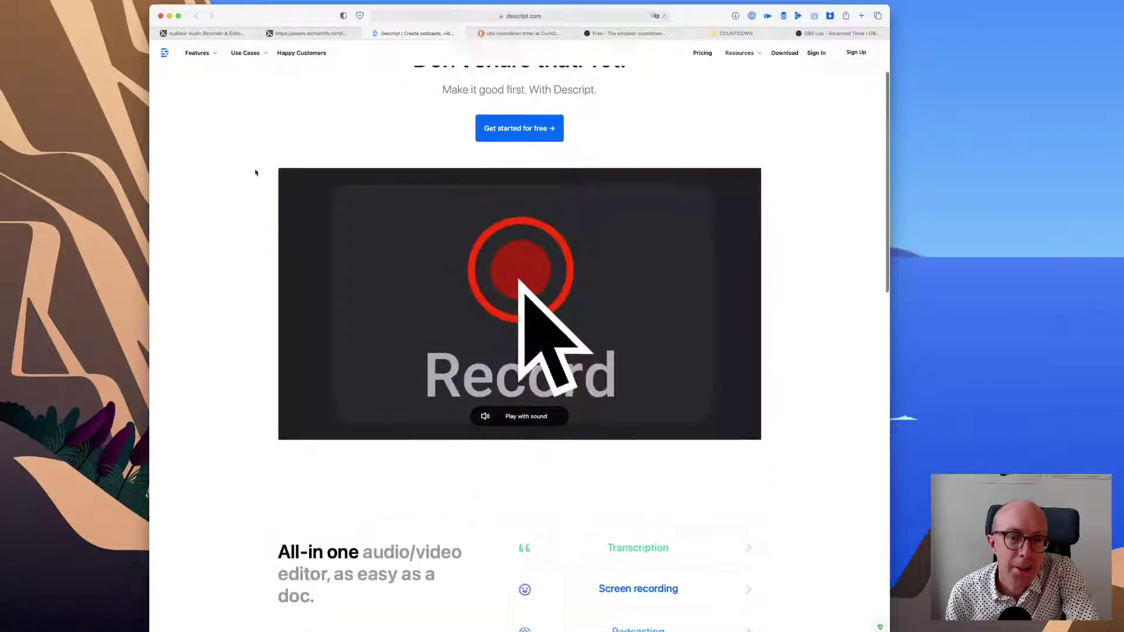
scroll(255, 172, down, 14)
scroll(256, 172, up, 5)
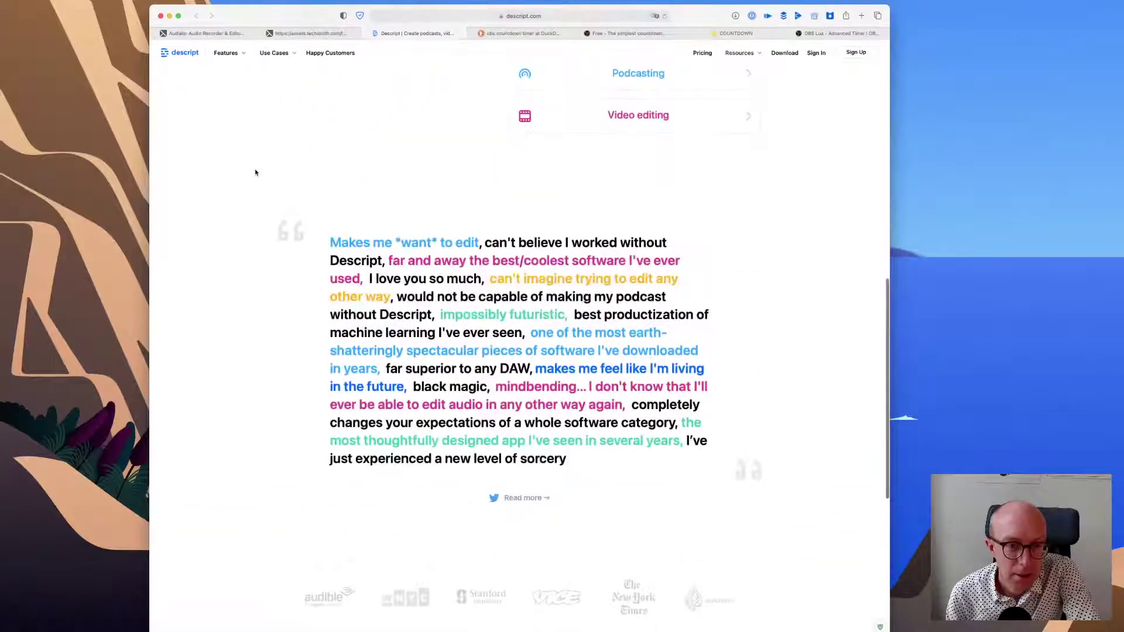
scroll(256, 172, up, 12)
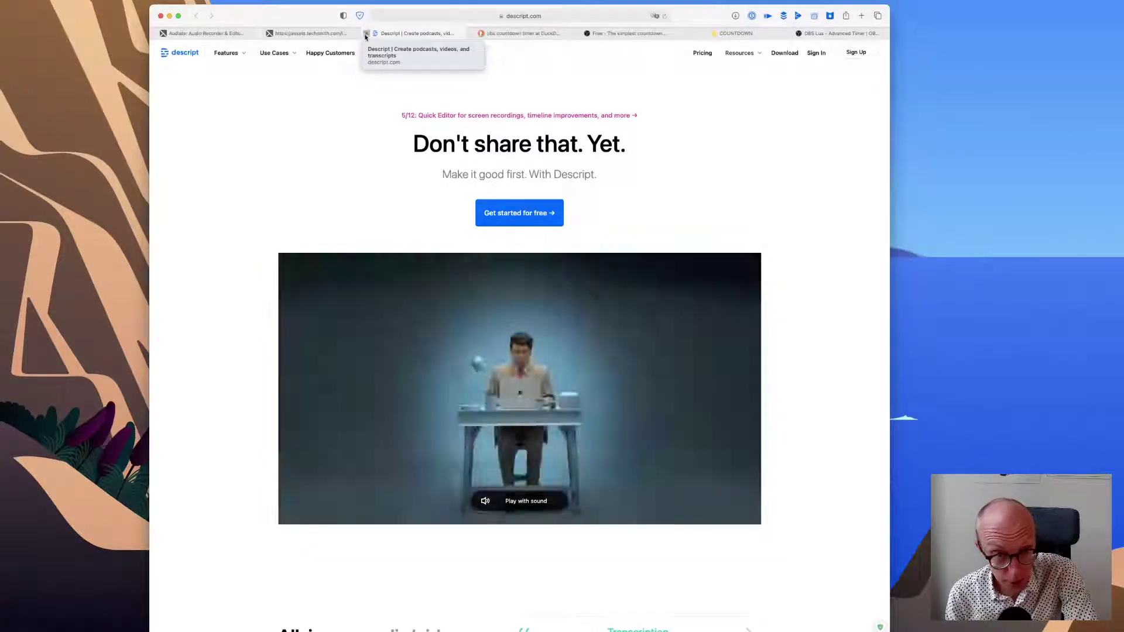
click(366, 34)
click(199, 33)
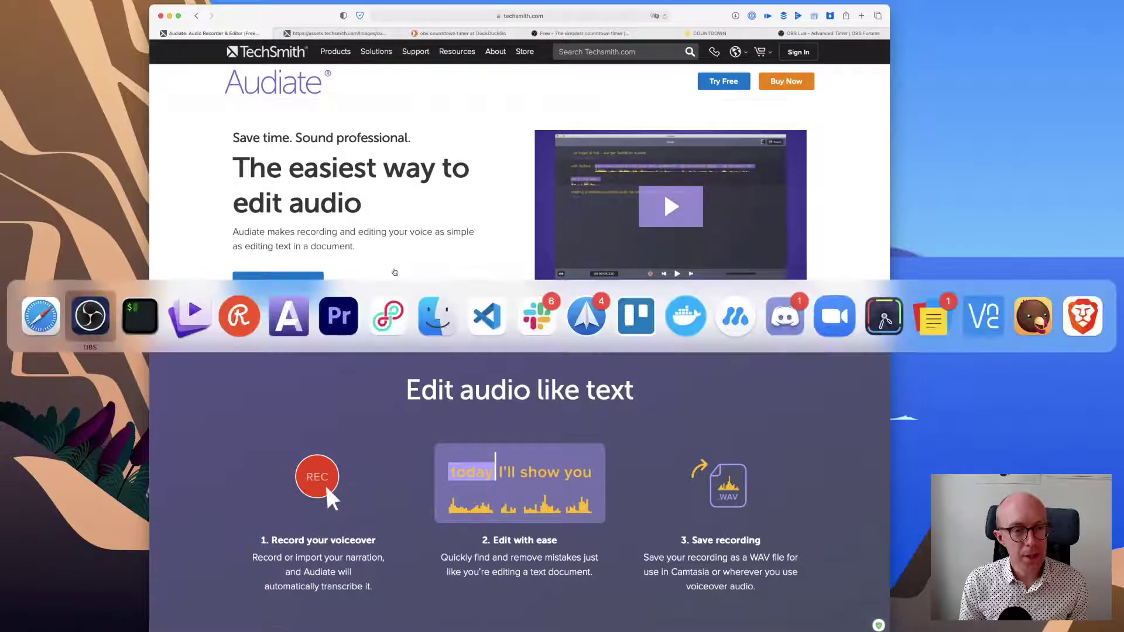
Step: Switch to the Audiate application and review its commands and the available transcription languages
click(370, 324)
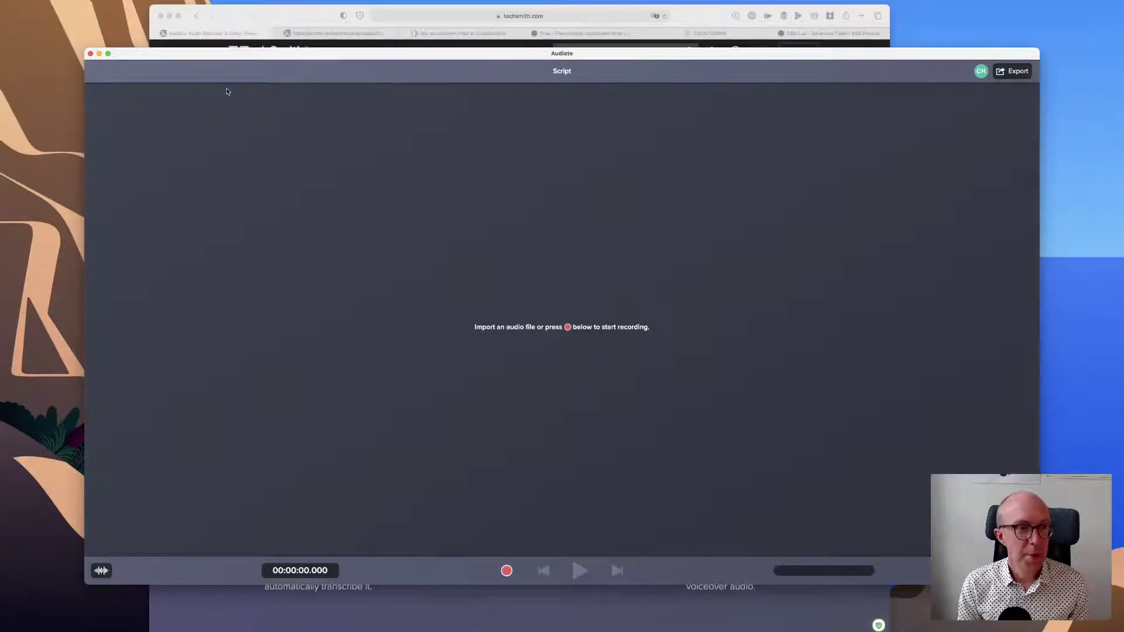
click(35, 6)
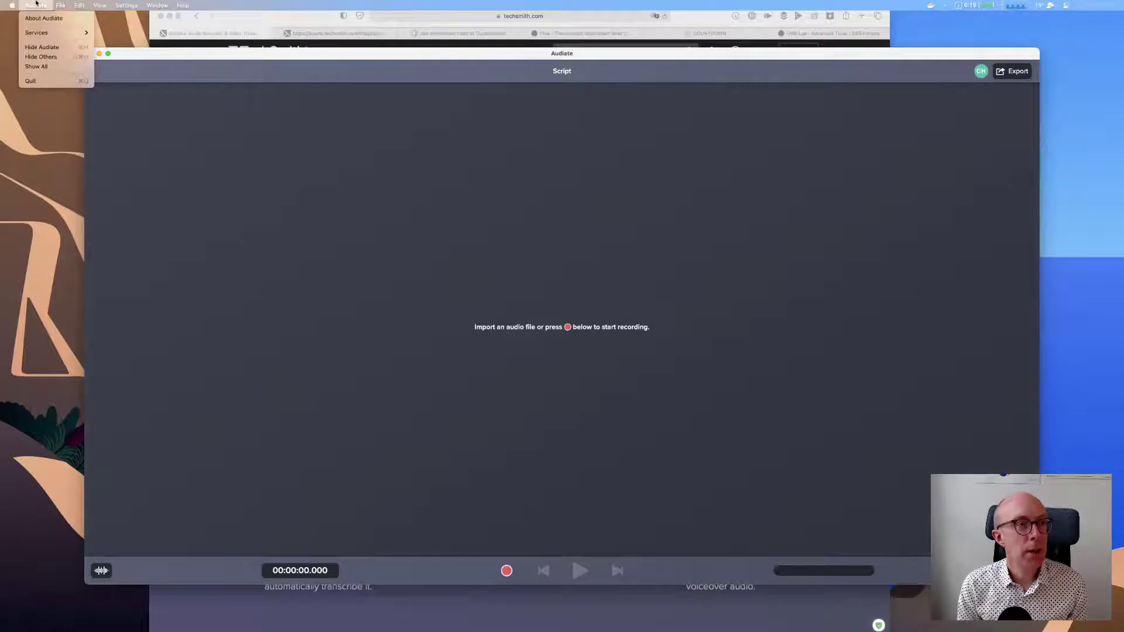
mouse_move(45, 35)
mouse_move(66, 7)
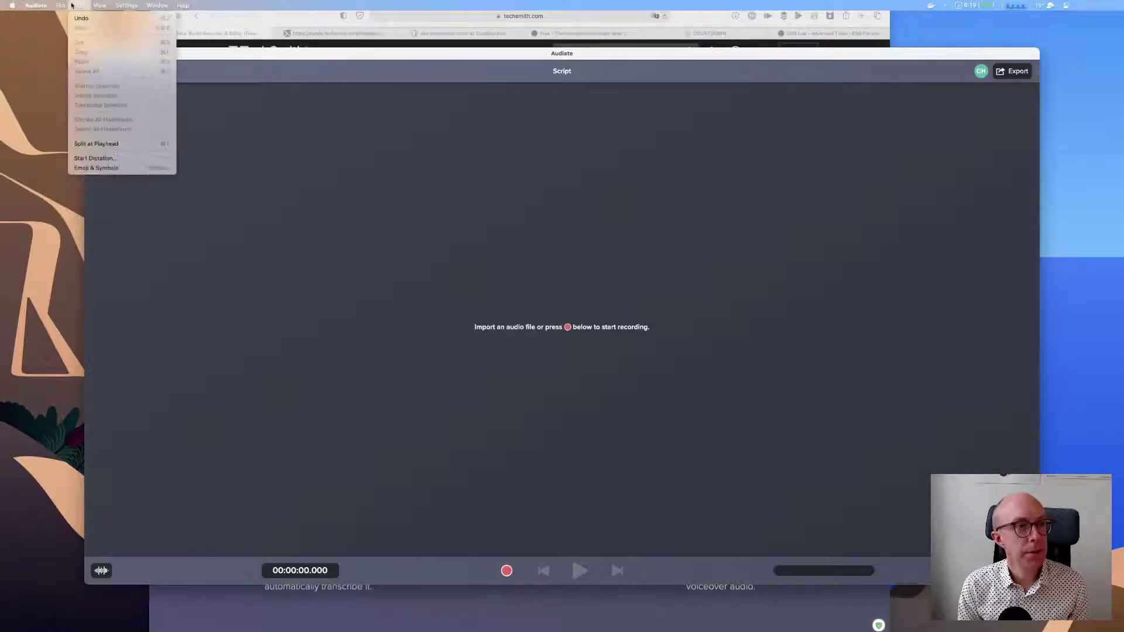
mouse_move(127, 5)
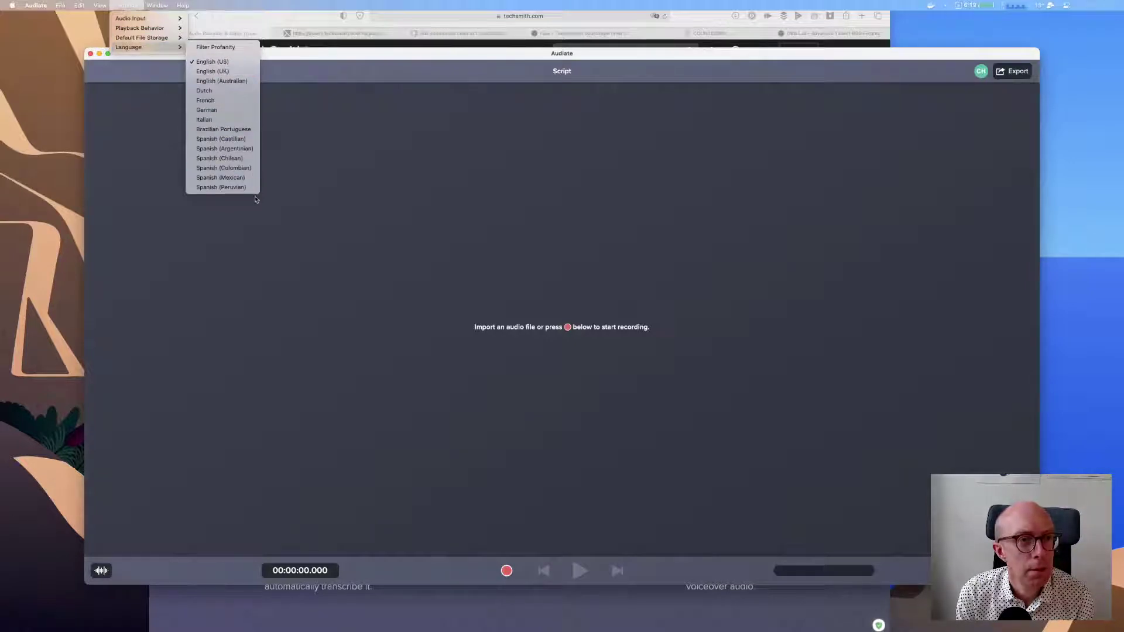
click(364, 202)
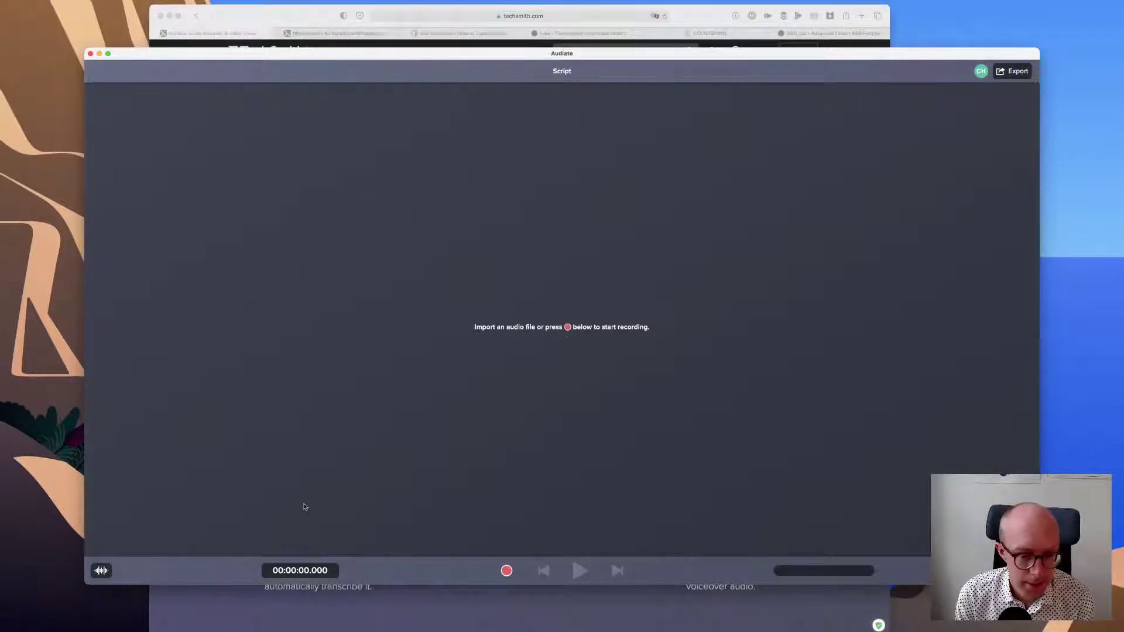
Step: Import Streamlit_mixdown.aif from the Weekly Squeak folder in Finder into Audiate to transcribe it
key(super+Tab)
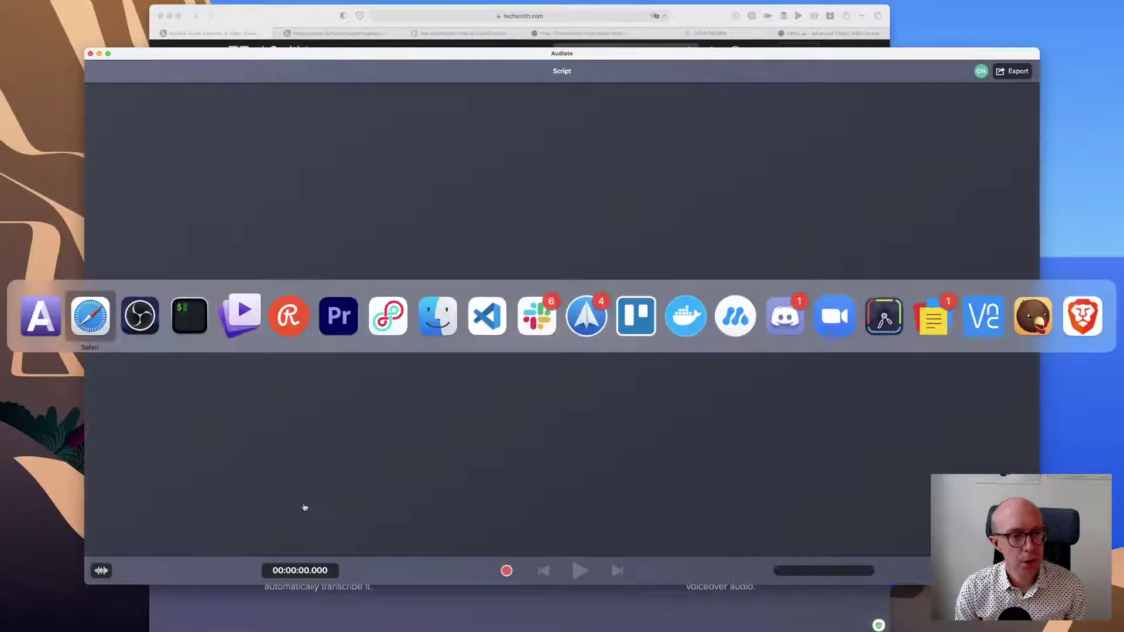
click(419, 321)
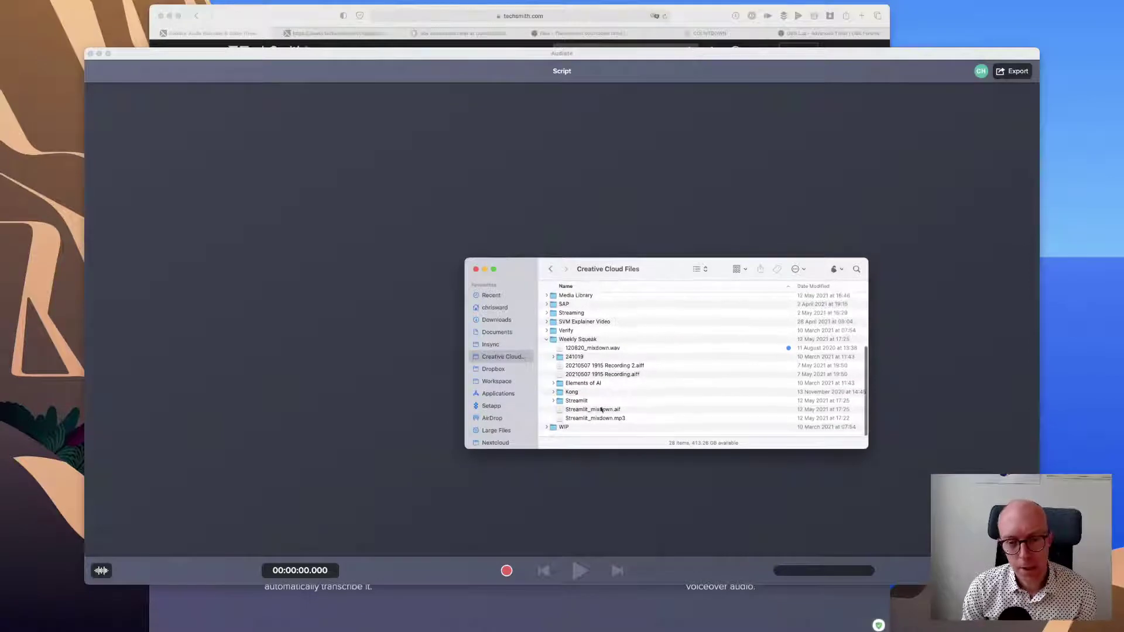
click(582, 411)
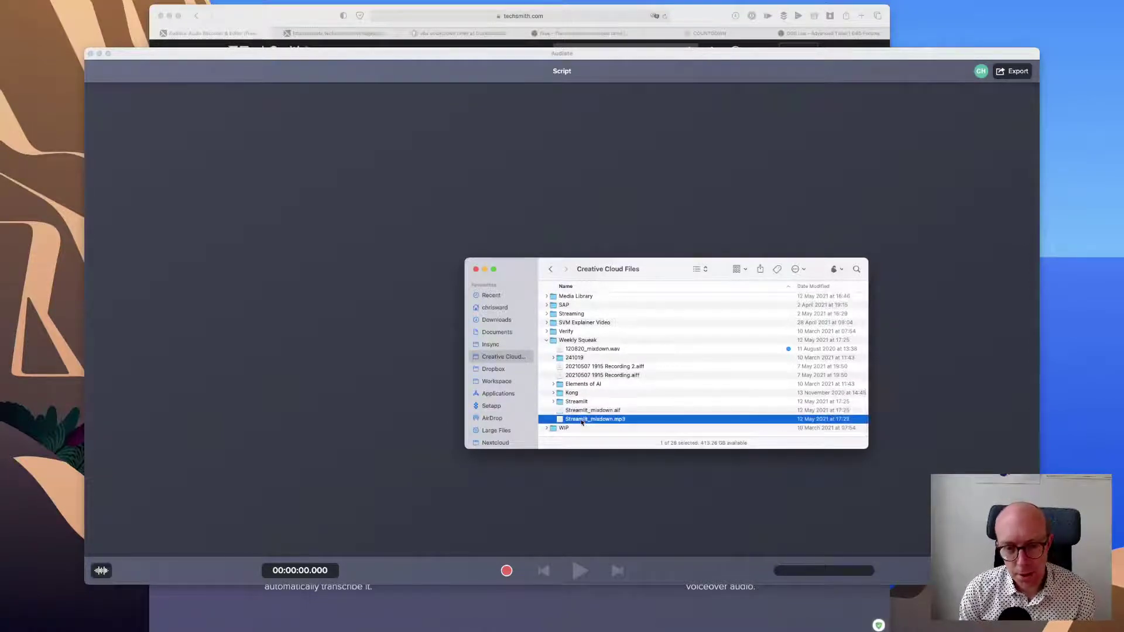
click(620, 420)
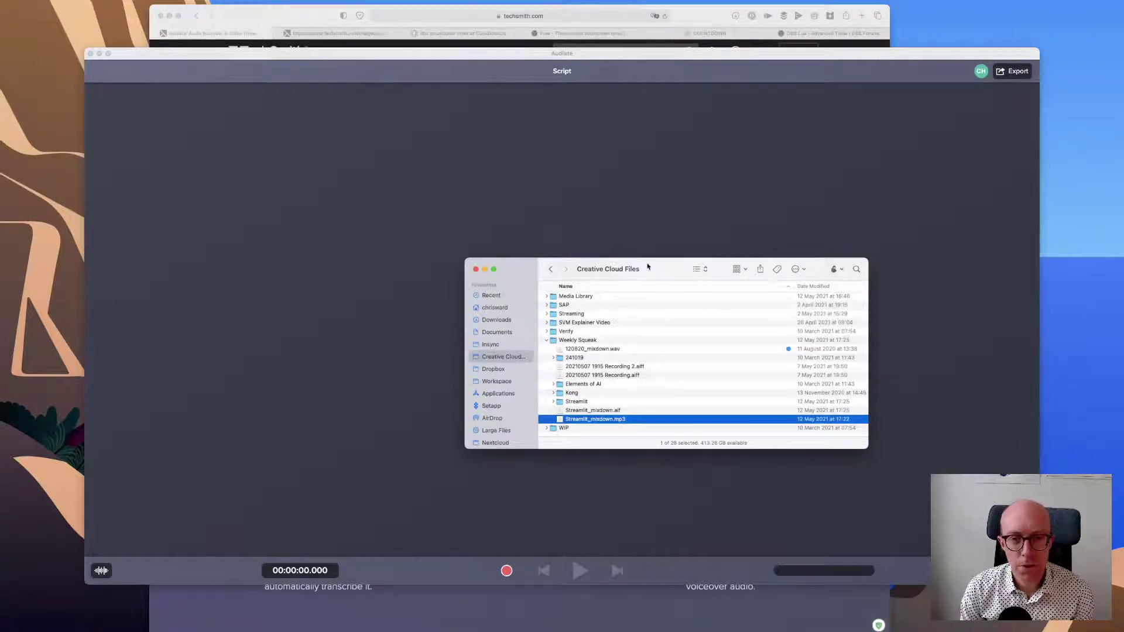
drag(649, 269, 777, 285)
click(732, 428)
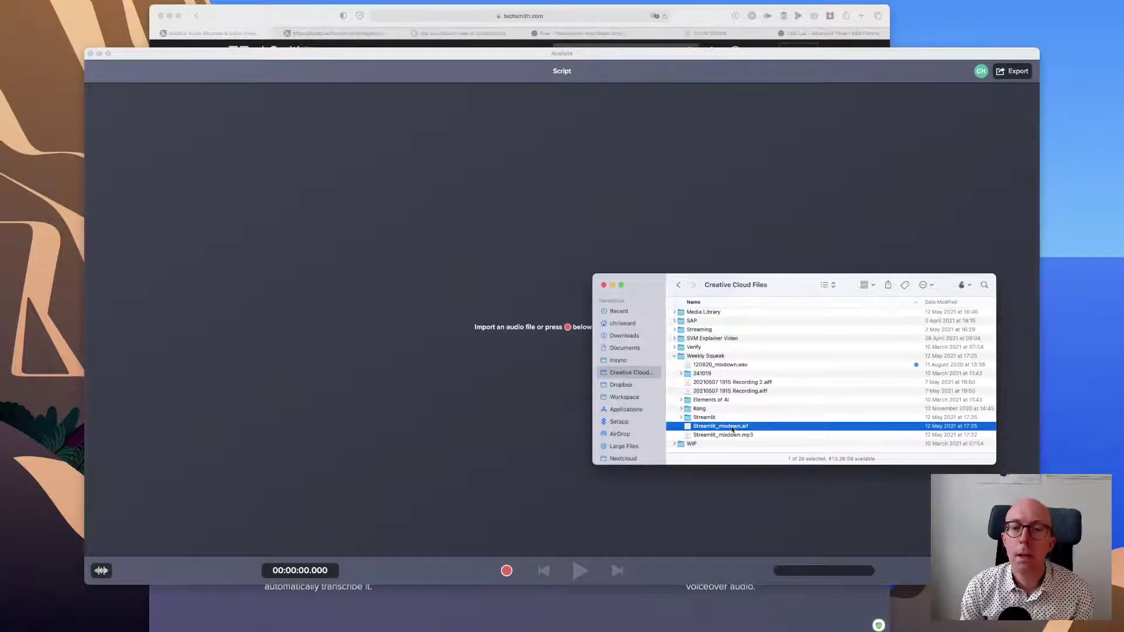
drag(732, 428, 529, 332)
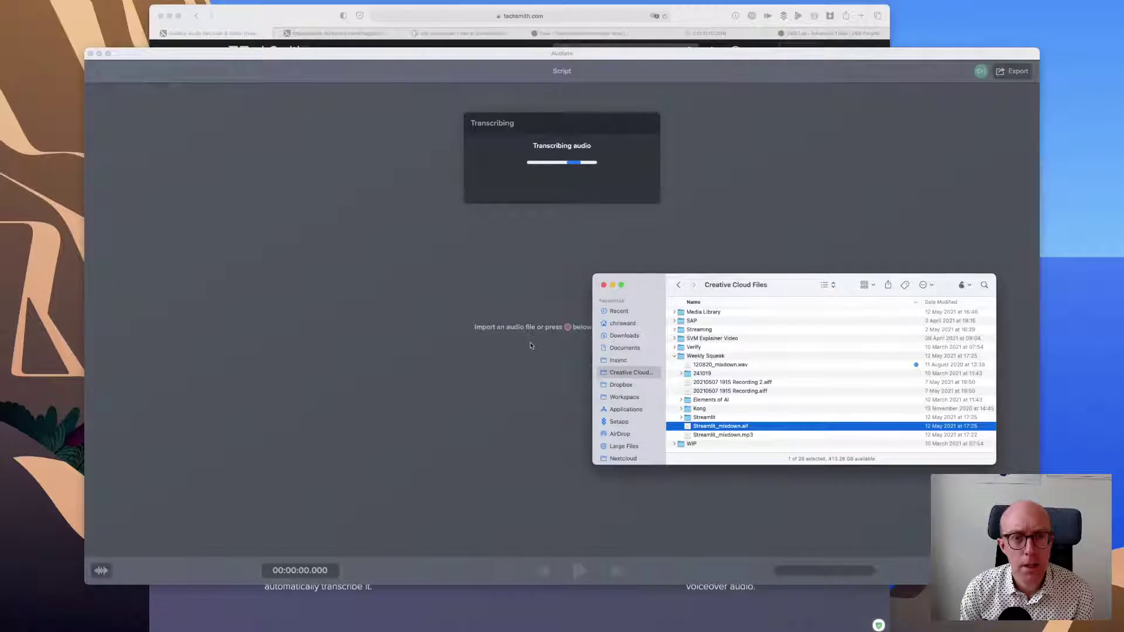
click(508, 153)
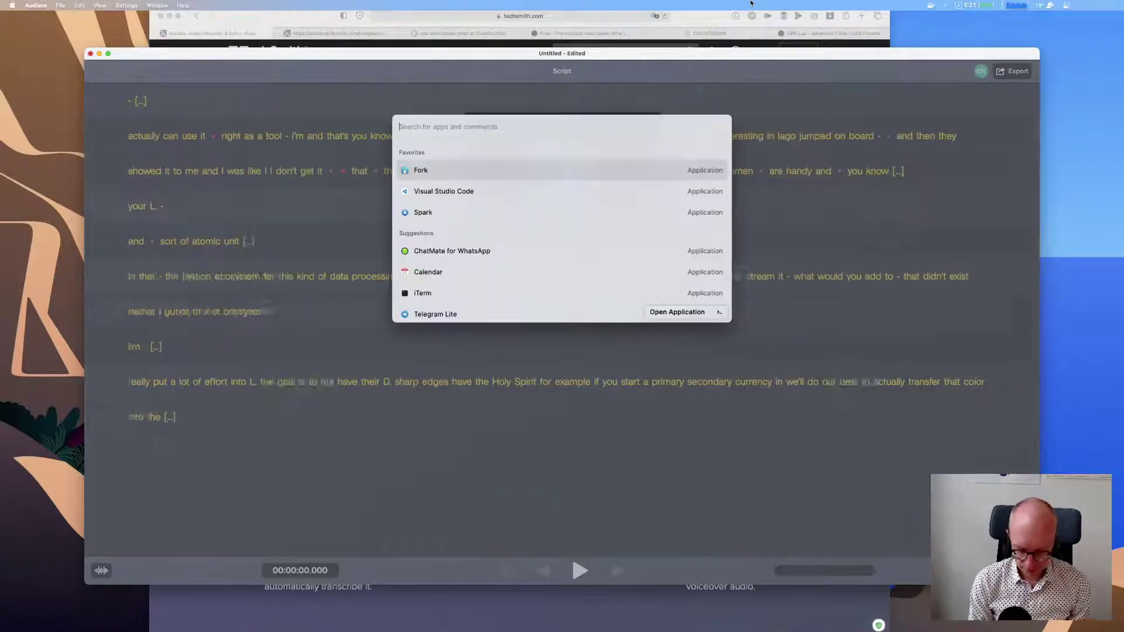
Step: Launch Presentify and turn on its Highlight Cursor option
key(alt+space)
text(pre)
key(Down)
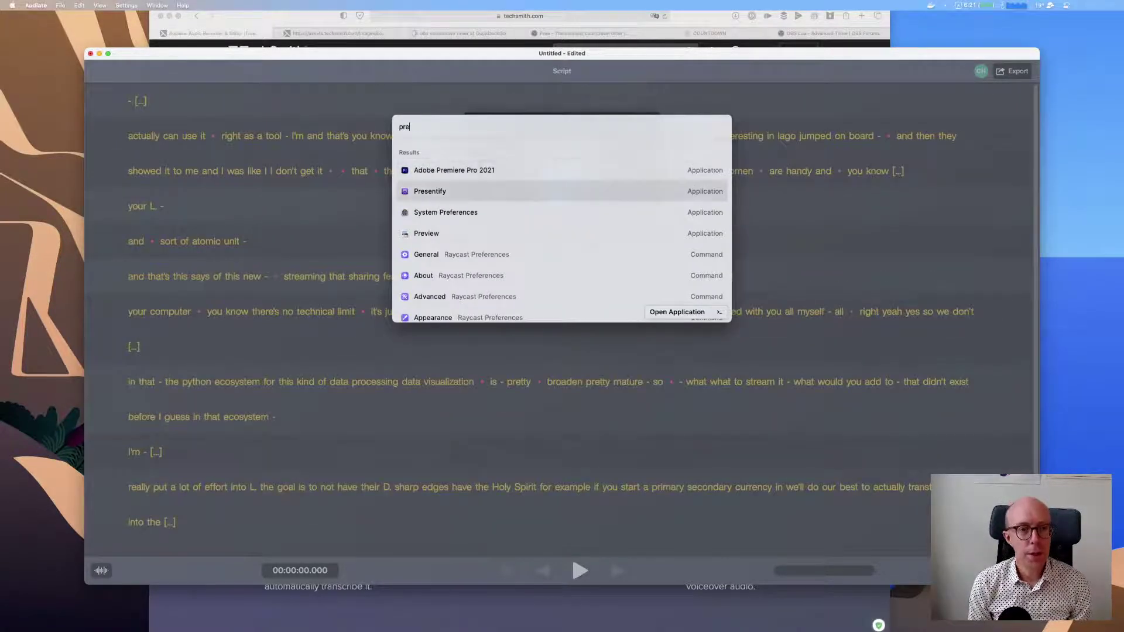
key(Return)
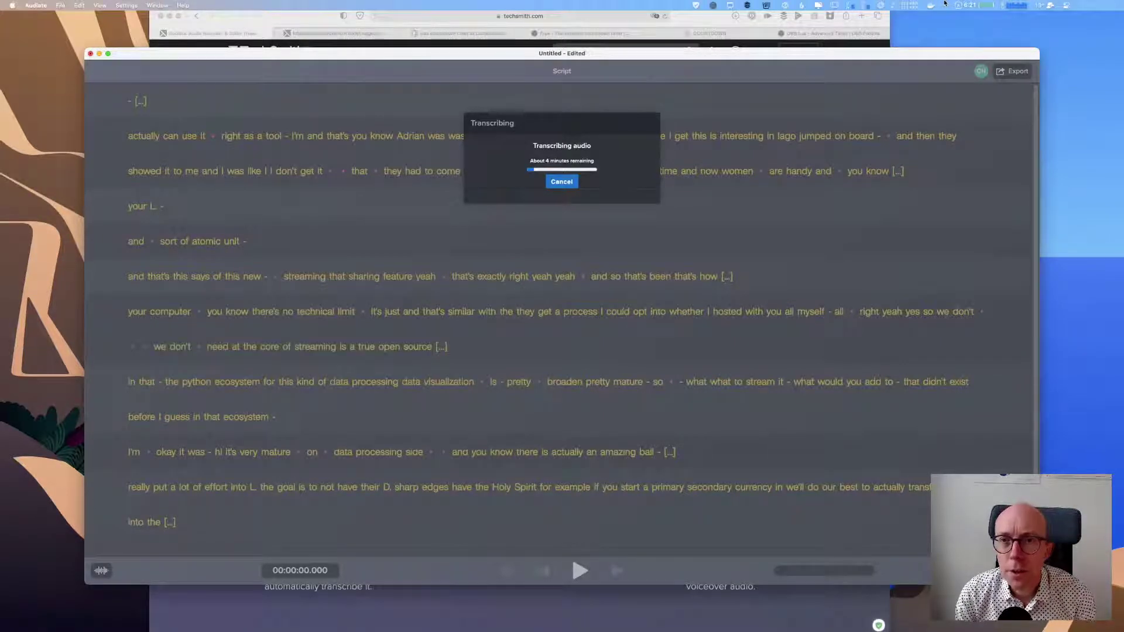
click(729, 6)
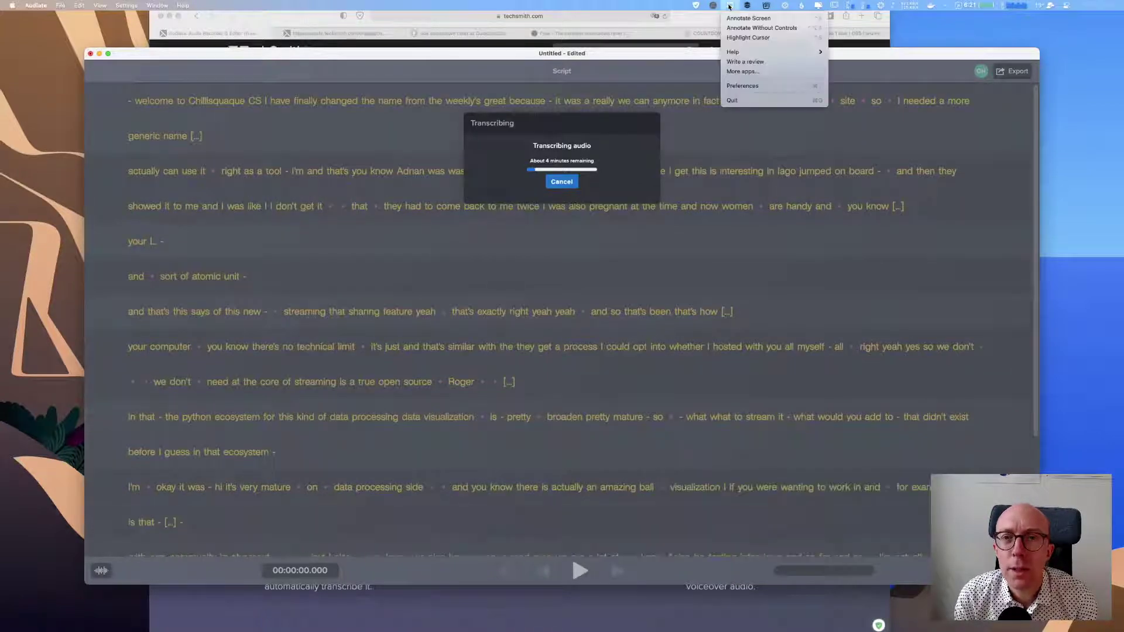
click(751, 40)
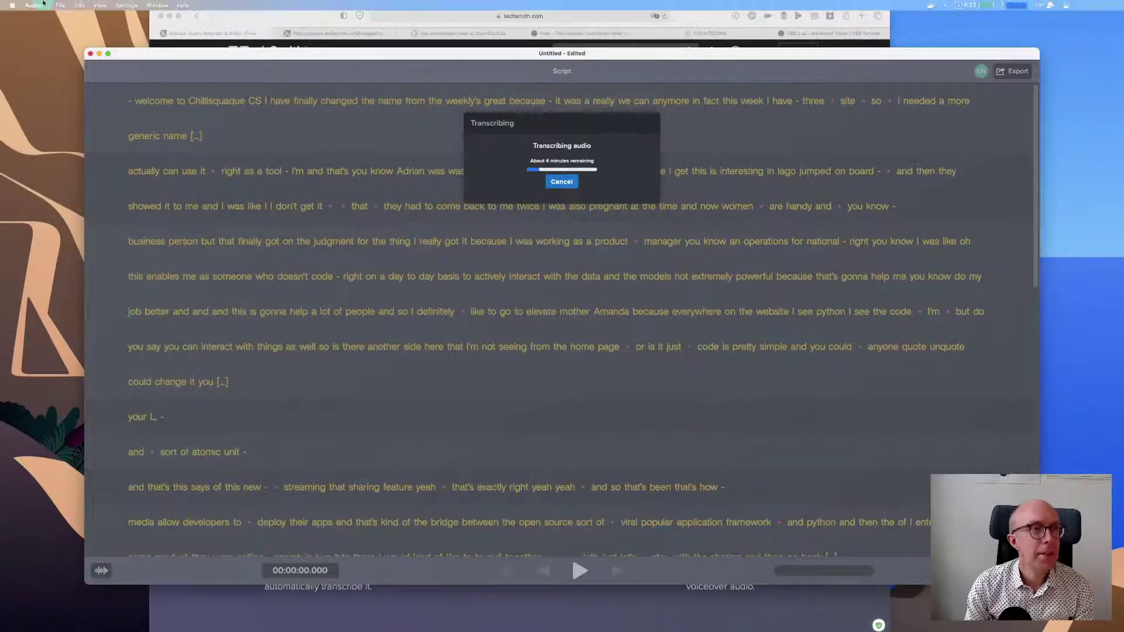
Step: Examine Audiate's audio input and language settings, its edit and file commands, and the first lines of the transcript
click(97, 5)
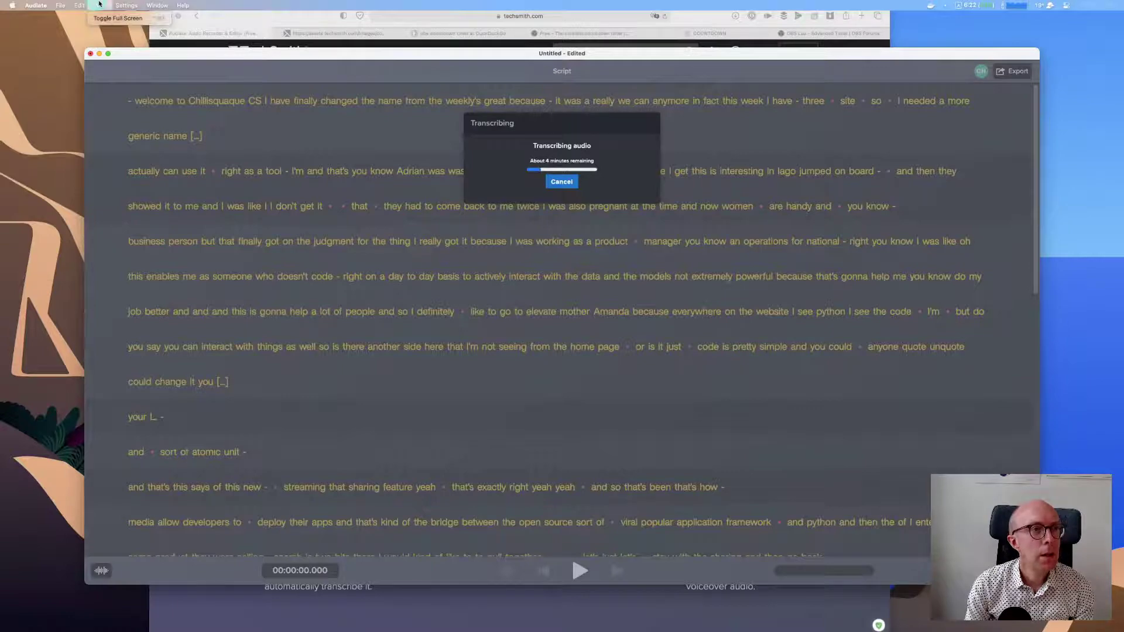
mouse_move(121, 5)
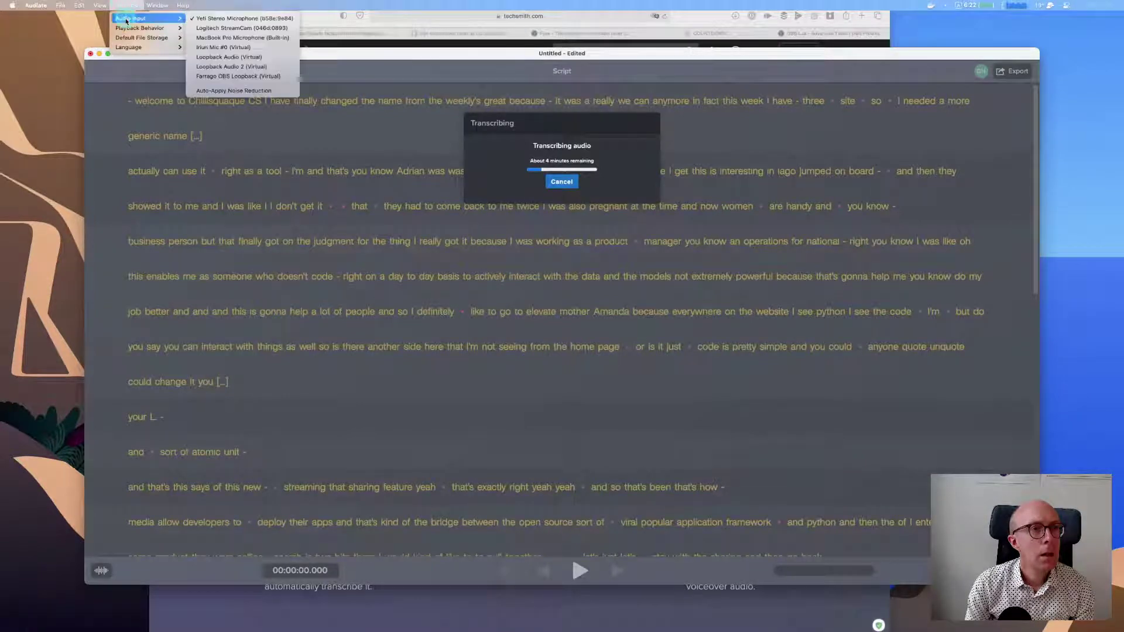
mouse_move(128, 39)
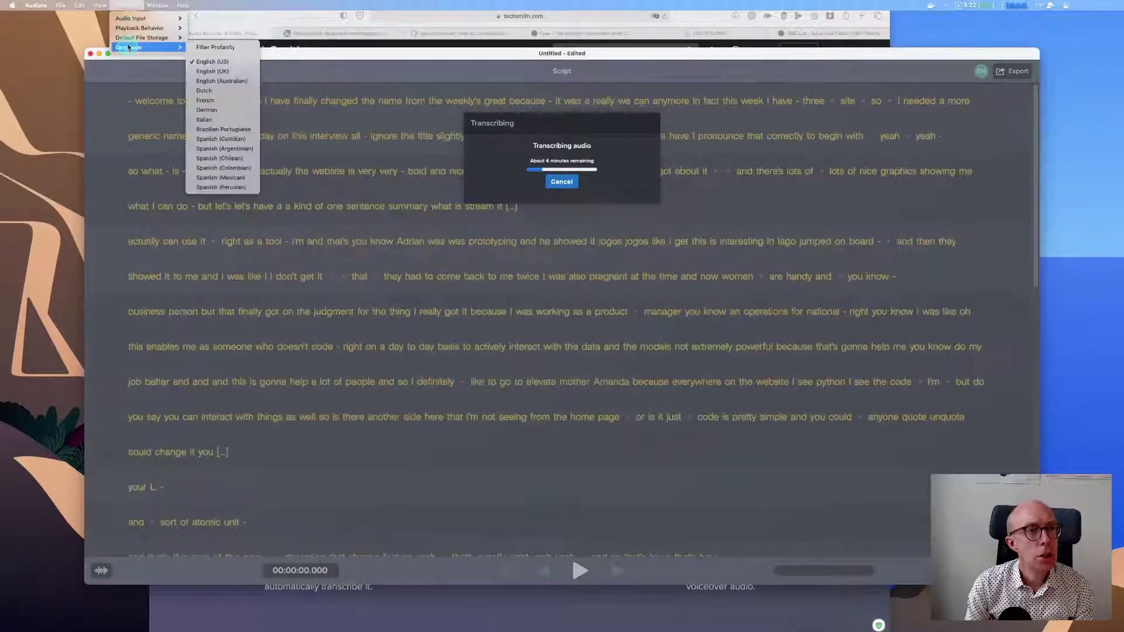
click(82, 4)
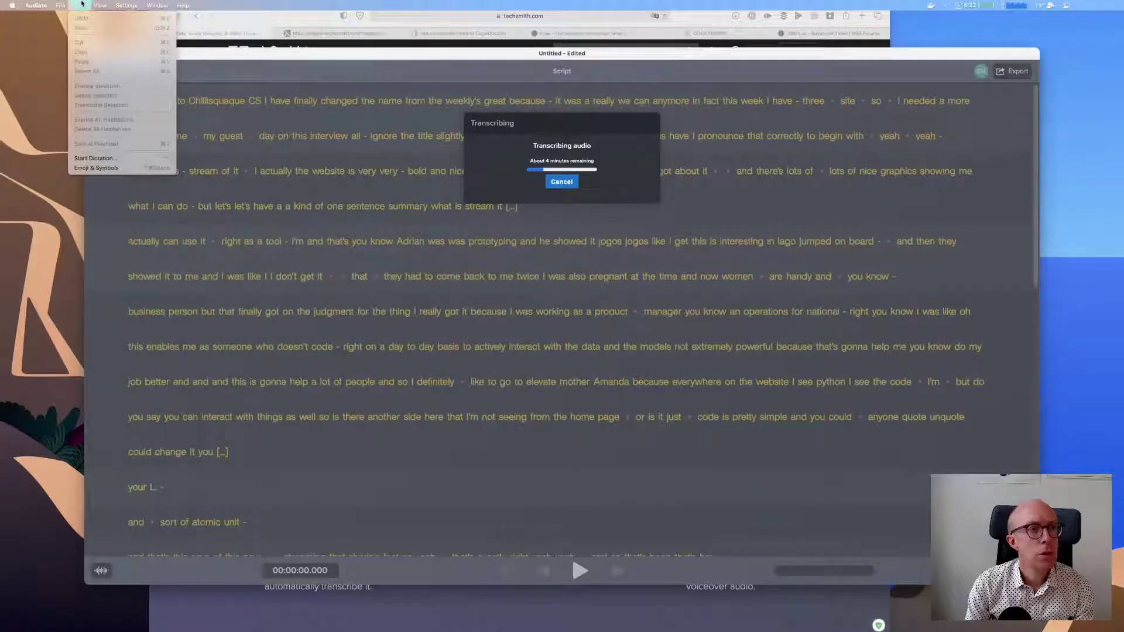
click(61, 5)
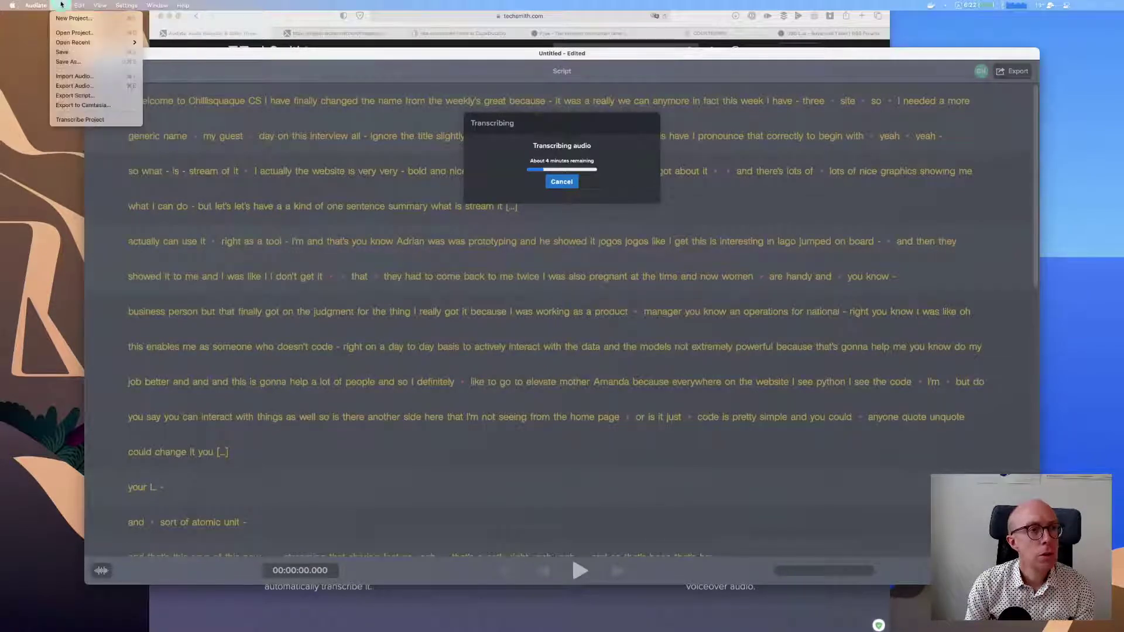
click(29, 4)
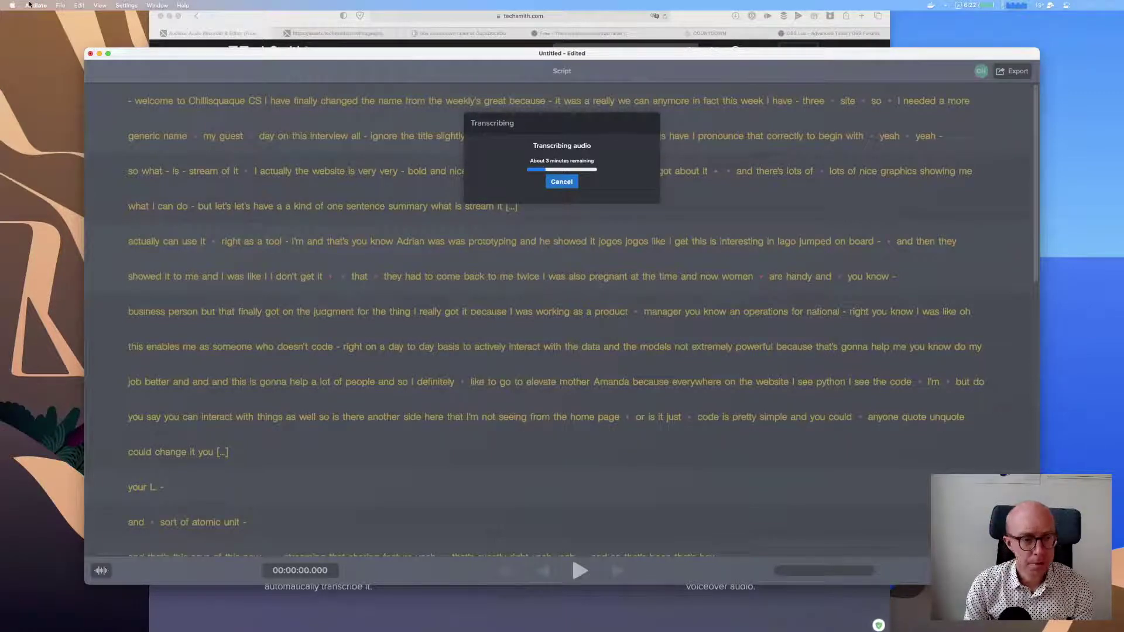
click(219, 136)
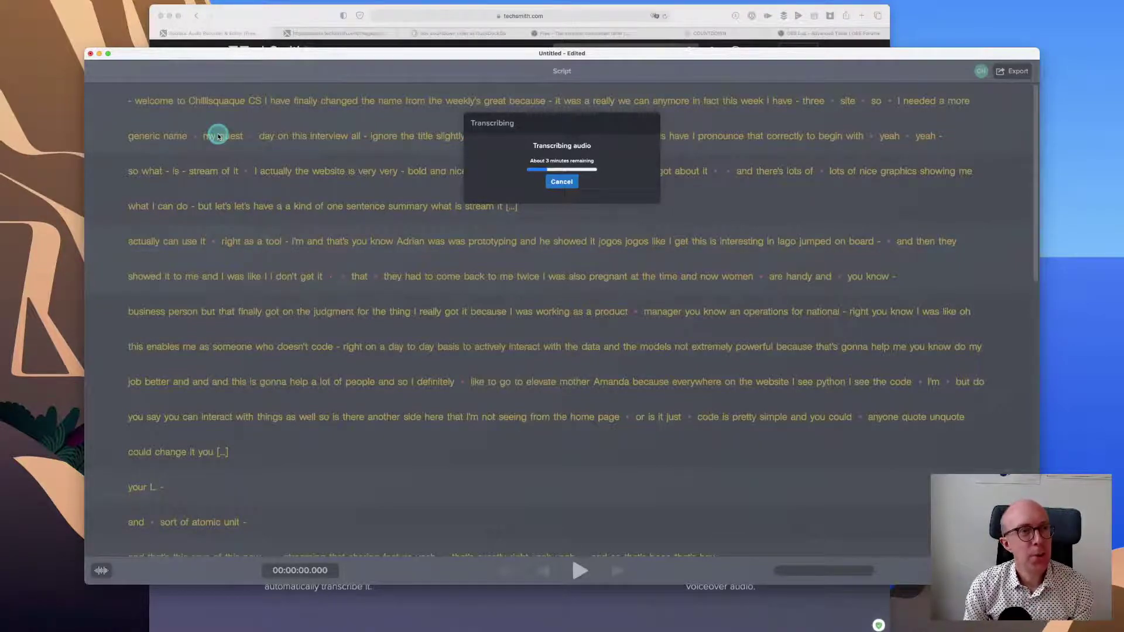
click(147, 102)
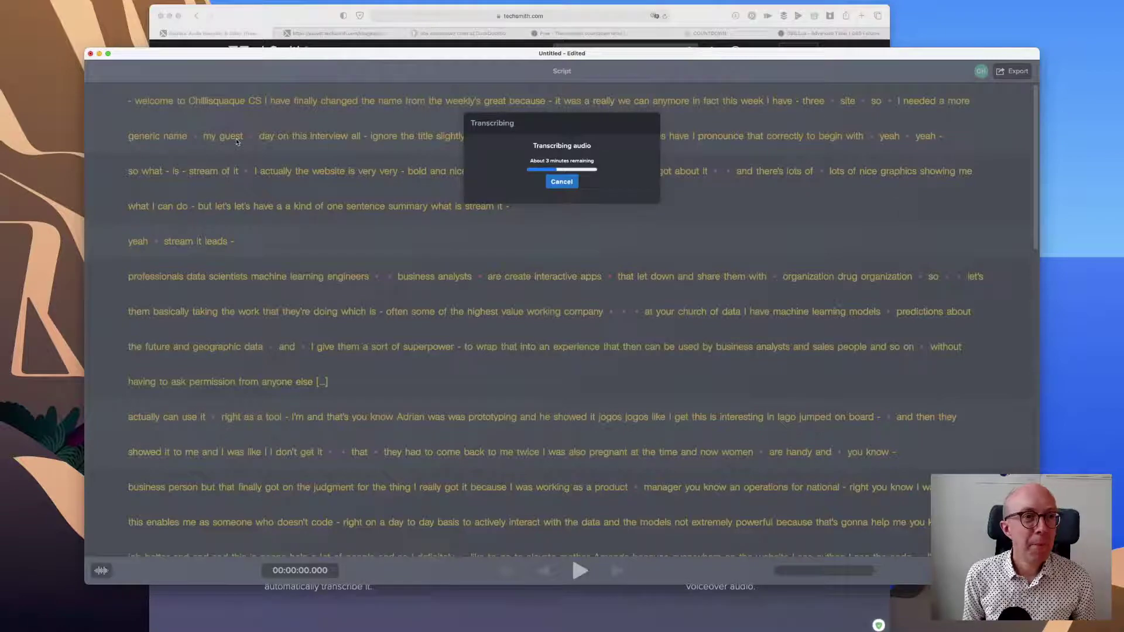
Step: Switch to Safari and open otter.ai in a new tab
click(312, 17)
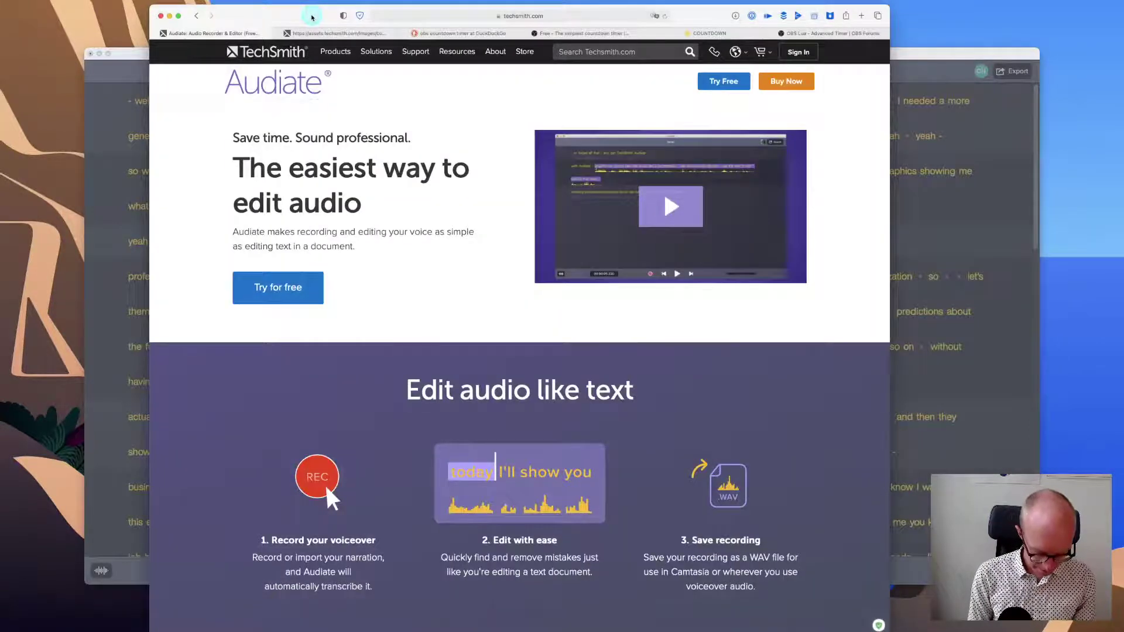
key(super+t)
text(otter.ai)
key(Return)
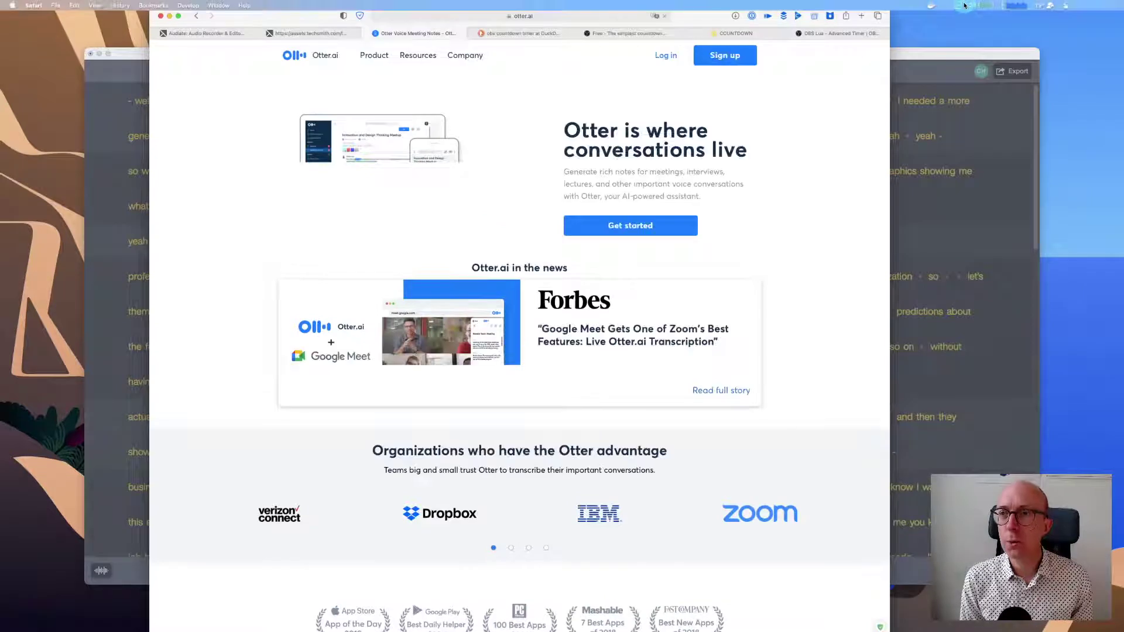
Step: Log in to Otter.ai with the saved account e-mail and password
click(667, 56)
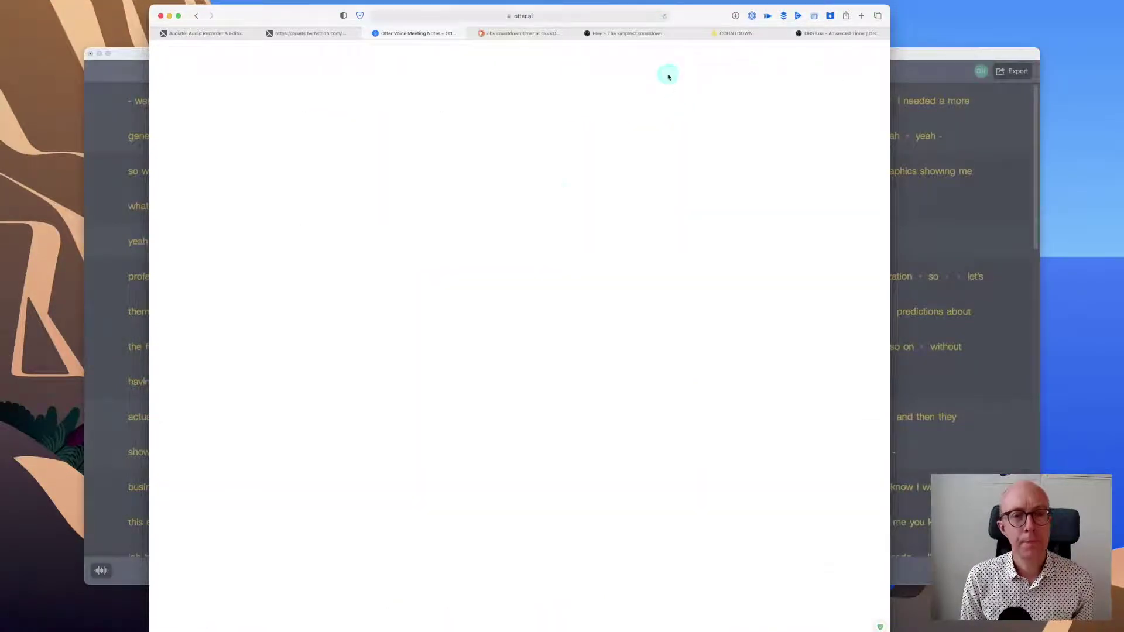
click(478, 256)
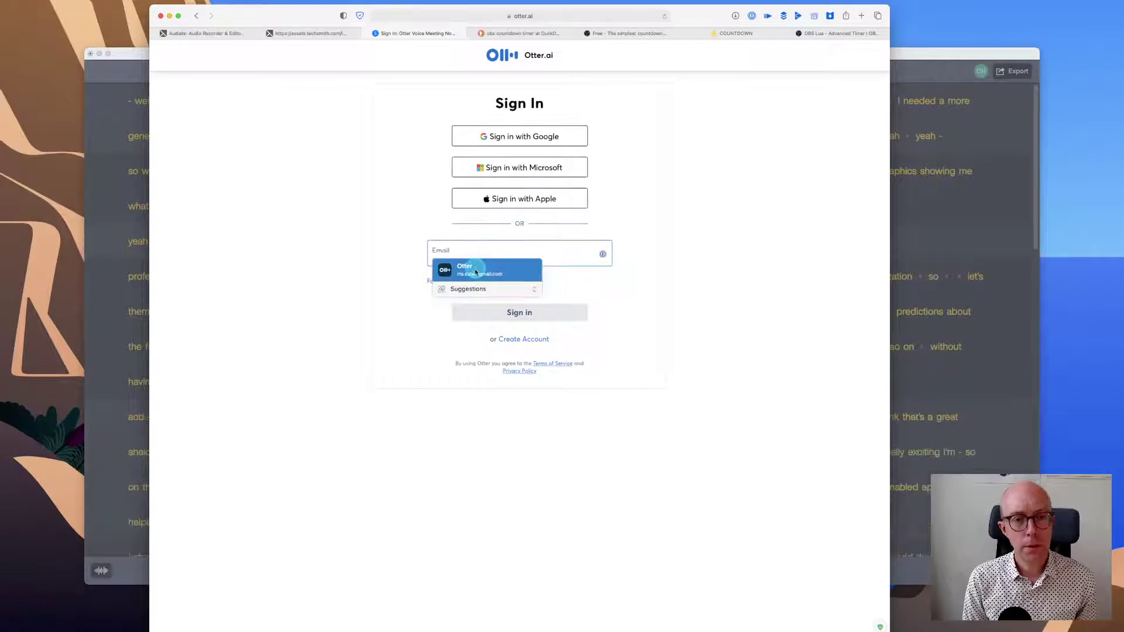
click(476, 267)
click(509, 319)
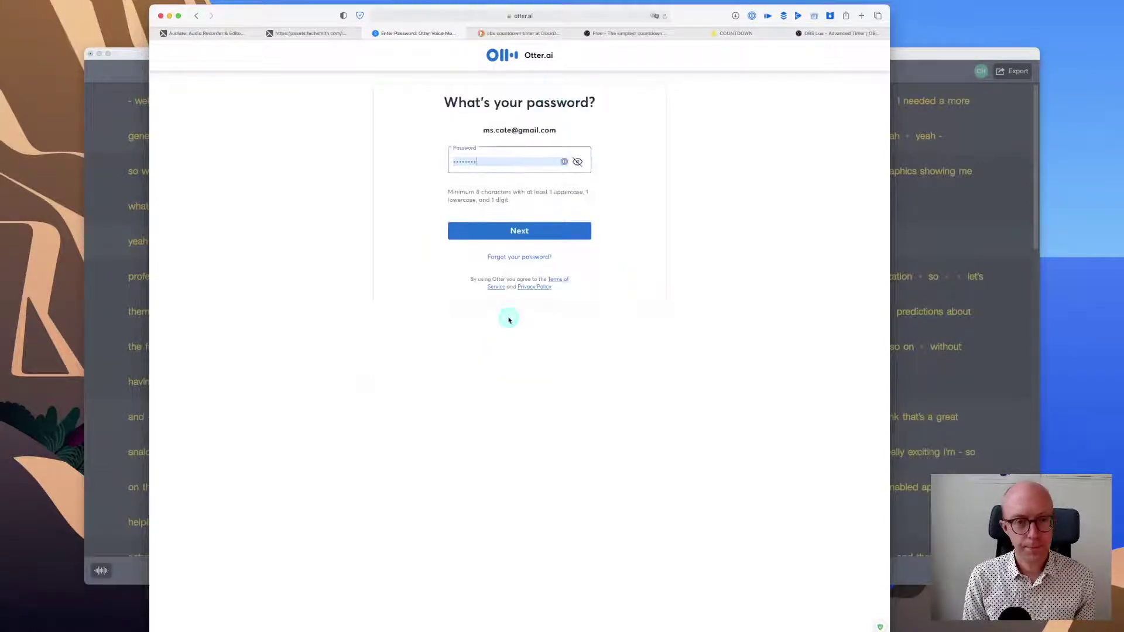
click(510, 232)
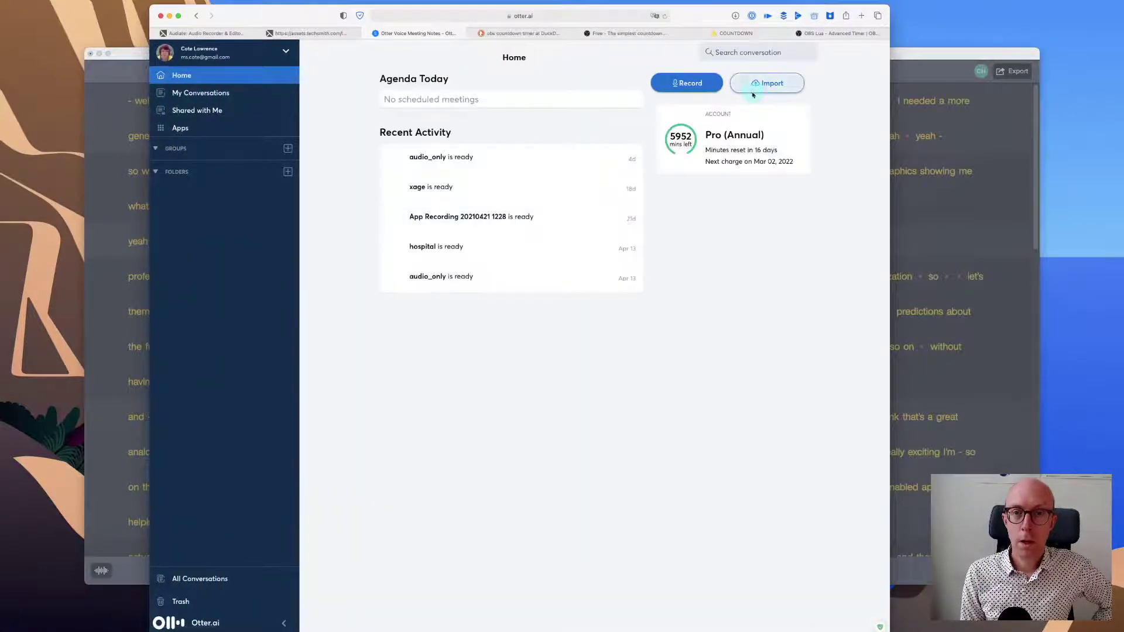
Step: Import Streamlit_mixdown.mp3 from the Weekly Squeak folder in Creative Cloud Files into Otter.ai
click(753, 87)
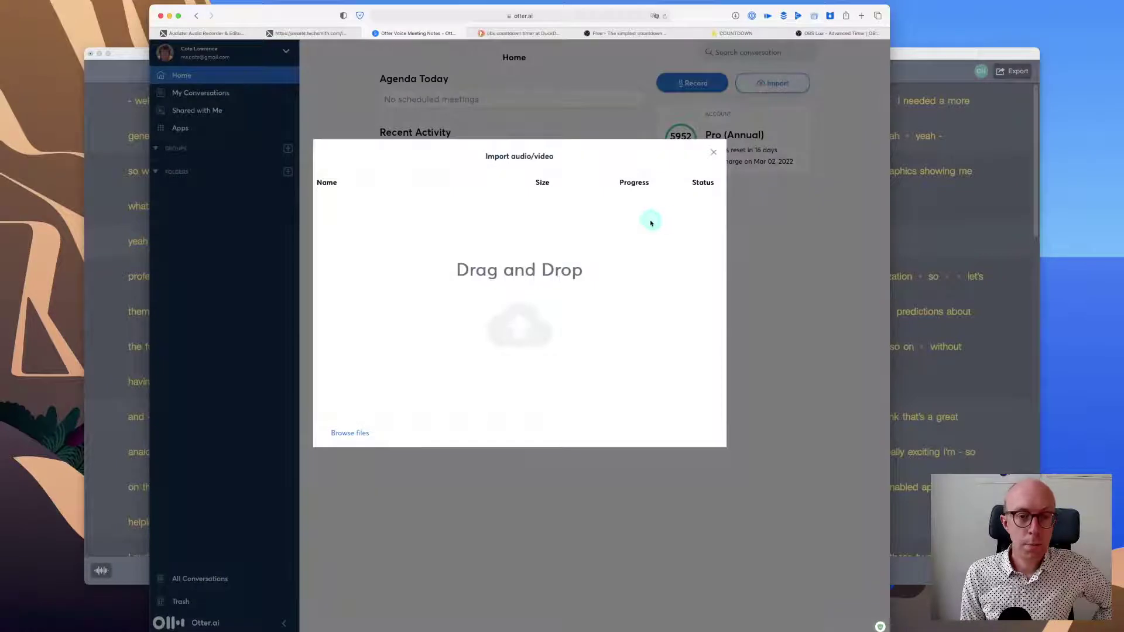
click(351, 437)
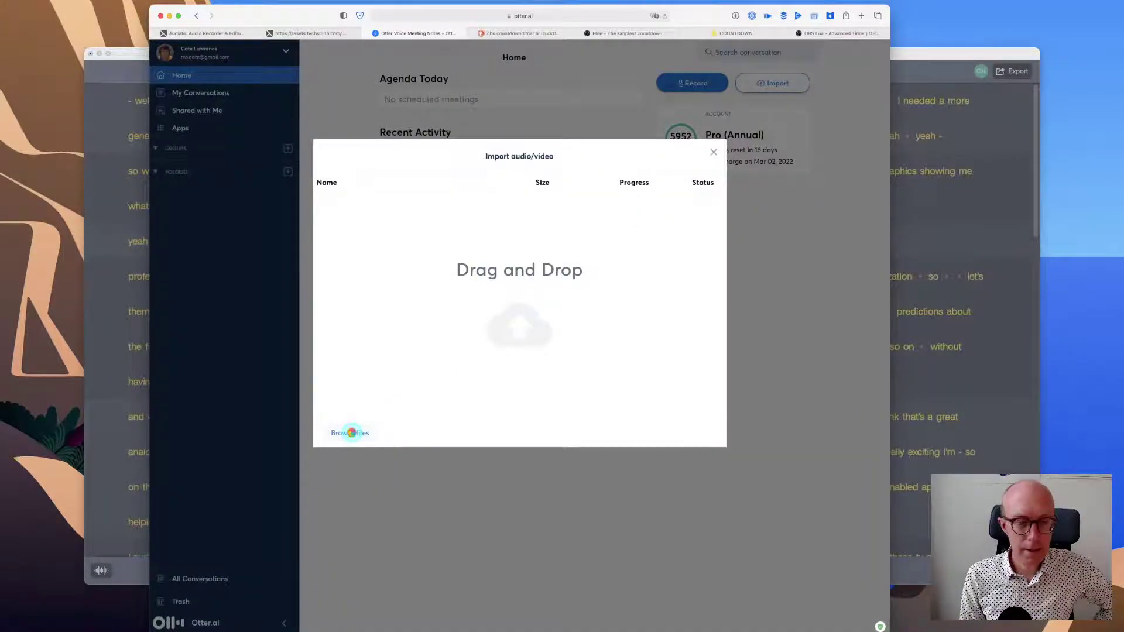
click(352, 434)
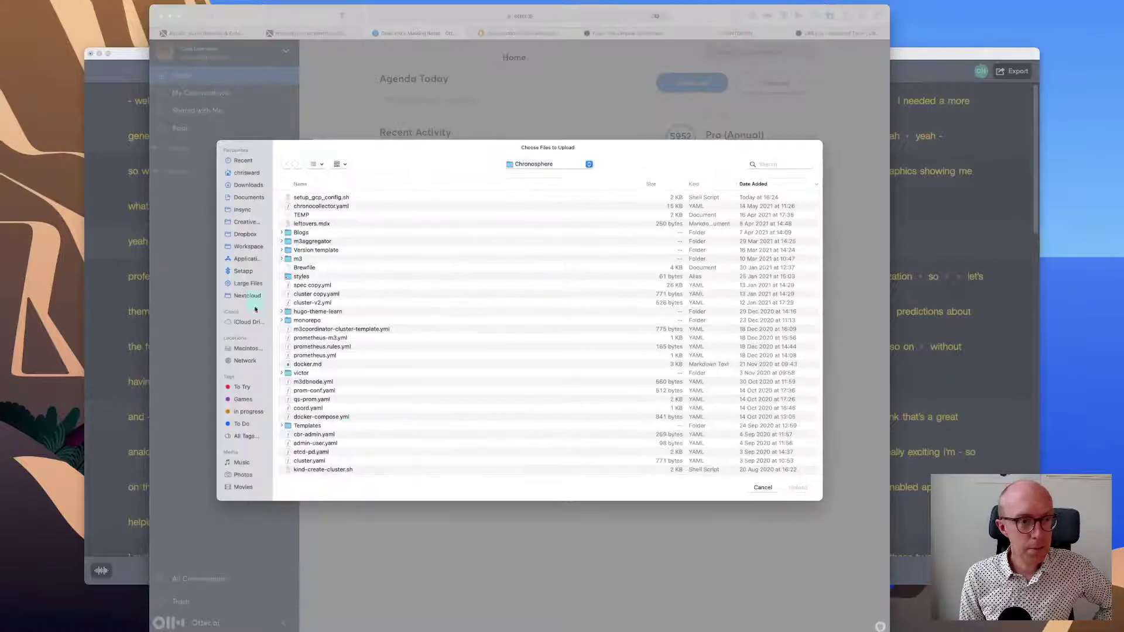
click(245, 222)
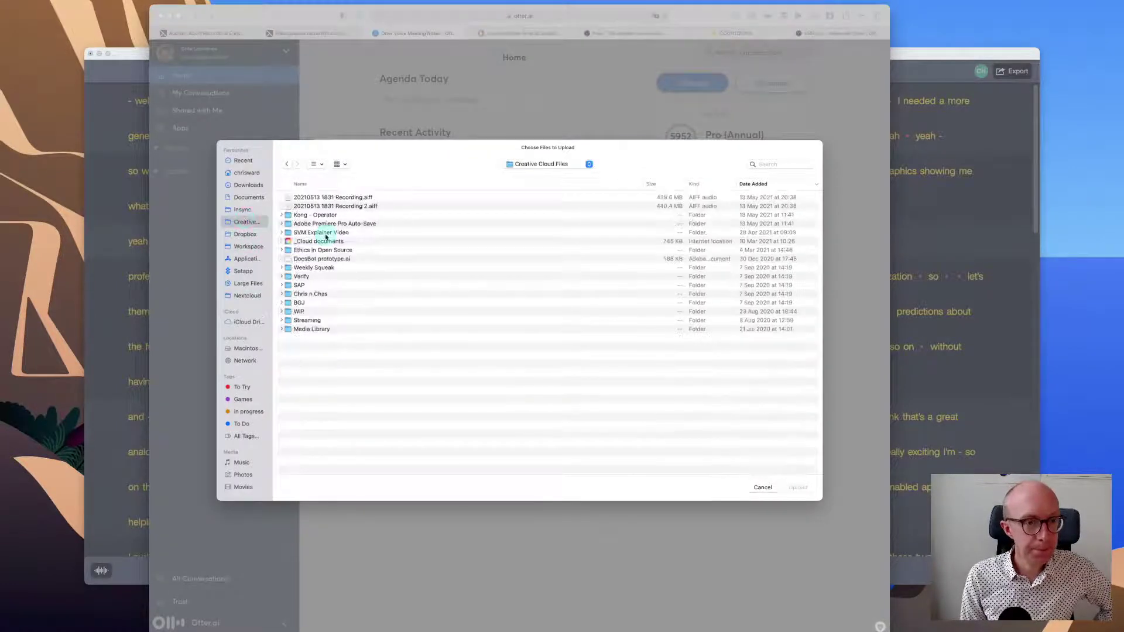
double_click(304, 268)
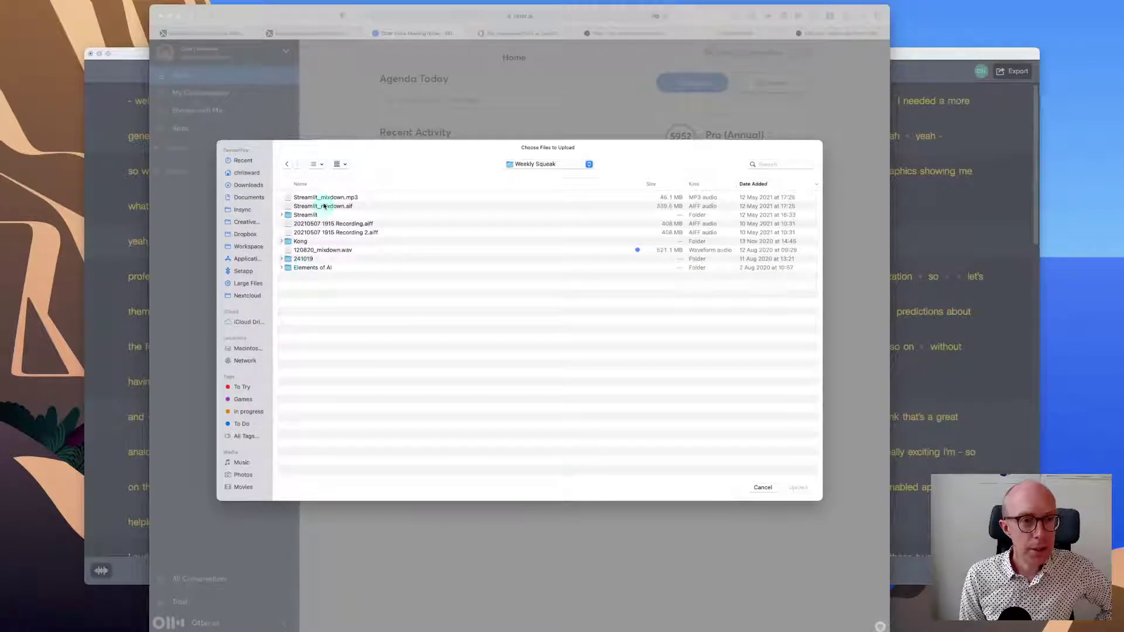
click(324, 206)
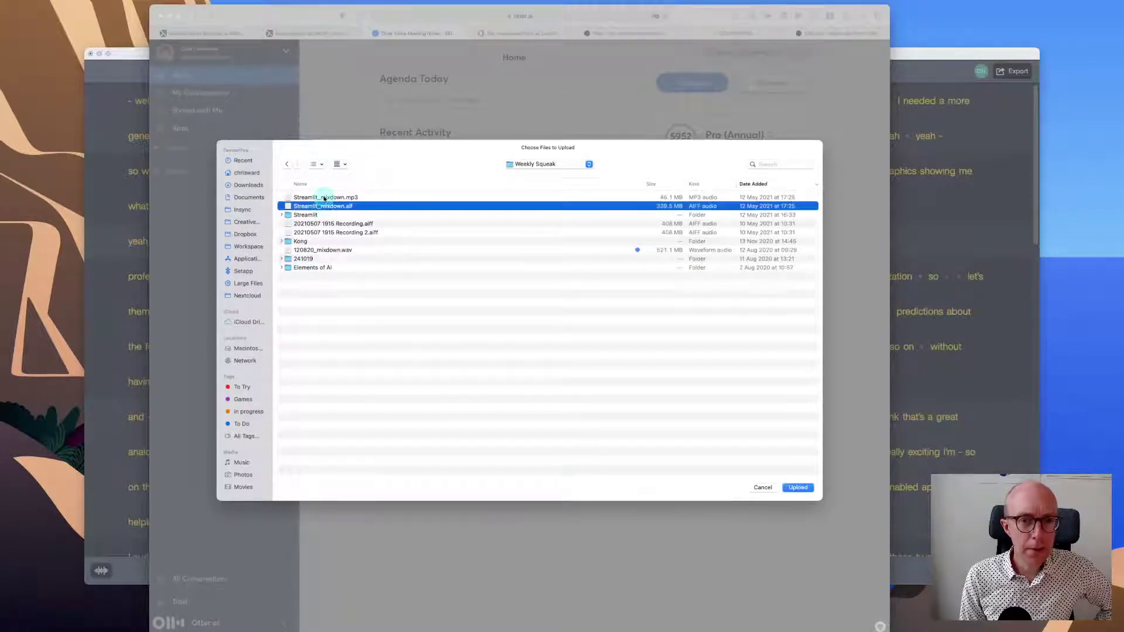
double_click(324, 197)
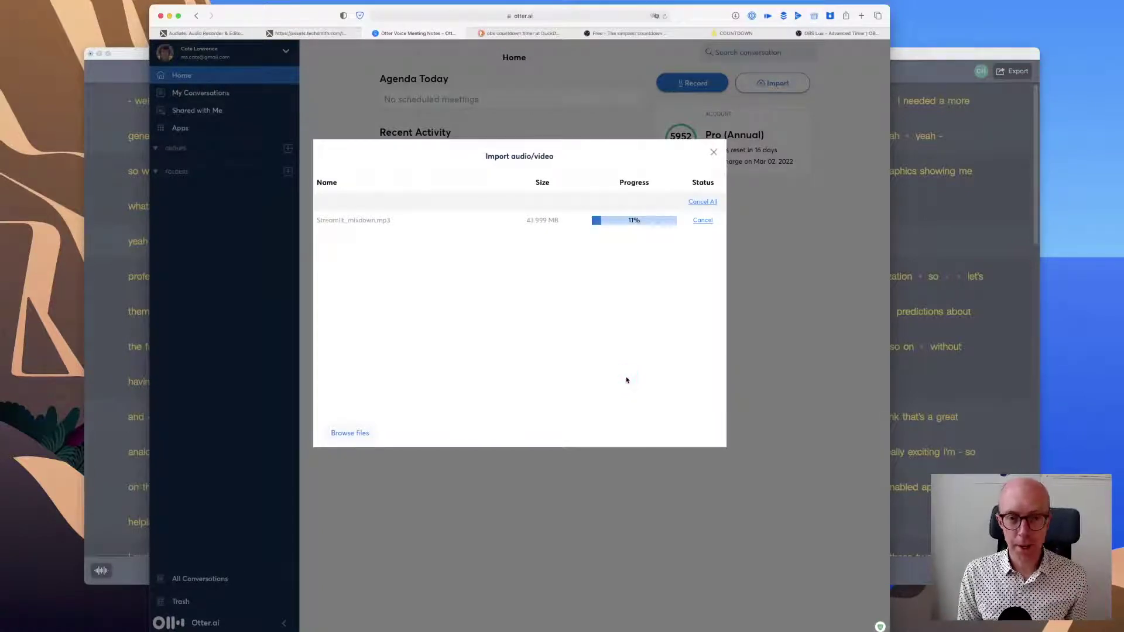
Step: Check Audiate's transcription progress against the upload progress in Otter.ai
key(super+Tab)
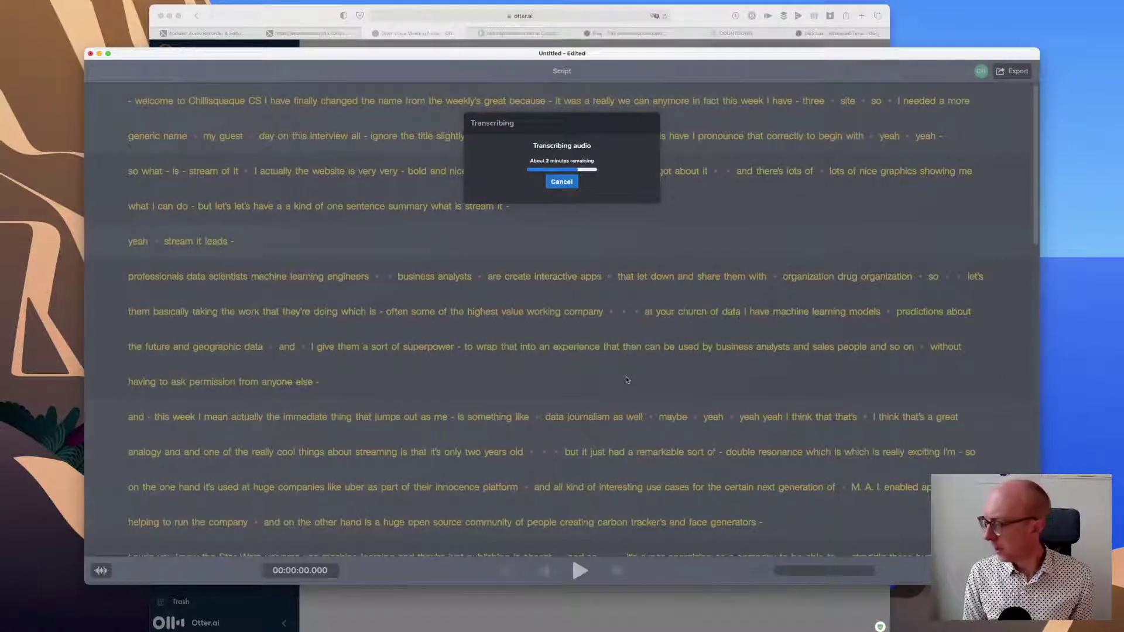
key(super+Tab)
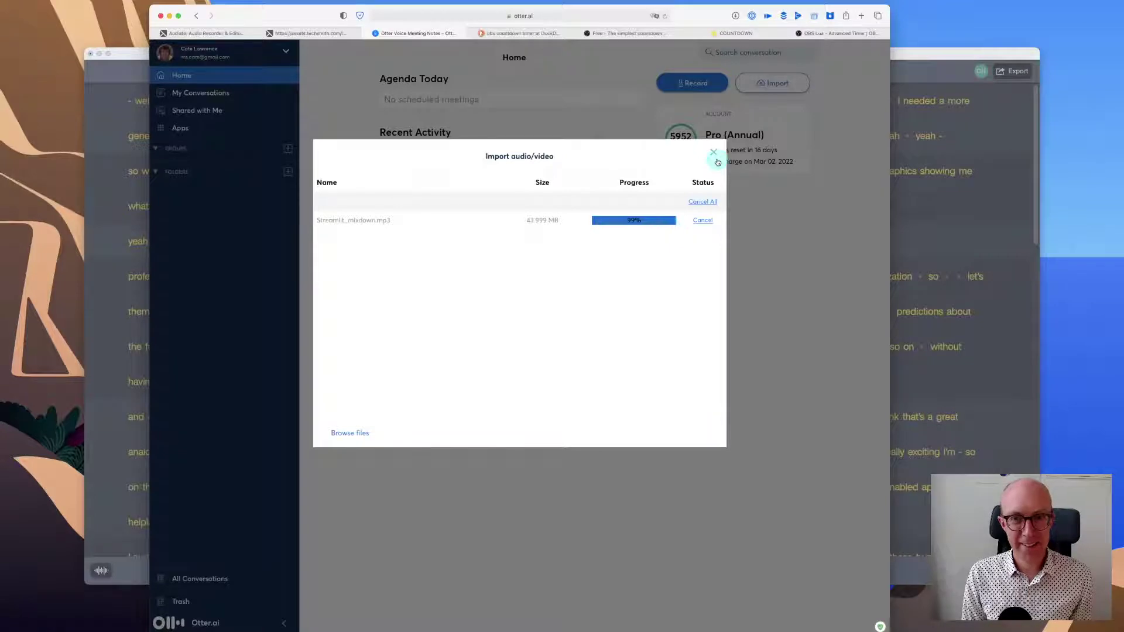
key(super+Tab)
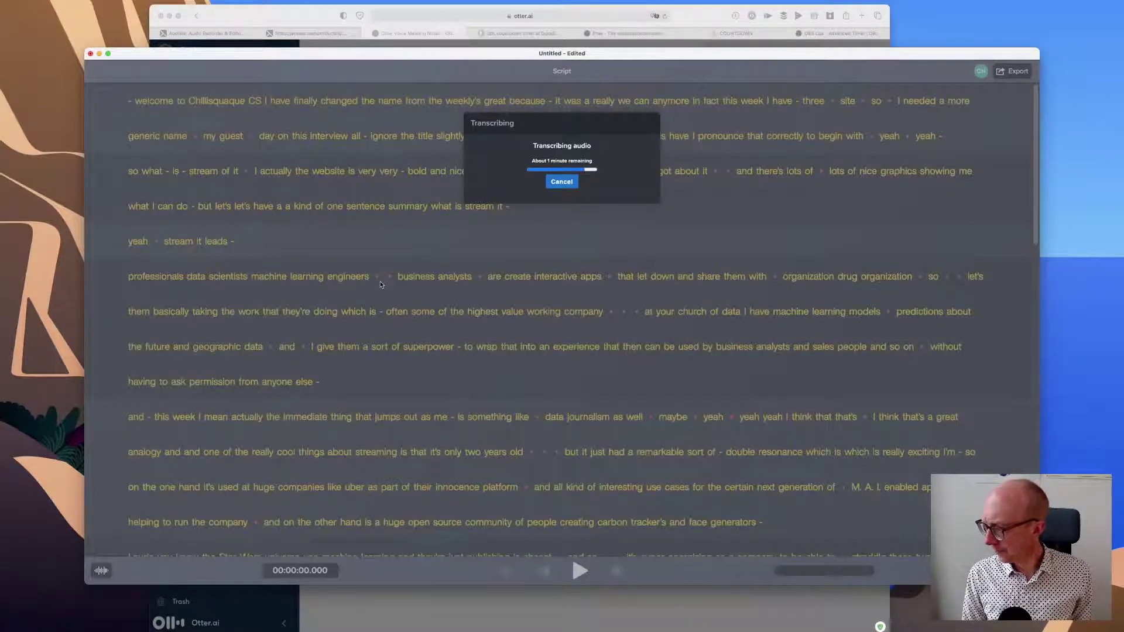
key(super+Tab)
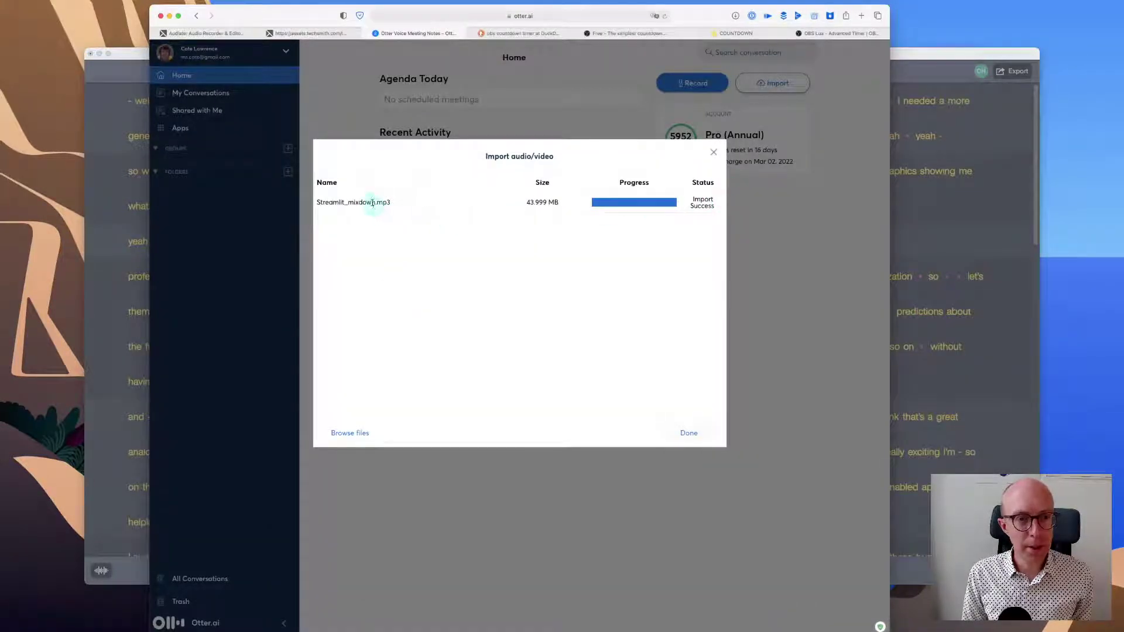
Step: Close the import dialog and open the Streamlit_mixdown conversation from Otter.ai's refreshed recent activity
click(714, 153)
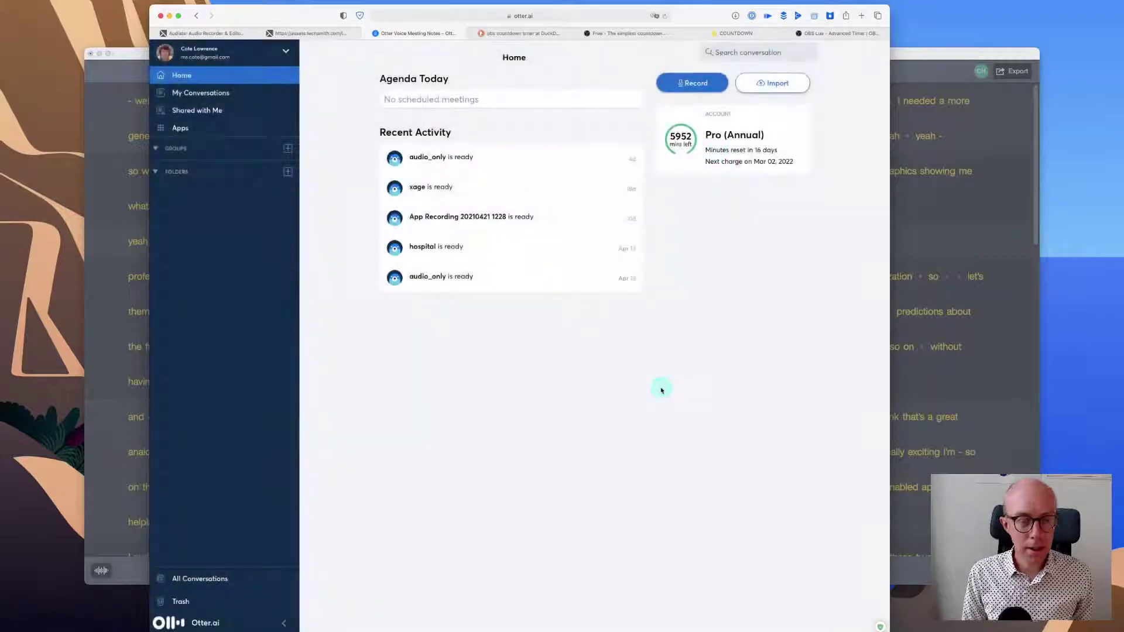
key(super+r)
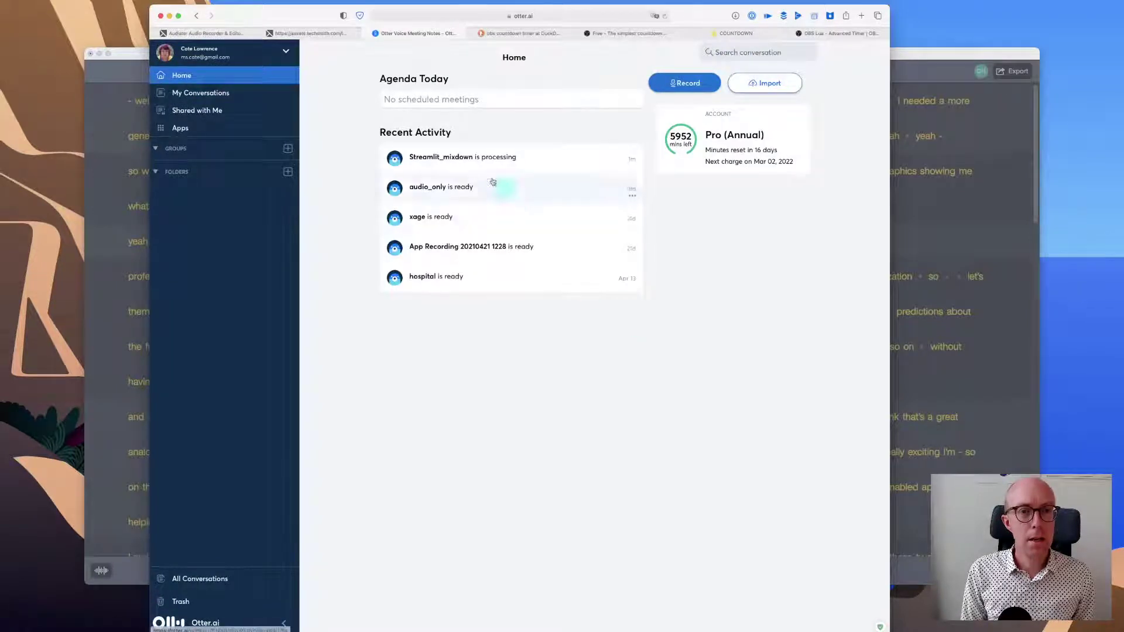
click(442, 158)
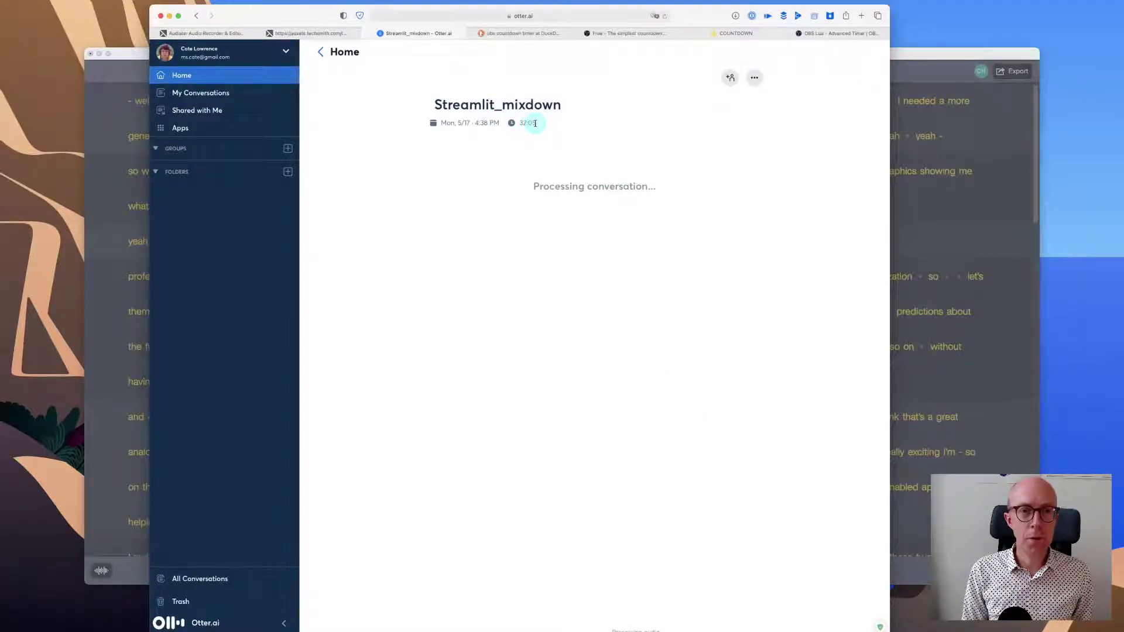
Step: Compare Audiate's remaining transcription time with the processing status of the Streamlit_mixdown conversation in Otter.ai
key(super+Tab)
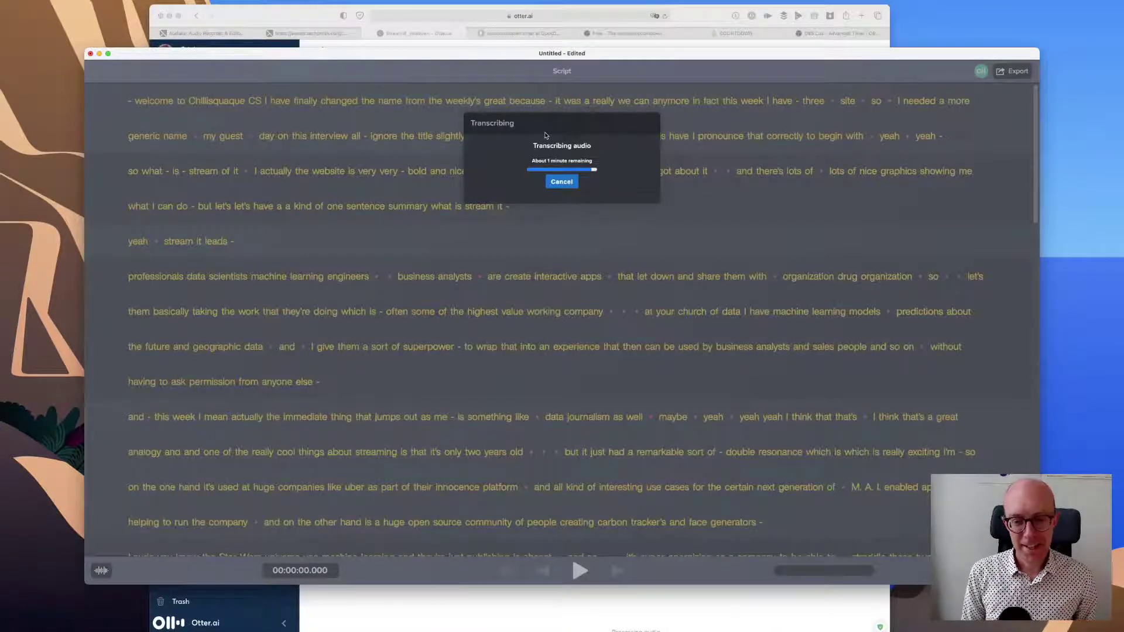
key(super+Tab)
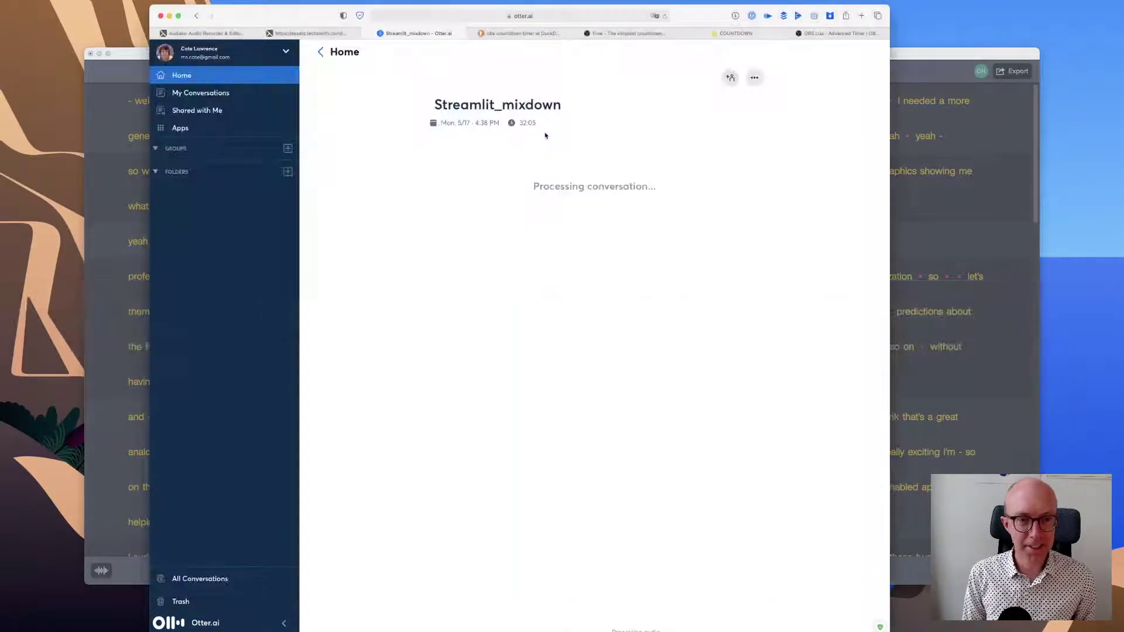
key(super+Tab)
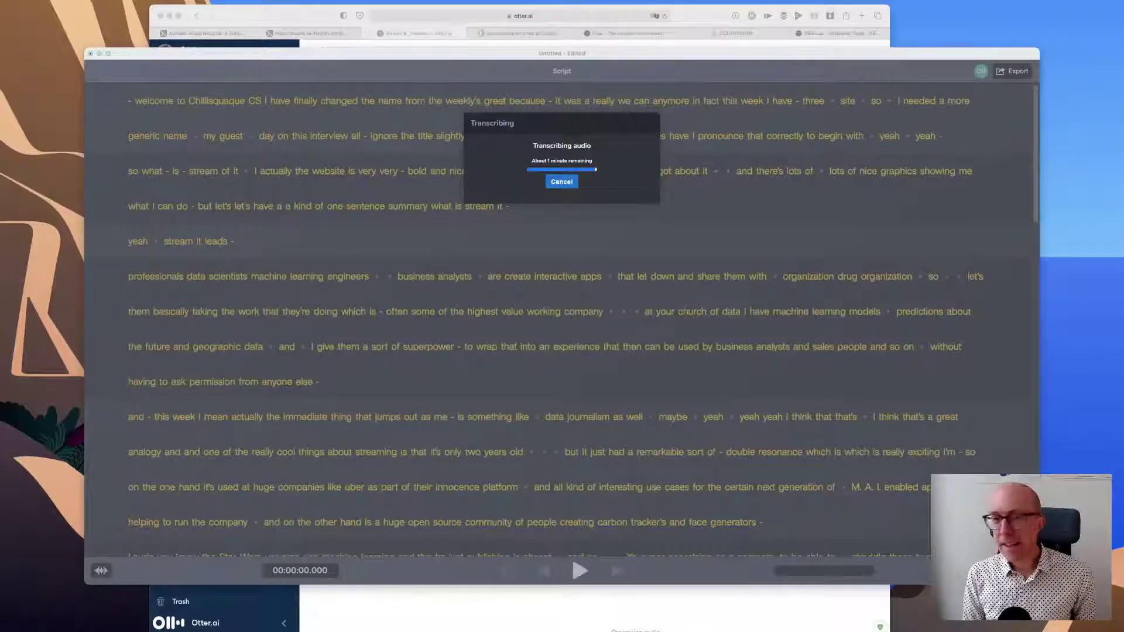
click(633, 256)
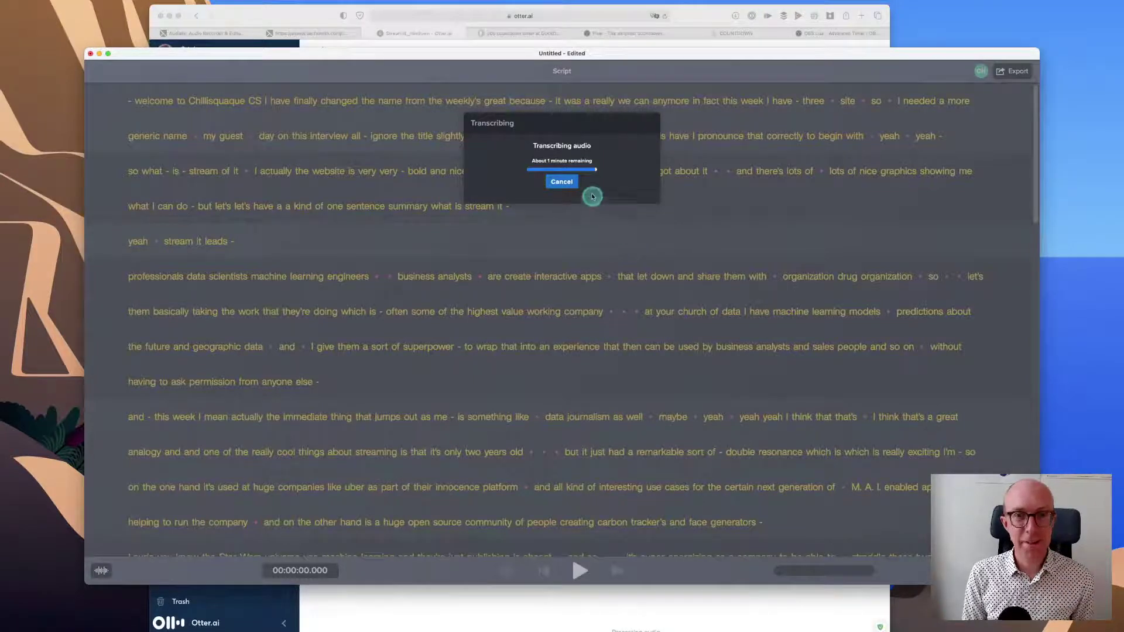
click(434, 36)
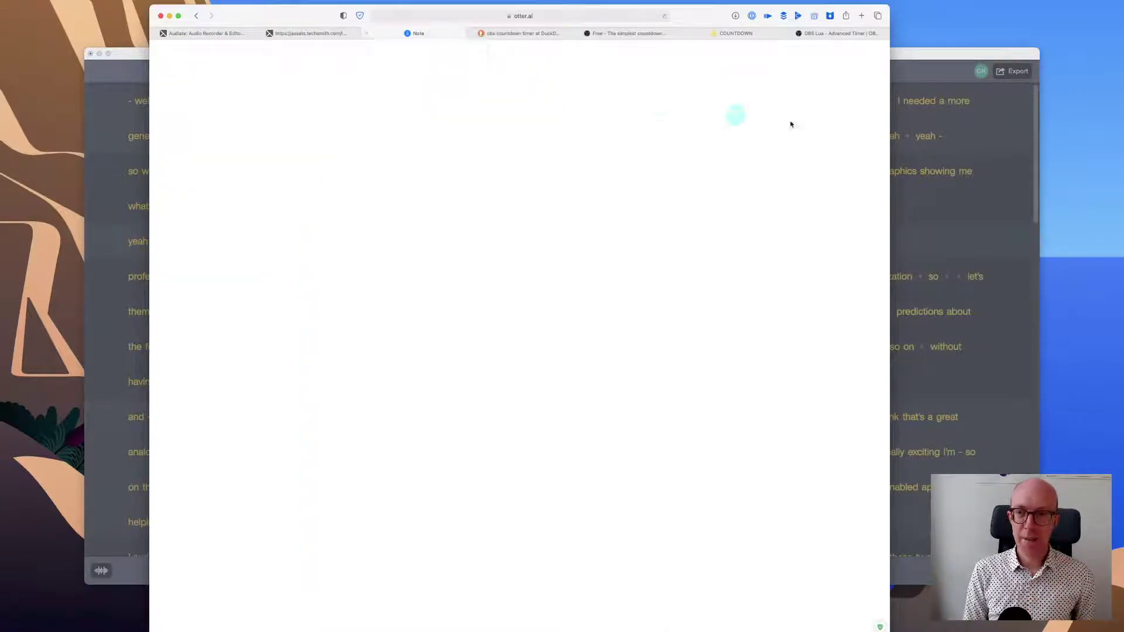
click(923, 136)
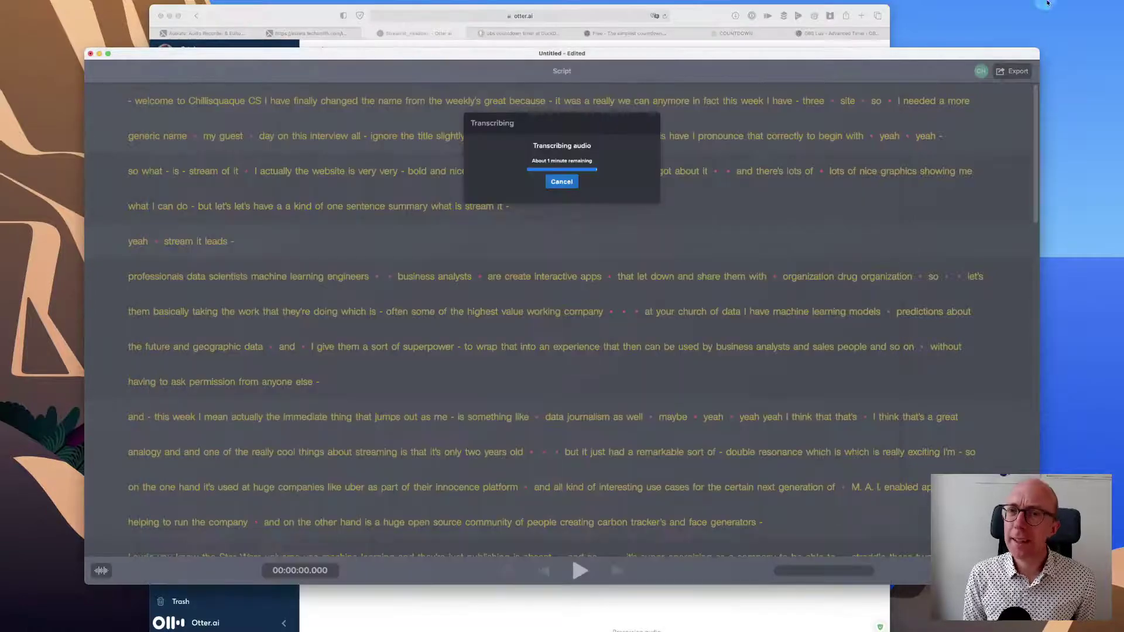
Step: Examine the system monitor's CPU and network usage per process while Audiate finishes transcribing
click(1017, 4)
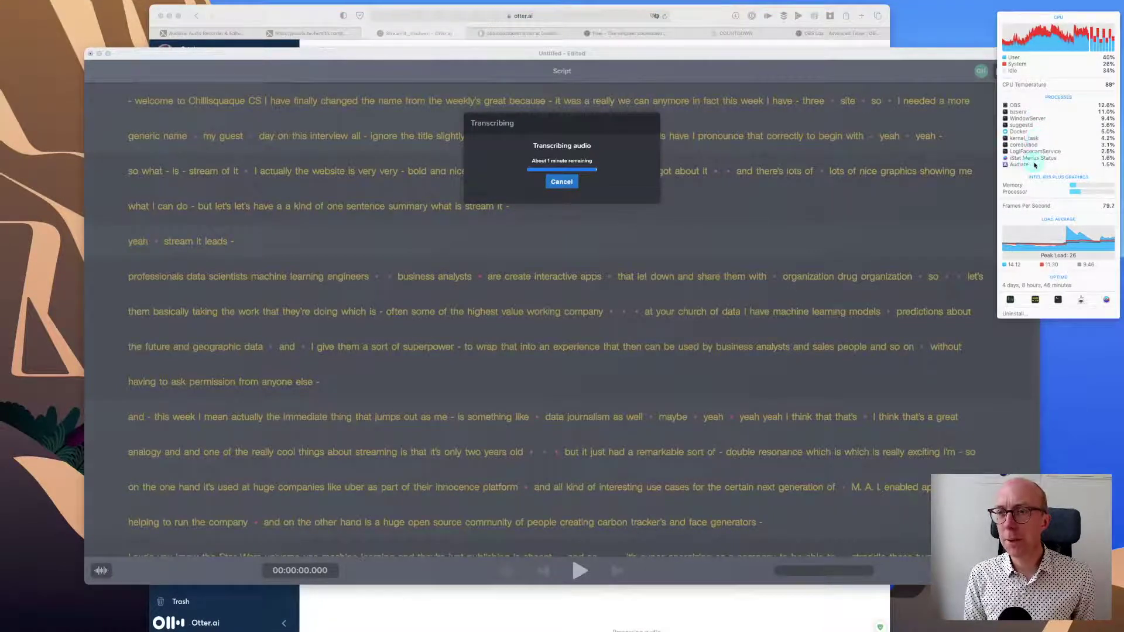
click(698, 131)
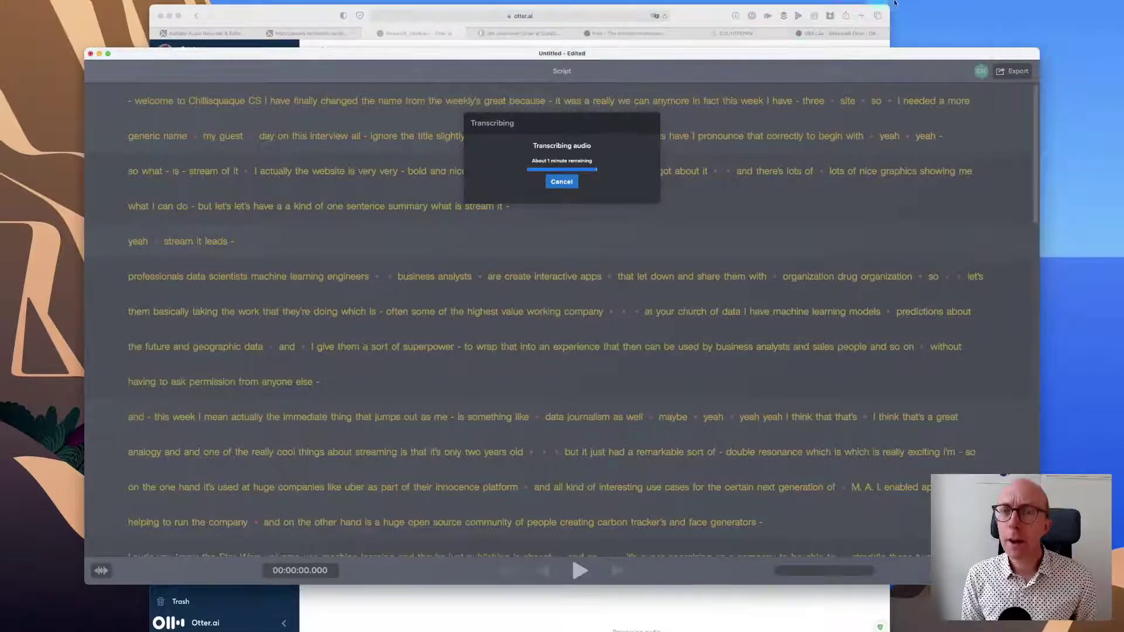
click(969, 7)
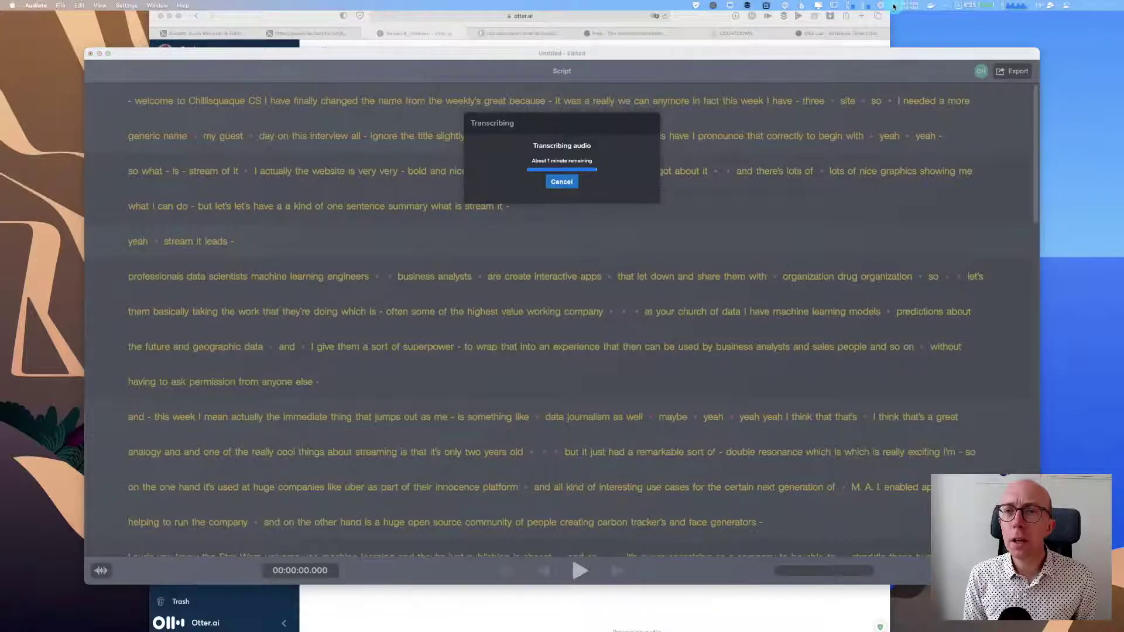
click(908, 7)
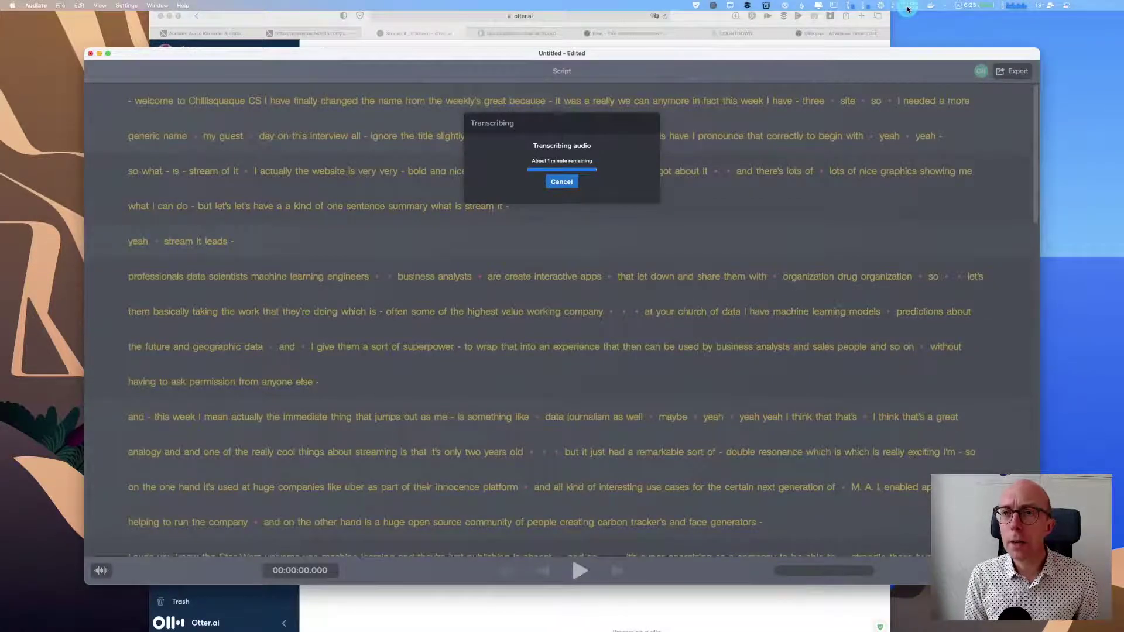
click(898, 7)
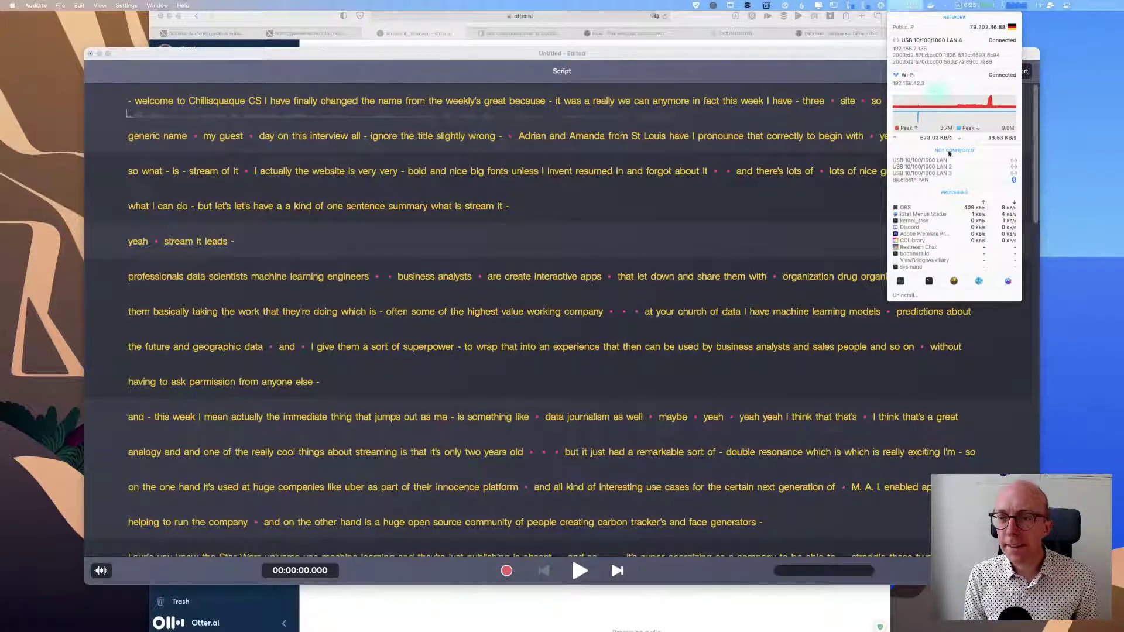
click(796, 183)
click(795, 182)
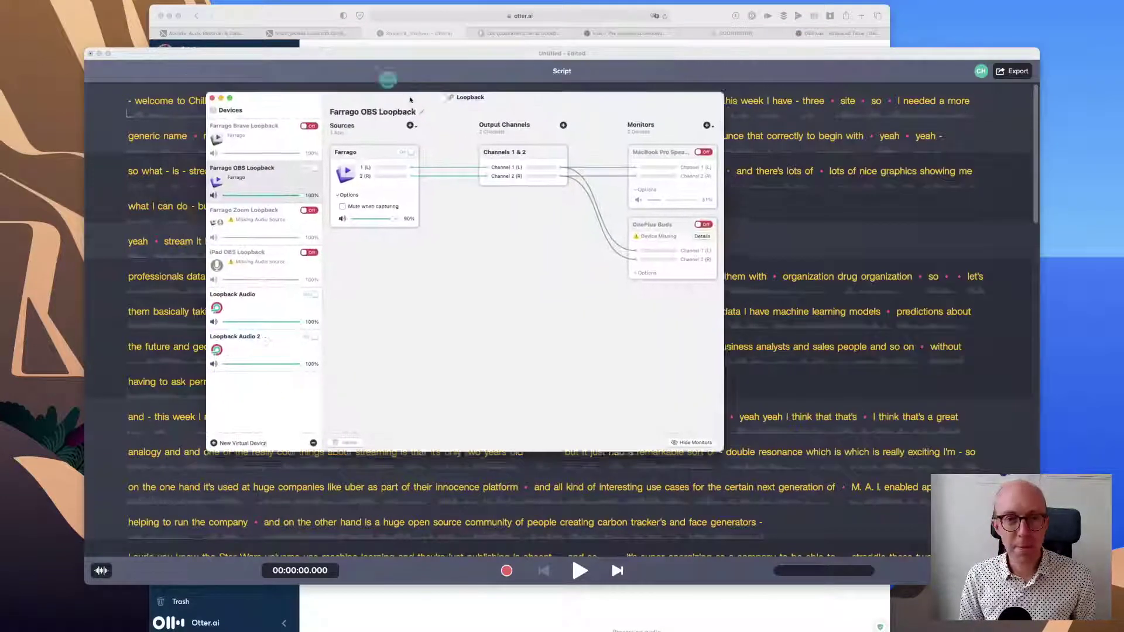
Step: Create a virtual audio device named Audiate to OBS in Loopback
click(754, 142)
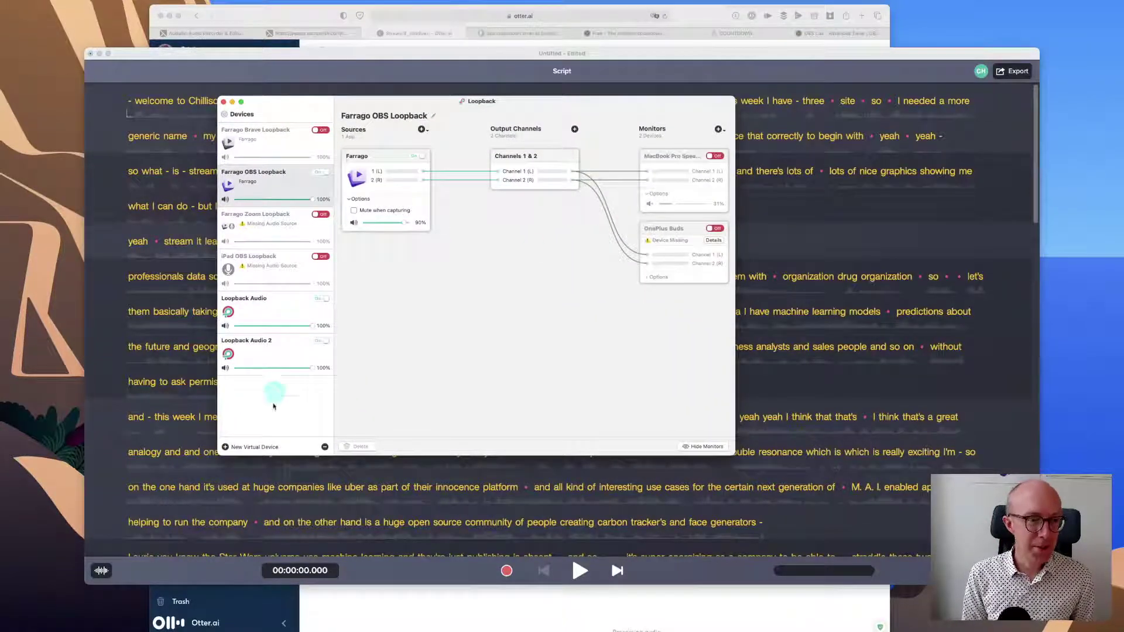
click(225, 447)
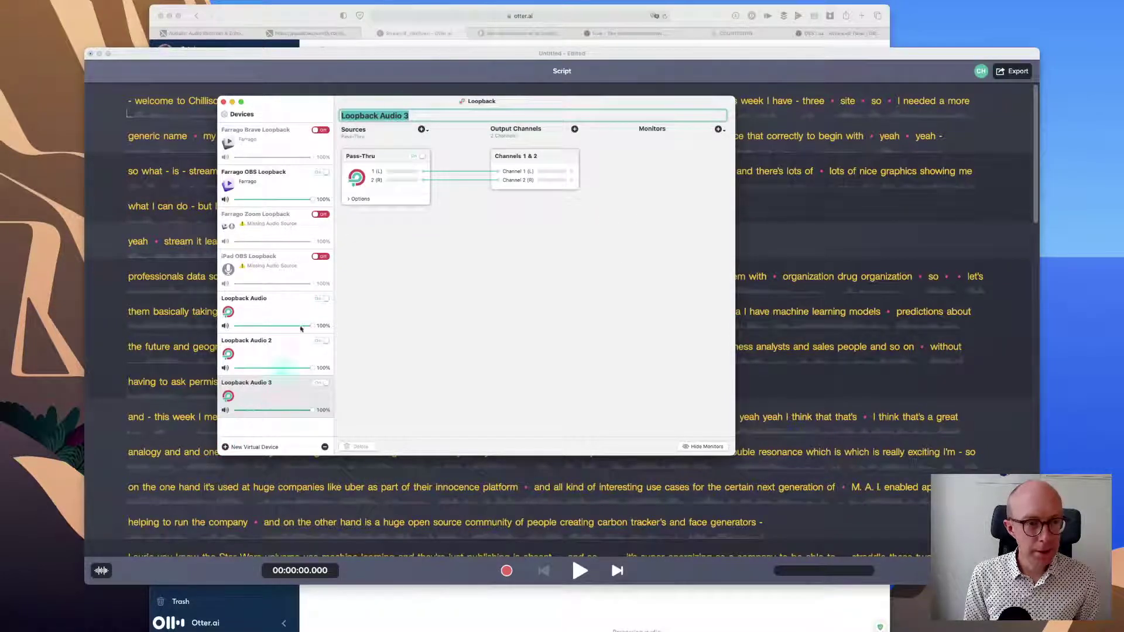
click(404, 96)
text(Ai)
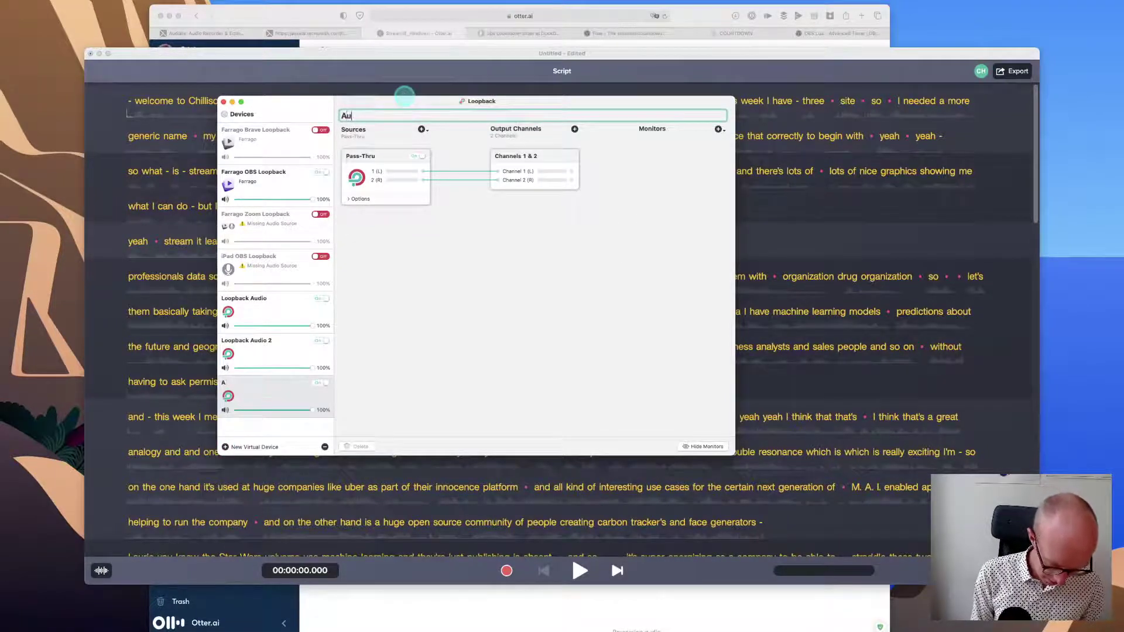
text(diate to OBS)
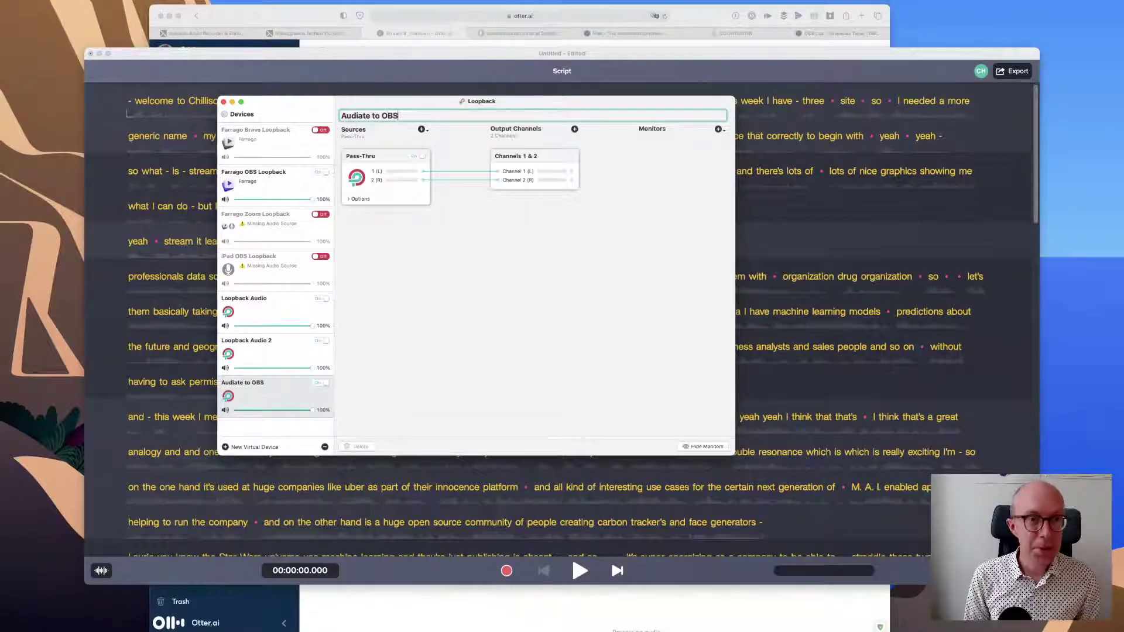
Step: Add Audiate as a source of the Audiate to OBS device, keeping only output channels 1 & 2
click(422, 130)
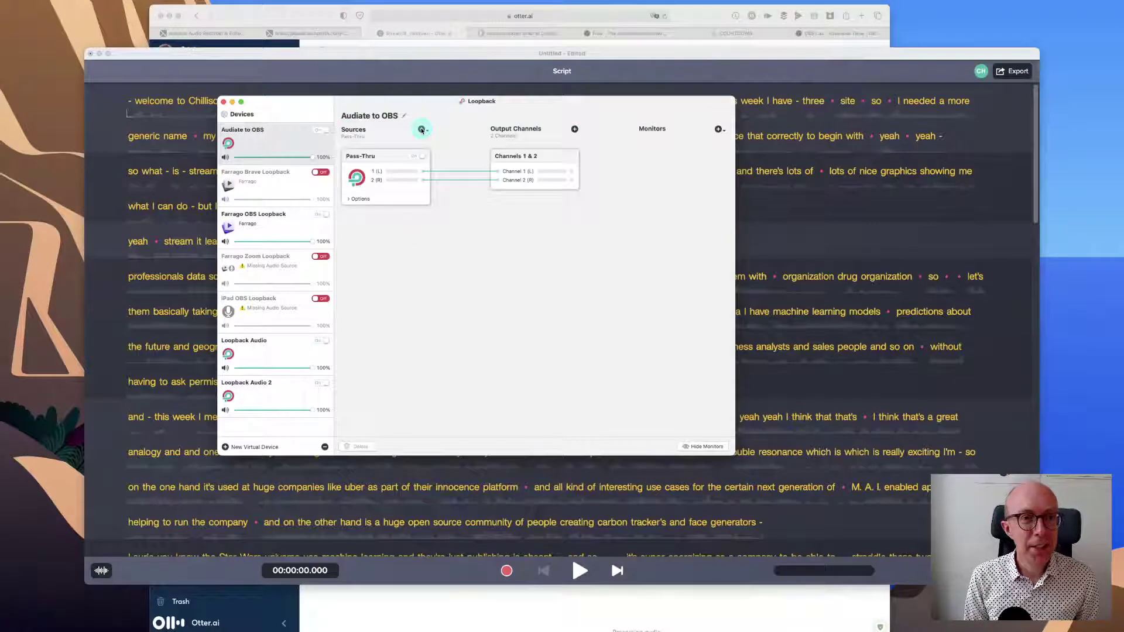
click(445, 158)
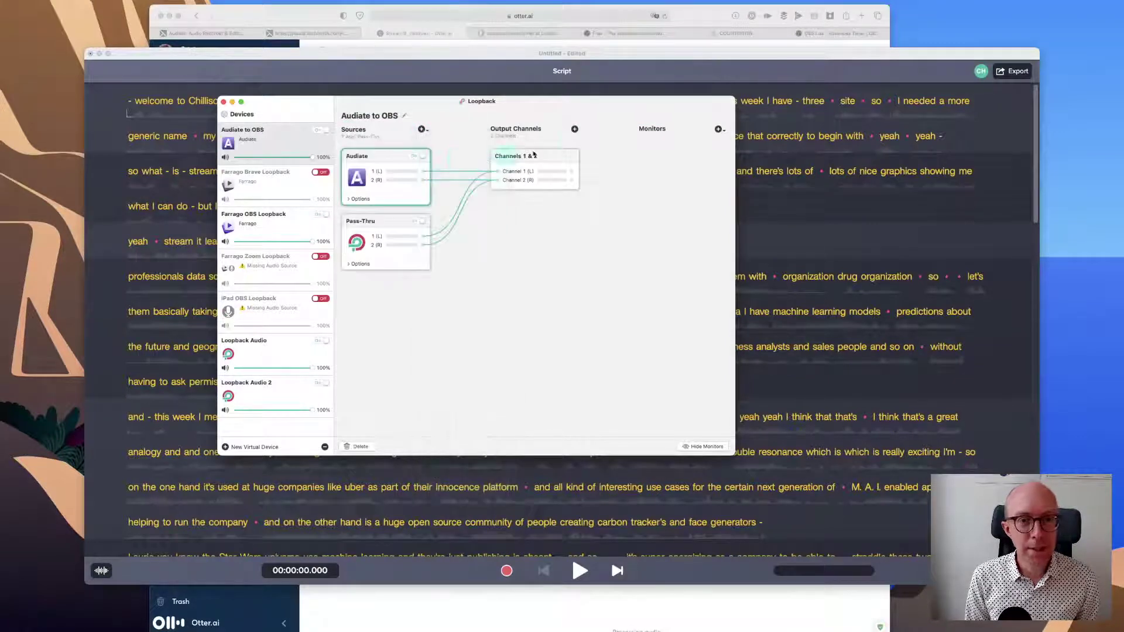
click(576, 130)
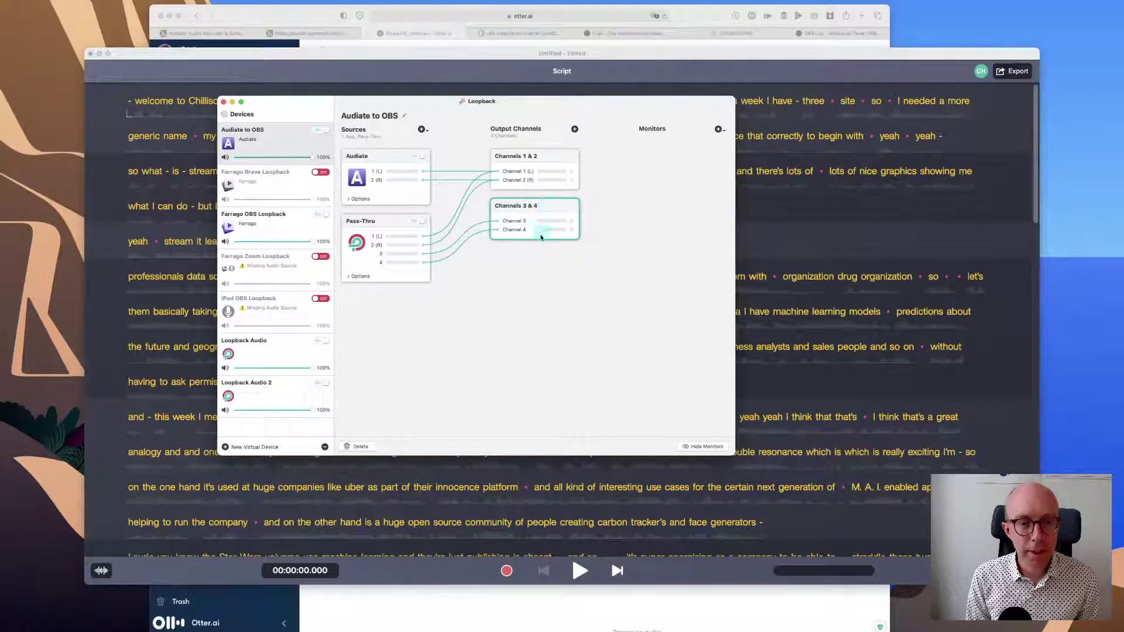
click(363, 446)
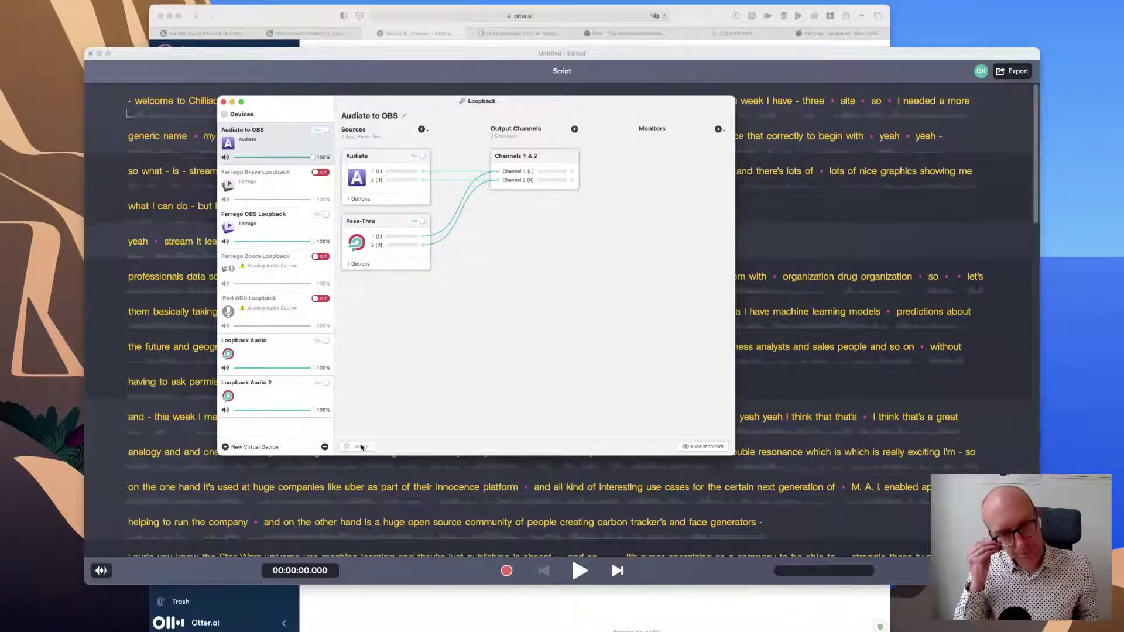
Step: Check the computer's Bluetooth device list for the OnePlus Buds and close it again
mouse_move(940, 5)
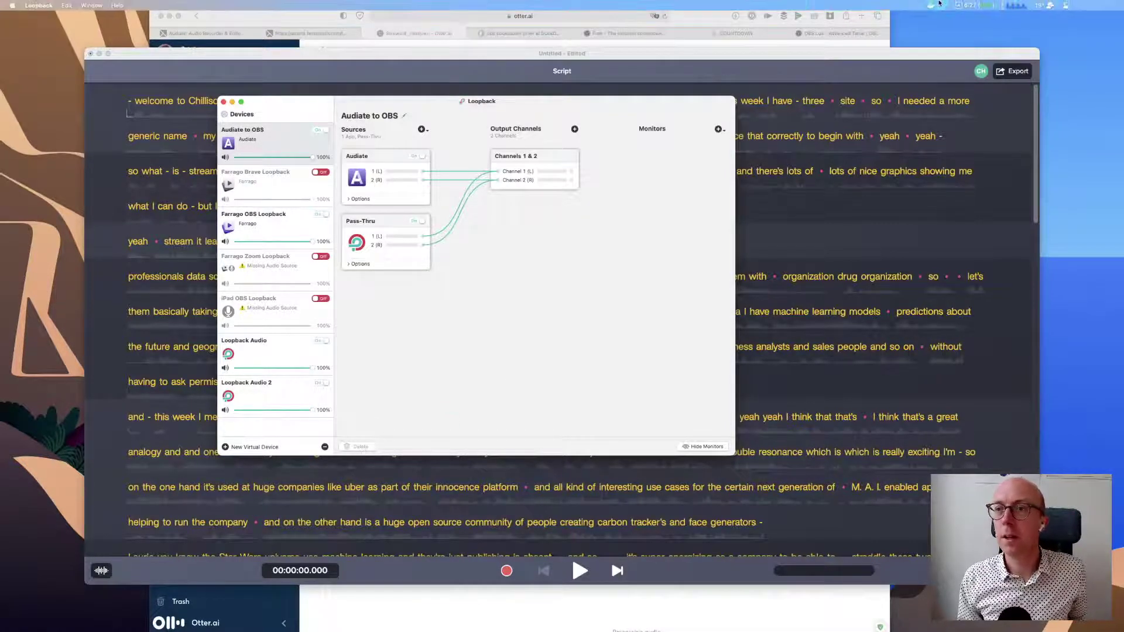
click(1067, 5)
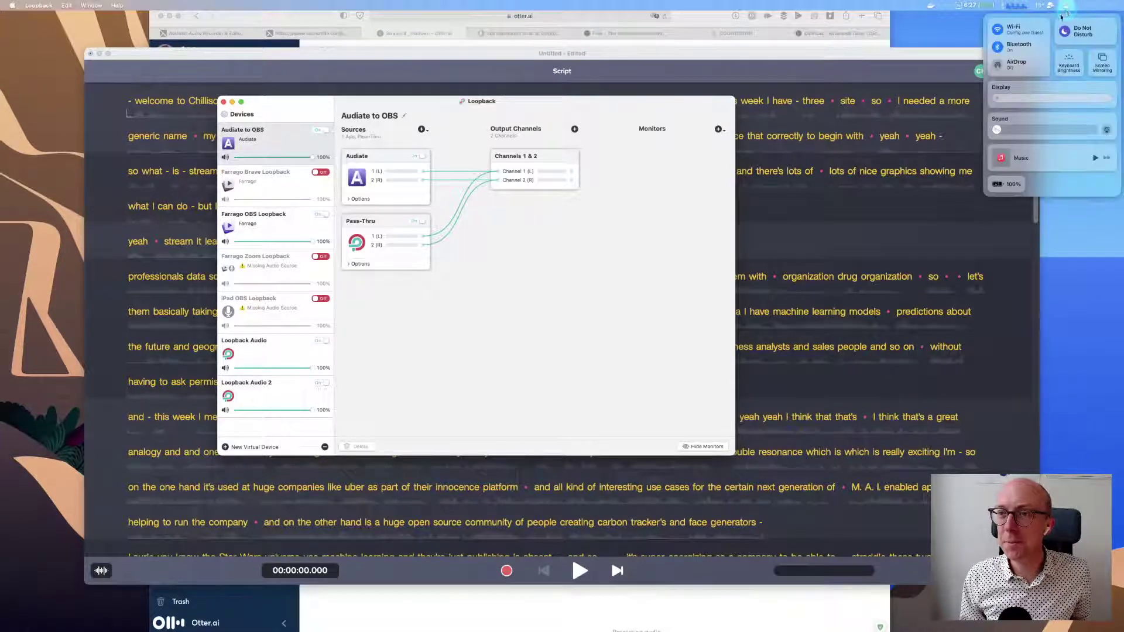
click(1044, 50)
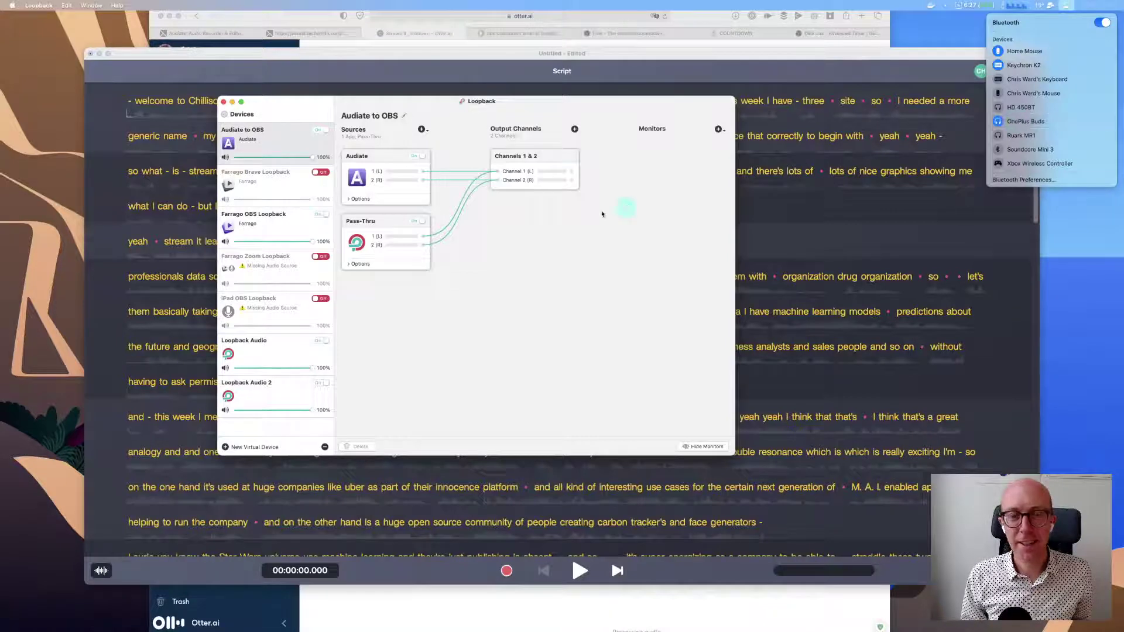
click(682, 150)
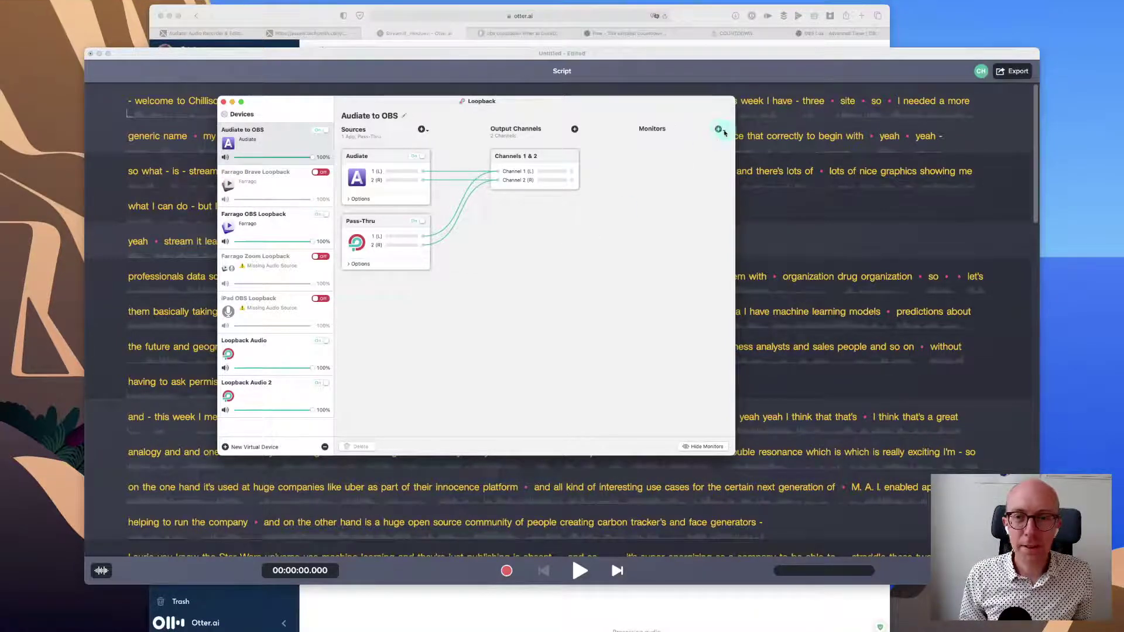
Step: Add the OnePlus Buds as a monitor for the Audiate to OBS device
click(719, 130)
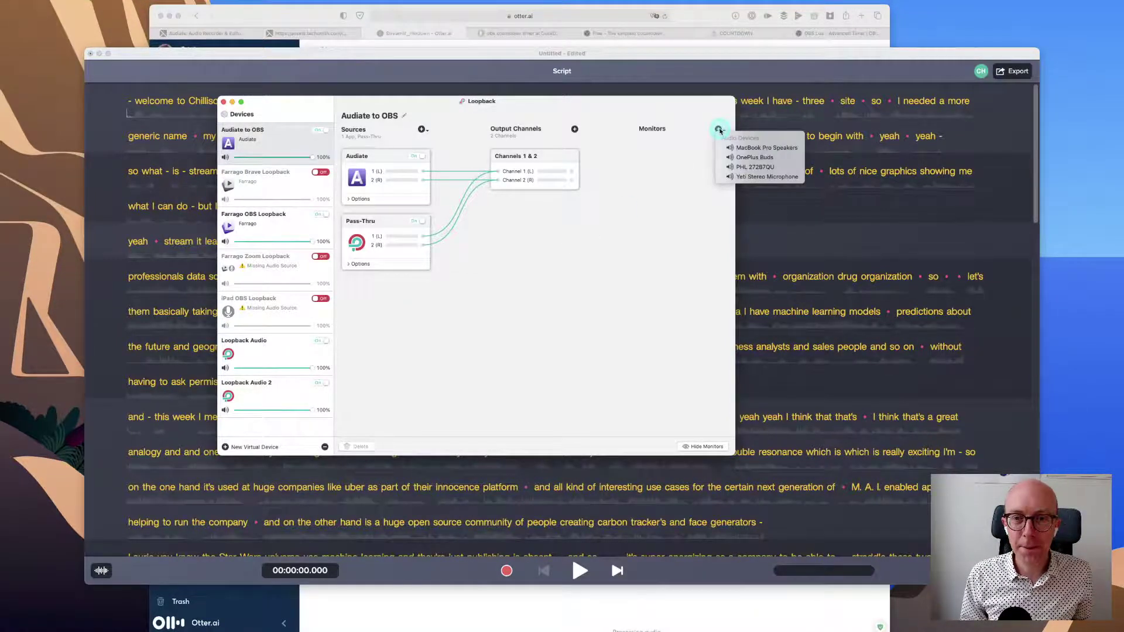
click(738, 155)
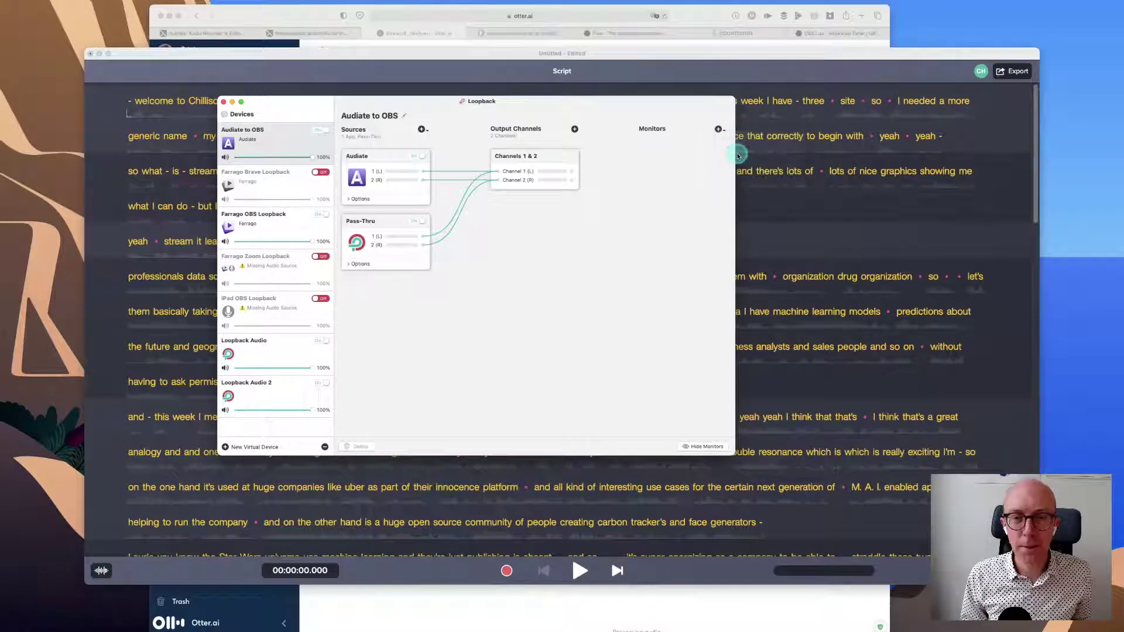
click(520, 274)
Step: Switch to Audiate and play the first seconds of the script to test the audio
click(780, 306)
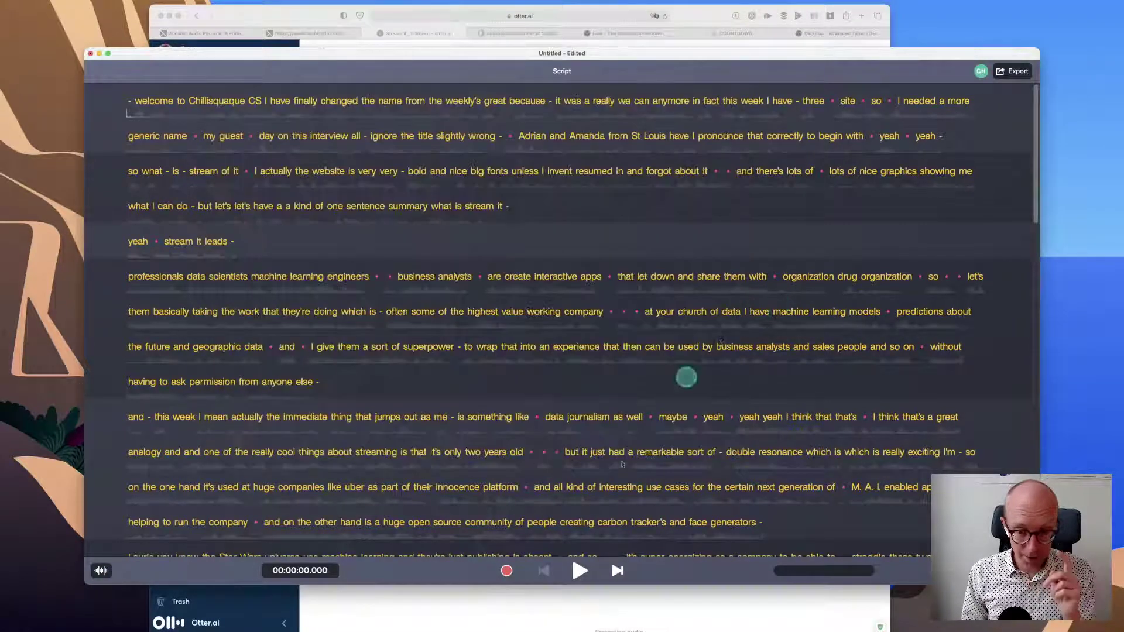
click(577, 572)
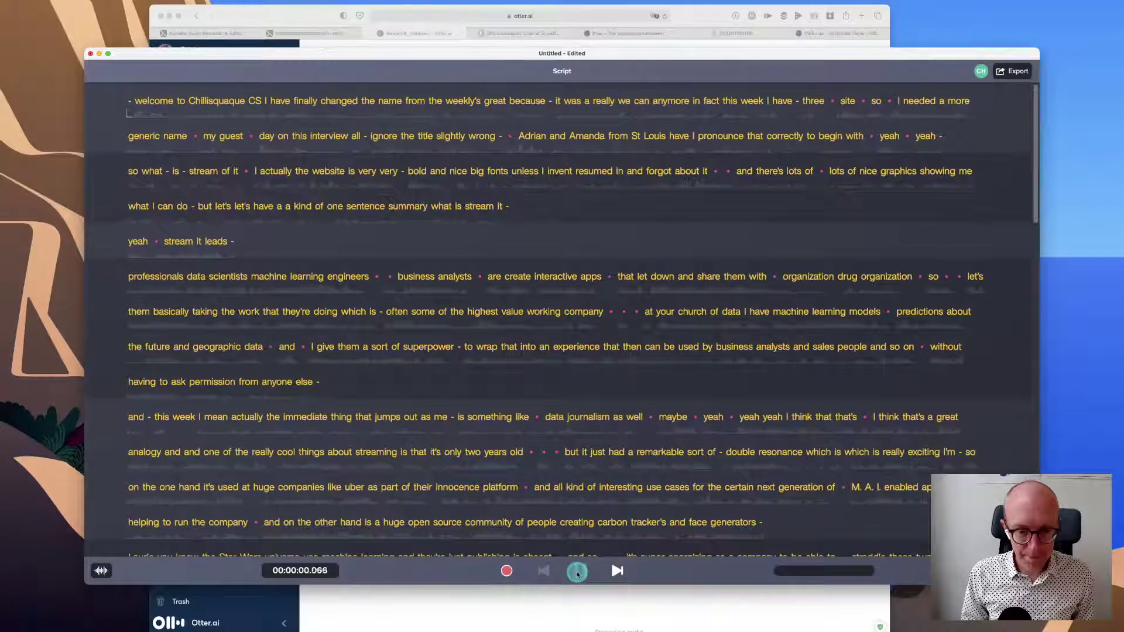
click(577, 572)
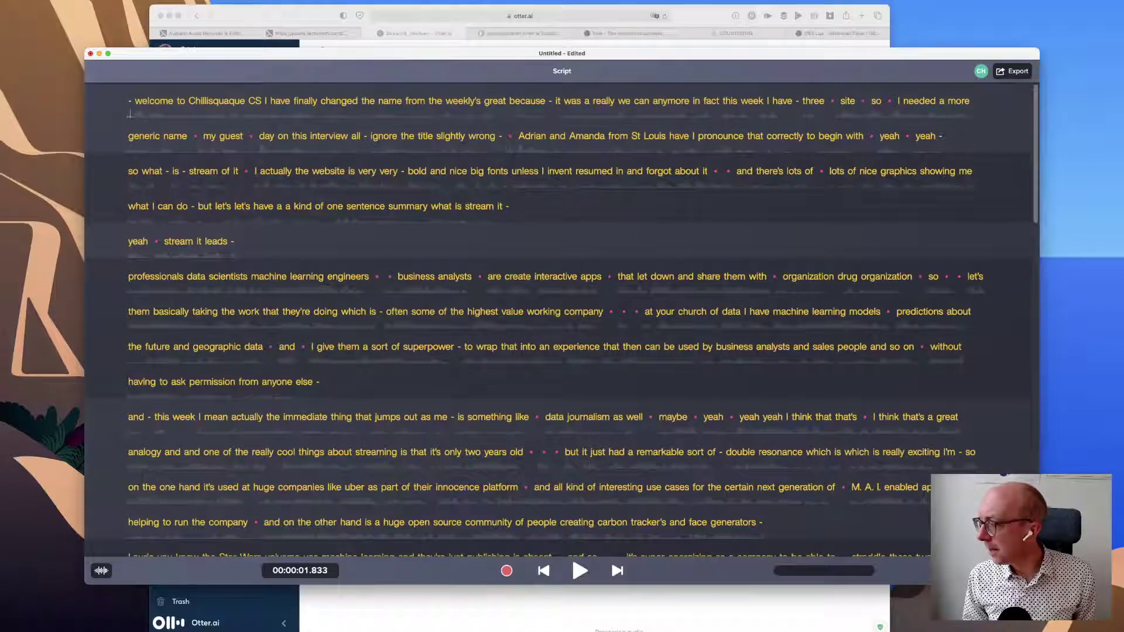
Step: Bring the OBS window onto this screen and add an Audio Input Capture source using the Audiate to OBS device
drag(1123, 246, 429, 154)
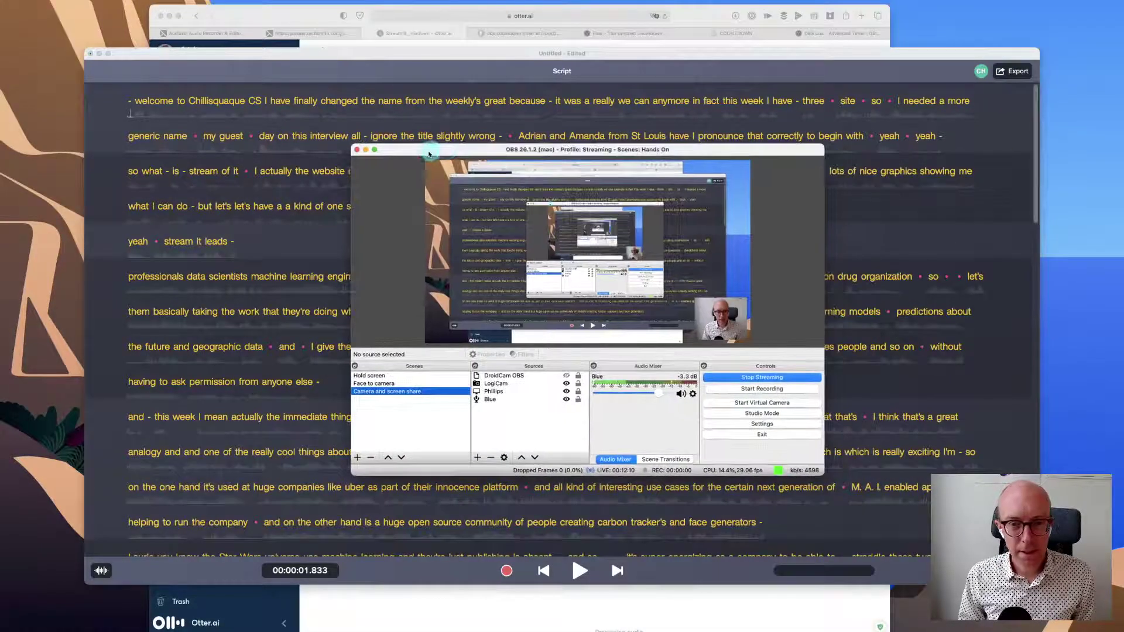
click(494, 436)
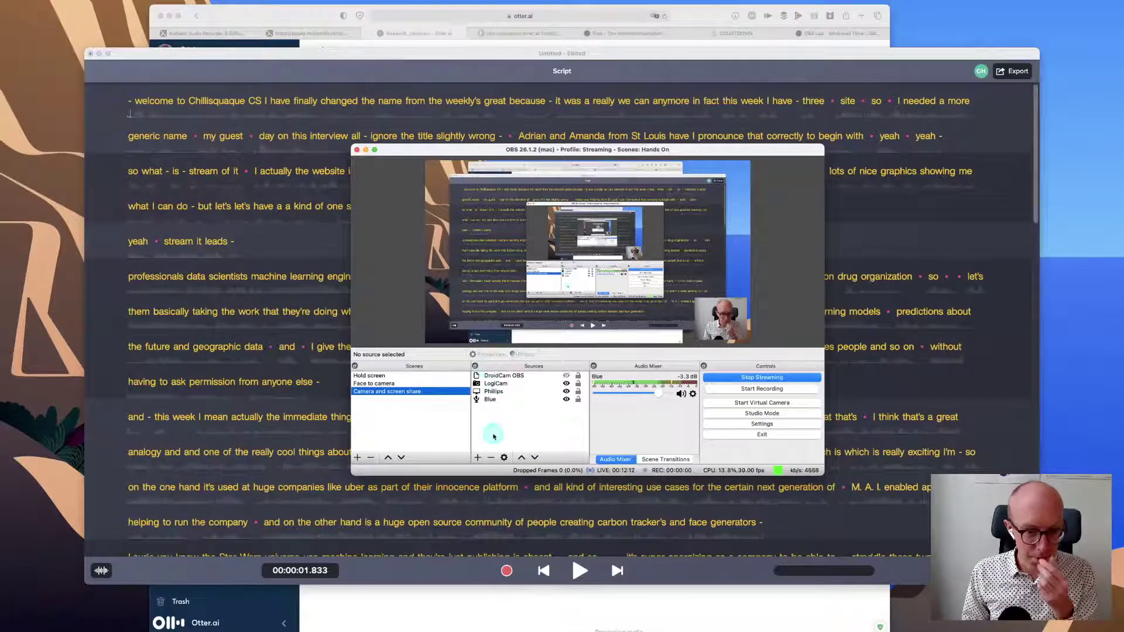
click(478, 457)
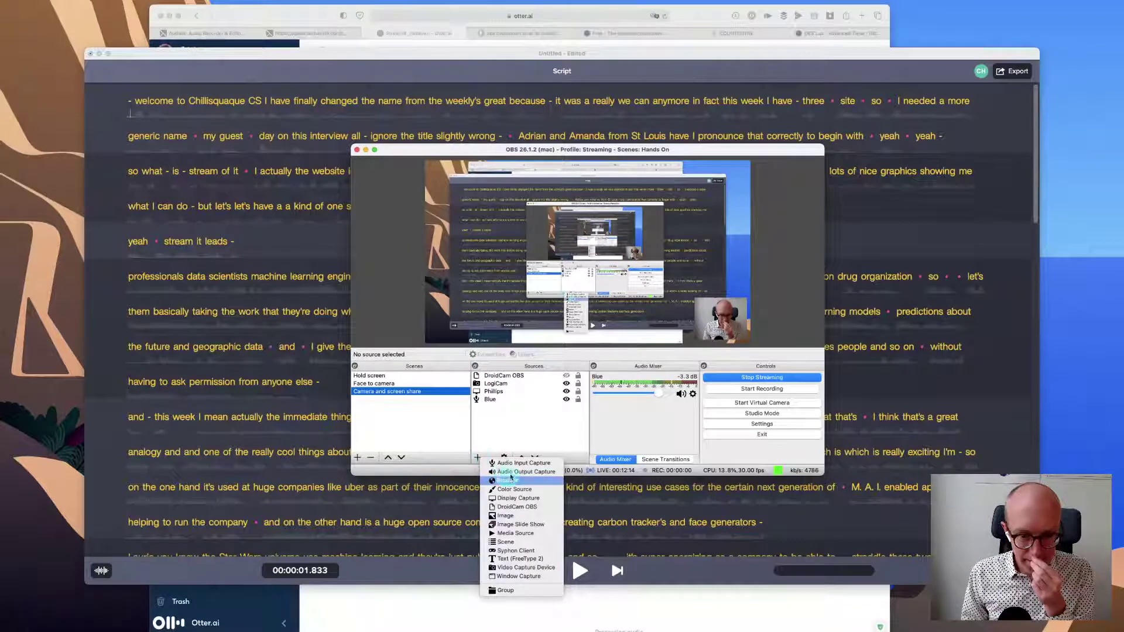
click(524, 464)
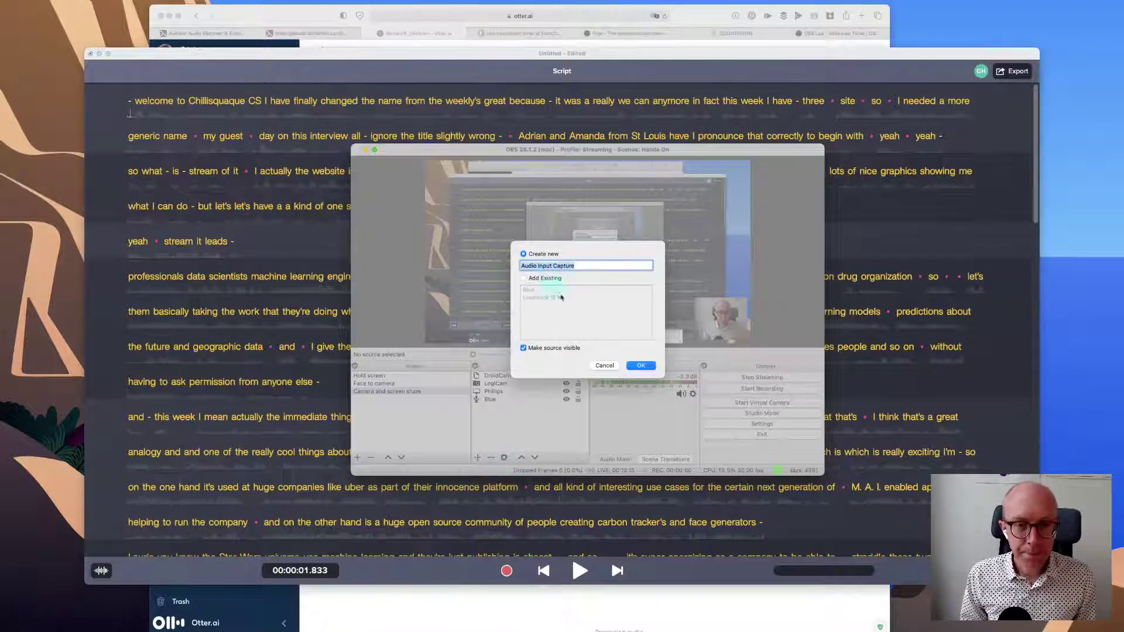
click(642, 365)
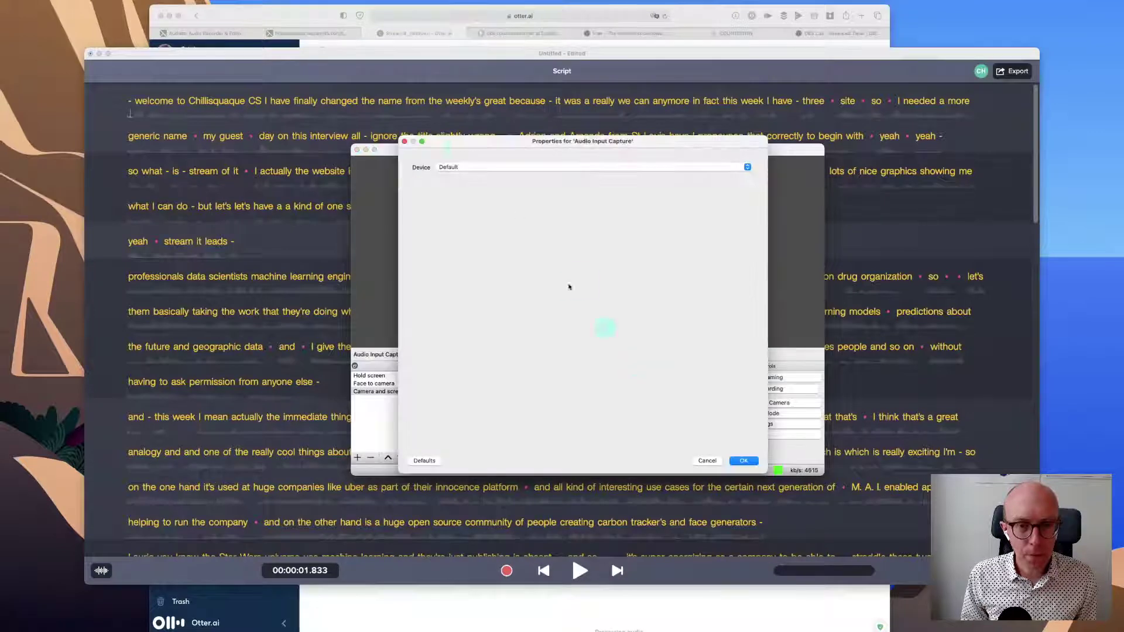
click(455, 167)
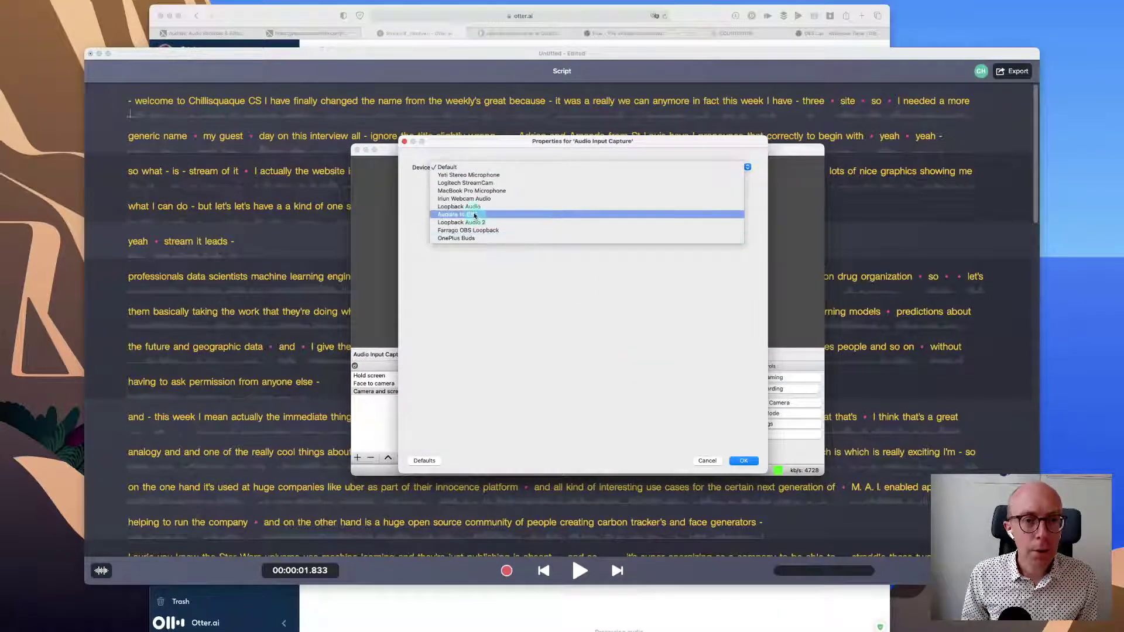
click(468, 214)
click(746, 462)
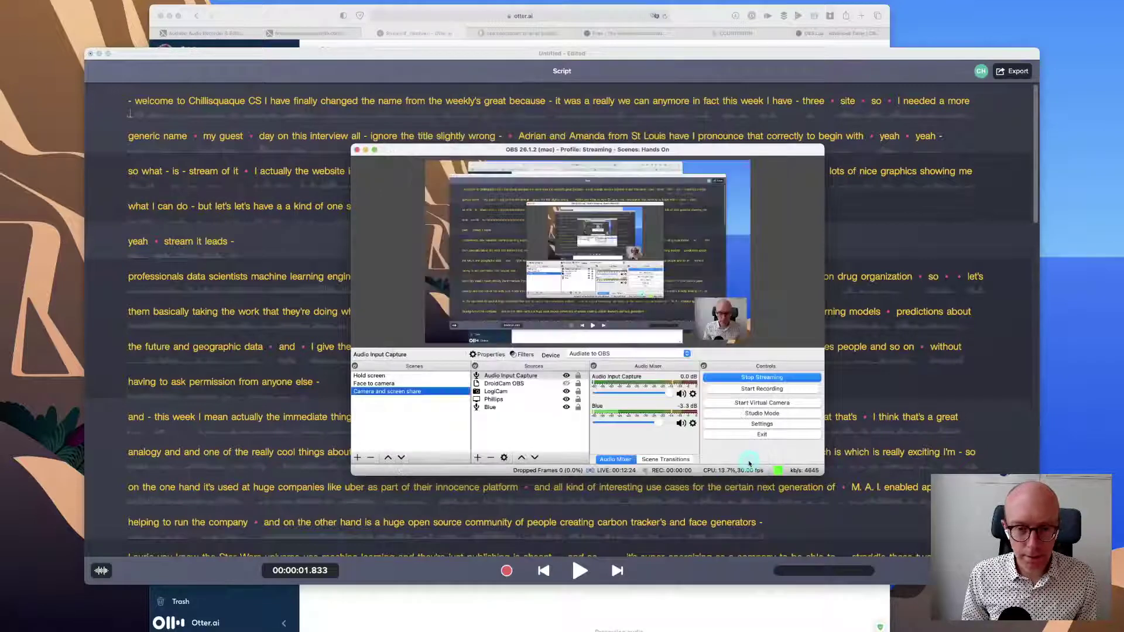
Step: Play the script in Audiate while lowering OBS's Audio Input Capture volume to about -37.1 dB, and pause playback
click(443, 559)
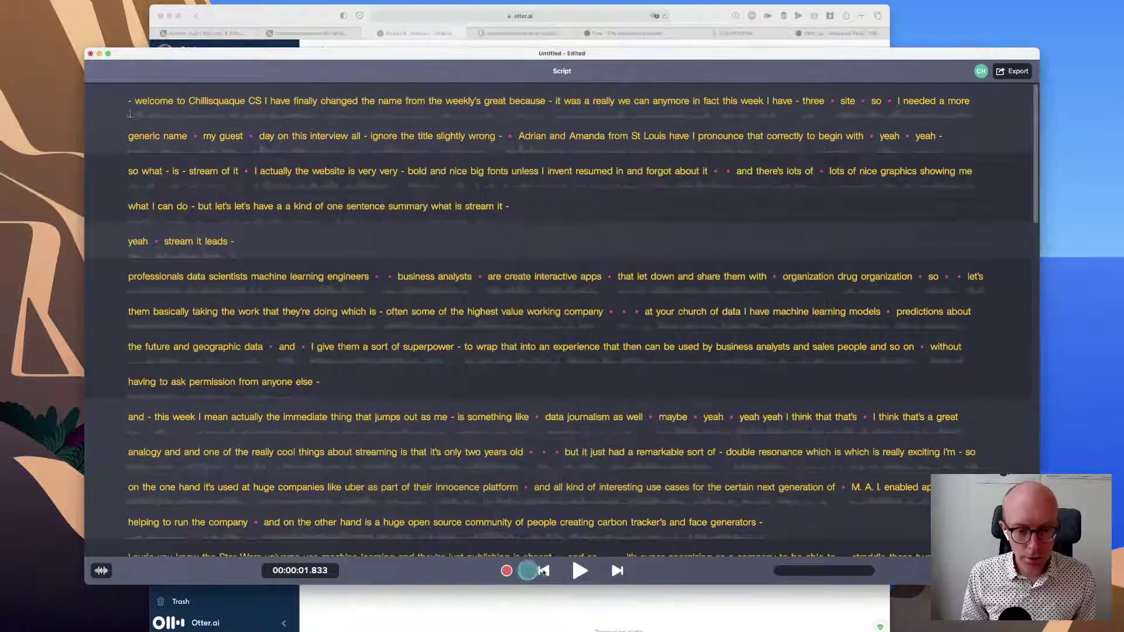
click(574, 571)
key(super+Tab)
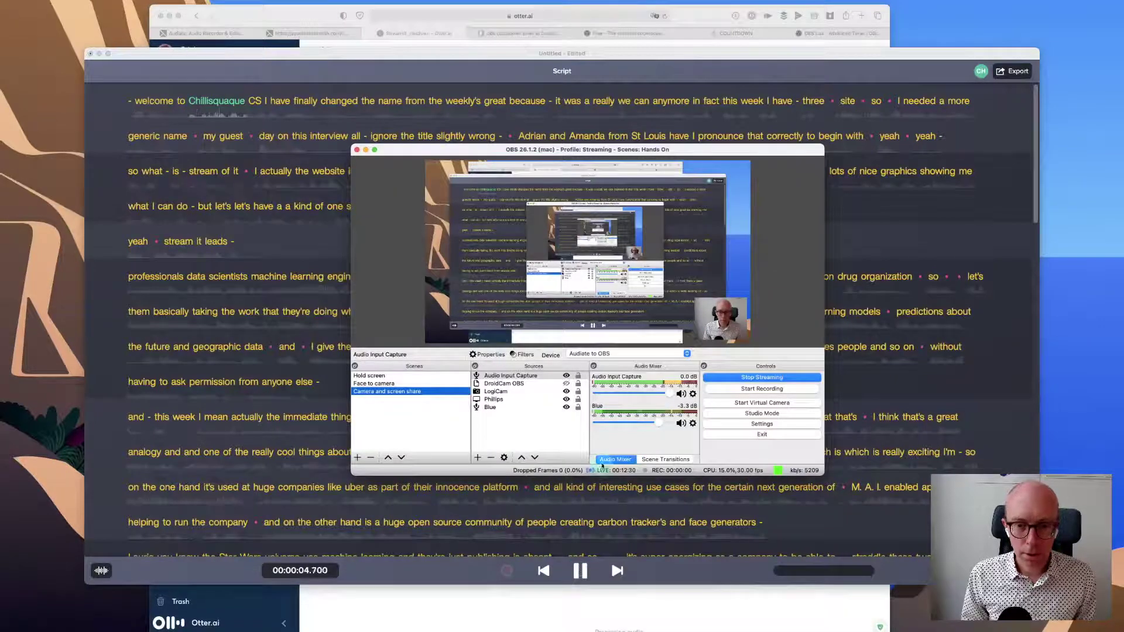
drag(669, 394, 635, 396)
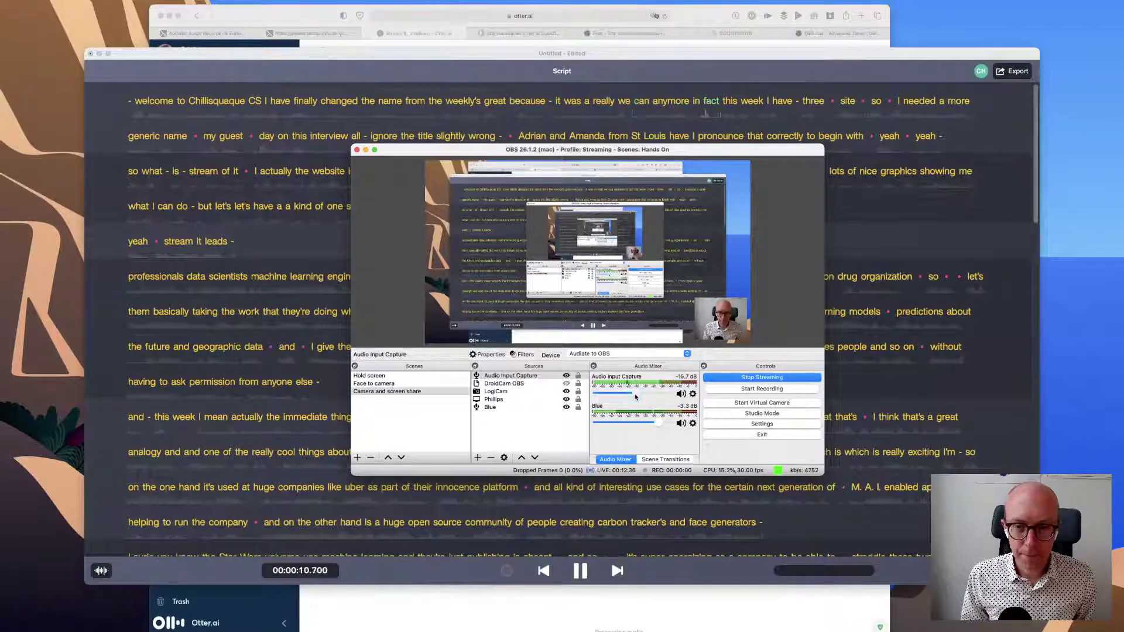
drag(635, 397, 627, 396)
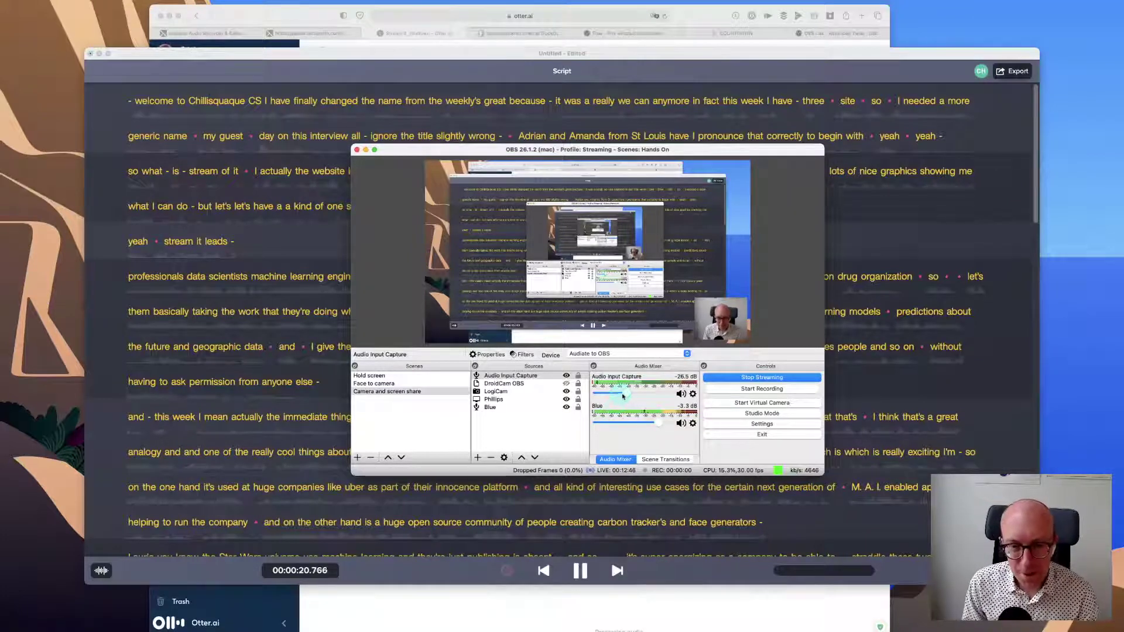
drag(625, 393, 622, 396)
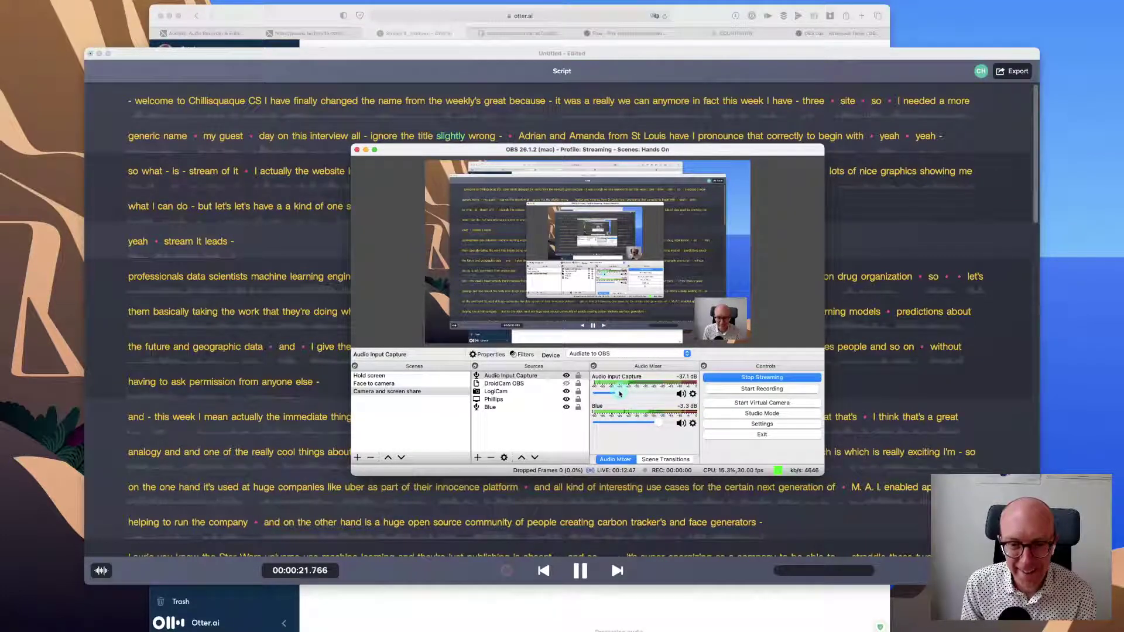
click(671, 568)
click(577, 574)
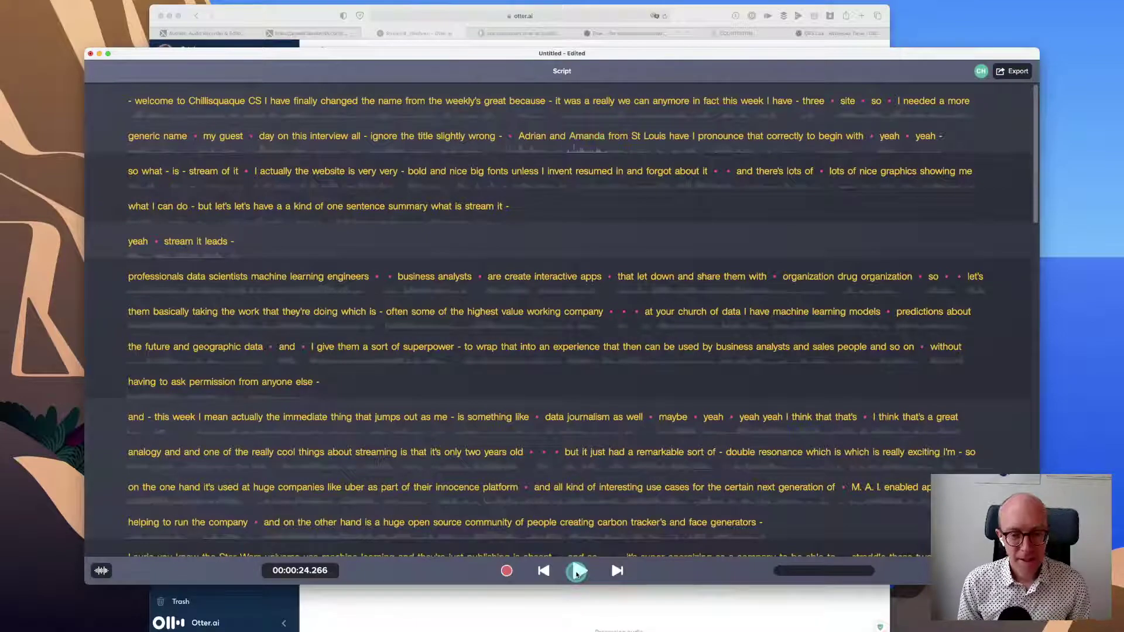
Step: Move the OBS and Loopback windows off this screen so that the Audiate script is unobstructed
key(super+Tab)
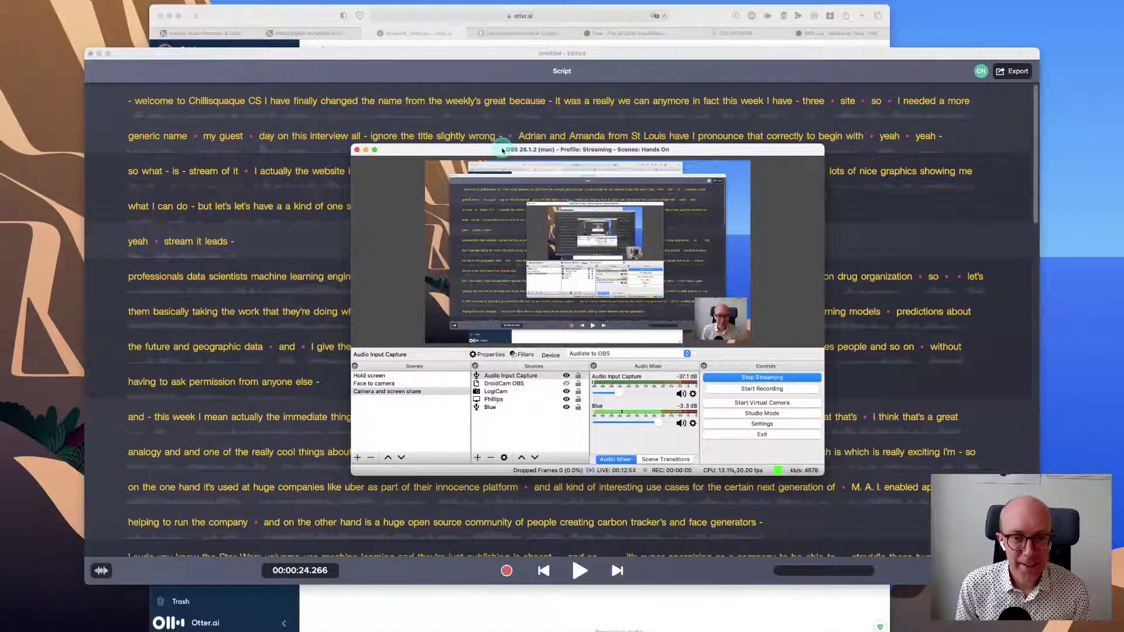
key(super+Tab)
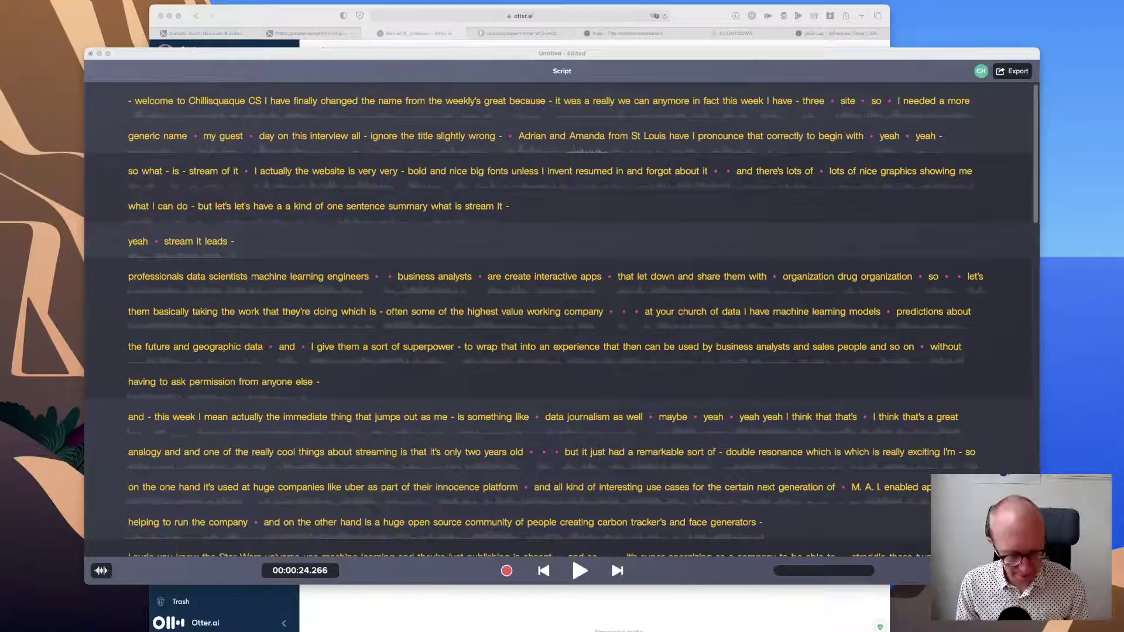
key(super+Tab)
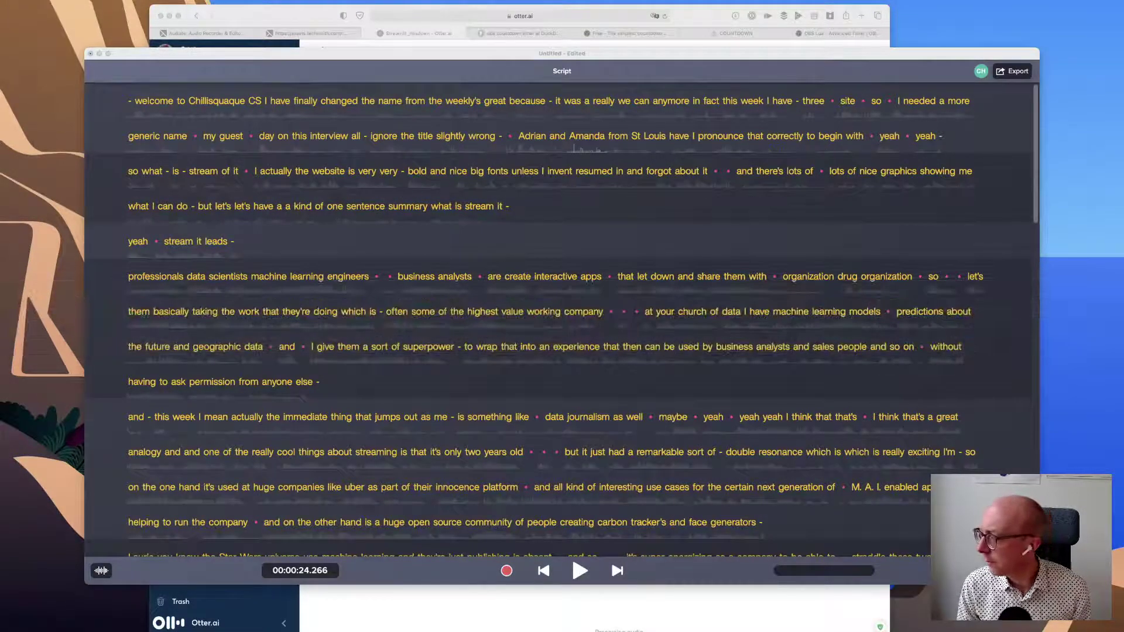
key(super+Tab)
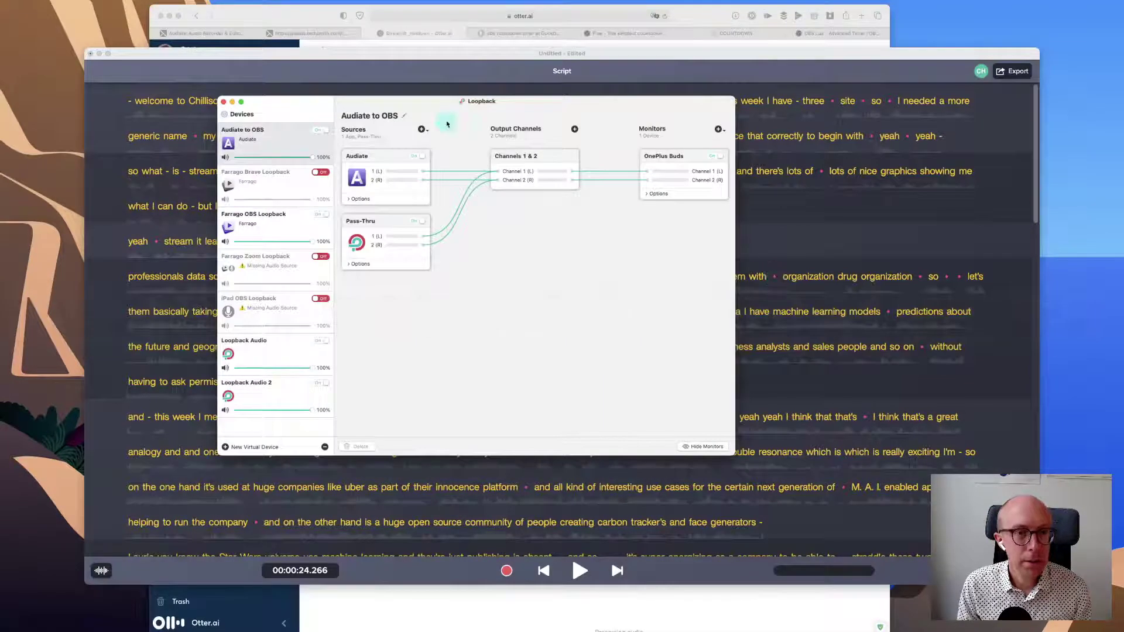
drag(409, 101, 1123, 351)
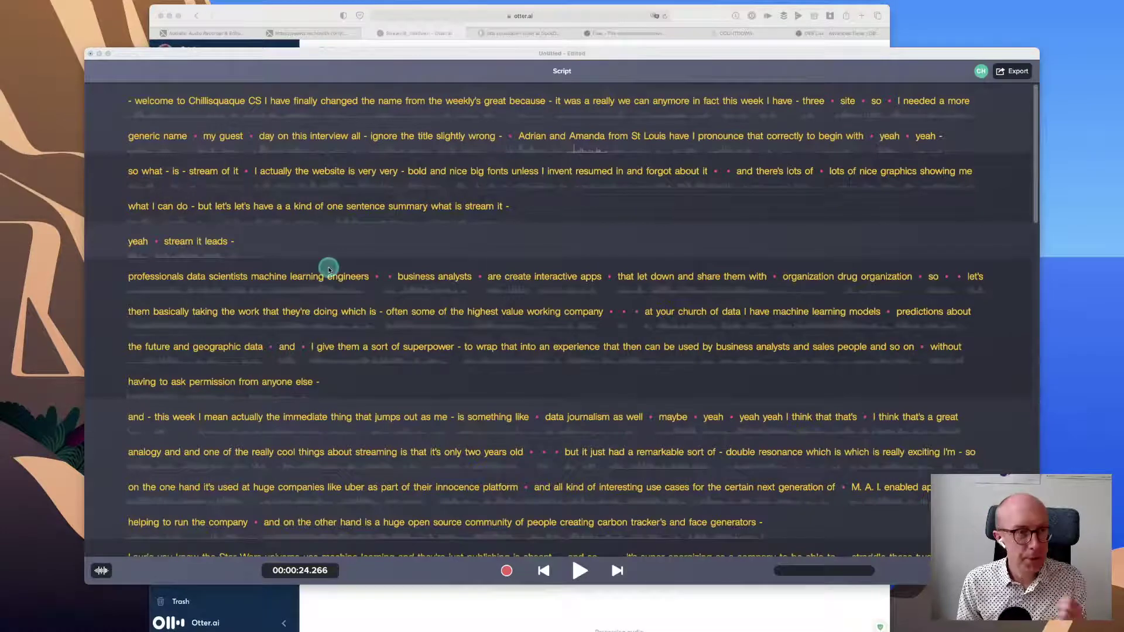
Step: Play a short passage of the Audiate script from the current playback position and pause it
click(219, 161)
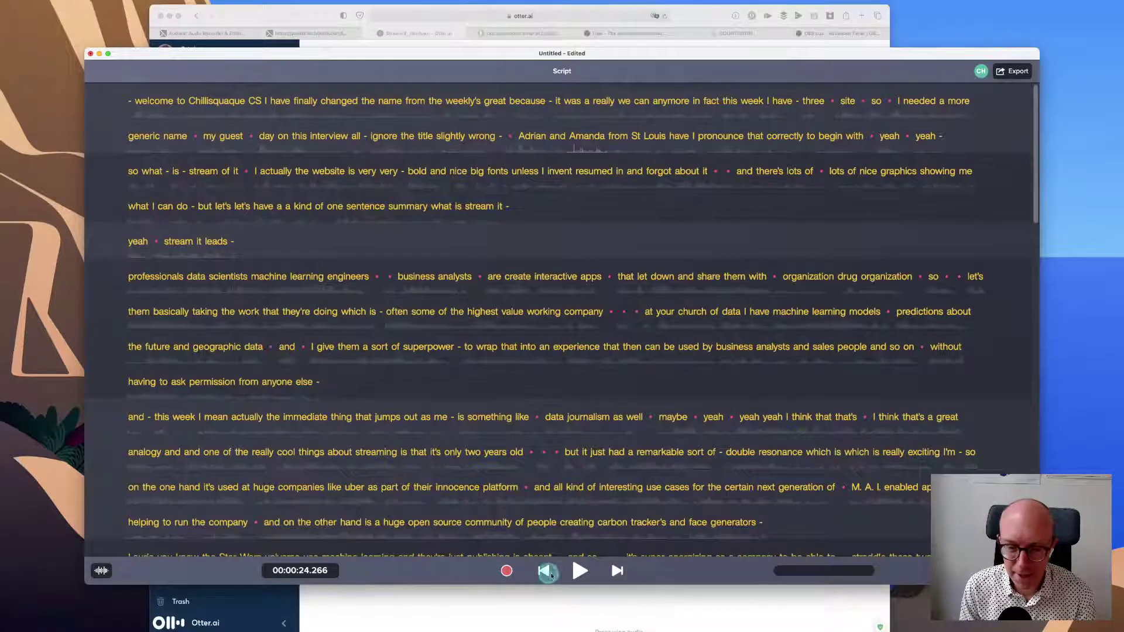
click(578, 571)
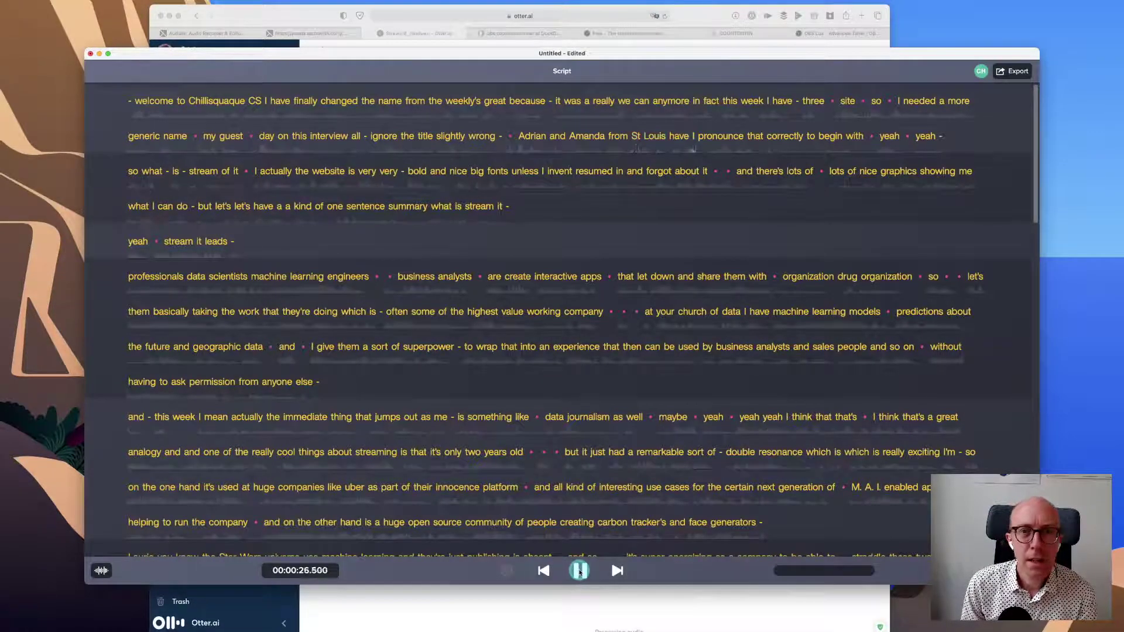
click(577, 571)
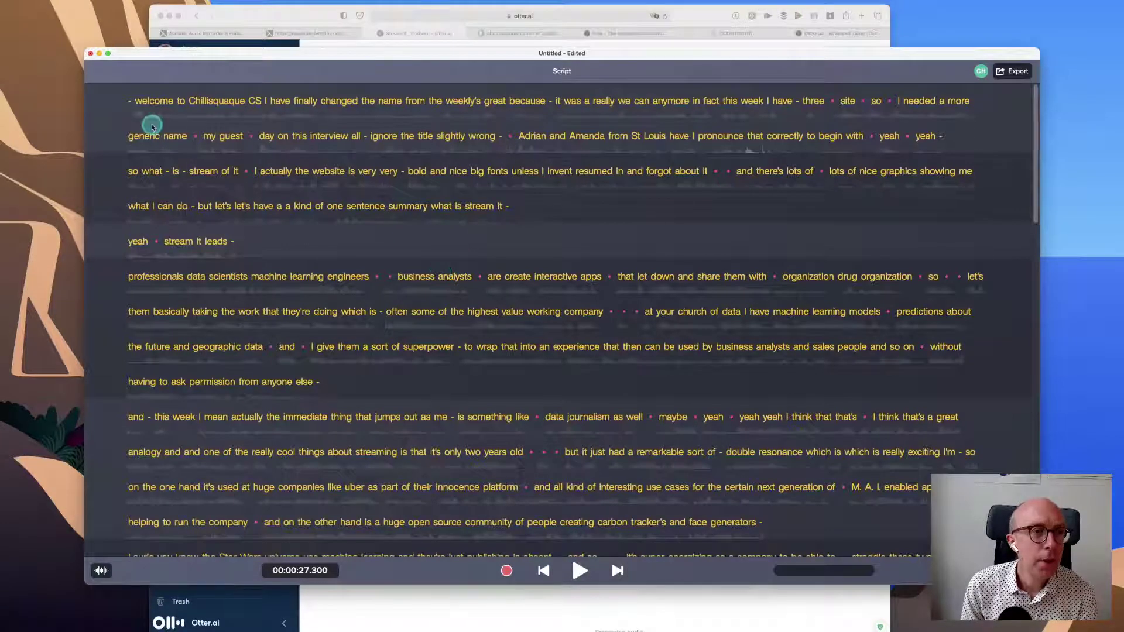
Step: Select the opening "- welcome" in the script and show its audio in the Waveform Editor
click(134, 102)
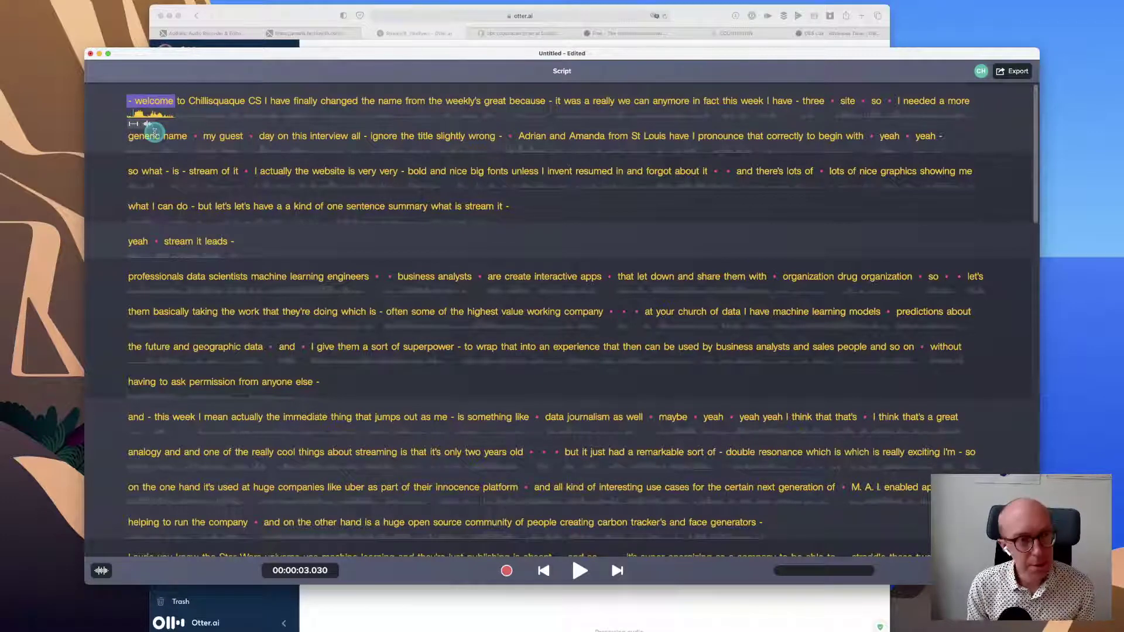
click(103, 572)
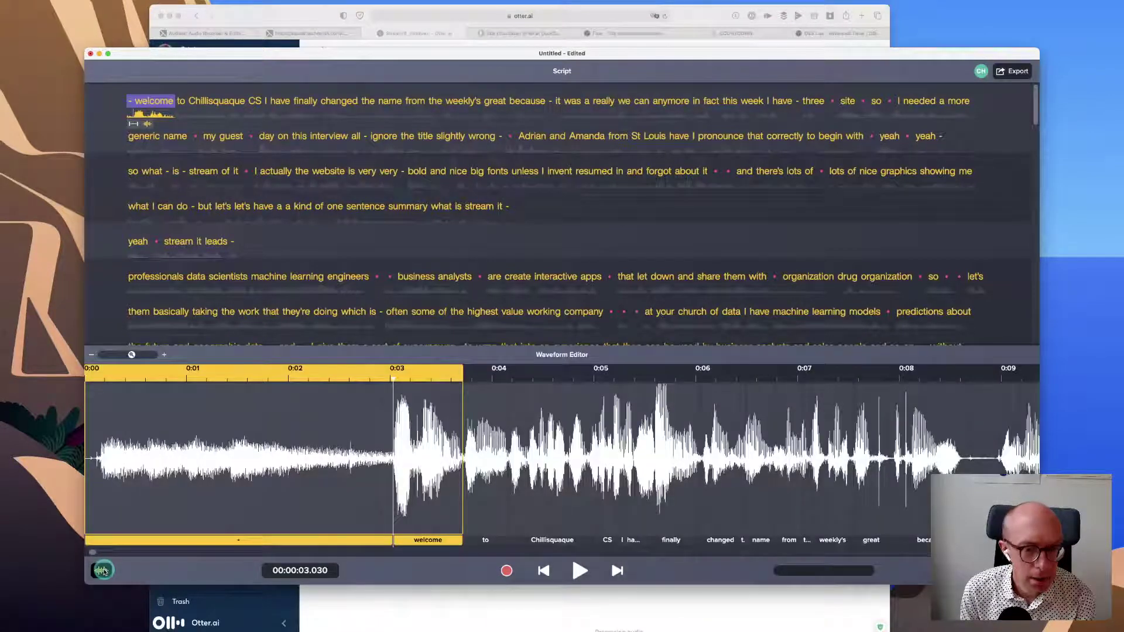
click(277, 462)
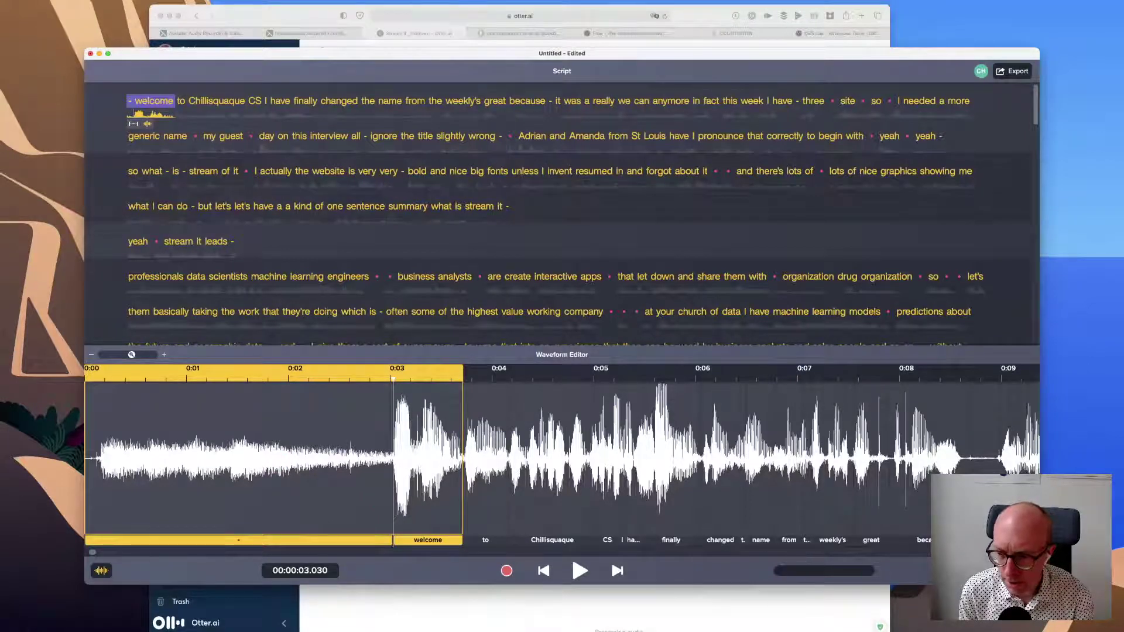
Step: Examine the list of audio effects available for the output, and close it without adding any
click(1023, 571)
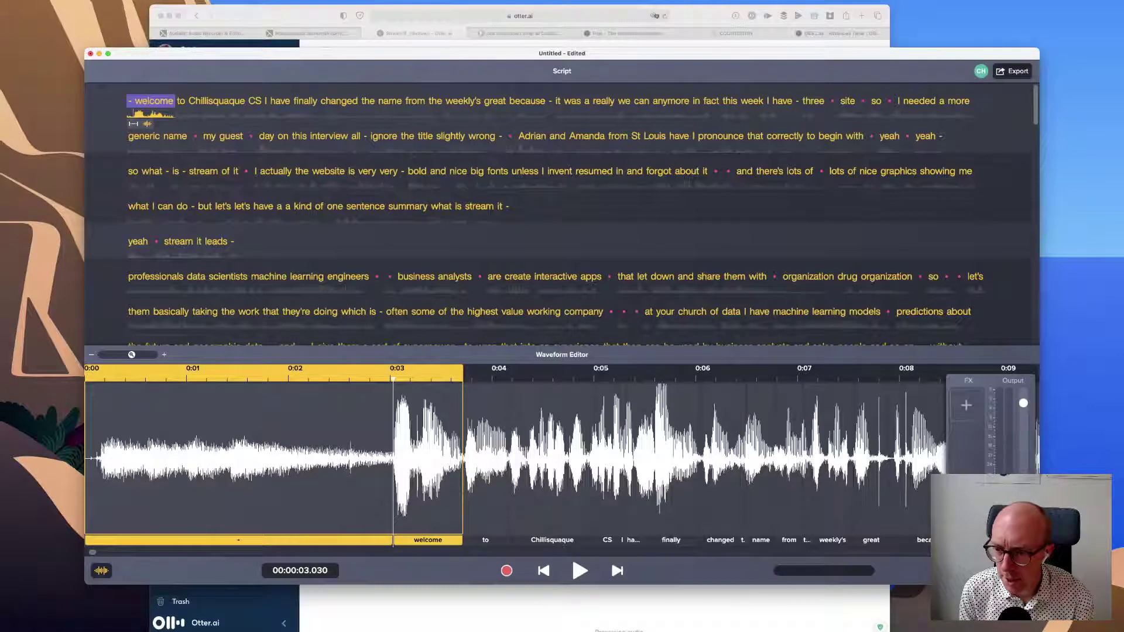
click(967, 409)
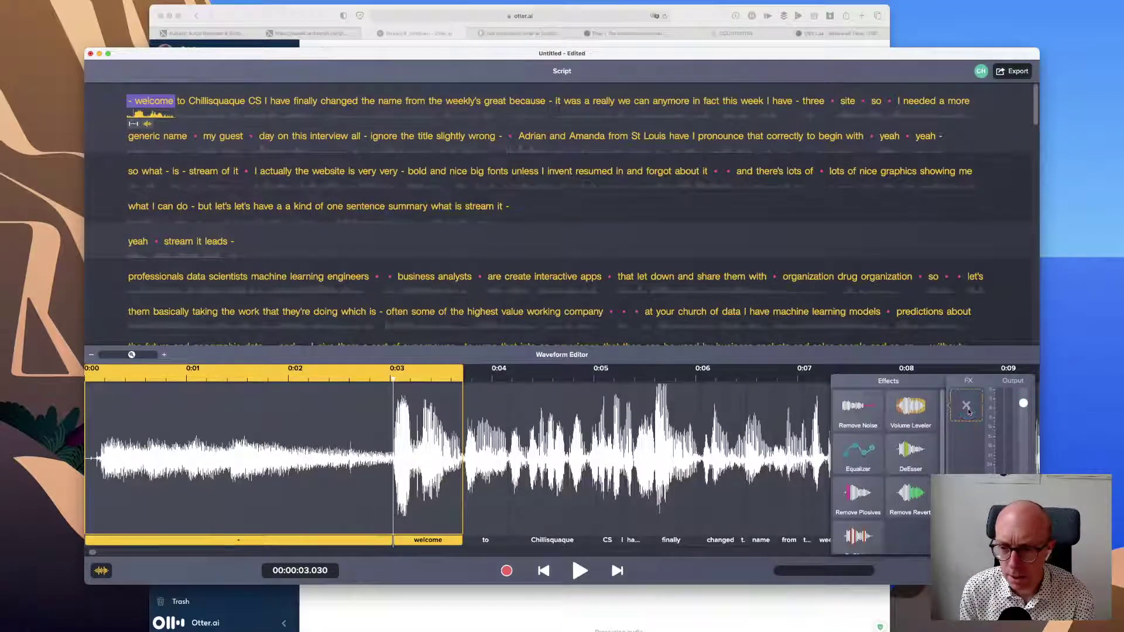
scroll(896, 484, down, 1)
scroll(896, 485, up, 1)
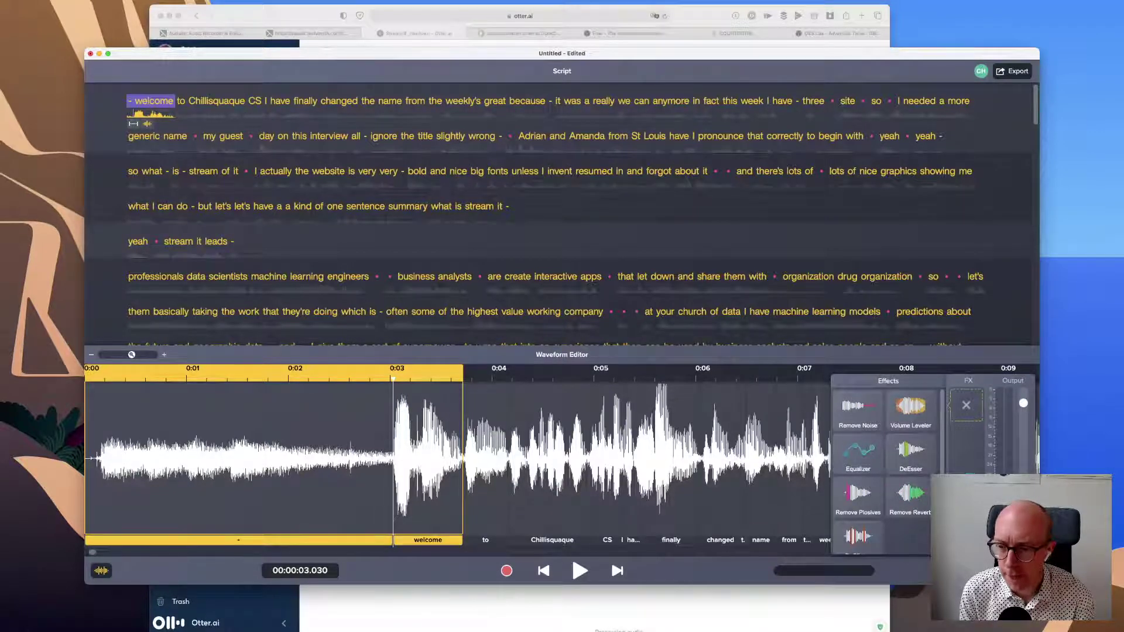
key(Escape)
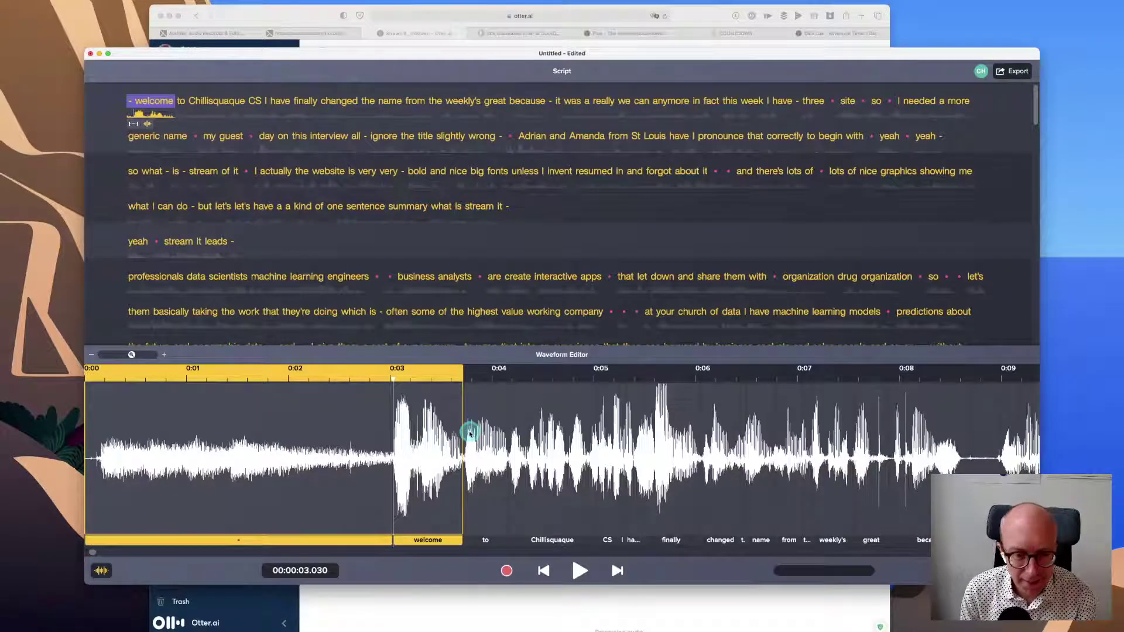
Step: Play the recording's intro from about 0.34 seconds through the opening words, and pause it
click(230, 489)
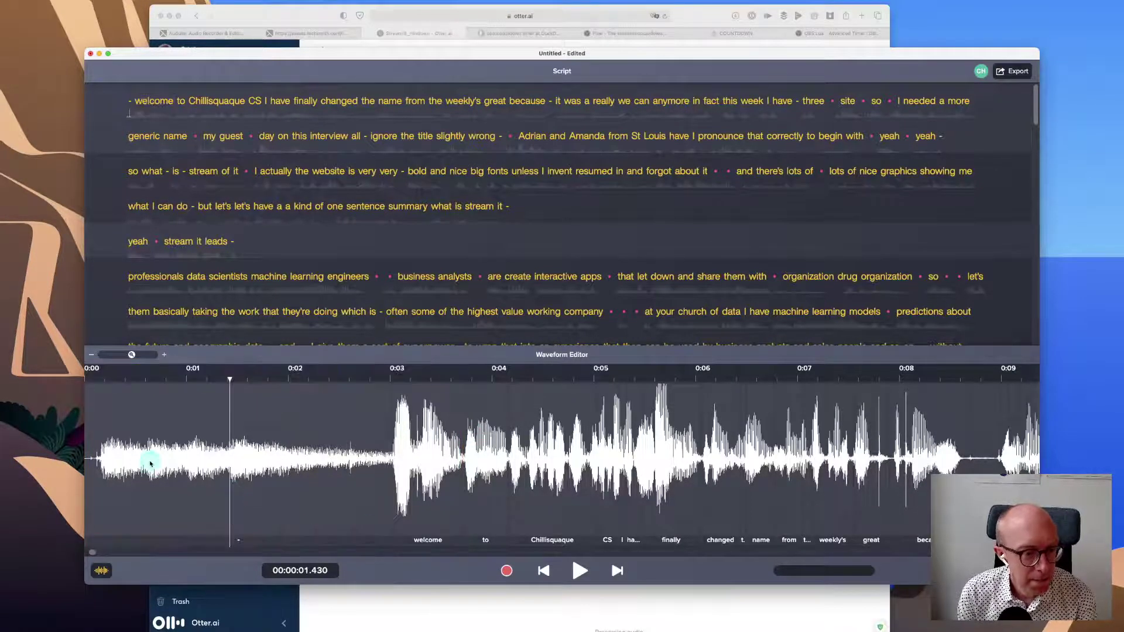
click(119, 459)
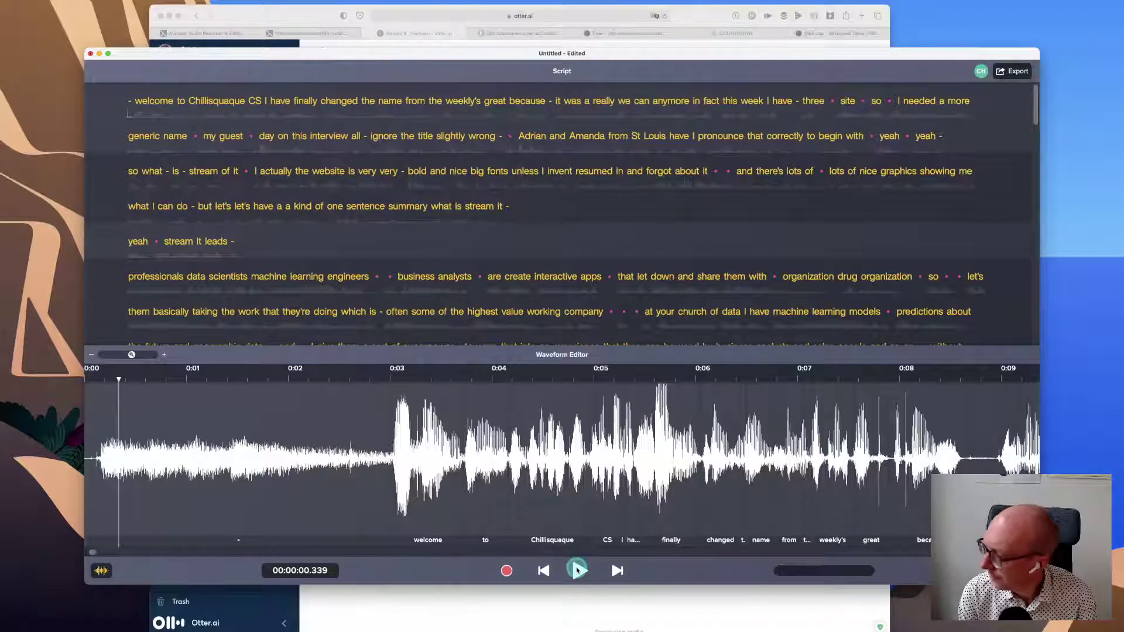
click(576, 569)
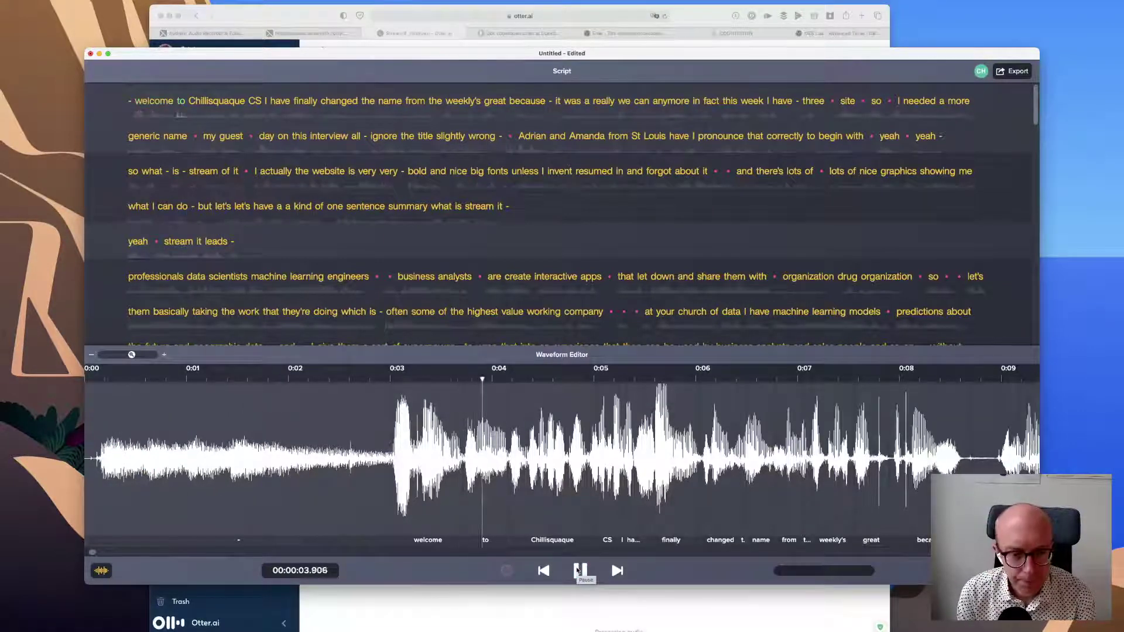
click(579, 570)
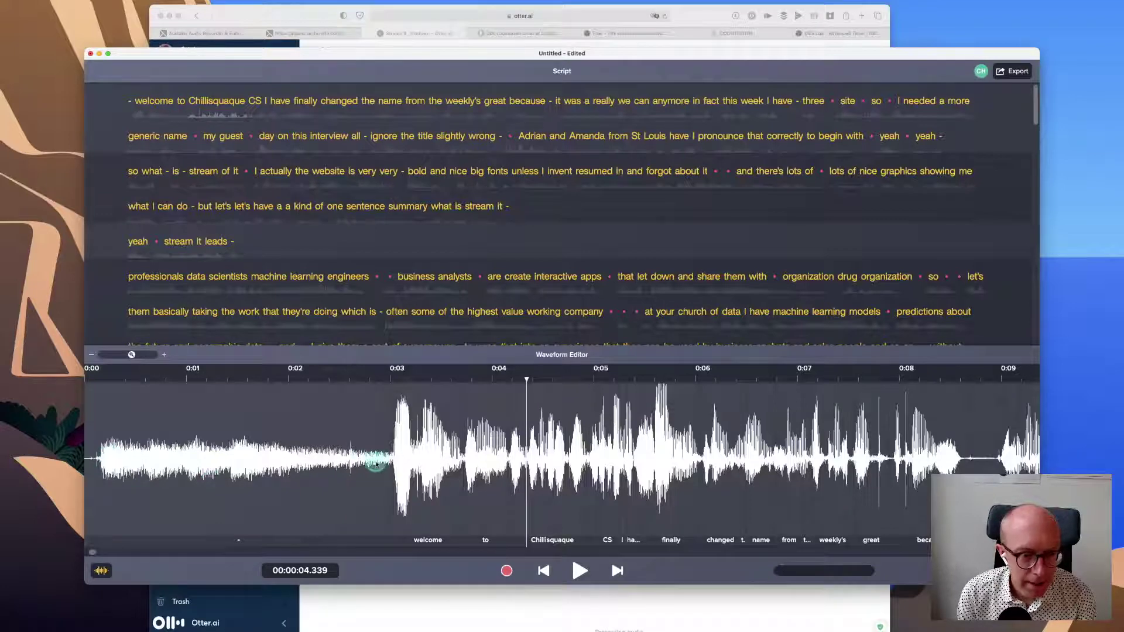
Step: Delete the intro audio before the word "welcome", from 0:00 to about 0:03
drag(390, 465, 23, 471)
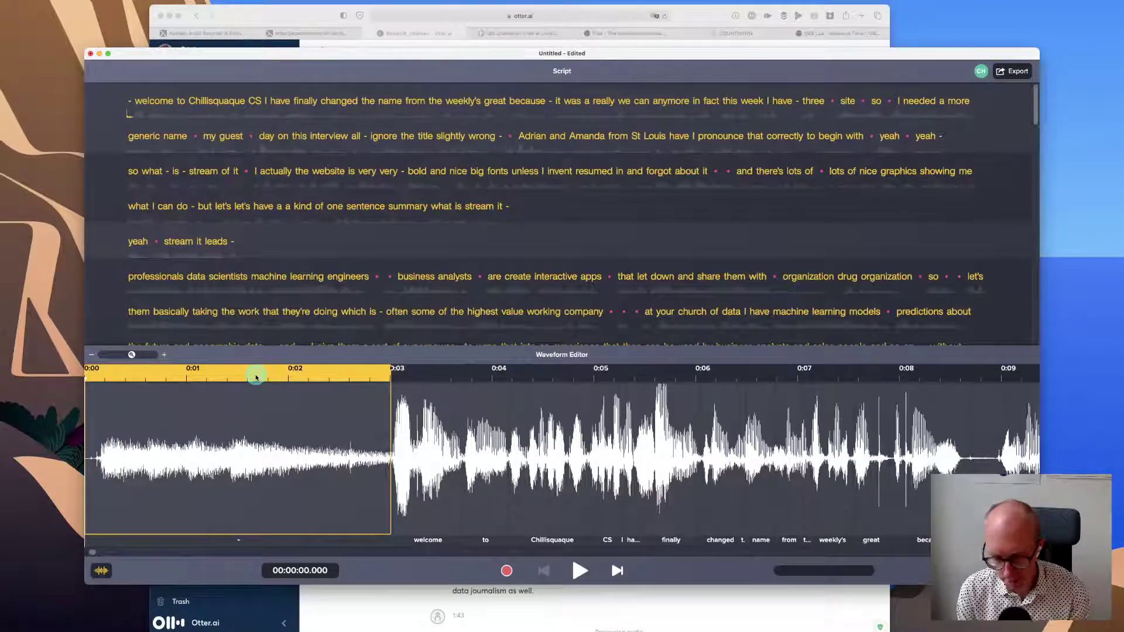
key(BackSpace)
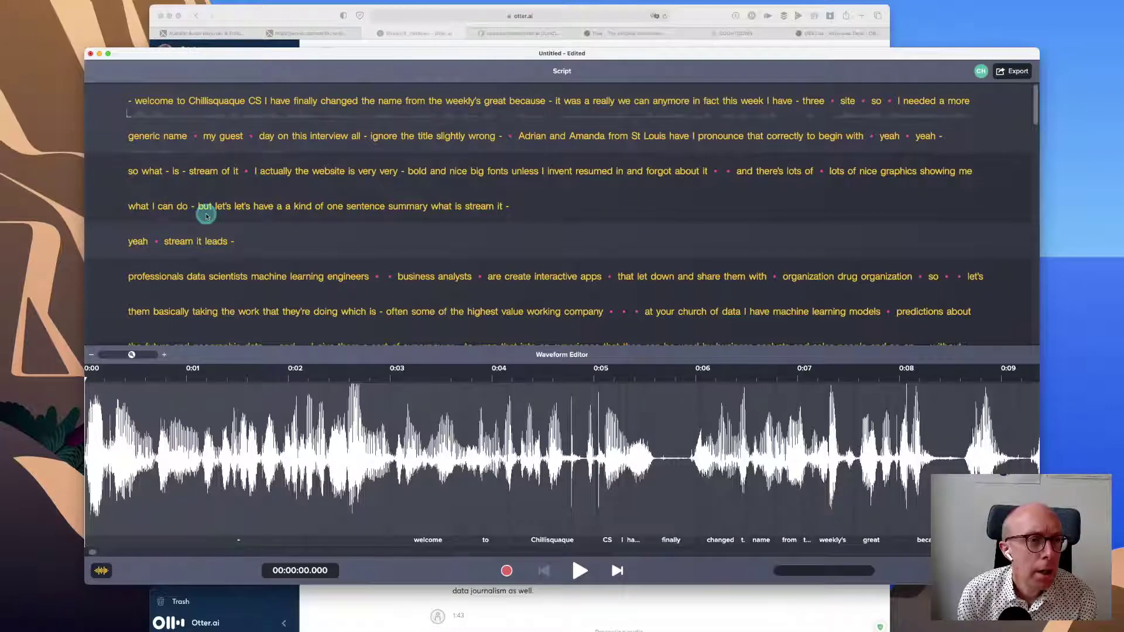
Step: Try silencing the word "Chillisquaque" in the script's first line, restore its audio, and hide the Waveform Editor
double_click(210, 100)
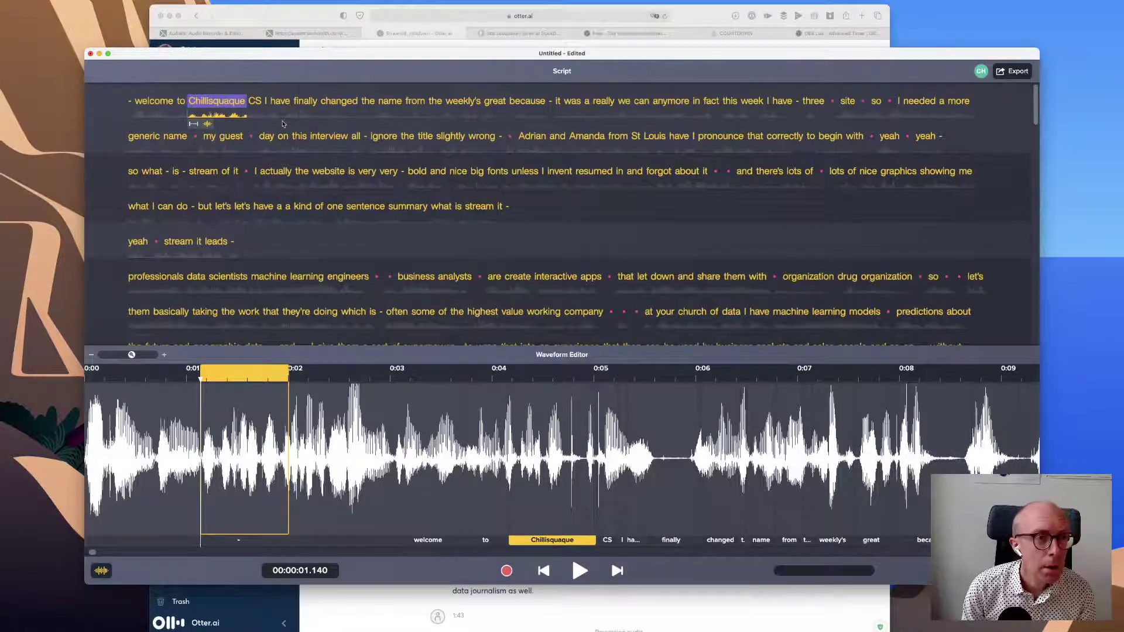
click(217, 101)
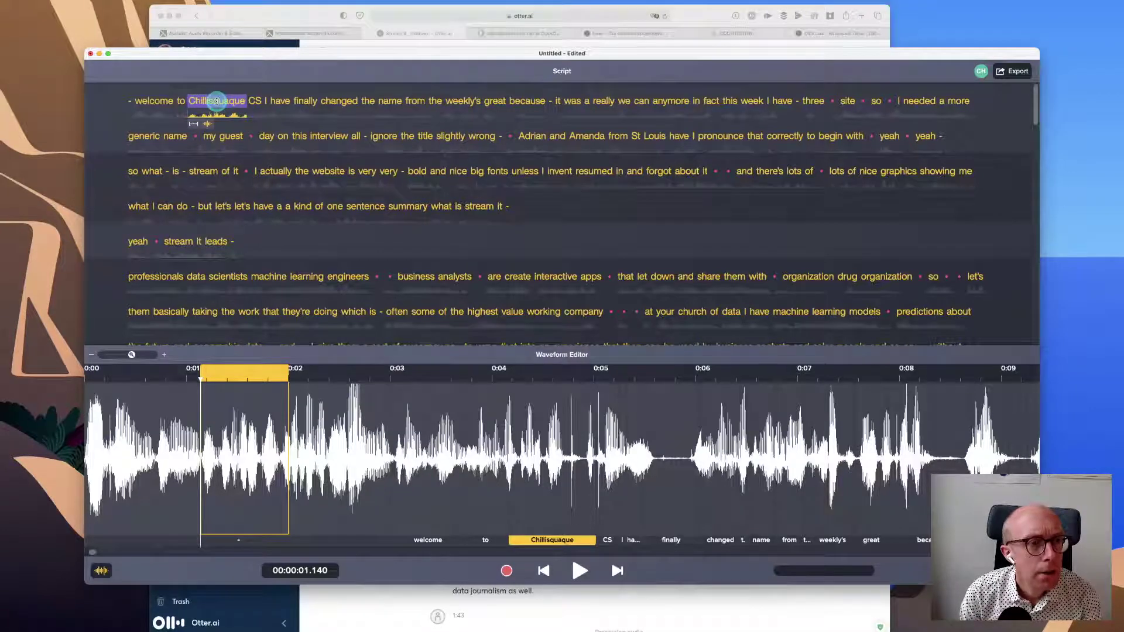
click(193, 123)
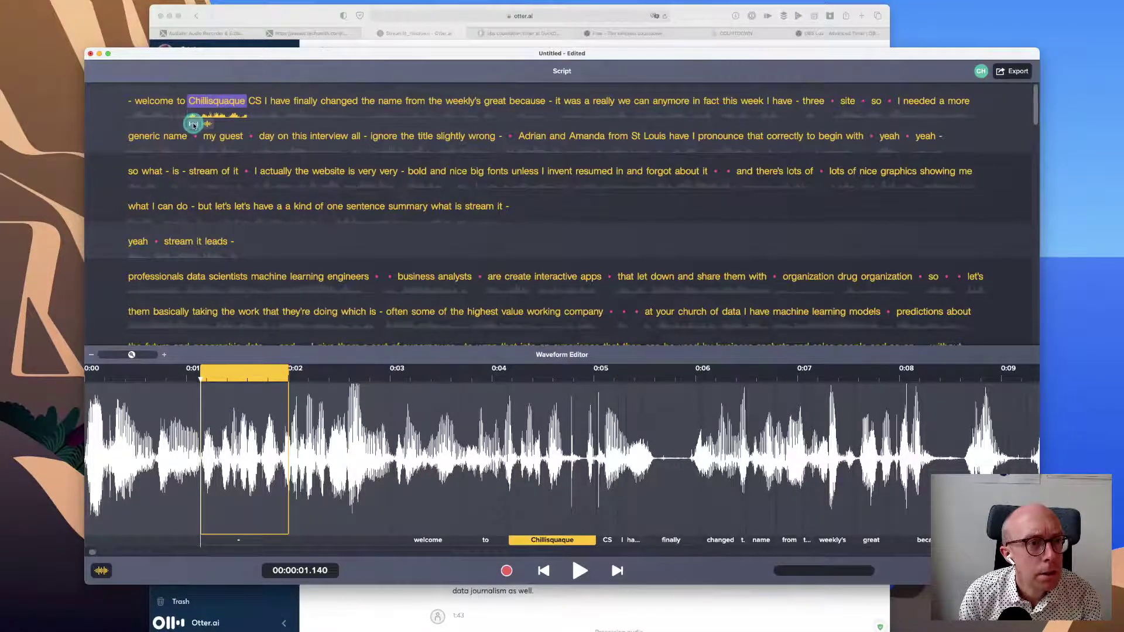
click(207, 124)
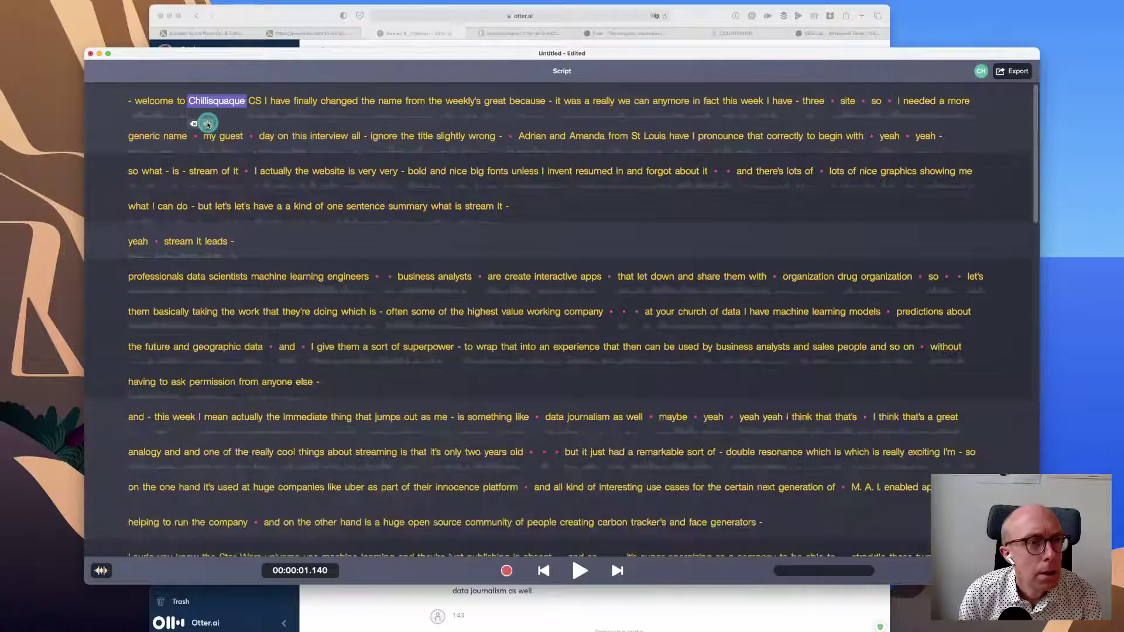
click(195, 124)
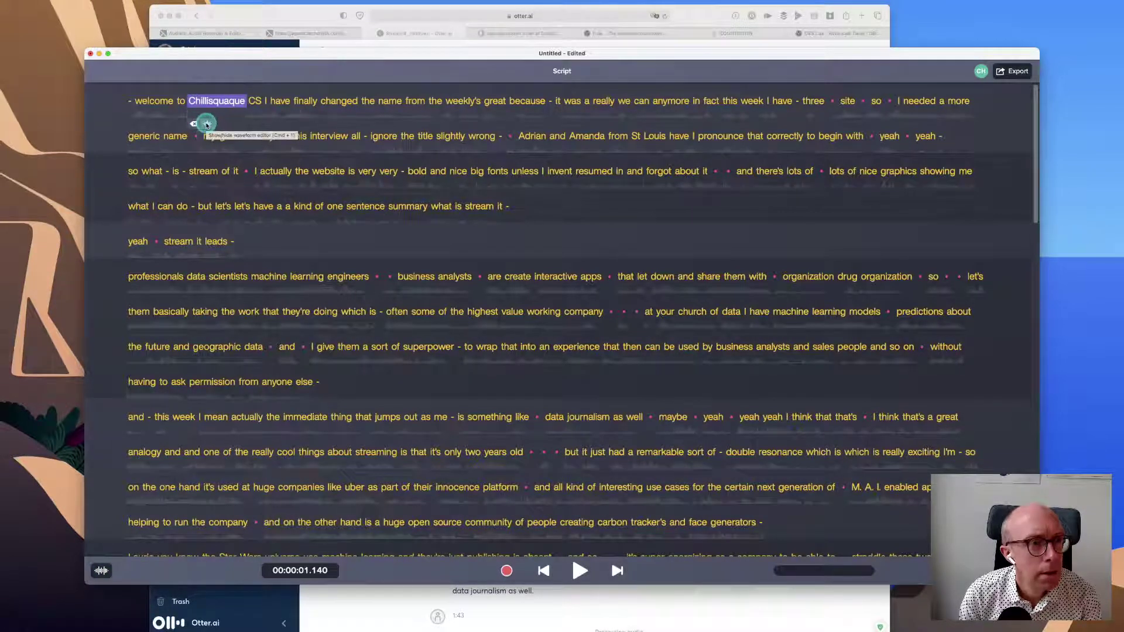
click(207, 123)
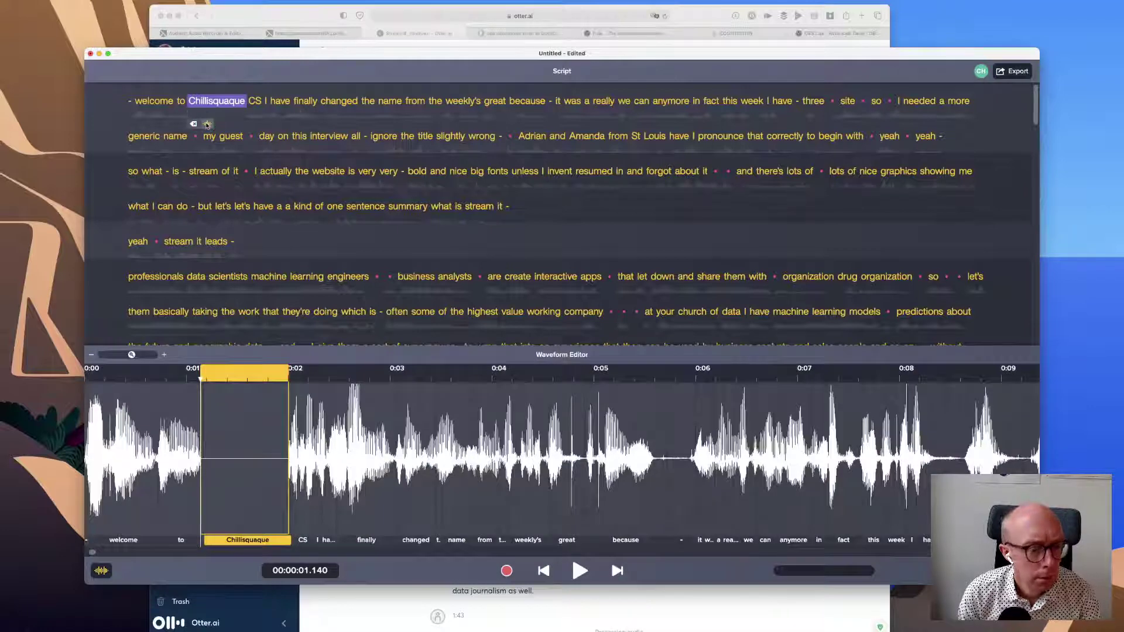
click(206, 125)
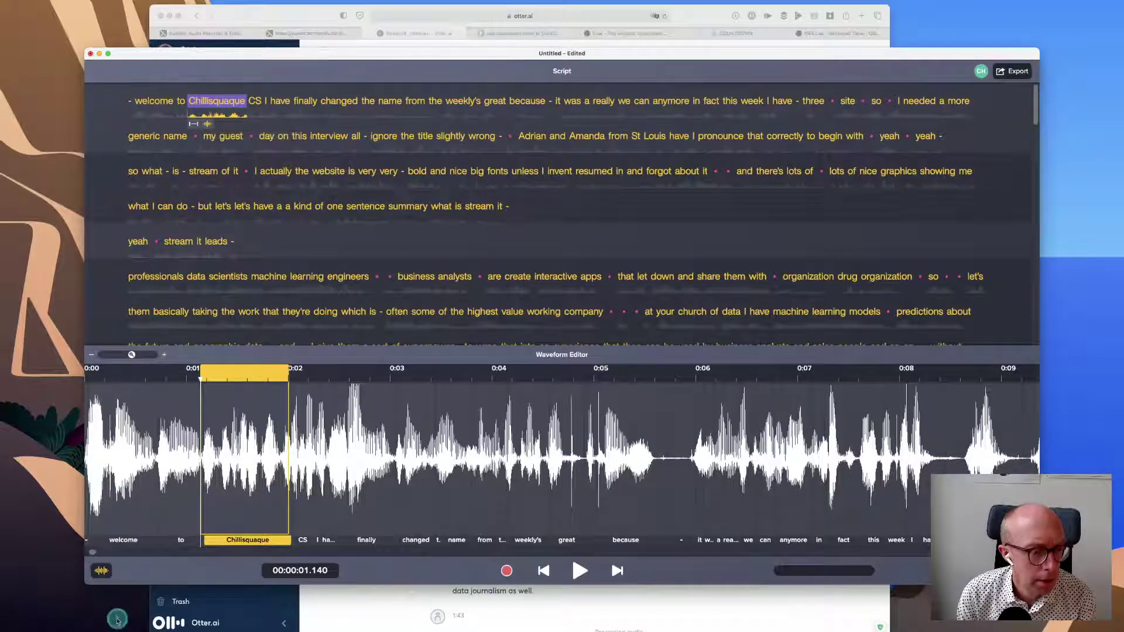
click(103, 571)
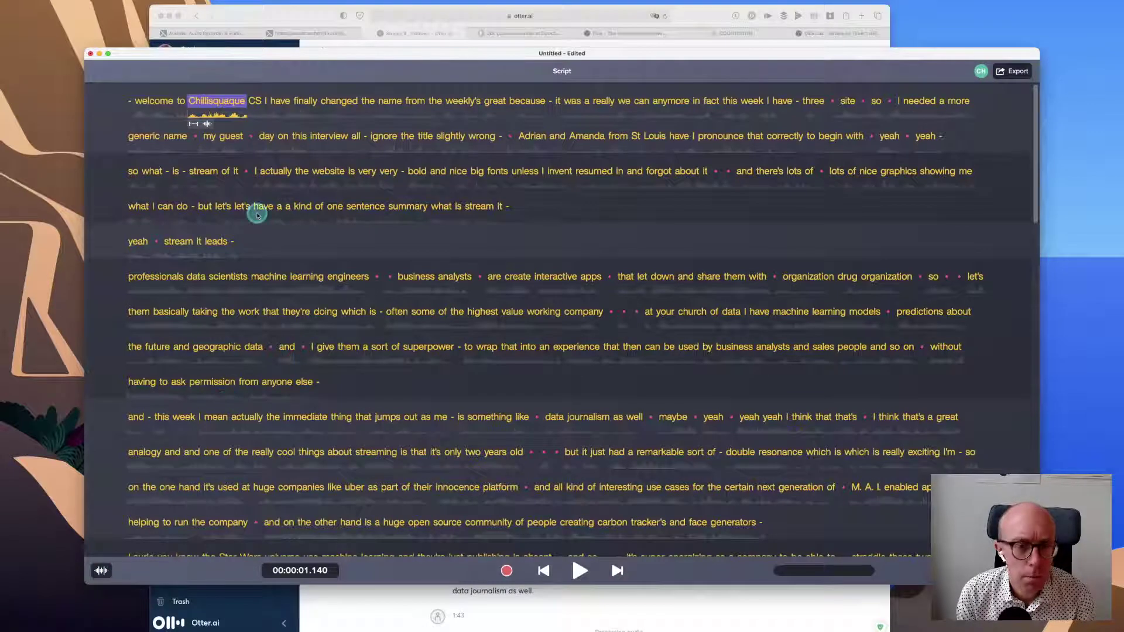
Step: Start transcribing the whole project again, and cancel the transcription
click(115, 5)
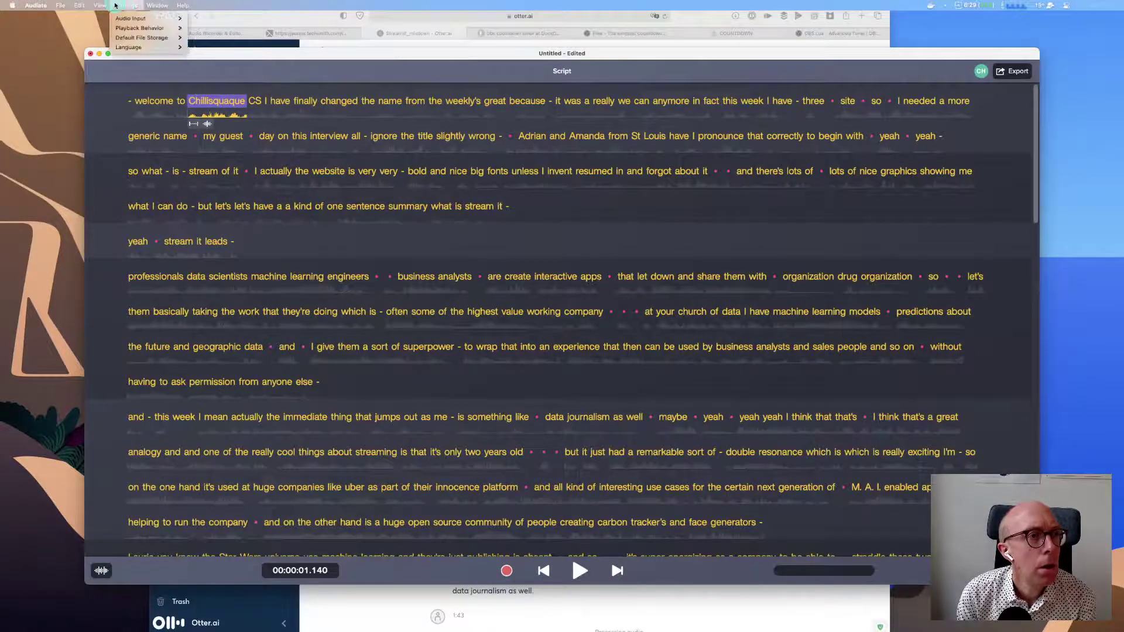
mouse_move(150, 5)
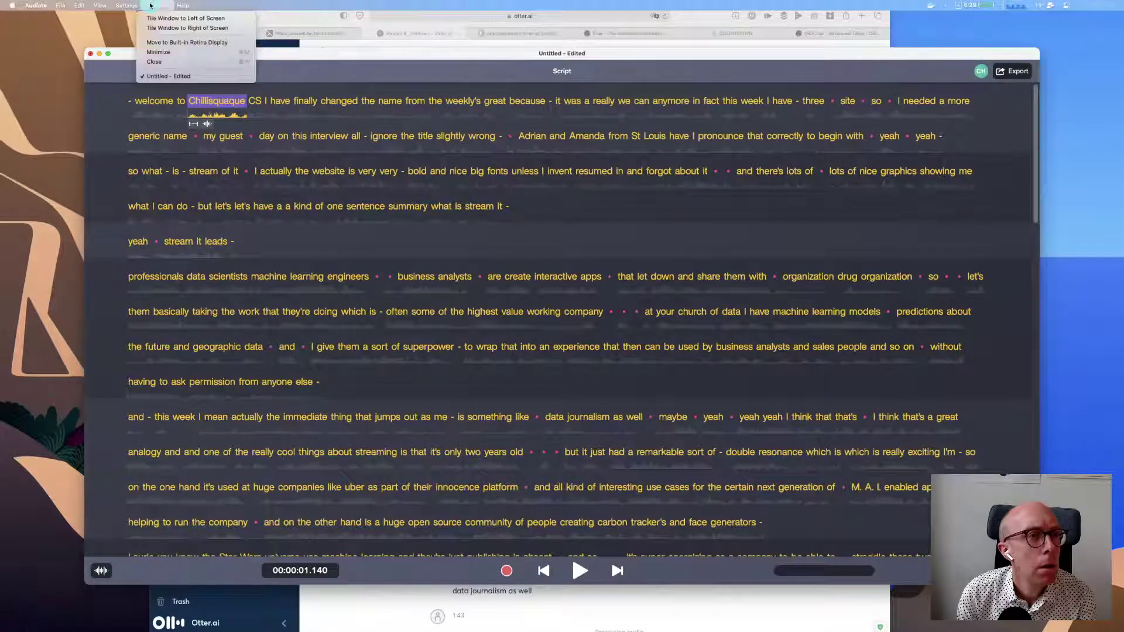
mouse_move(66, 7)
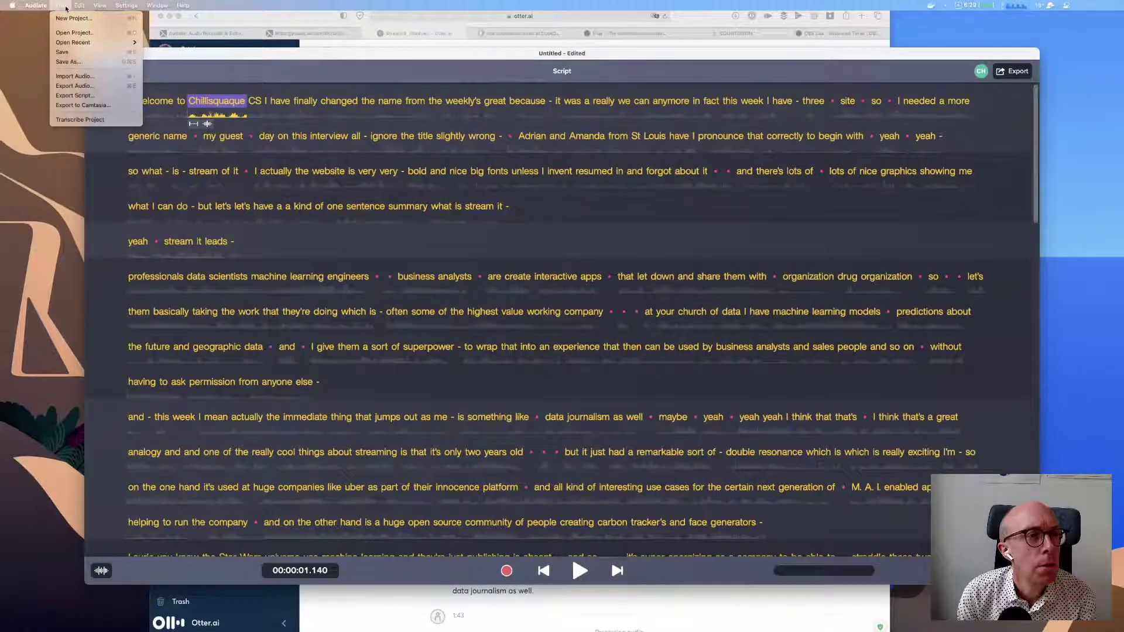
click(88, 119)
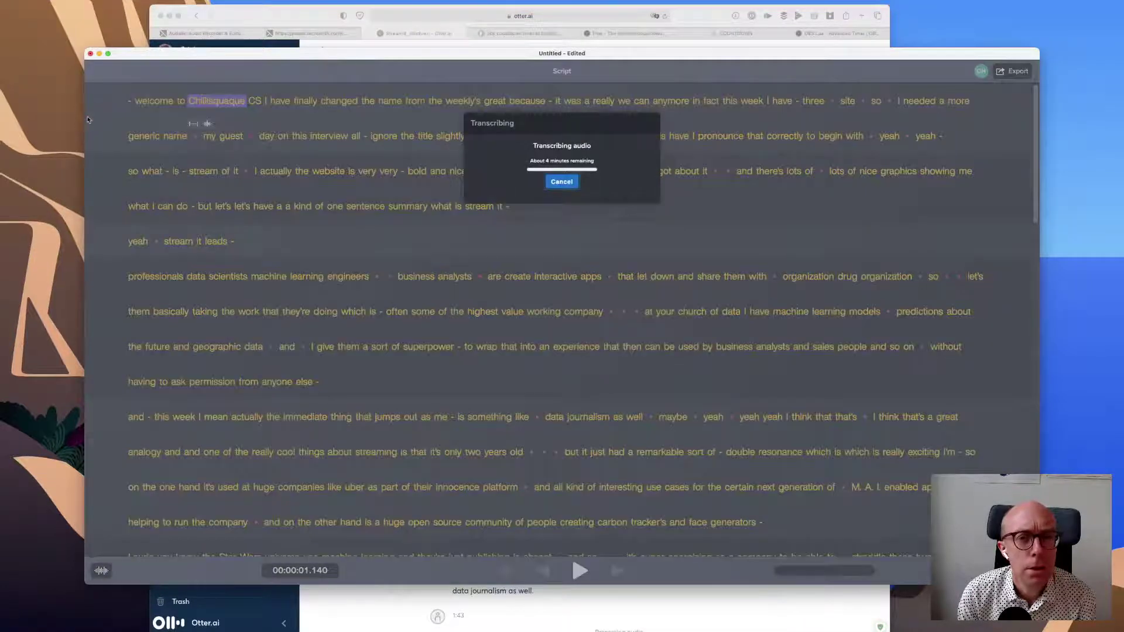
click(568, 184)
click(558, 183)
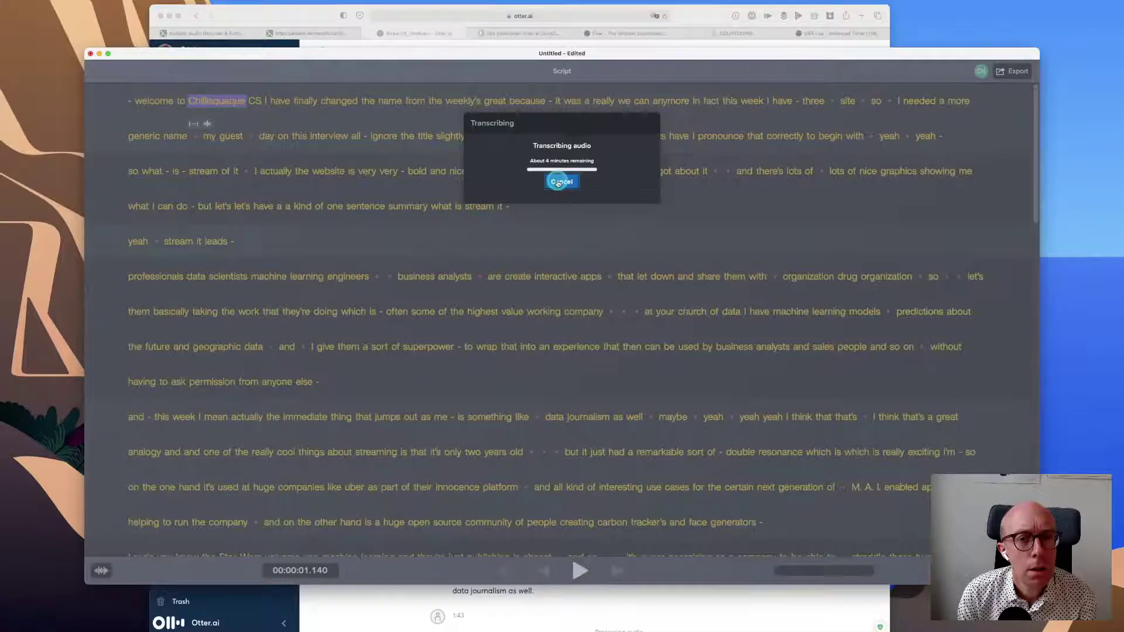
click(558, 187)
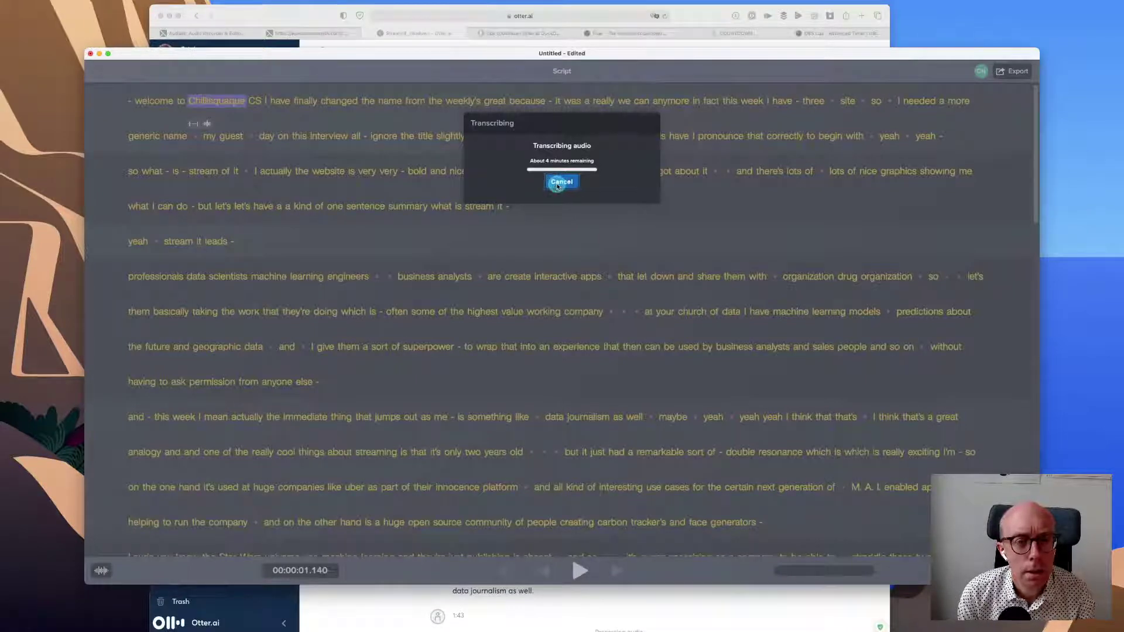
click(558, 185)
Step: Try to replace "Chillisquaque" in the first line with a custom word, and cancel the replacement
click(221, 101)
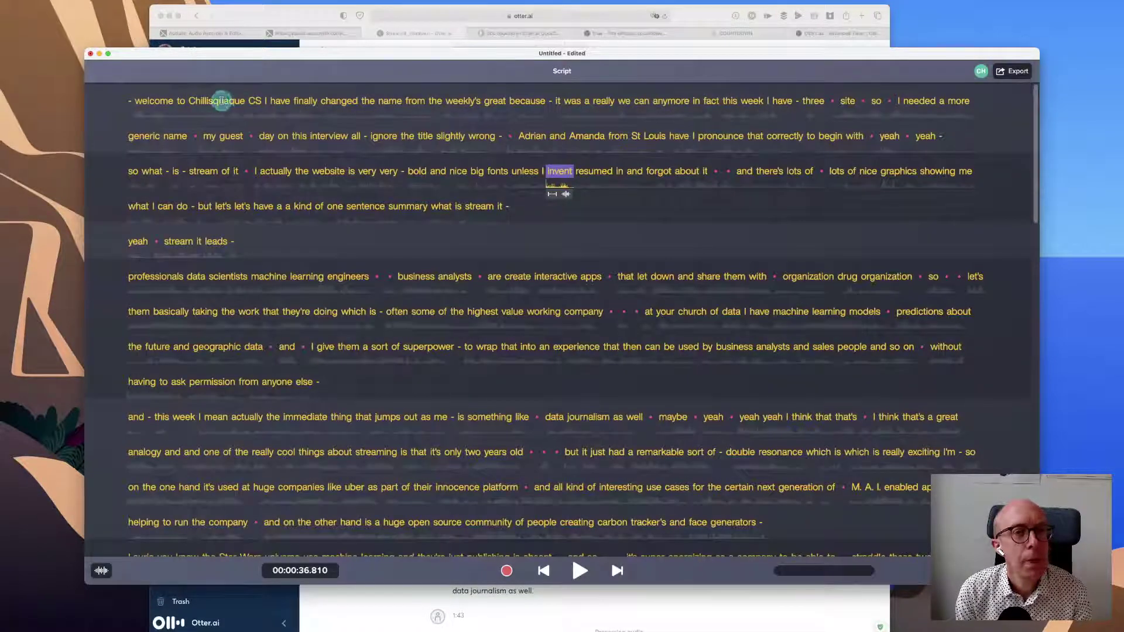
right_click(215, 103)
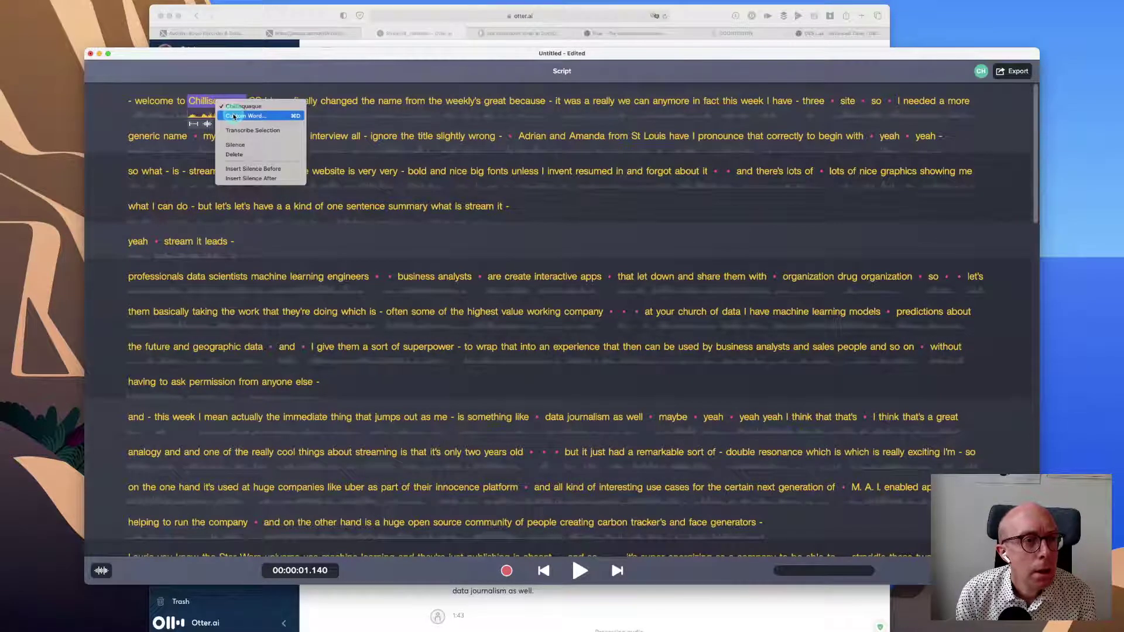
click(234, 116)
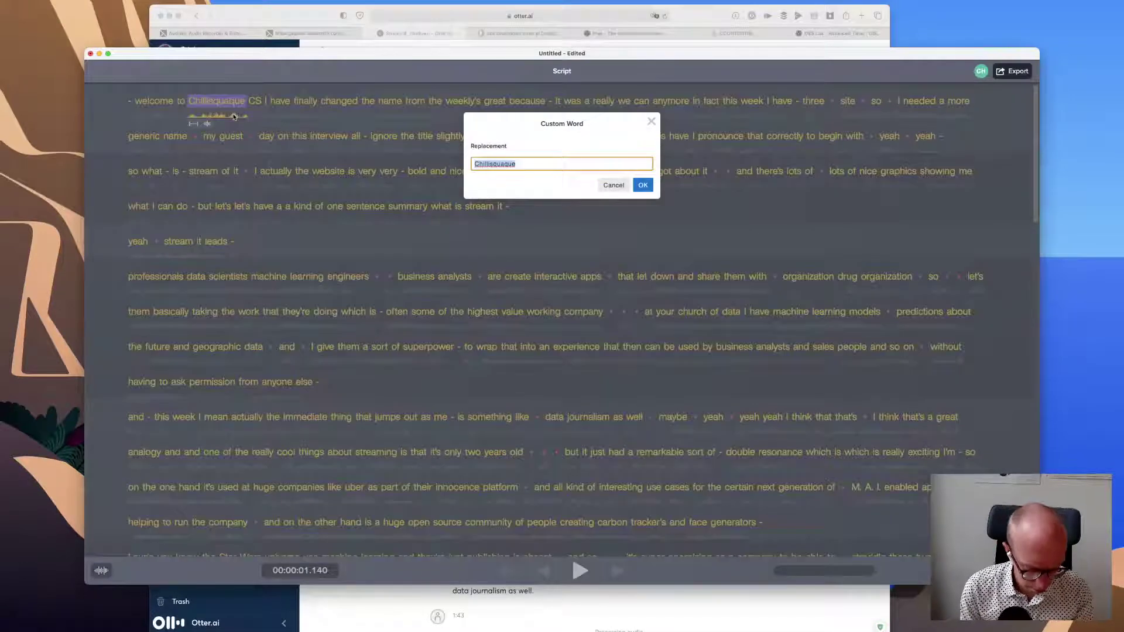
text(C)
key(Escape)
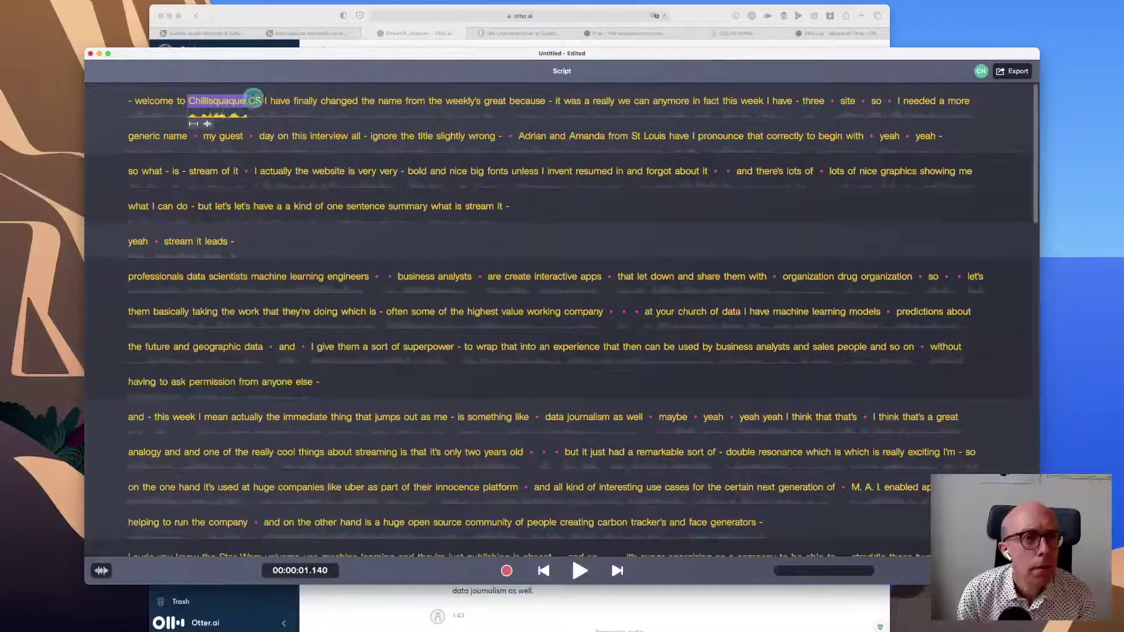
Step: Select "Chillisquaque CS" in the first line, show it in the Waveform Editor, and play the selection
click(259, 101)
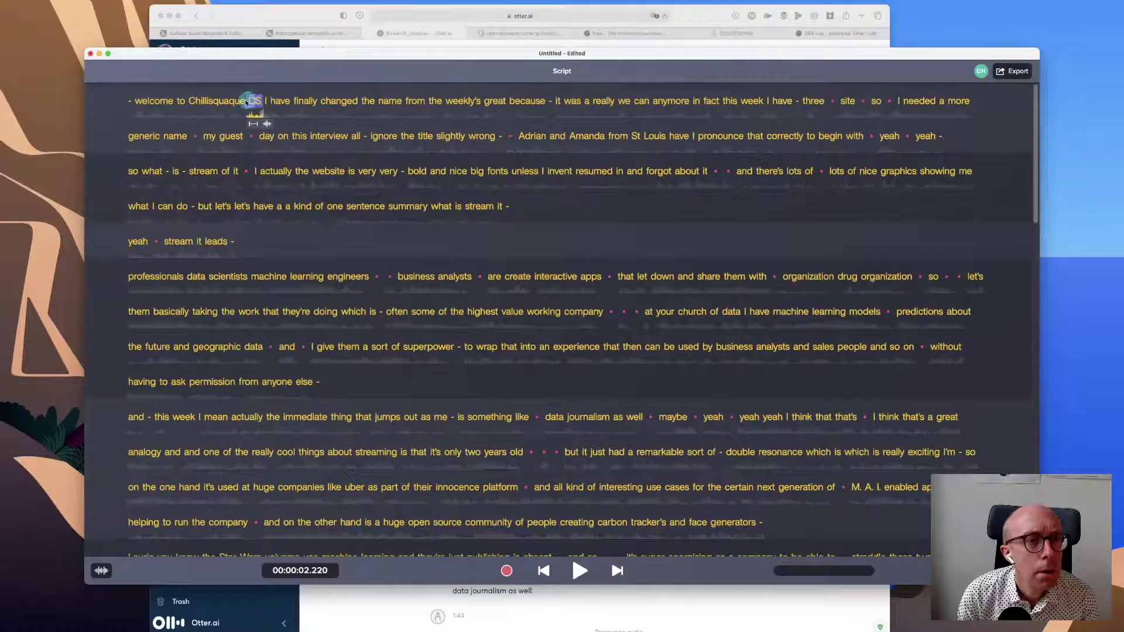
drag(261, 101, 199, 102)
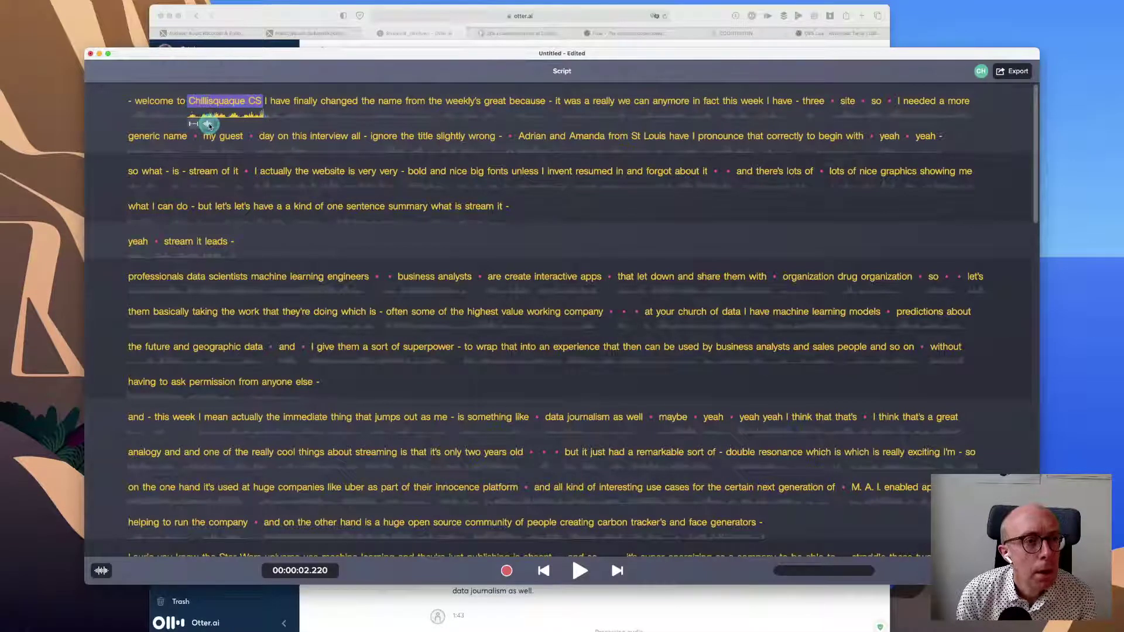
click(208, 123)
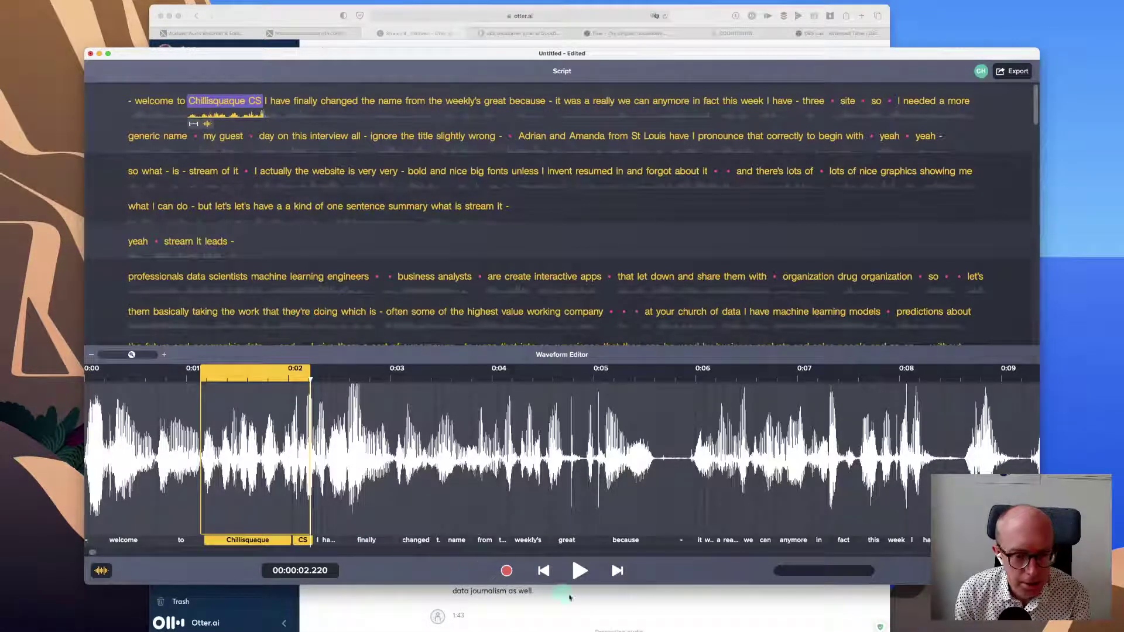
click(579, 571)
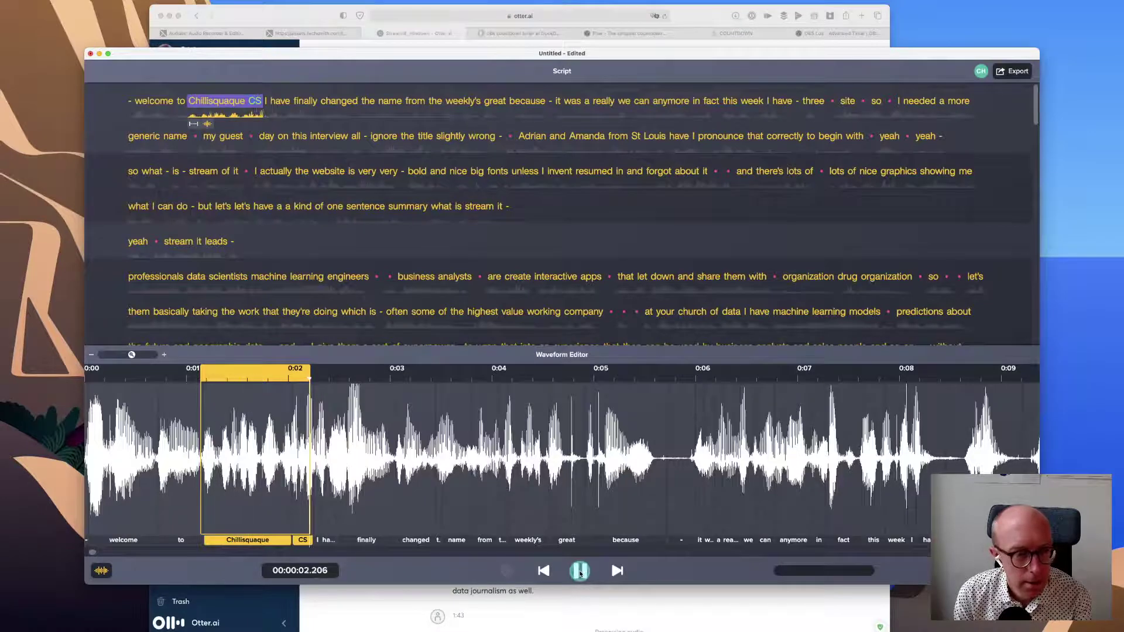
Step: Replay the selected "Chillisquaque CS" audio from the first line and stop playback
click(580, 571)
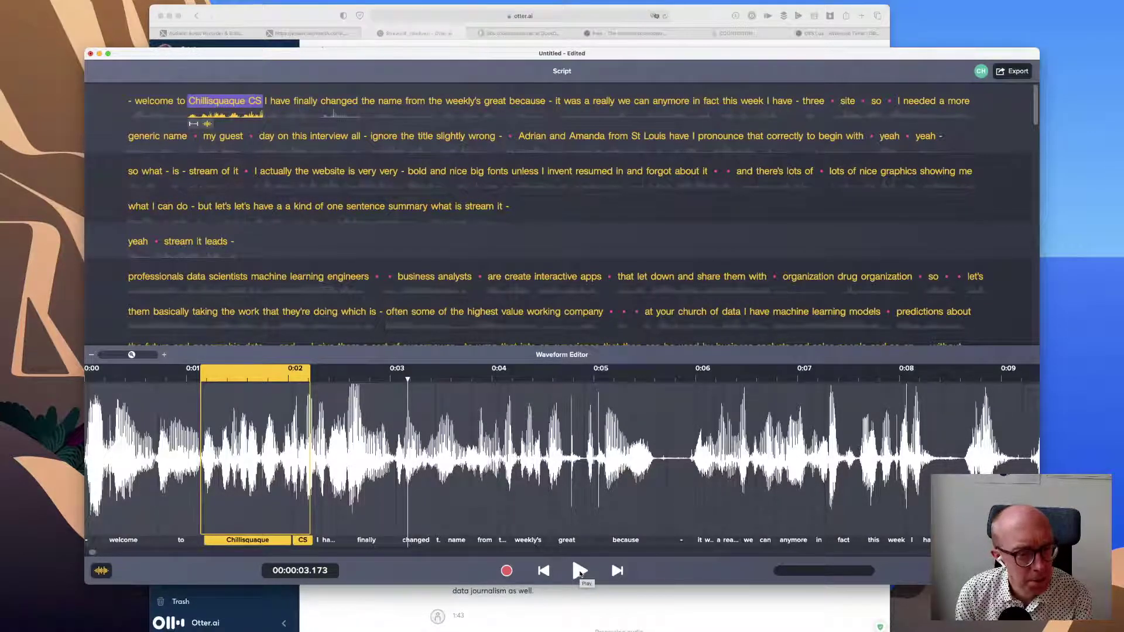
click(580, 571)
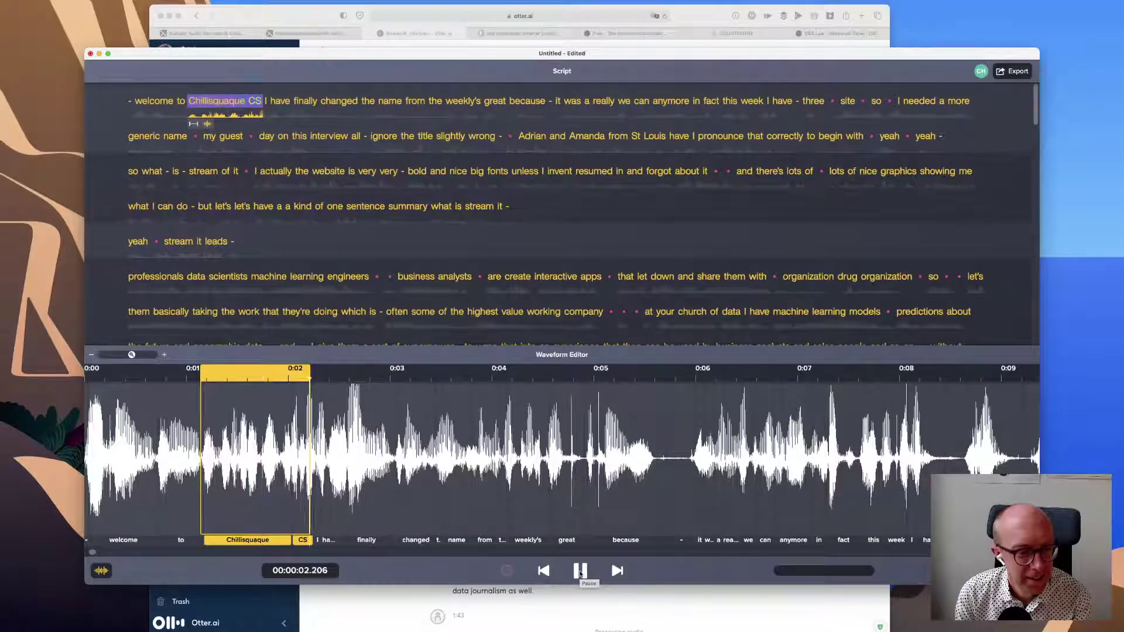
click(580, 571)
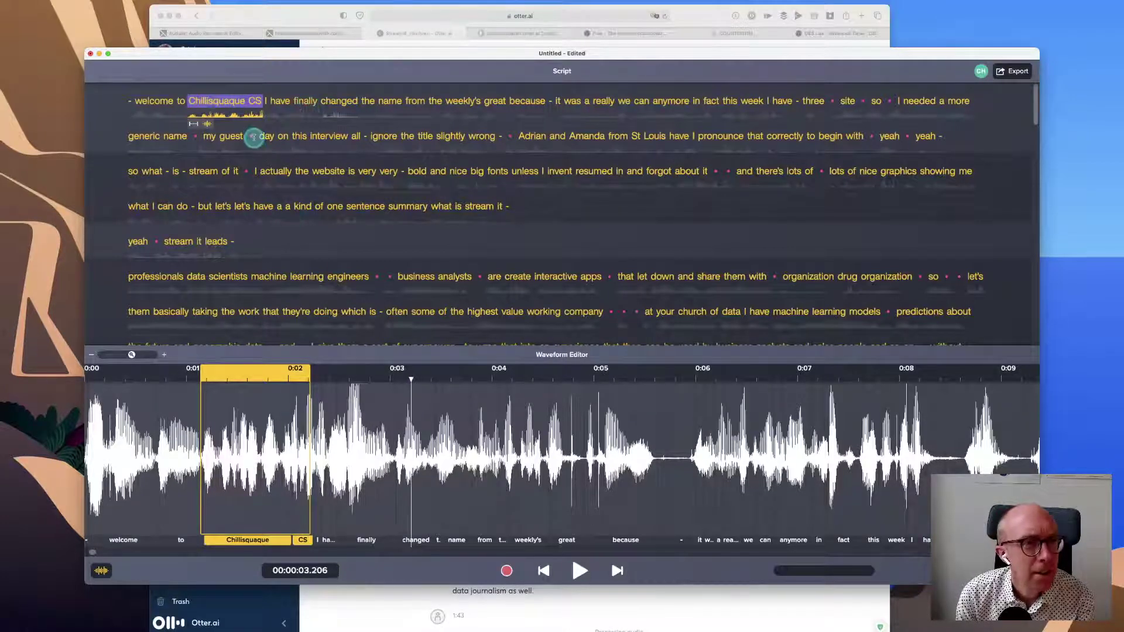
Step: Replace the word "CS" in the script's first line with the custom word "Yes"
click(253, 102)
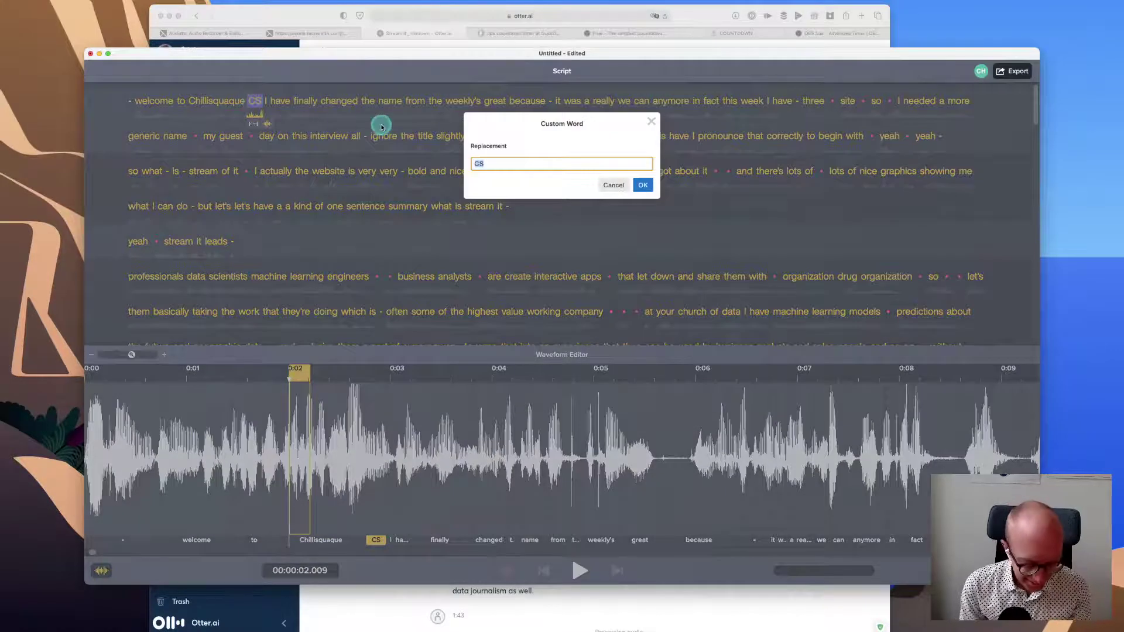
text(Yes)
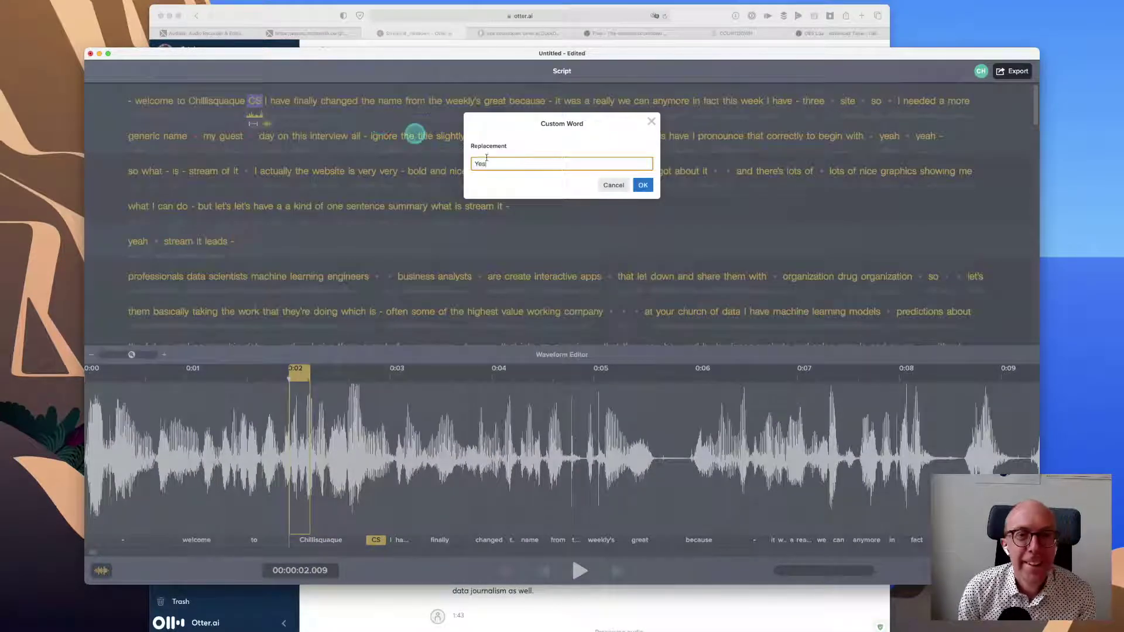
click(643, 186)
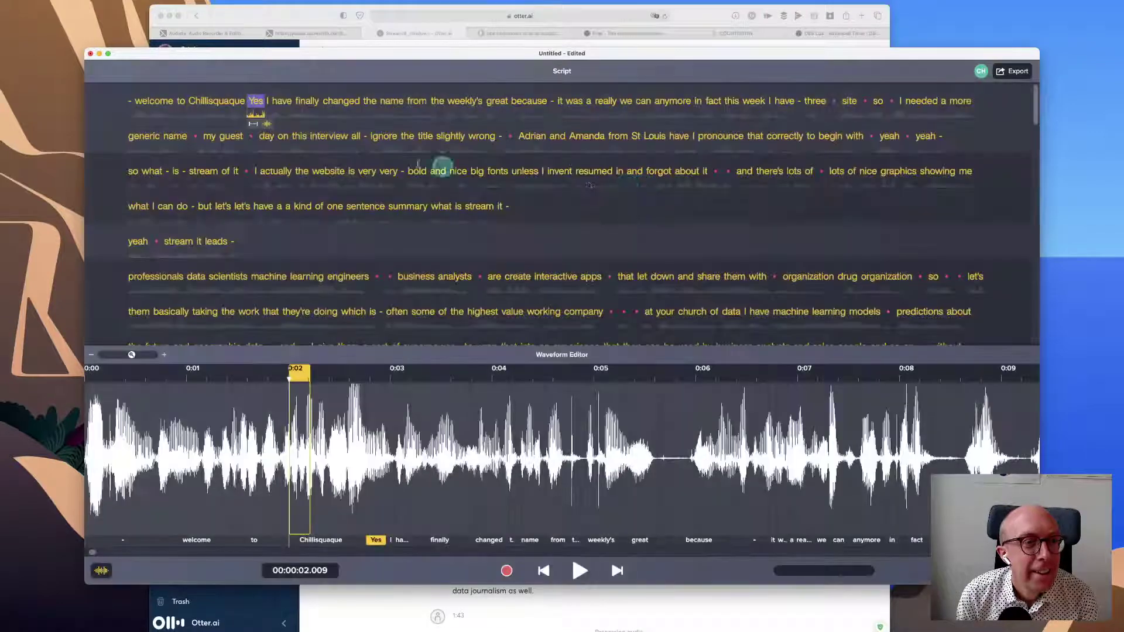
Step: Replace "Chillisquaque" in the first line with the custom word "Chinchilla Squeaks"
click(208, 100)
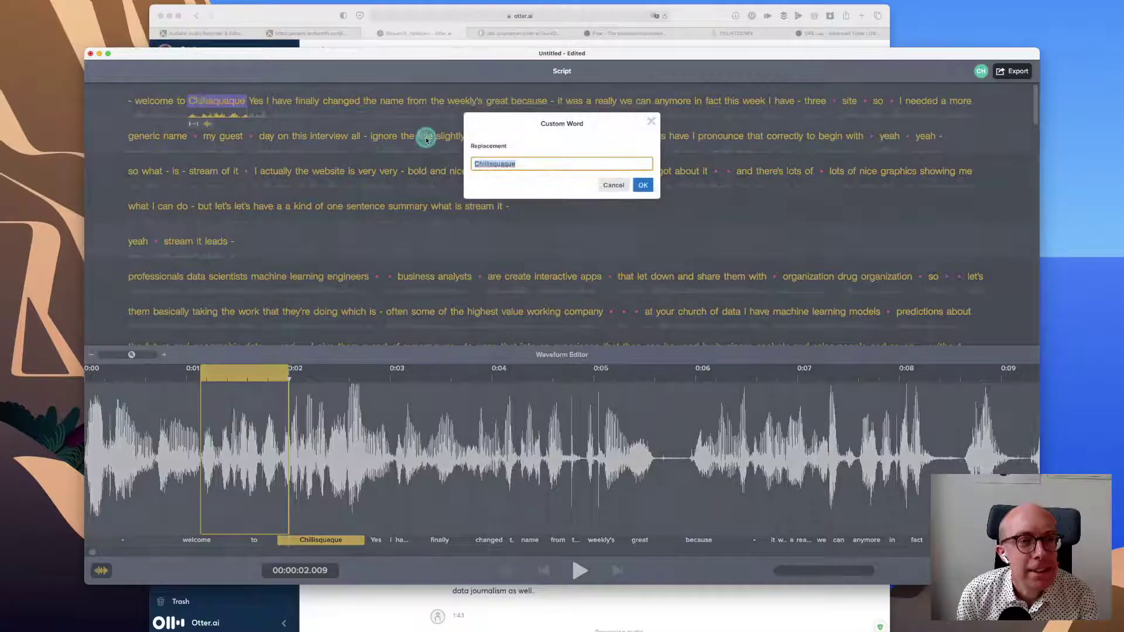
text(Chinchill)
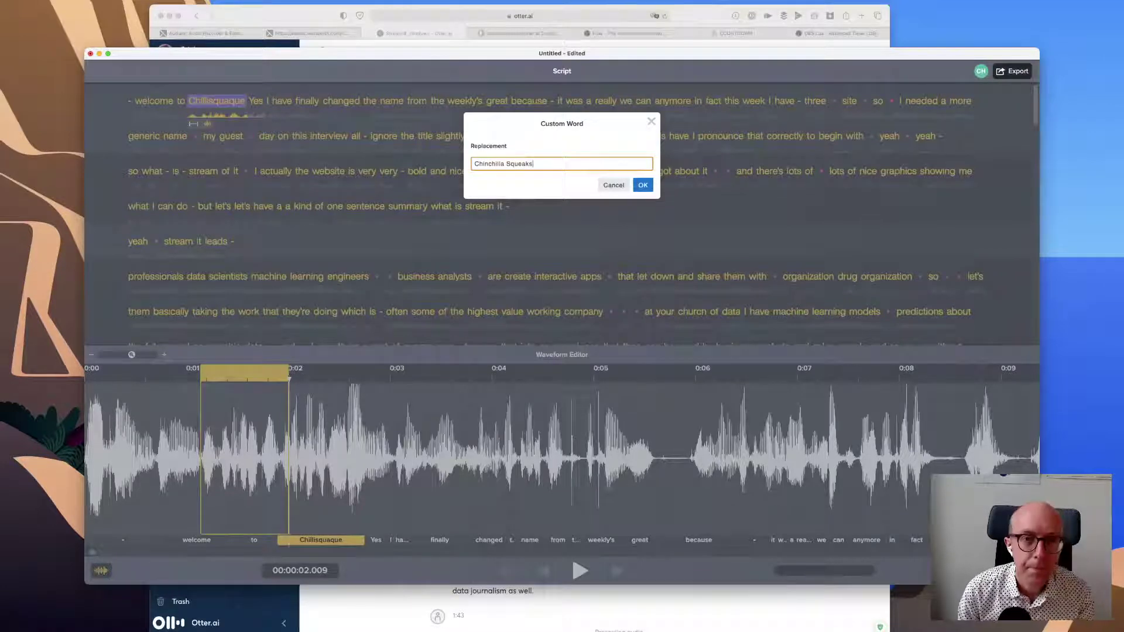
click(642, 185)
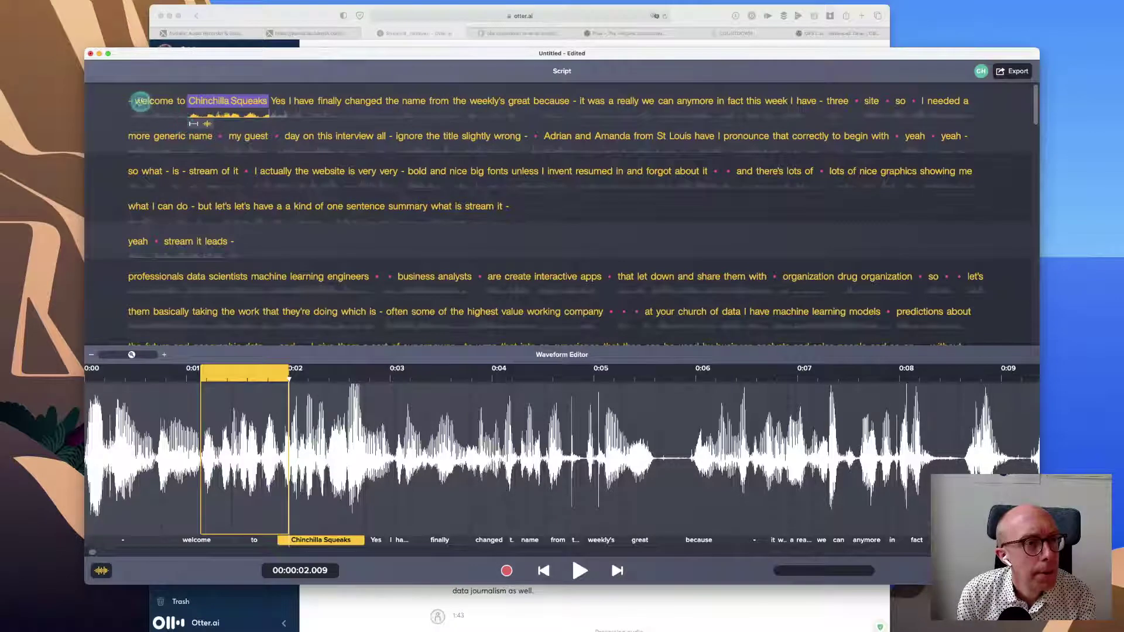
Step: Play the recording from the word "welcome" to check the corrected opening, and stop playback
click(144, 101)
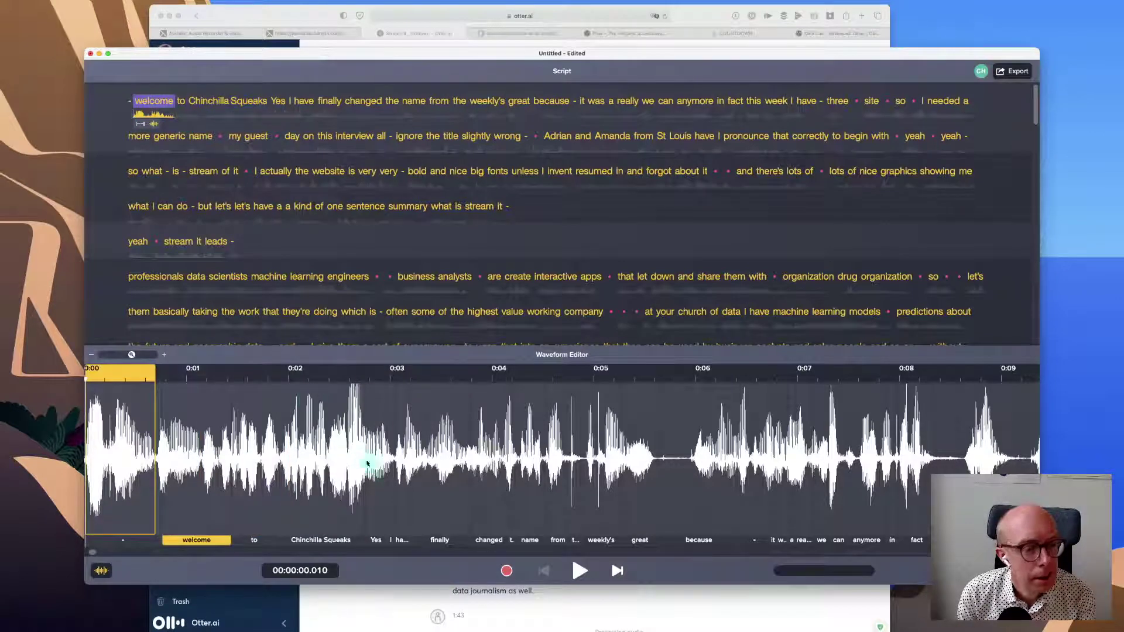
click(579, 570)
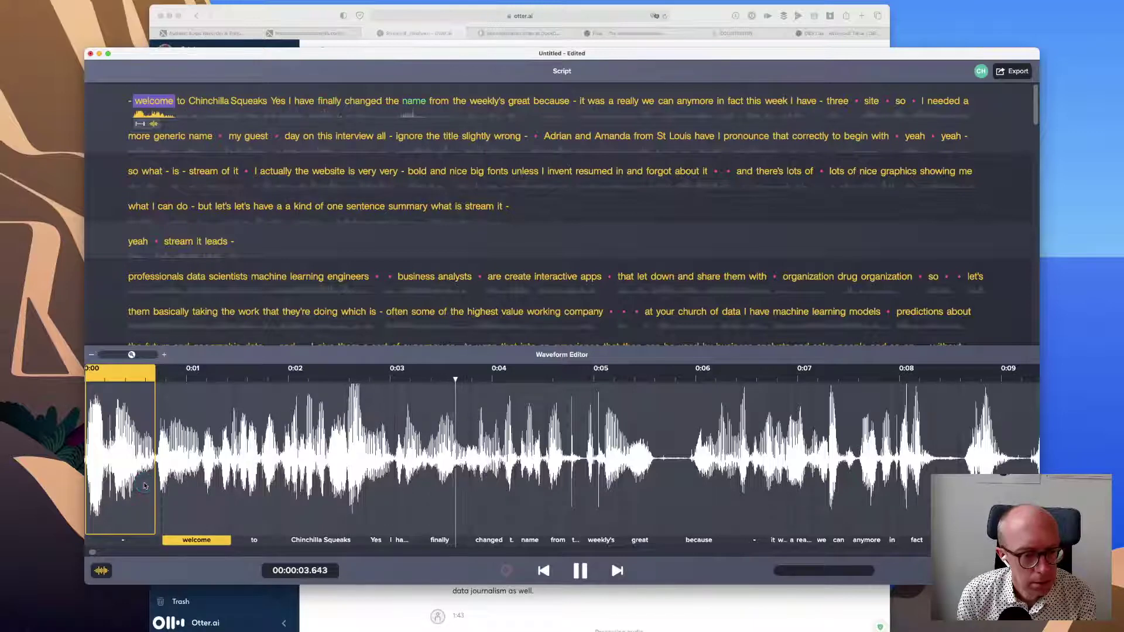
click(582, 571)
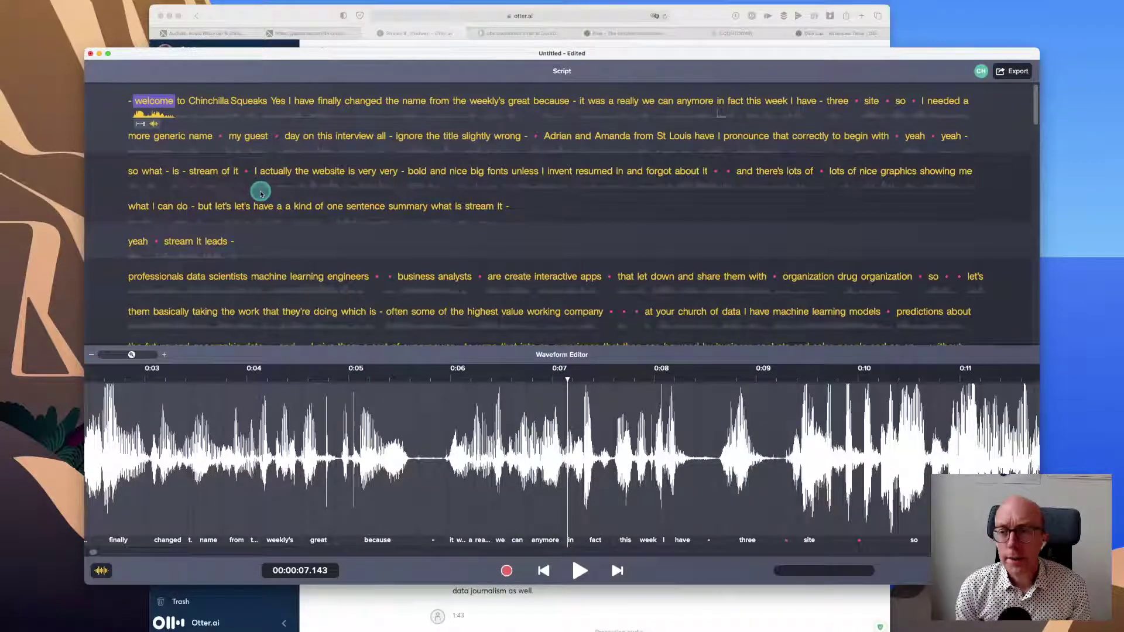
Step: Switch to the Streamlit_mixdown transcript in Otter.ai to compare its opening lines, and return to Audiate
key(super+Tab)
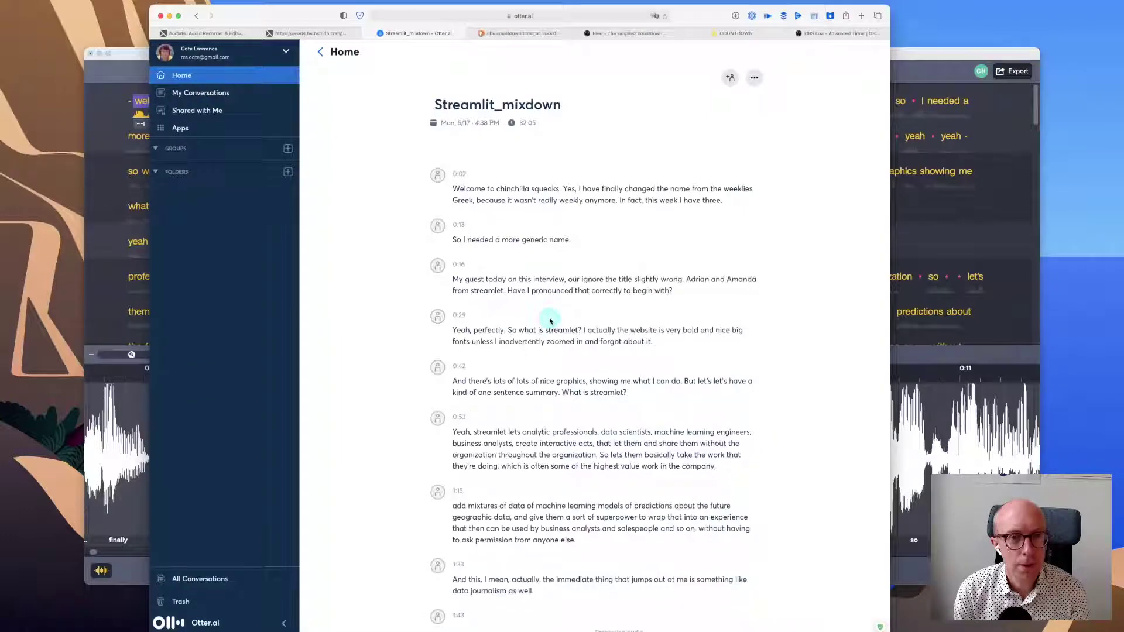
click(533, 196)
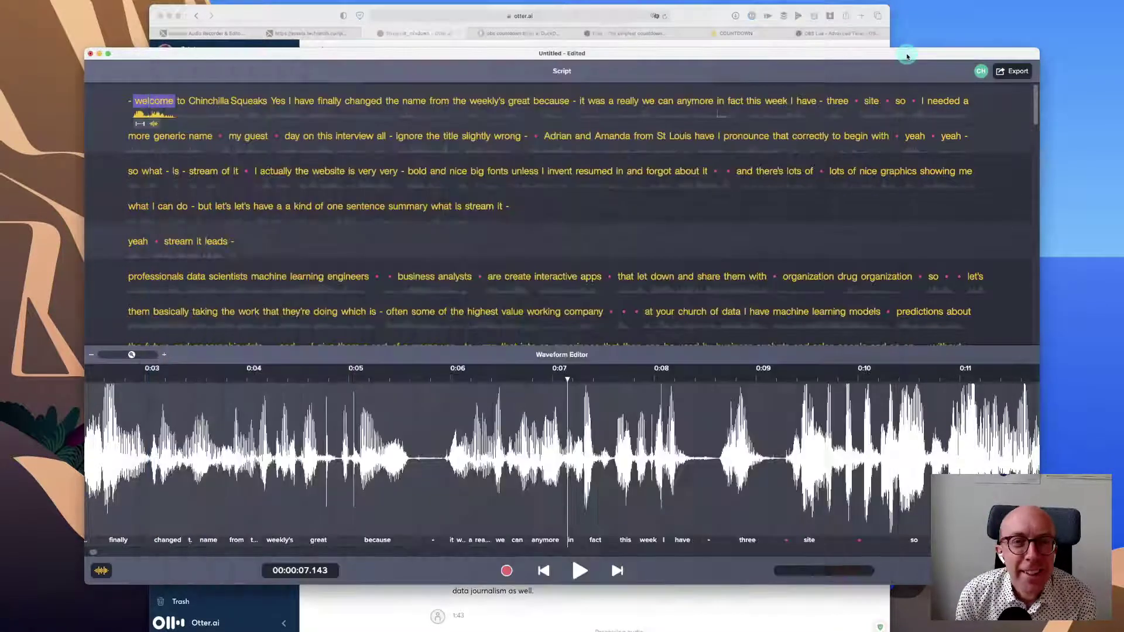
click(907, 55)
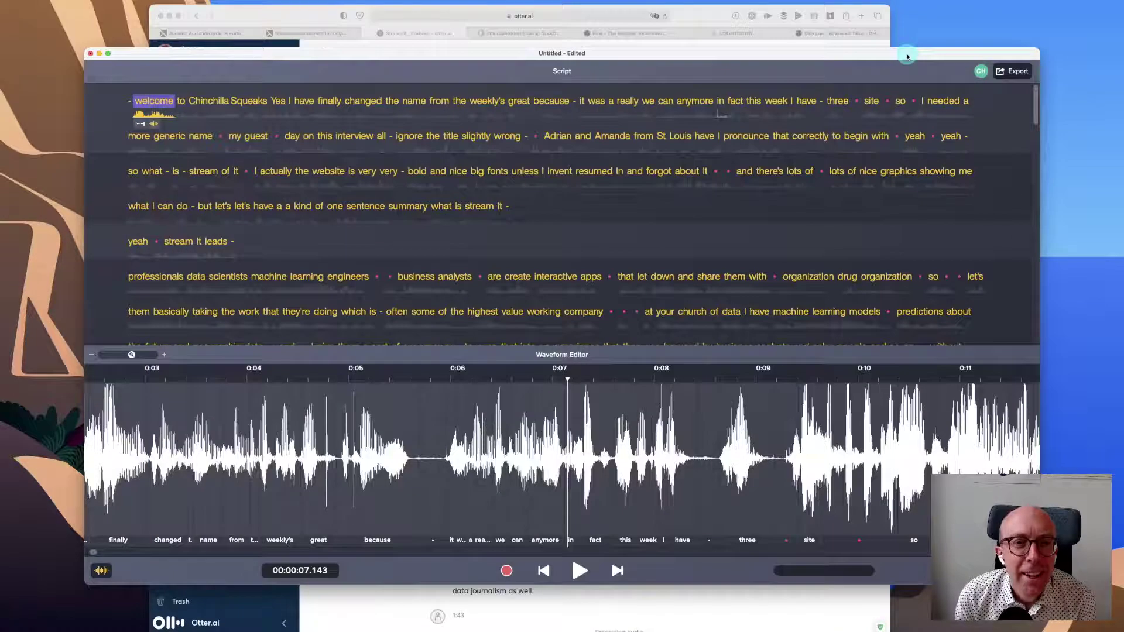
Step: Play the first line's audio from the word "weekly's" and stop playback
click(472, 101)
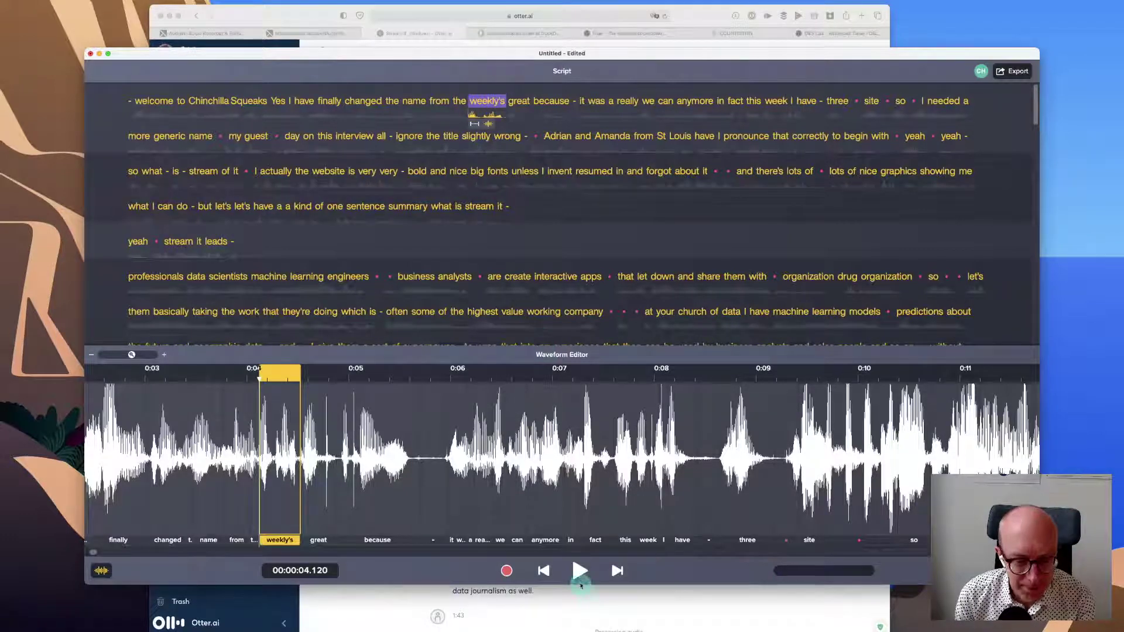
click(579, 572)
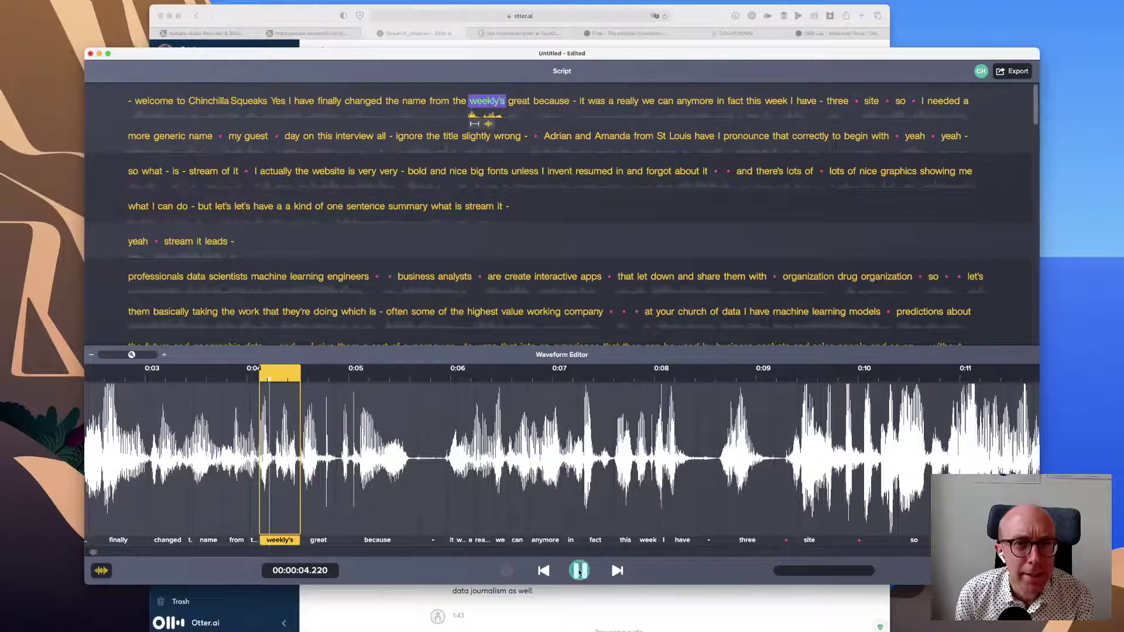
click(580, 572)
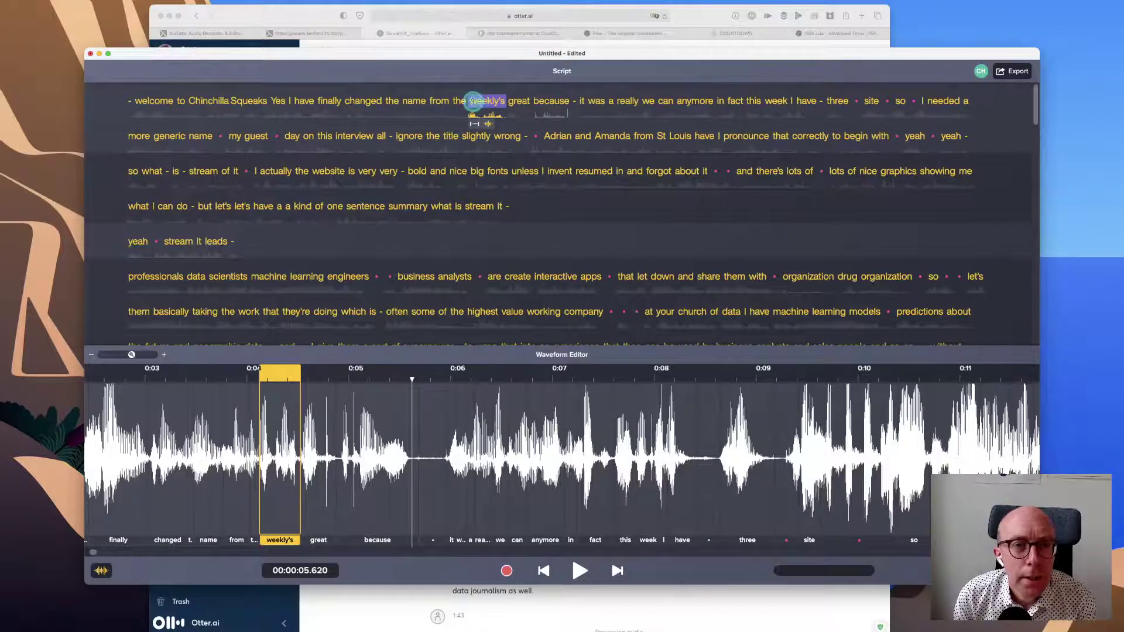
drag(471, 101, 529, 101)
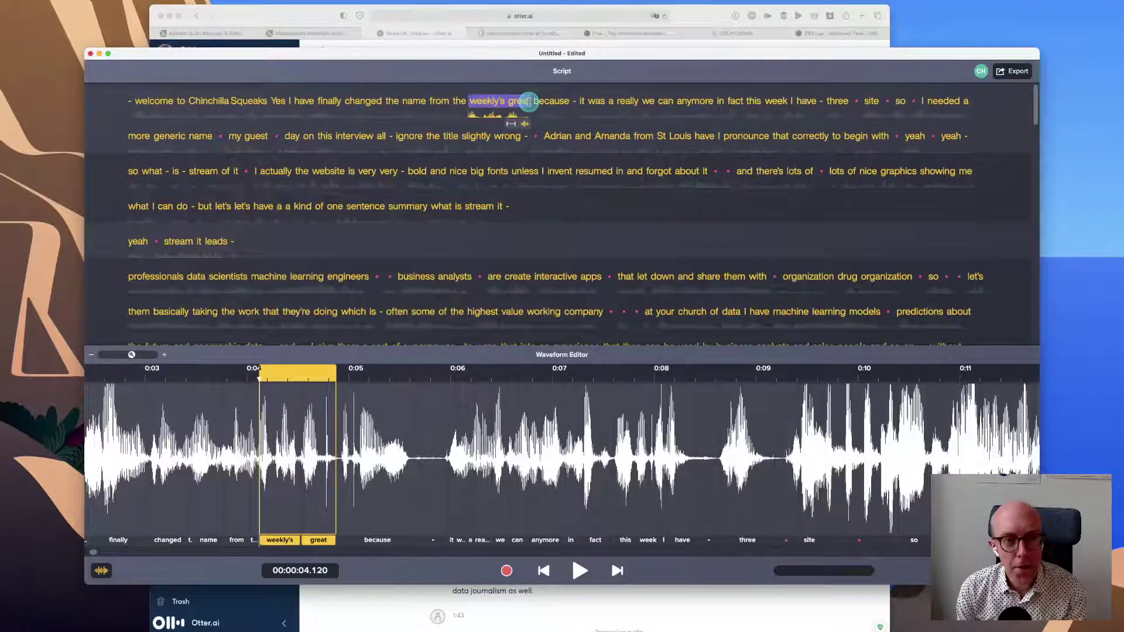
double_click(515, 100)
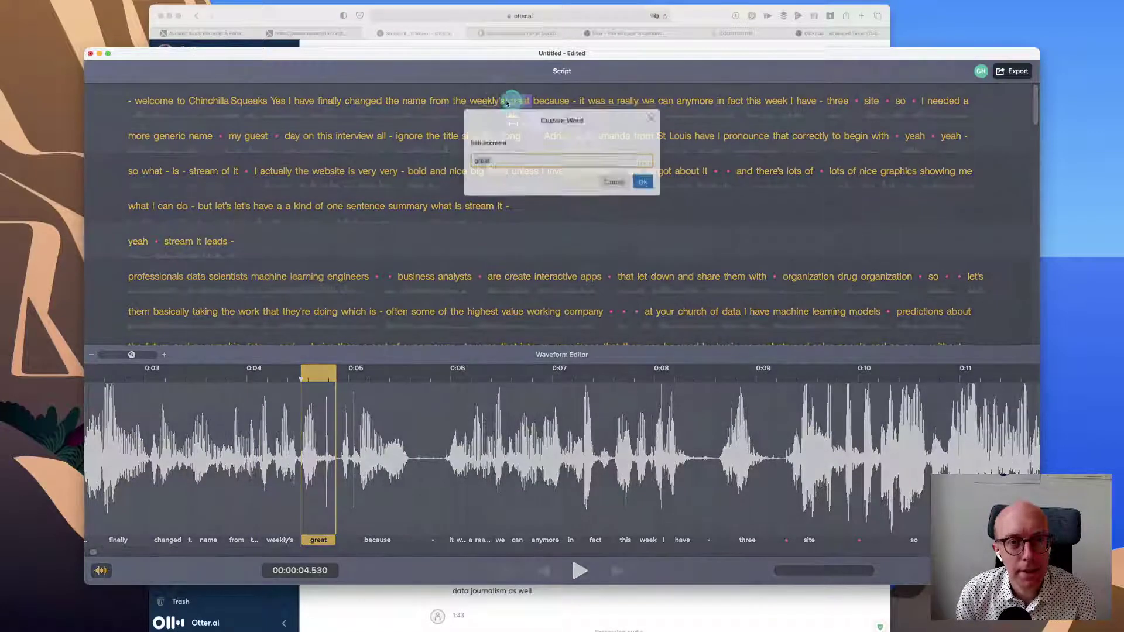
click(613, 182)
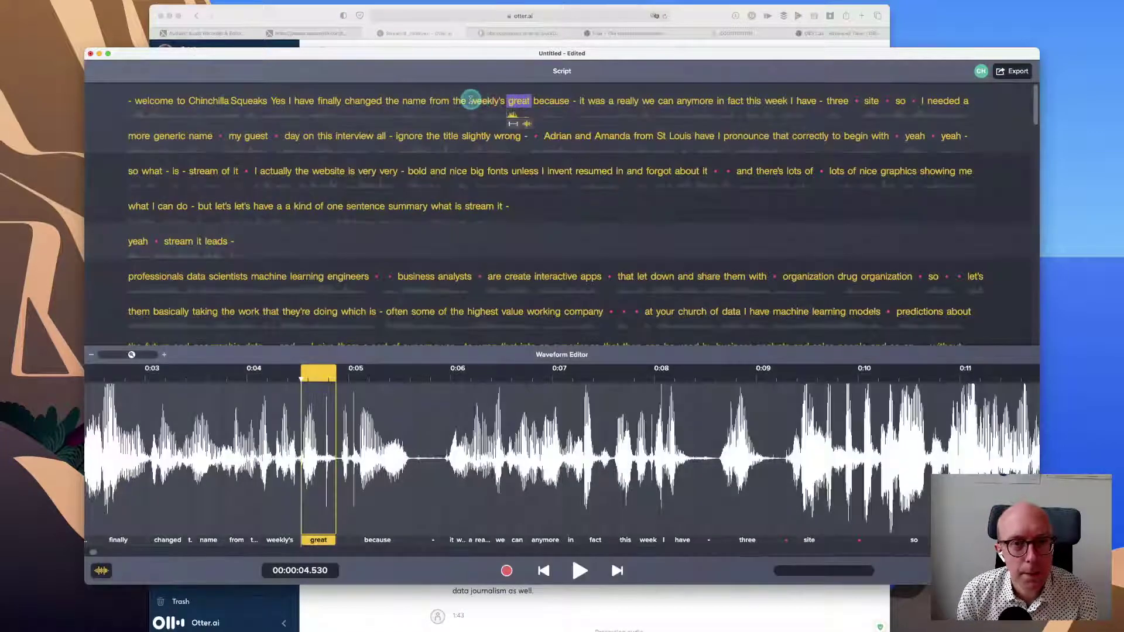
Step: Transcribe only the selection "weekly's great" again, and uncover the Otter.ai transcript behind the window to compare the wording
shift+click(483, 100)
right_click(519, 101)
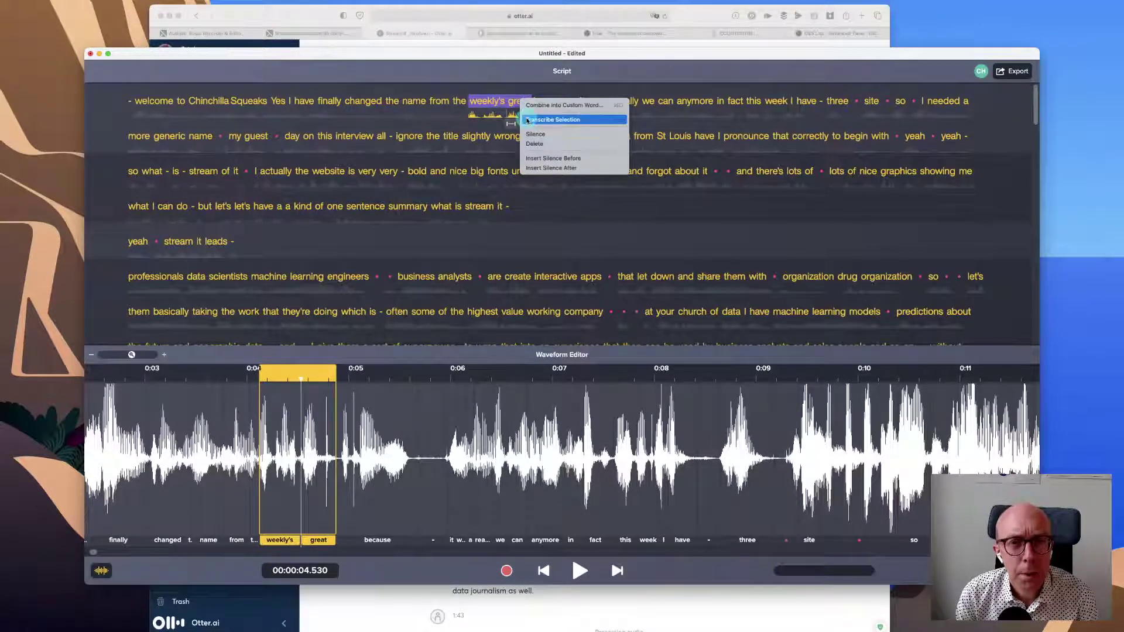
click(524, 120)
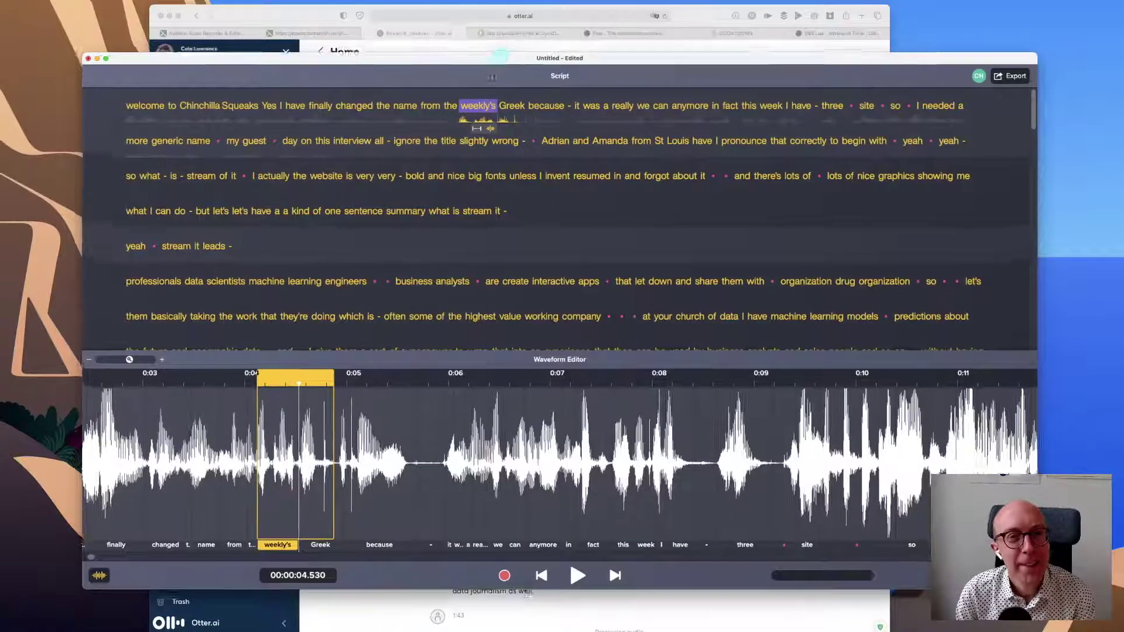
drag(499, 58, 541, 216)
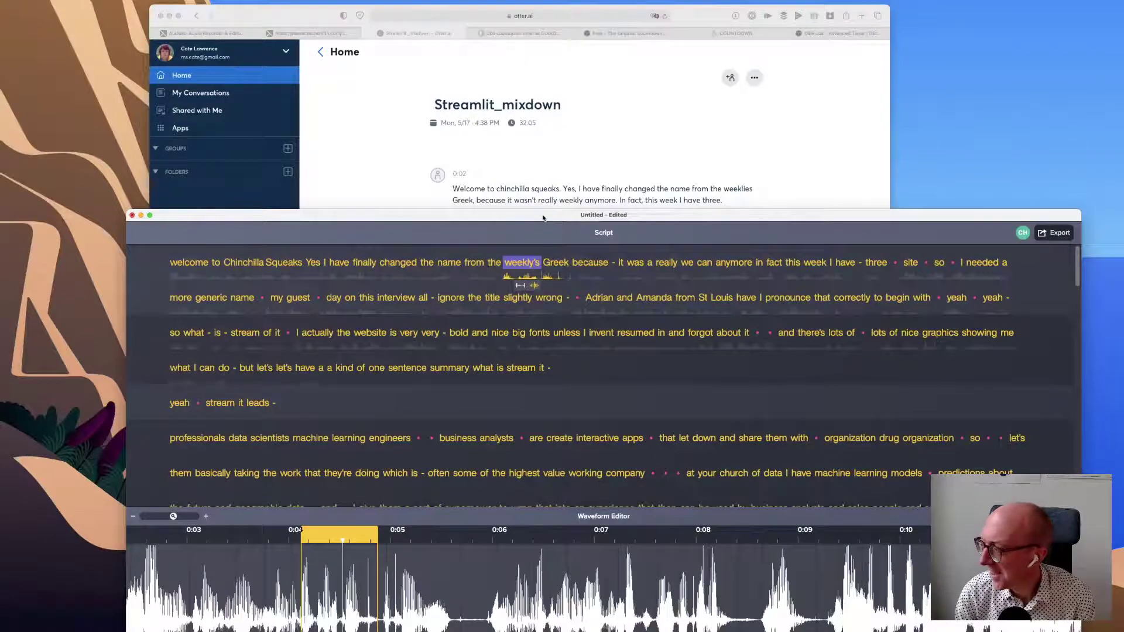
drag(543, 218, 427, 26)
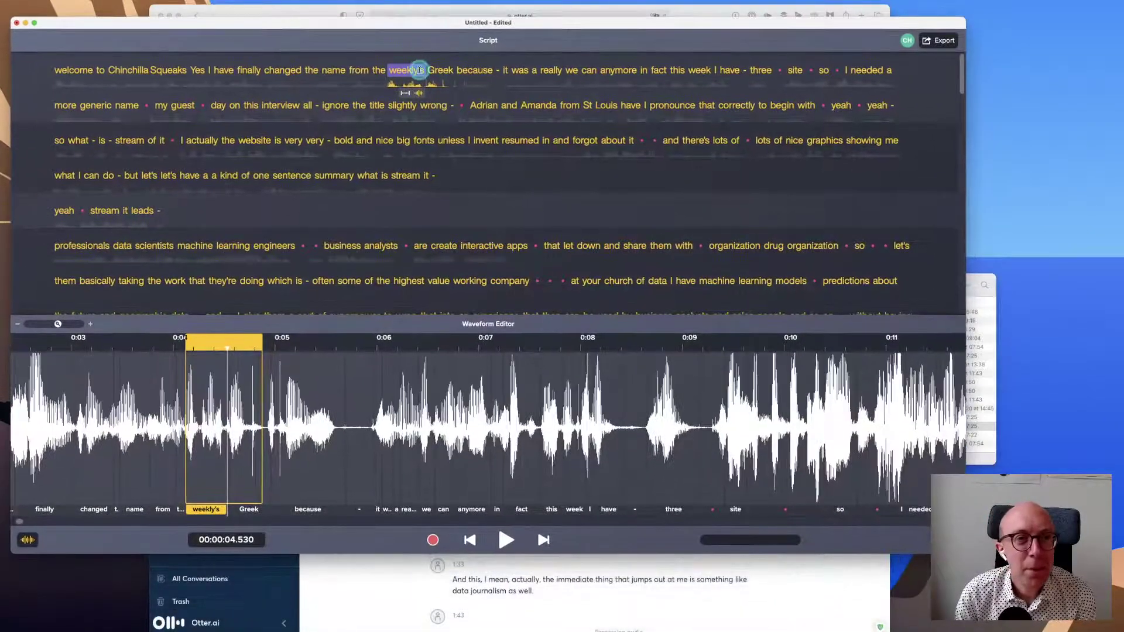
Step: Combine "weekly's Greek" in the first line into the custom word "Weekly Squeak"
drag(419, 69, 450, 70)
right_click(451, 72)
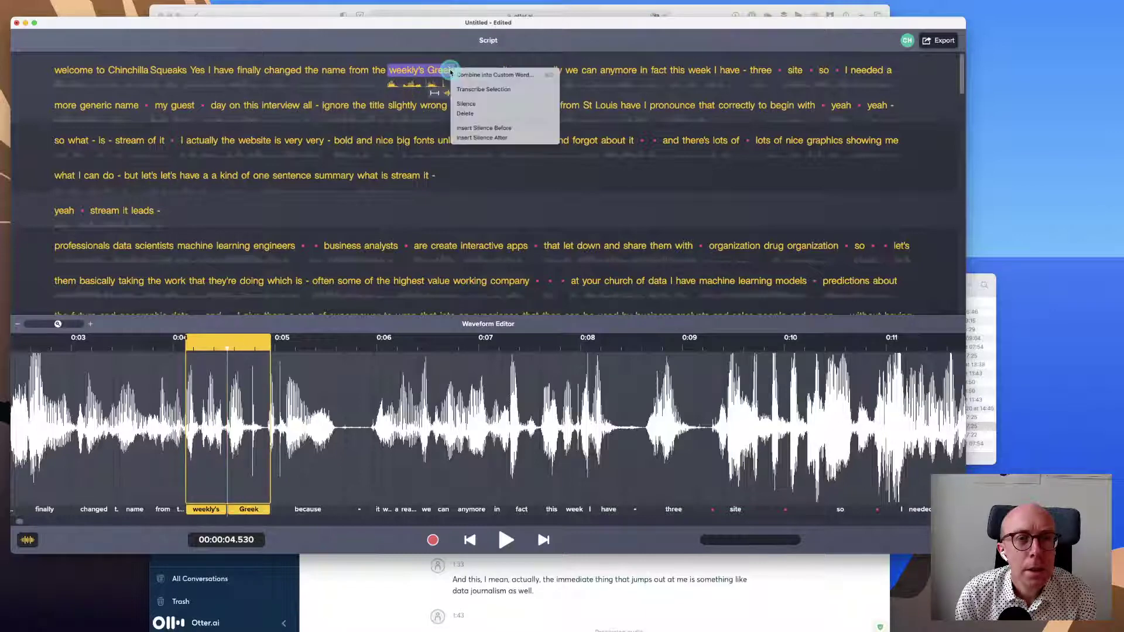
click(491, 74)
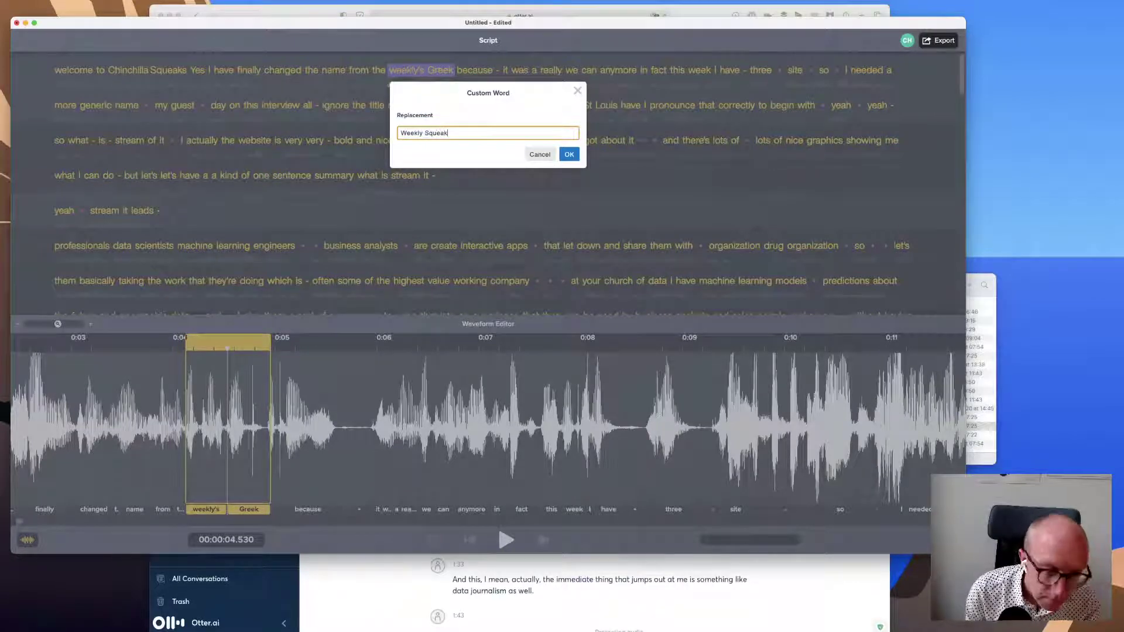
text(Weekly Squeak)
click(570, 157)
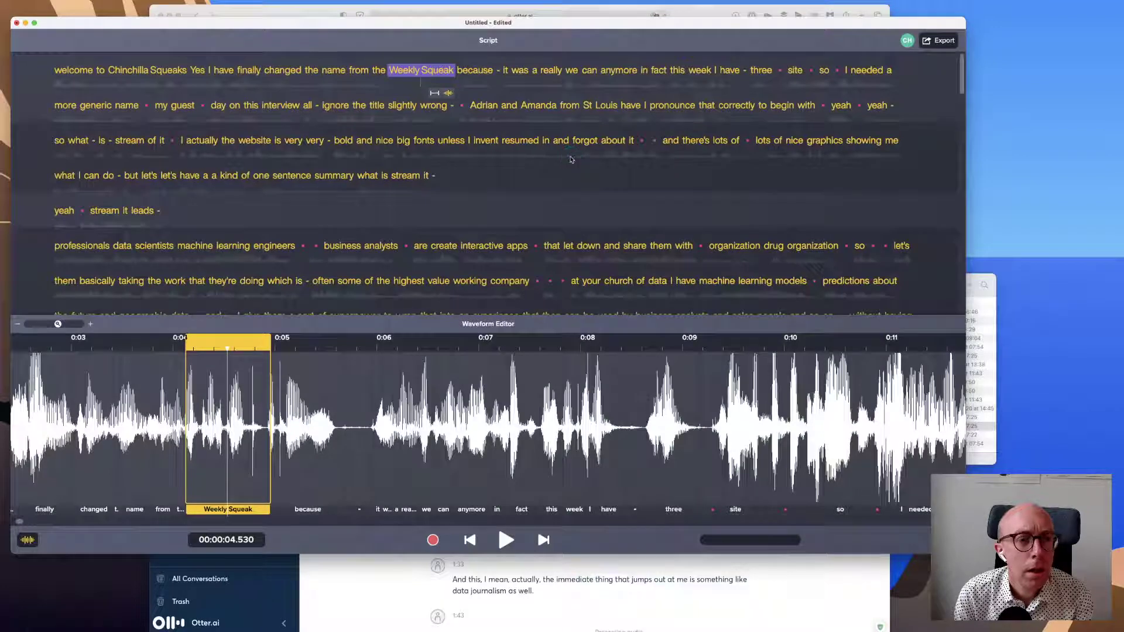
Step: Play the audio following "Weekly Squeak" and listen again from the word "site" in the first line
click(506, 539)
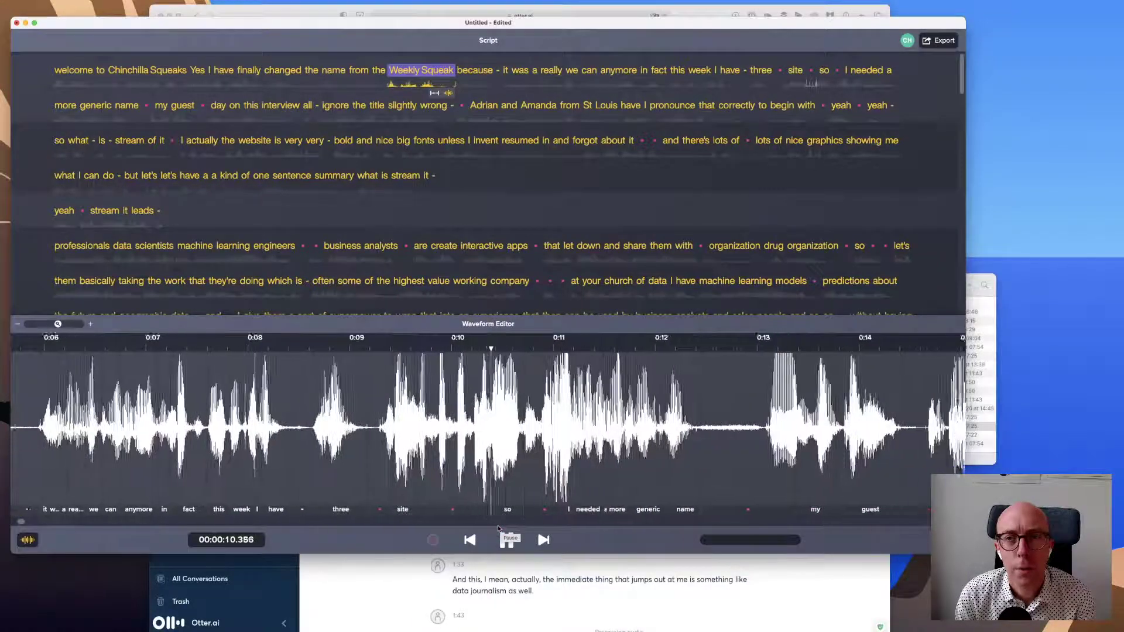
click(508, 540)
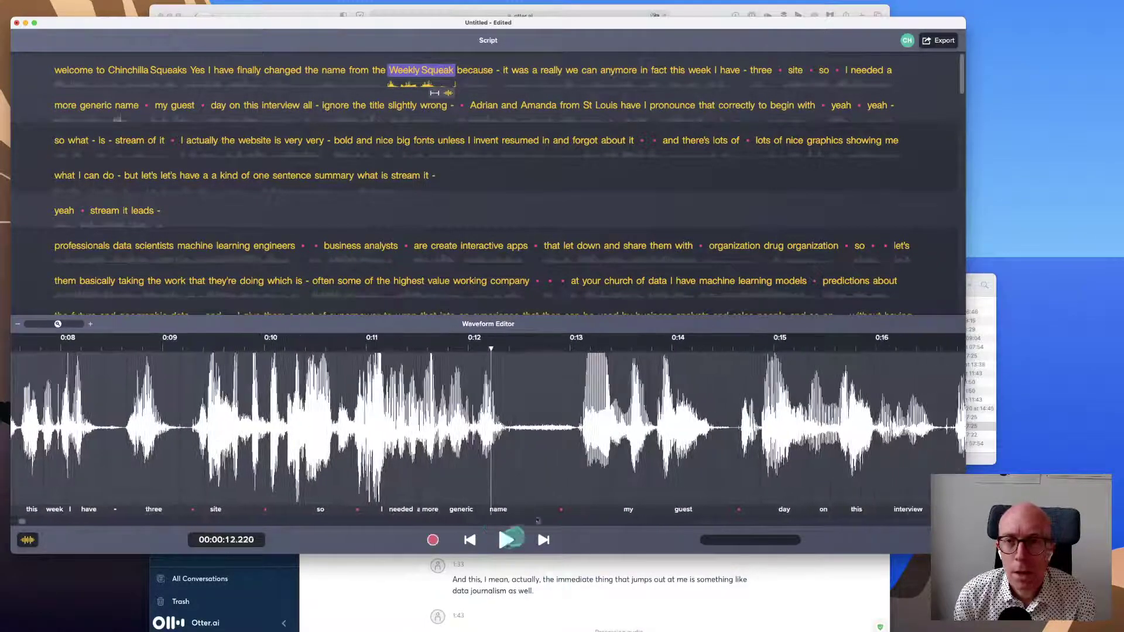
click(795, 70)
double_click(795, 70)
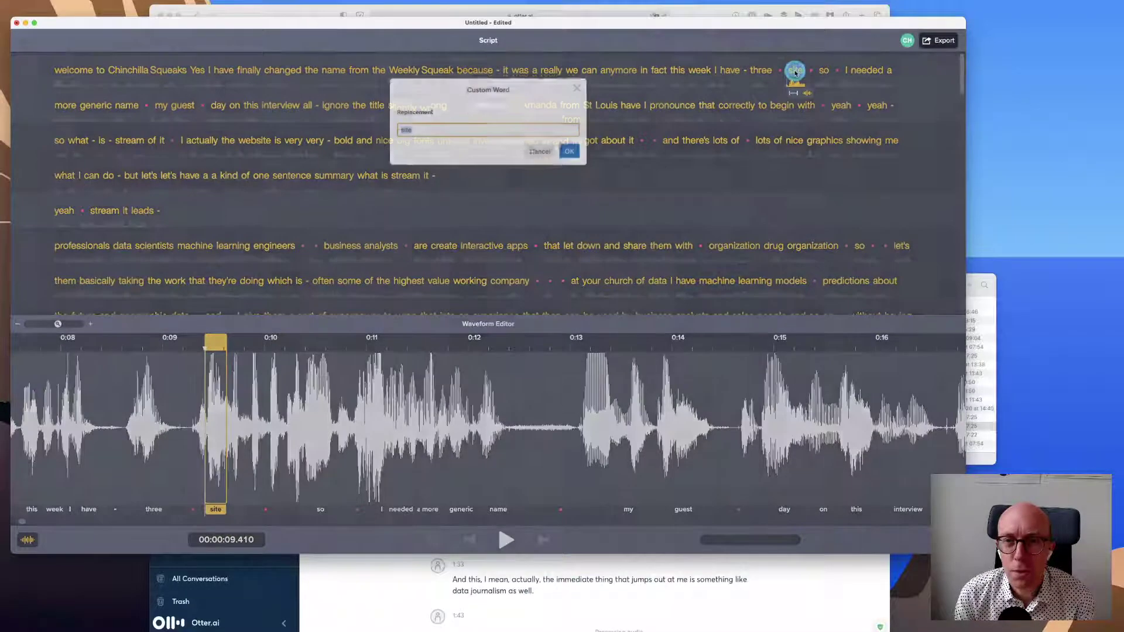
click(535, 154)
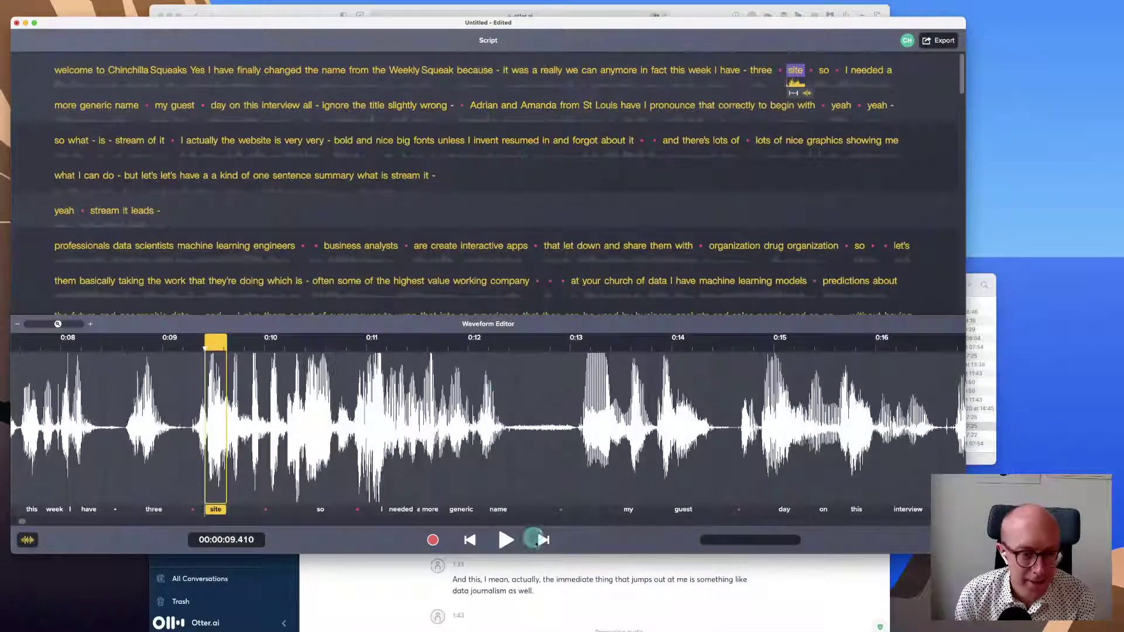
click(508, 540)
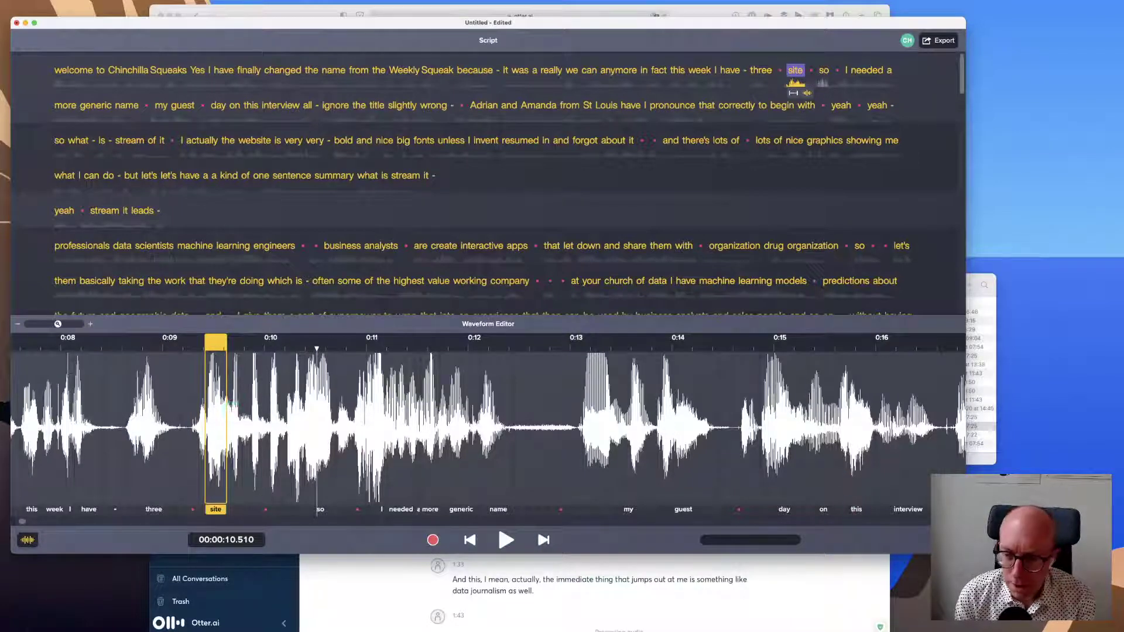
Step: Add the DeEsser effect to the audio
drag(798, 413, 815, 461)
scroll(814, 460, down, 1)
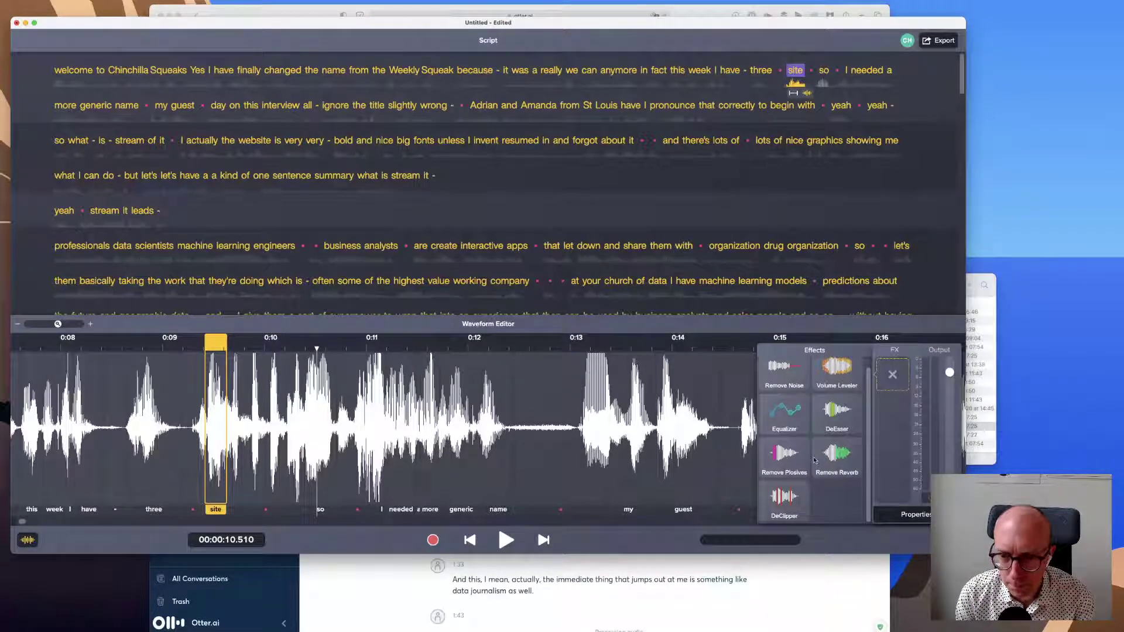
click(833, 411)
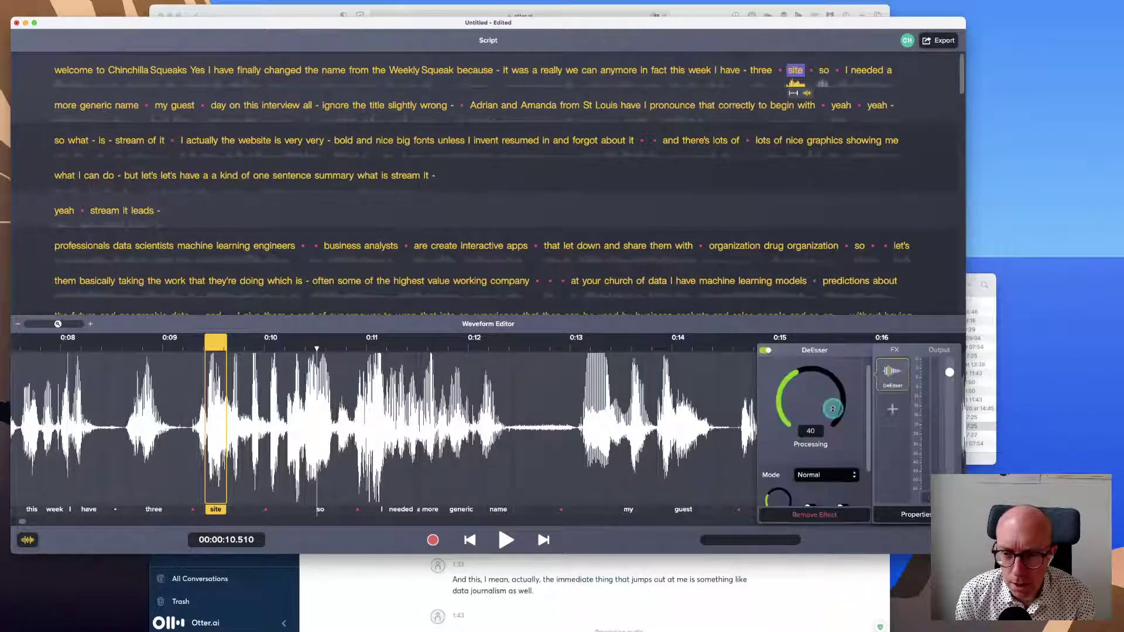
Step: Review the DeEsser effect's settings and its available Mode choices
scroll(824, 435, down, 3)
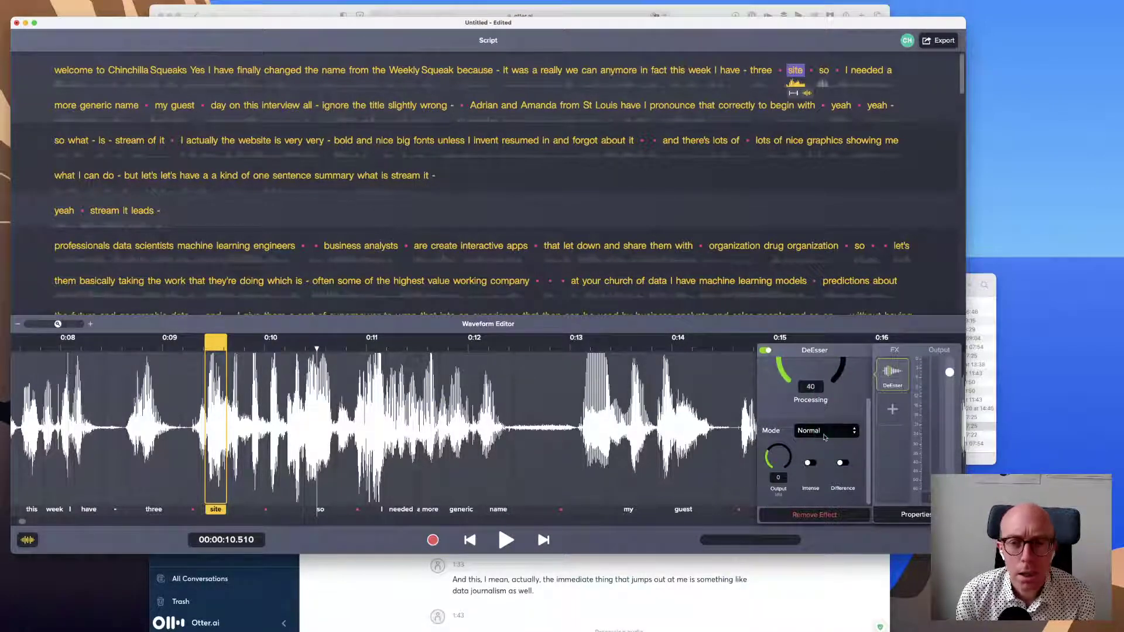
click(825, 434)
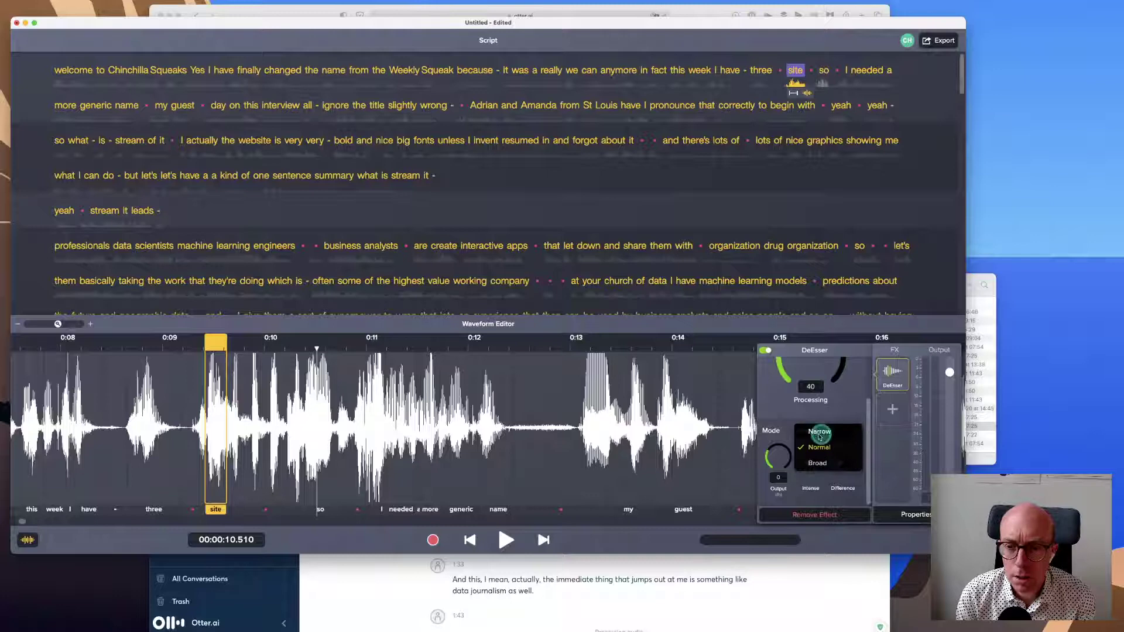
click(788, 429)
scroll(822, 432, up, 3)
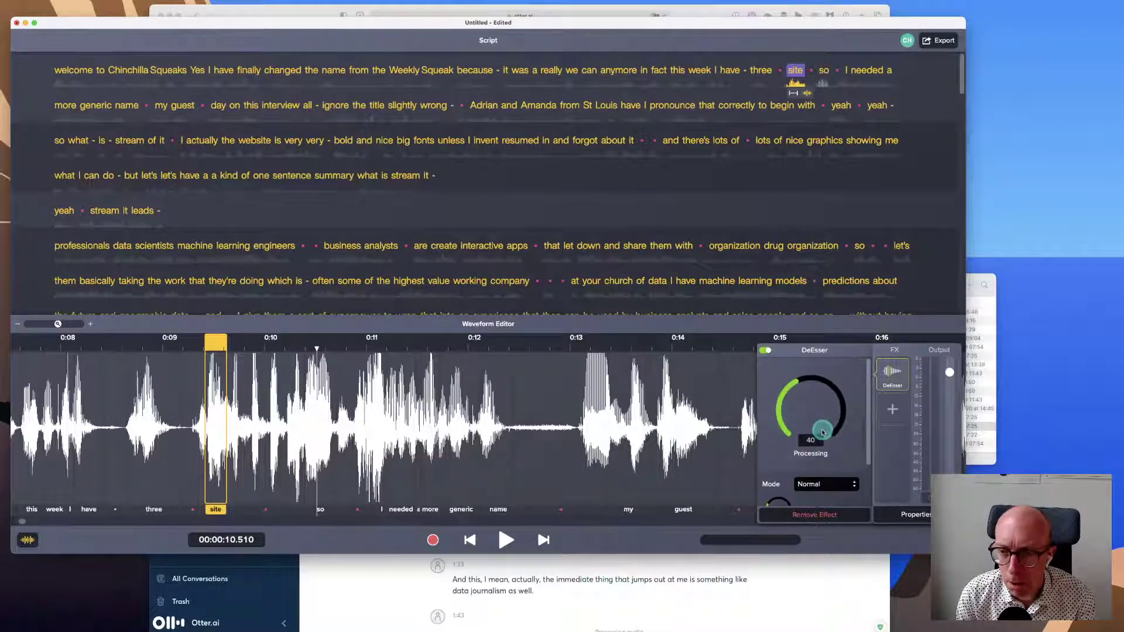
Step: Add the Remove Plosives effect to the audio and hide the effect properties
click(893, 411)
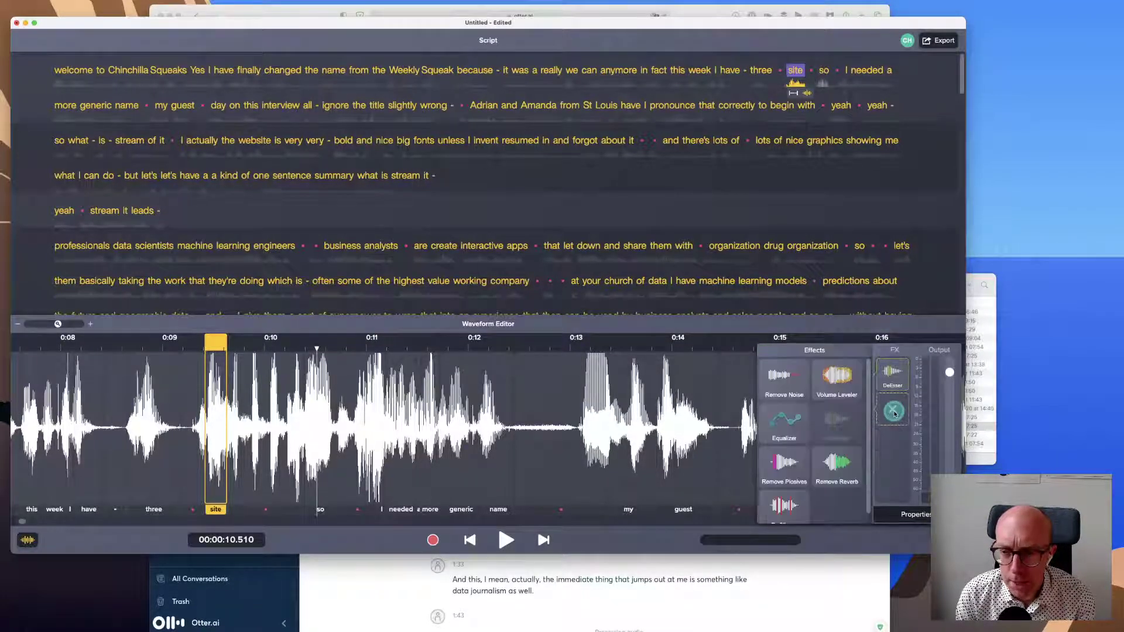
click(771, 467)
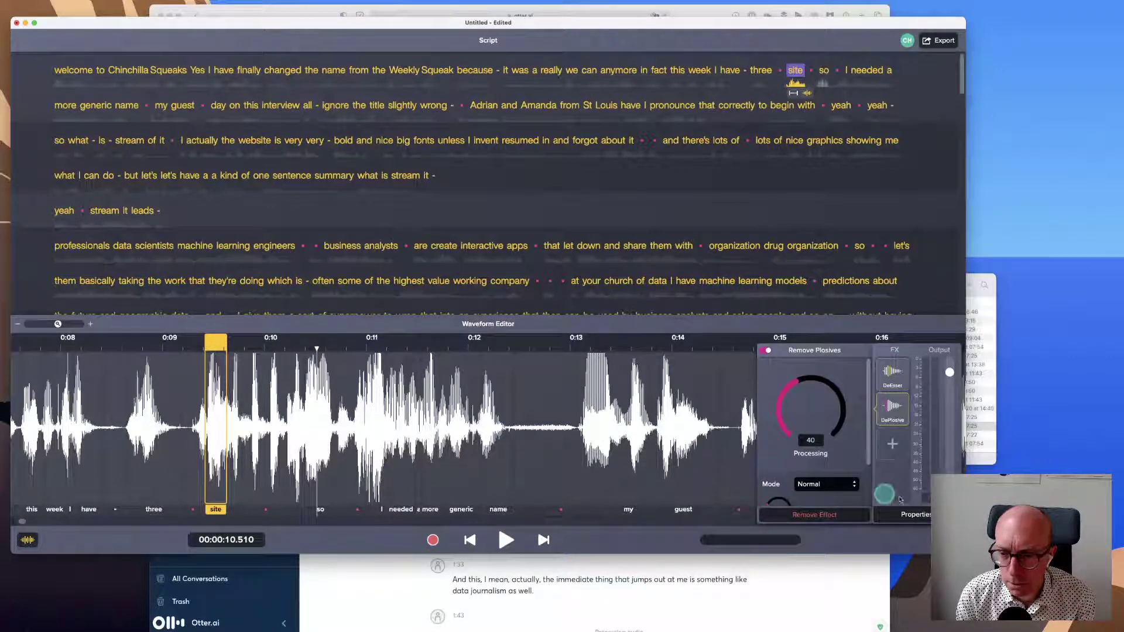
click(894, 537)
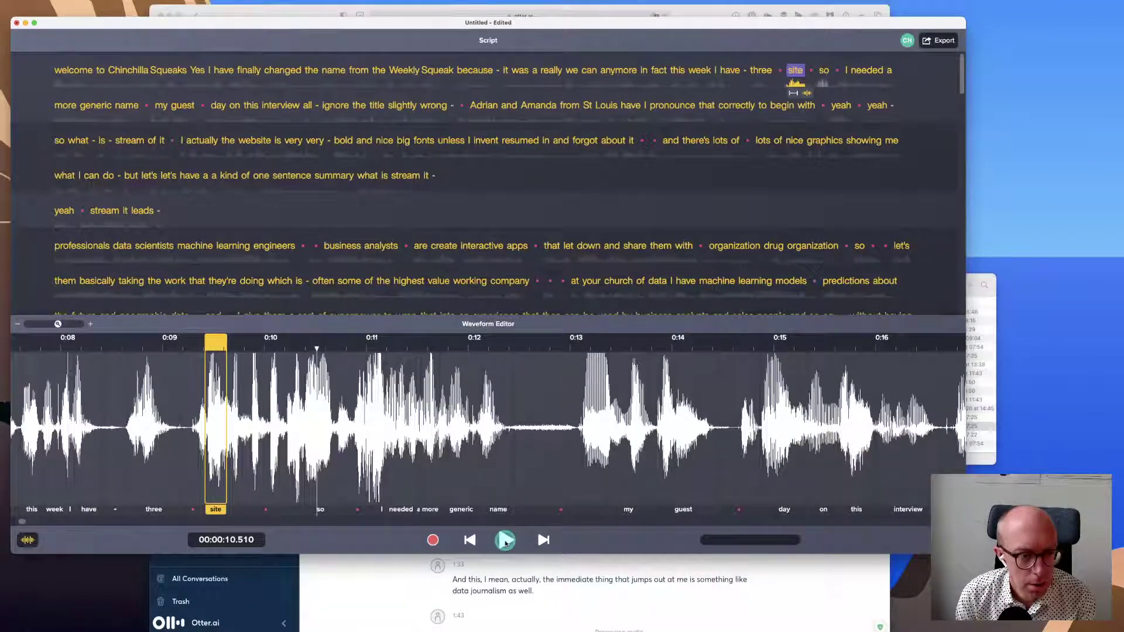
Step: Play a short stretch of the audio with the effects and delete the word "site" after "three" in the first line
click(505, 541)
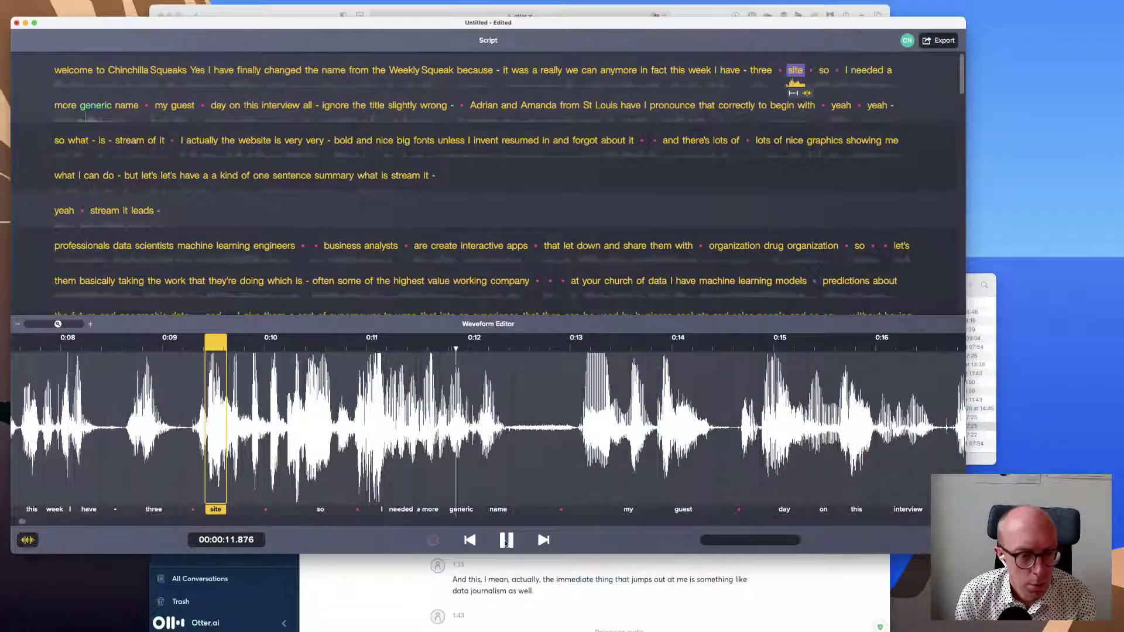
click(505, 541)
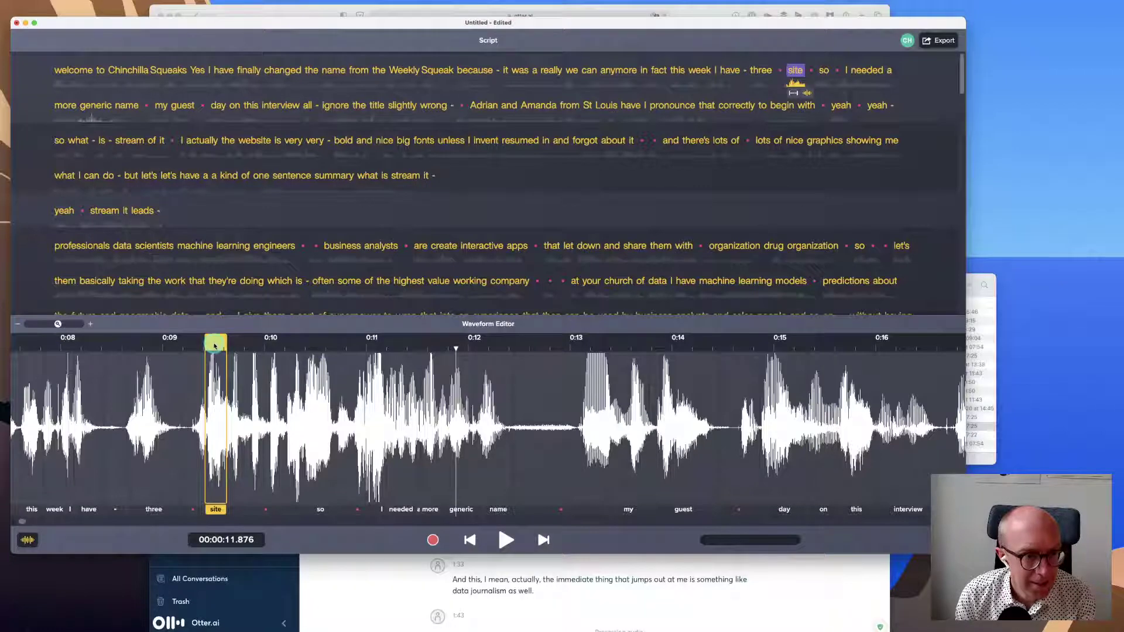
click(213, 510)
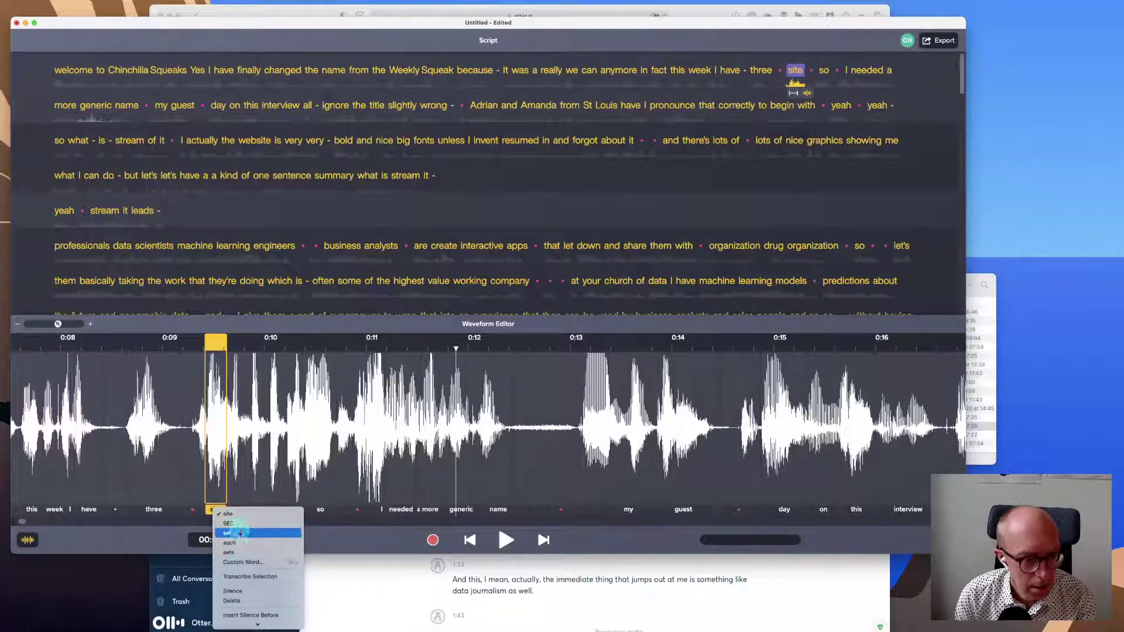
click(242, 602)
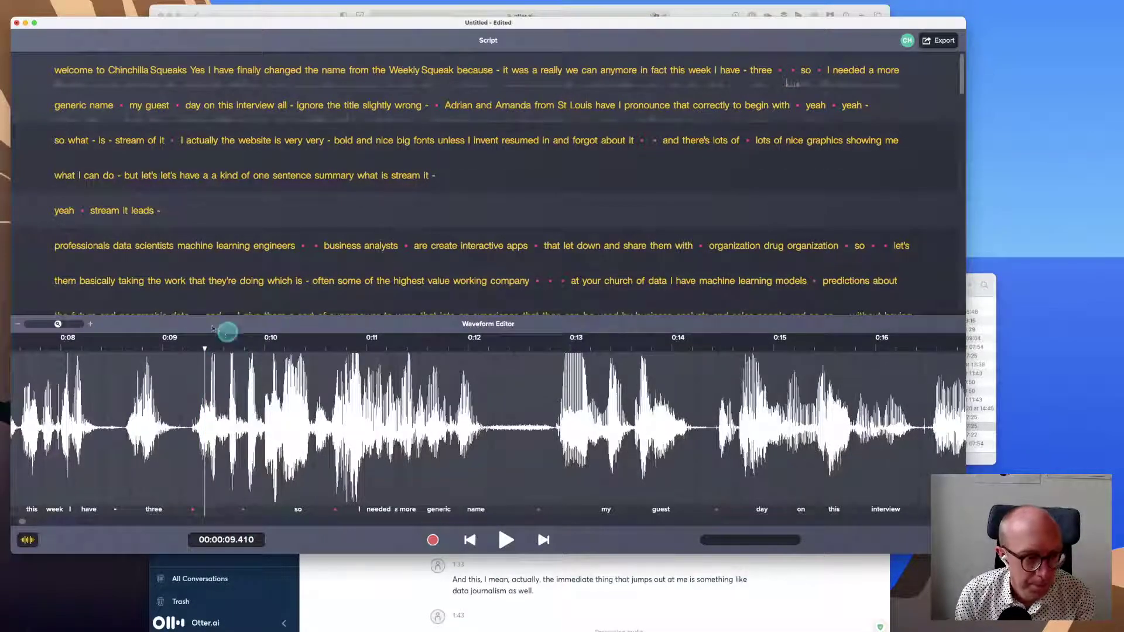
Step: Listen to the audio from about 0:09 to check the cut after "three"
click(169, 347)
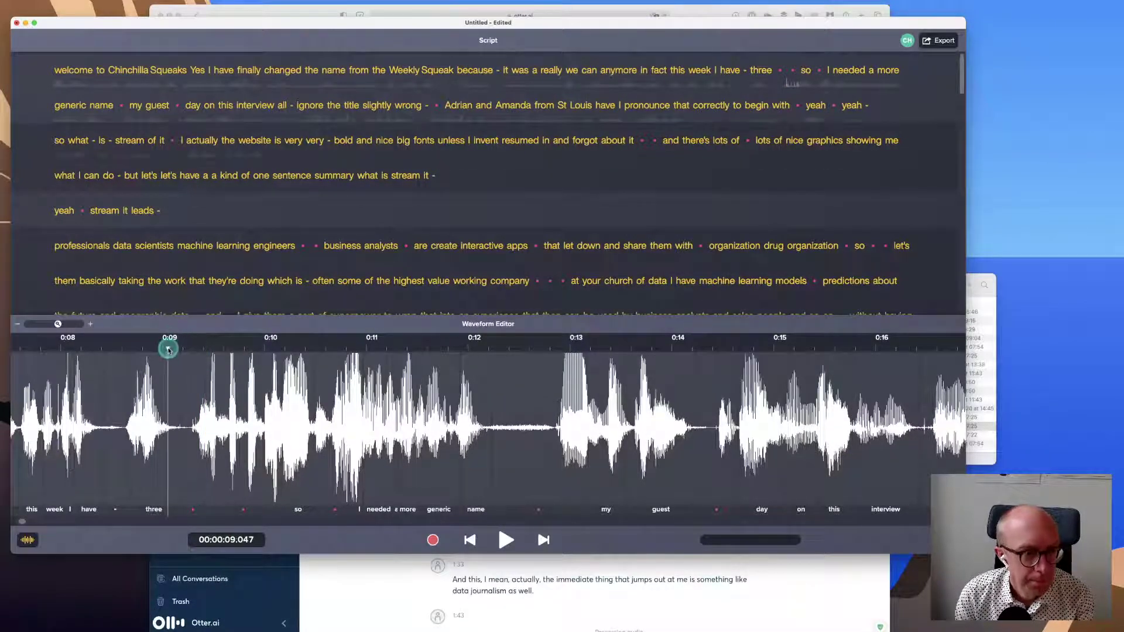
click(505, 539)
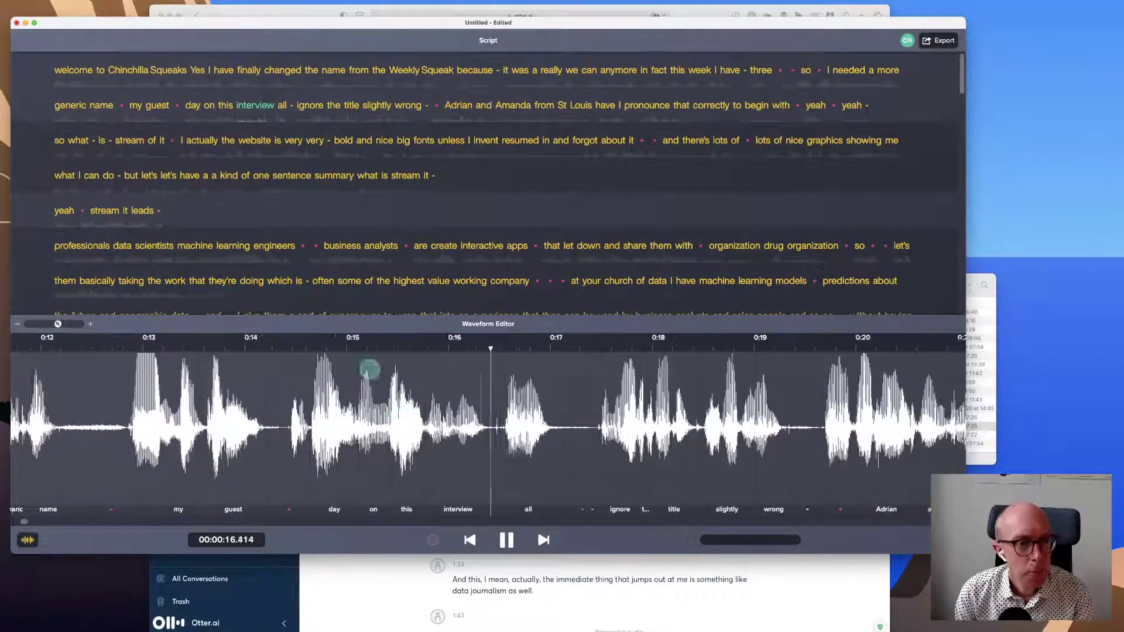
click(505, 541)
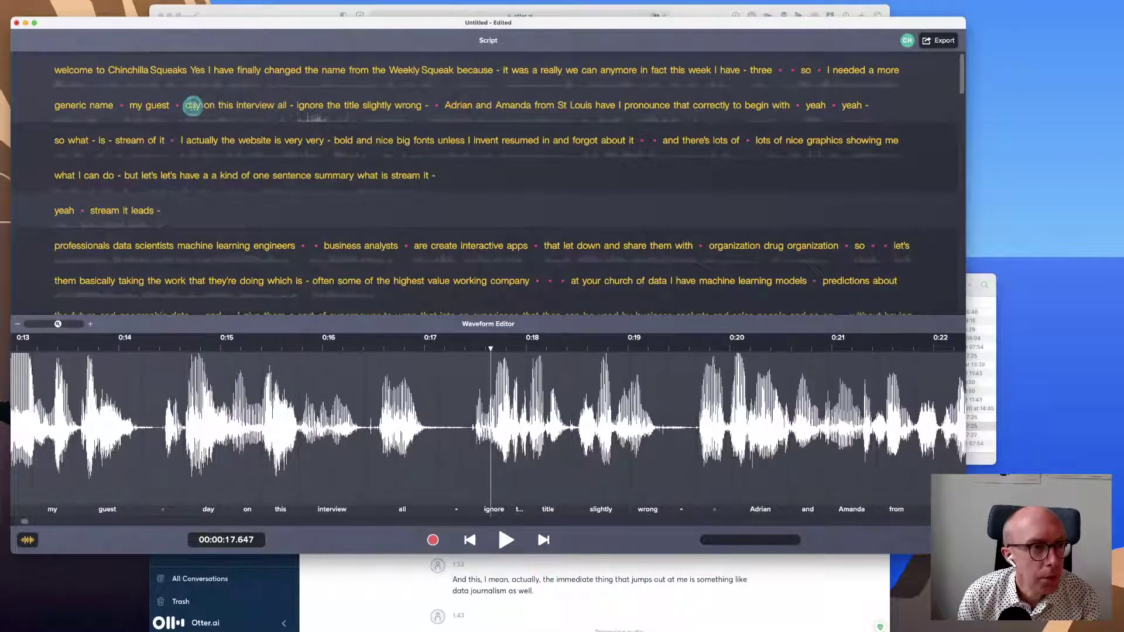
Step: Replace the word "day" after "my guest" with the suggestion "today" and play the audio from there
click(192, 105)
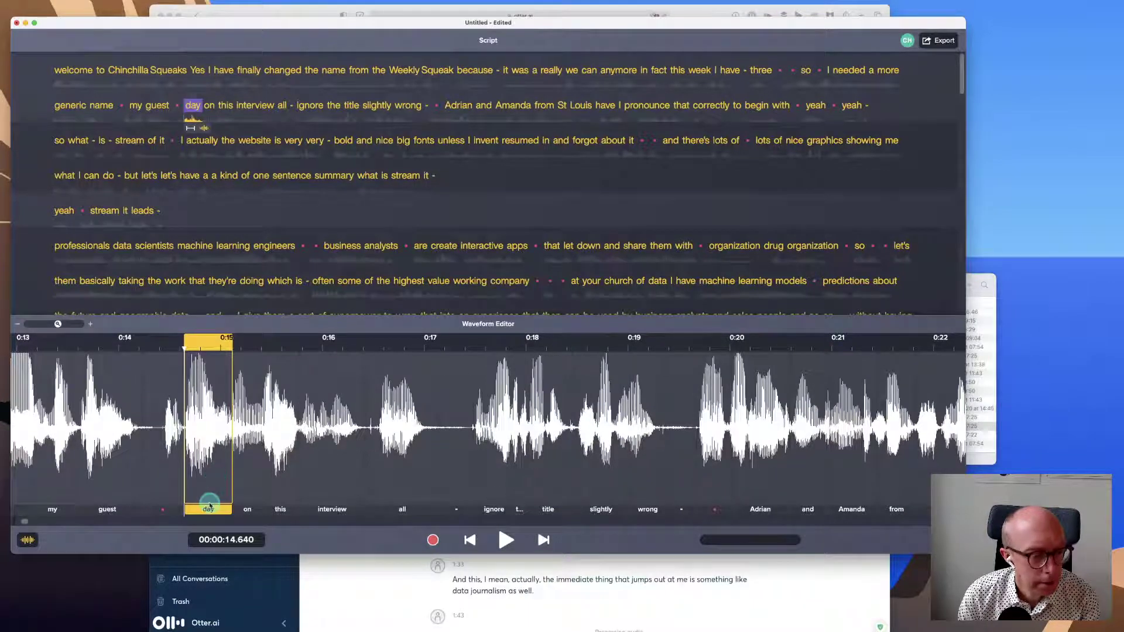
right_click(209, 511)
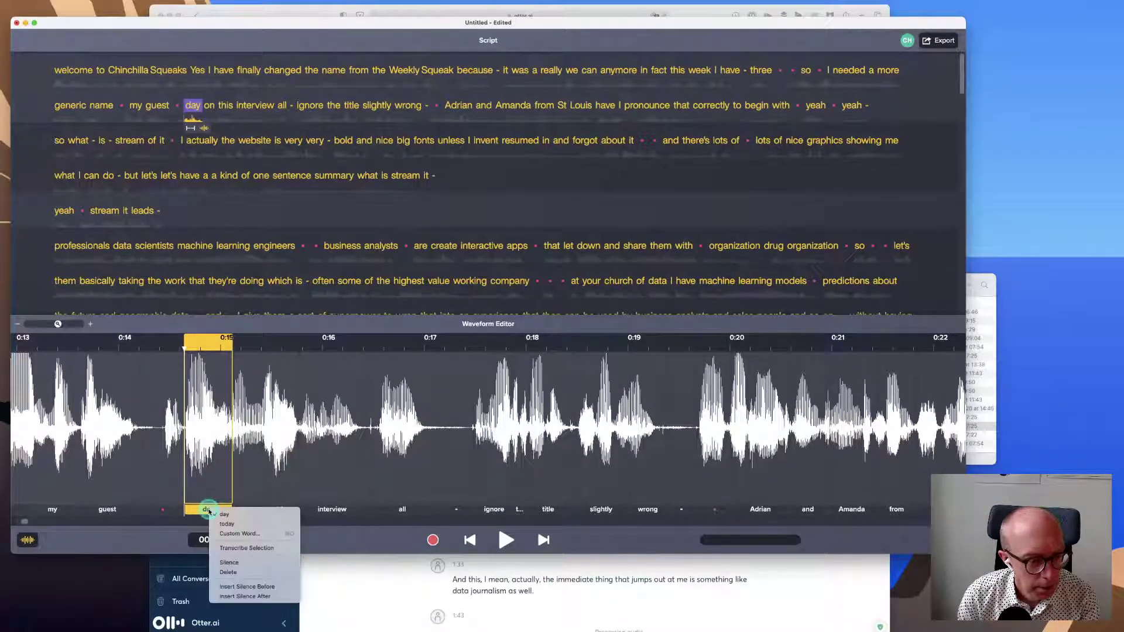
click(231, 516)
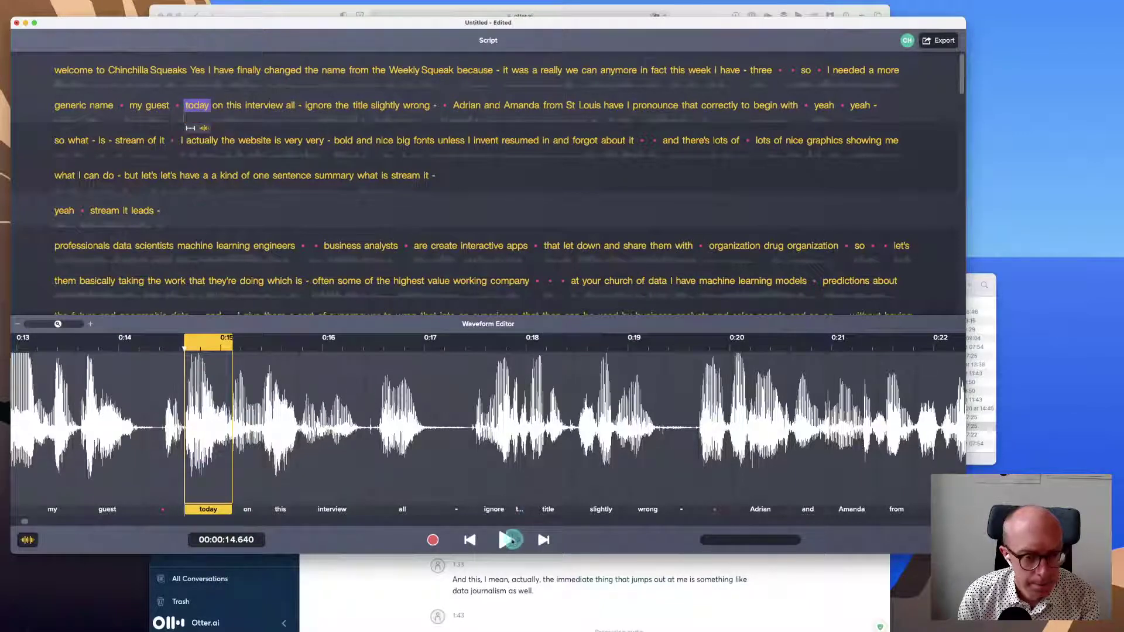
click(507, 540)
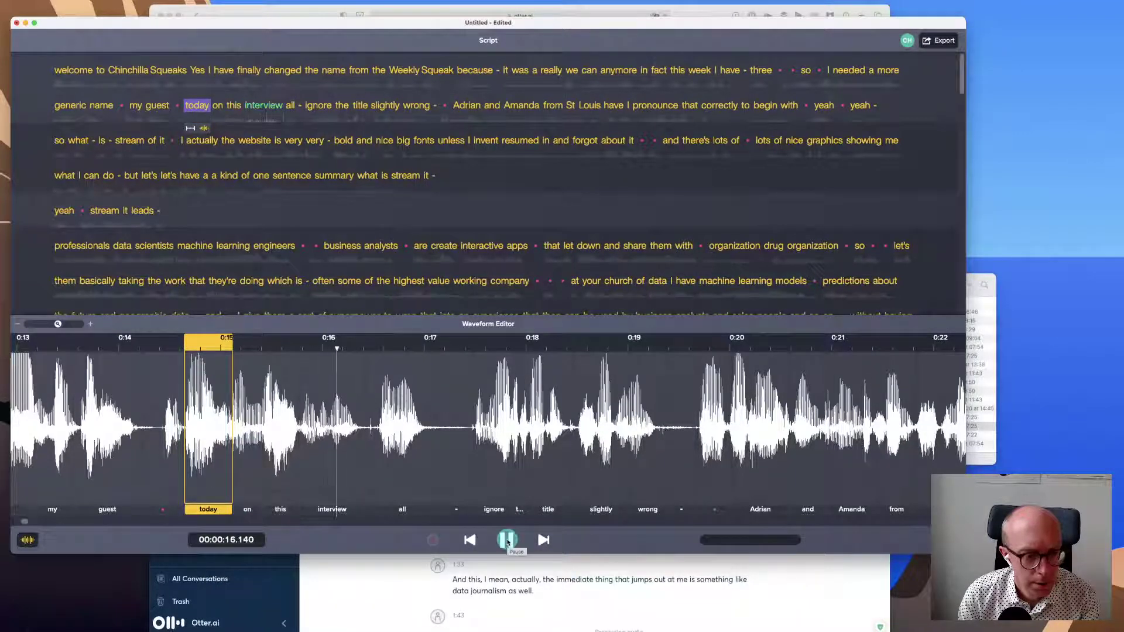
click(507, 540)
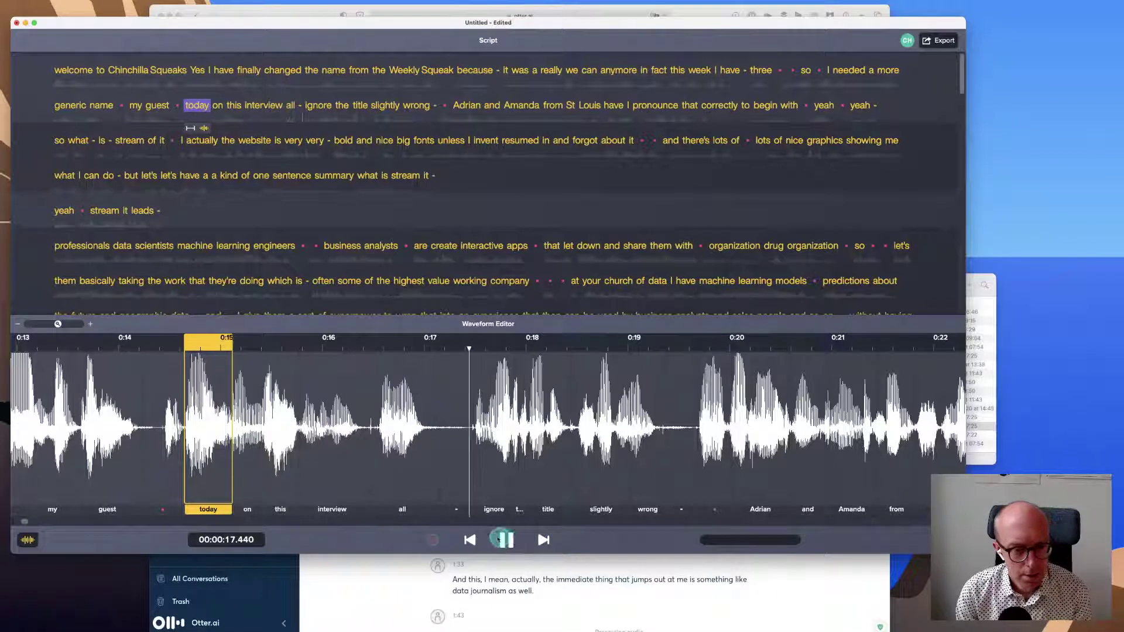
Step: Replace the word "all" after "interview" with the custom word "are"
click(398, 509)
right_click(399, 511)
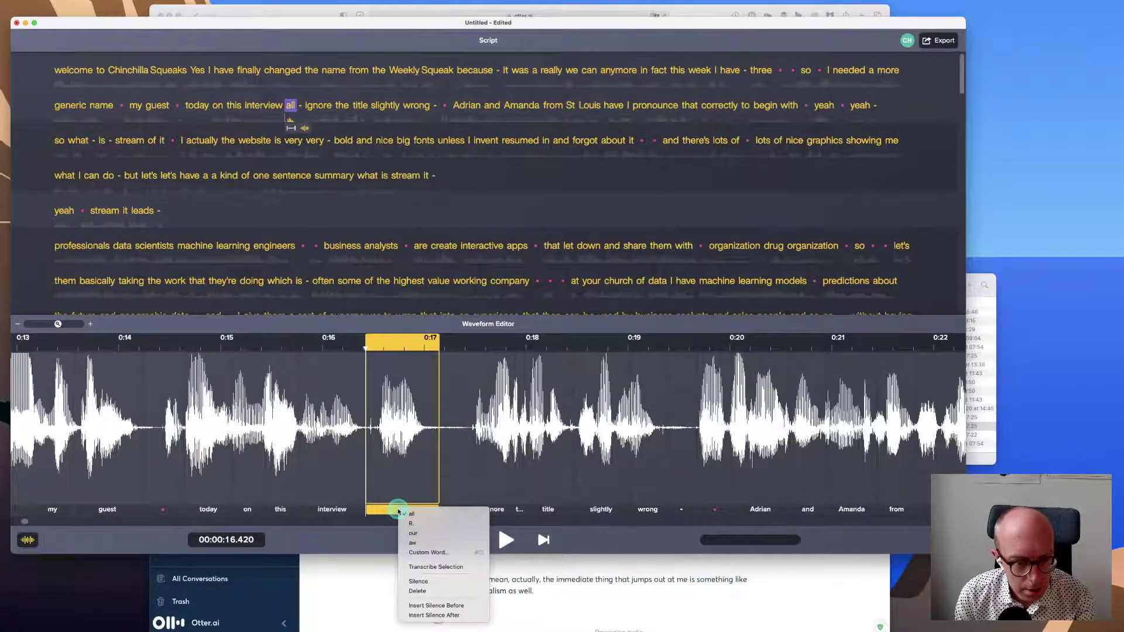
click(425, 553)
text(are)
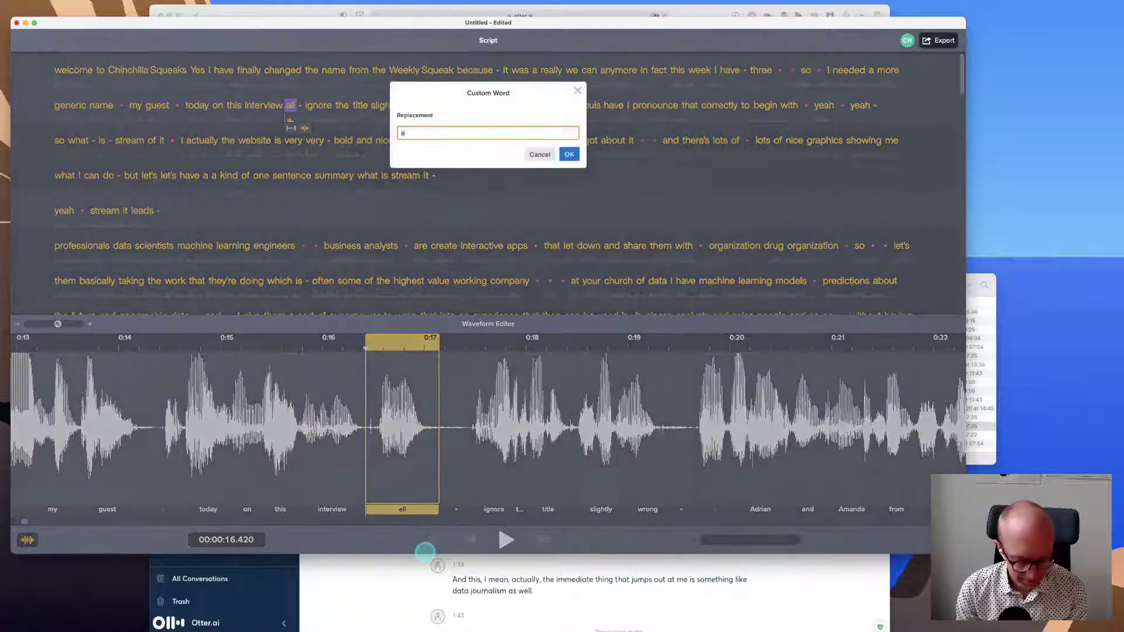
click(565, 153)
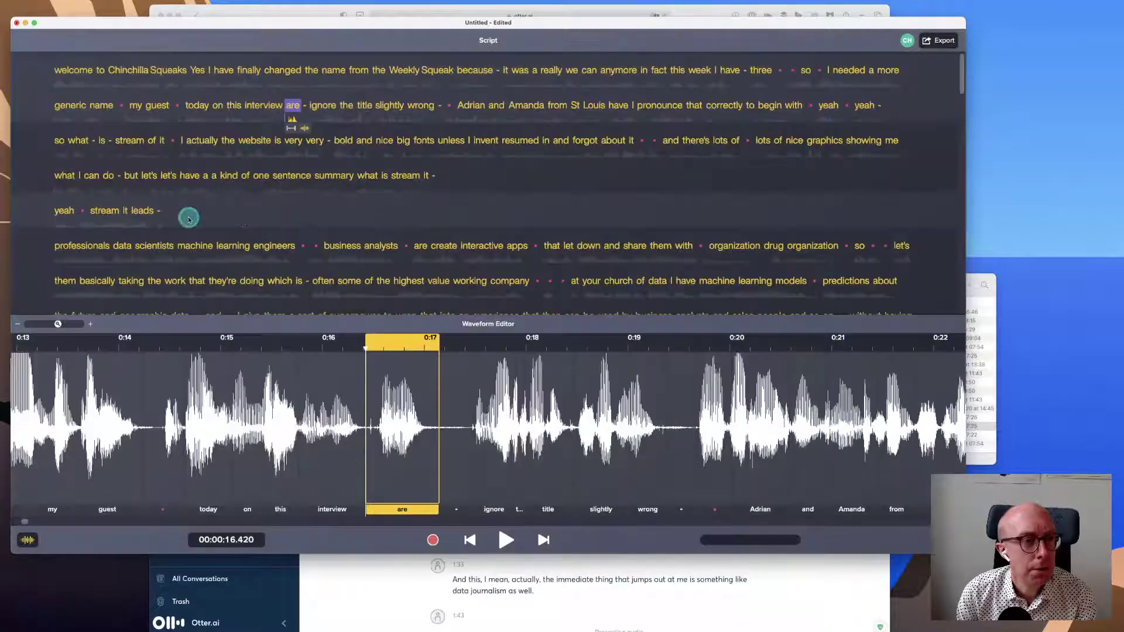
Step: Transcribe the script again from "welcome" through "stream it leads"
click(158, 211)
drag(68, 88, 52, 66)
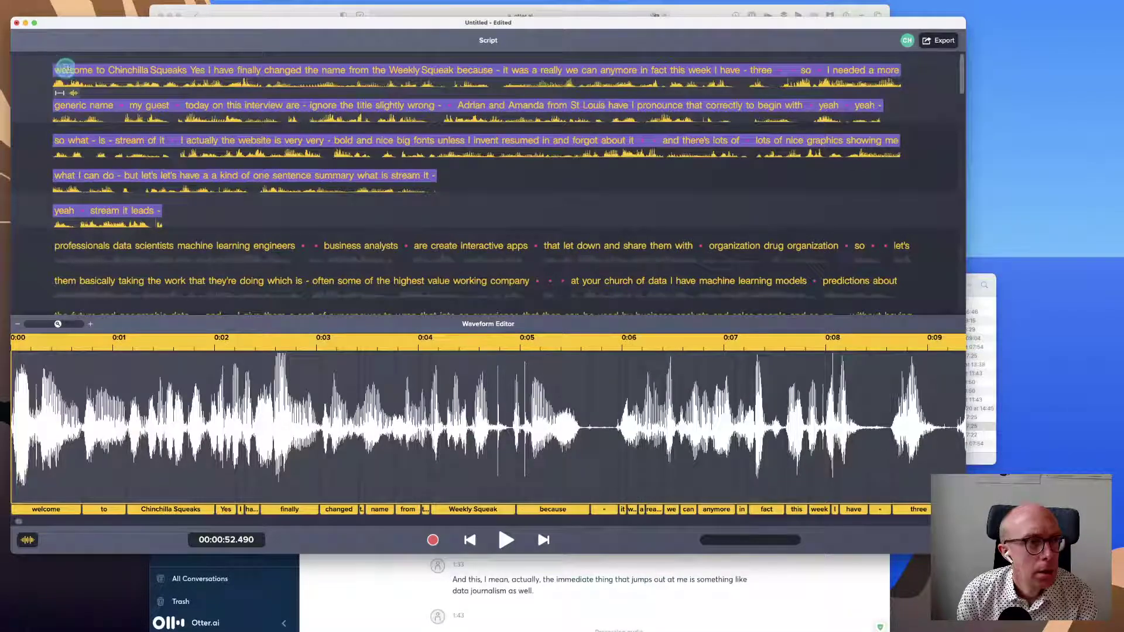
right_click(75, 69)
click(93, 86)
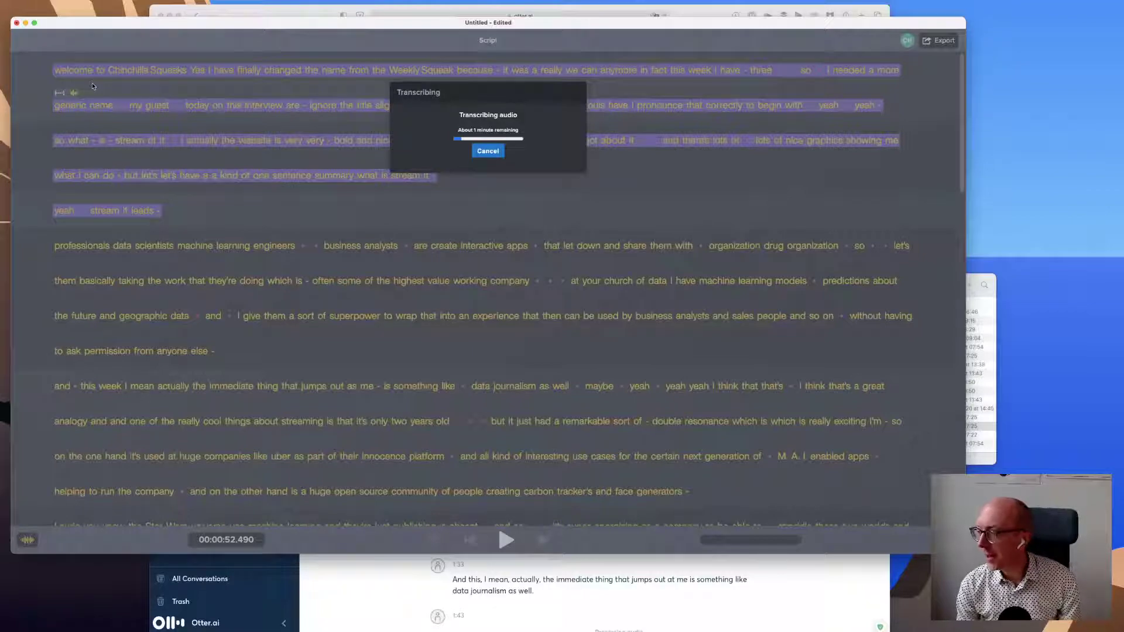
Step: Switch to the Otter.ai transcript and try to highlight the word "streamlet" in the 0:16 paragraph
click(264, 17)
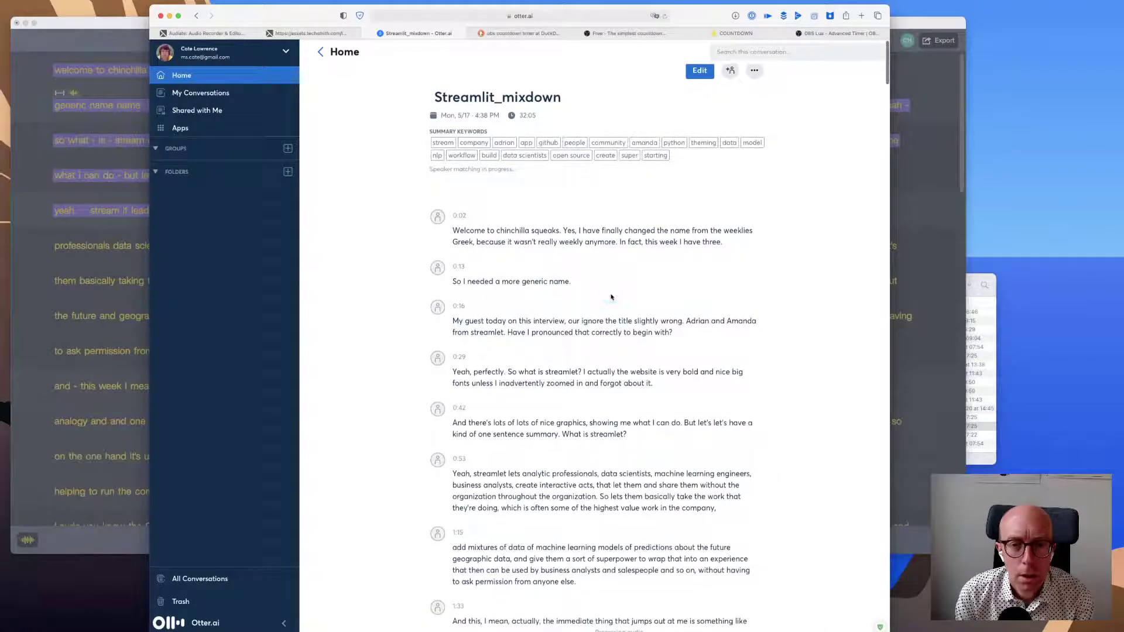
scroll(611, 297, down, 2)
click(498, 288)
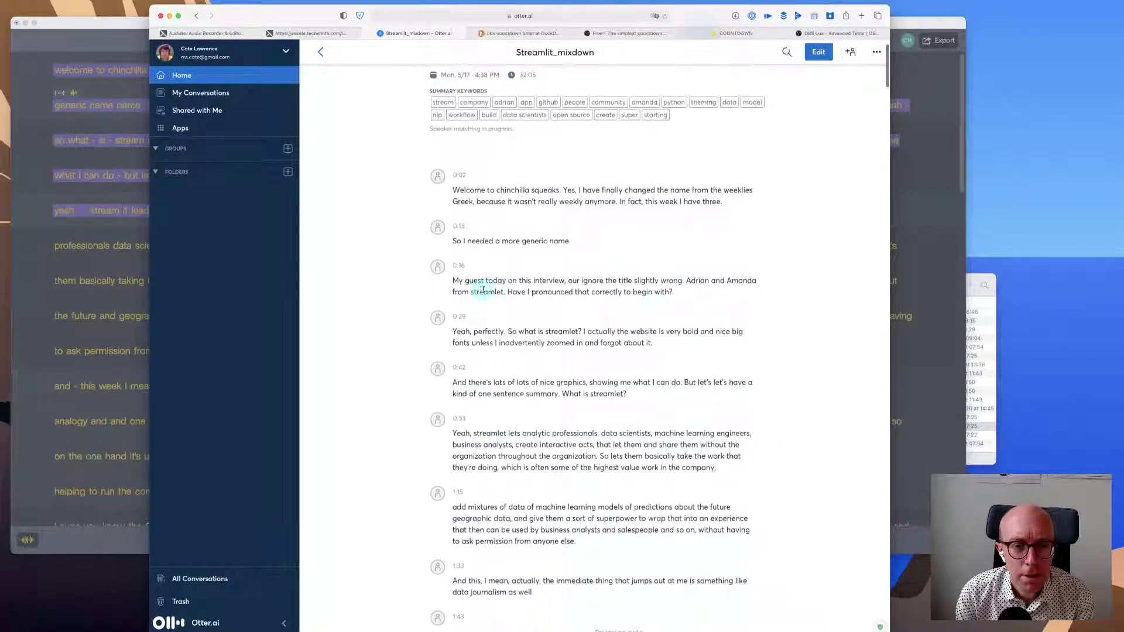
drag(502, 293, 471, 293)
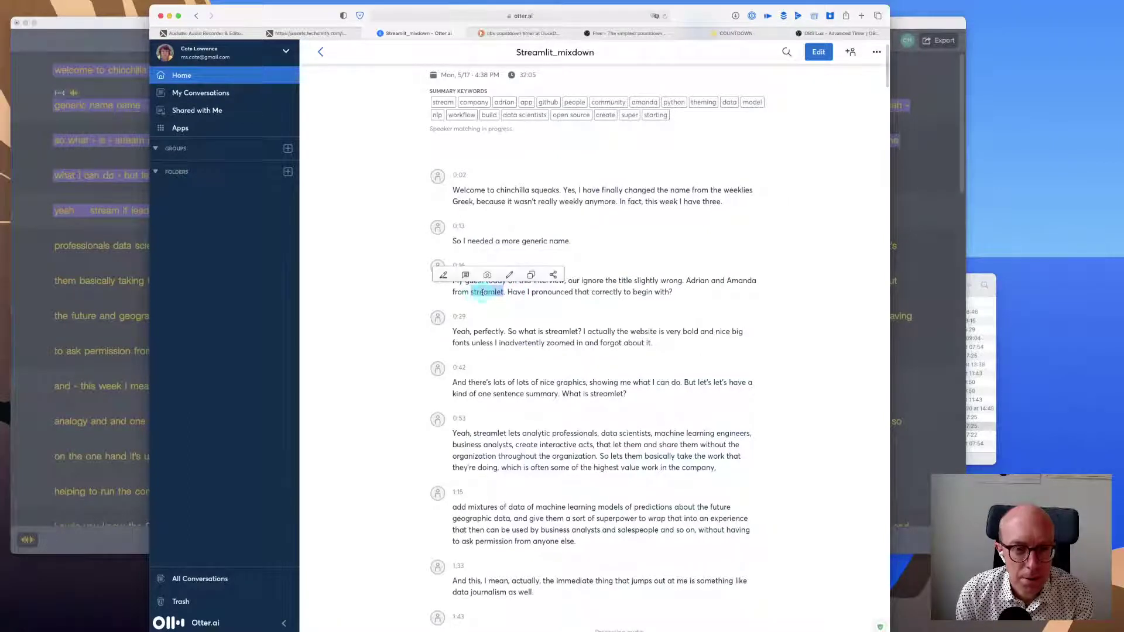
right_click(483, 293)
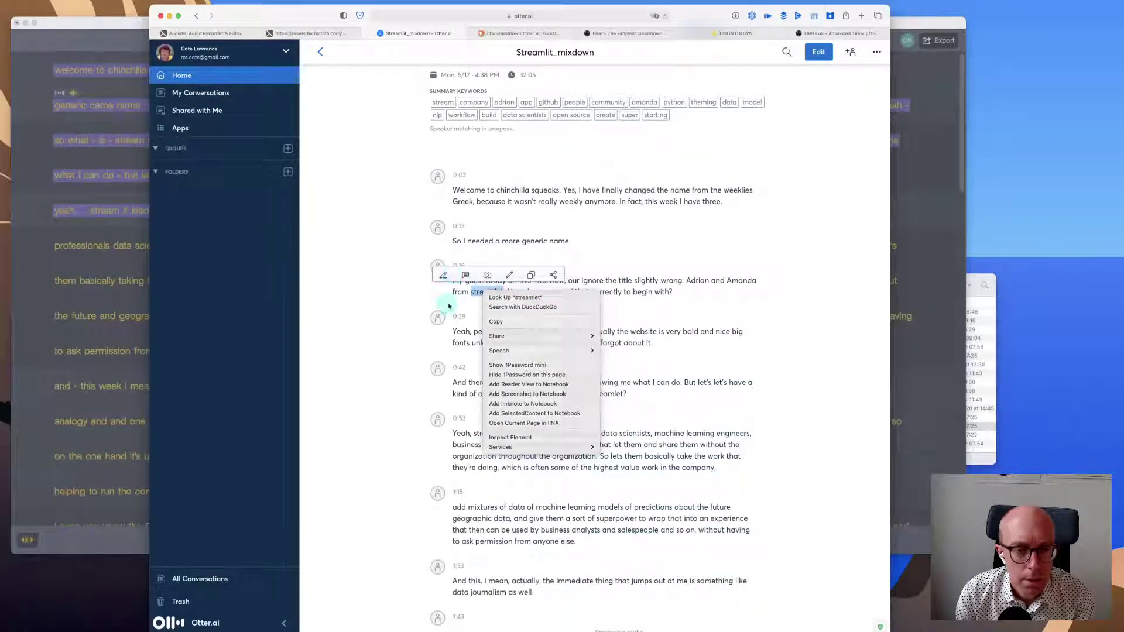
click(470, 289)
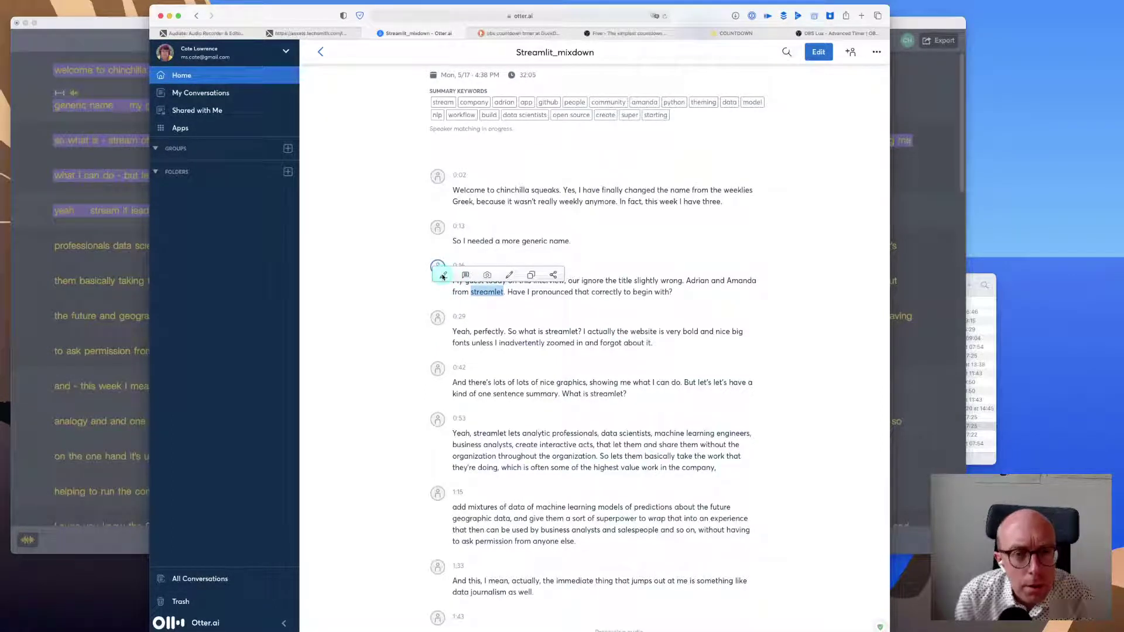
click(443, 275)
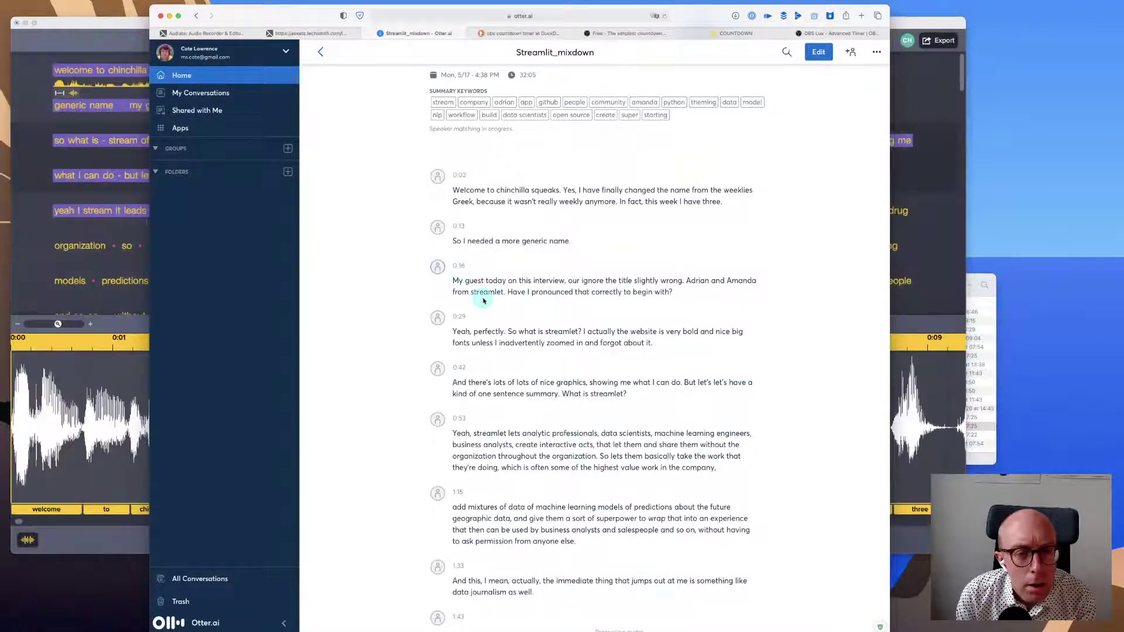
Step: Try to edit the whole 0:16 paragraph of the Otter.ai transcript and reload the page
triple_click(491, 292)
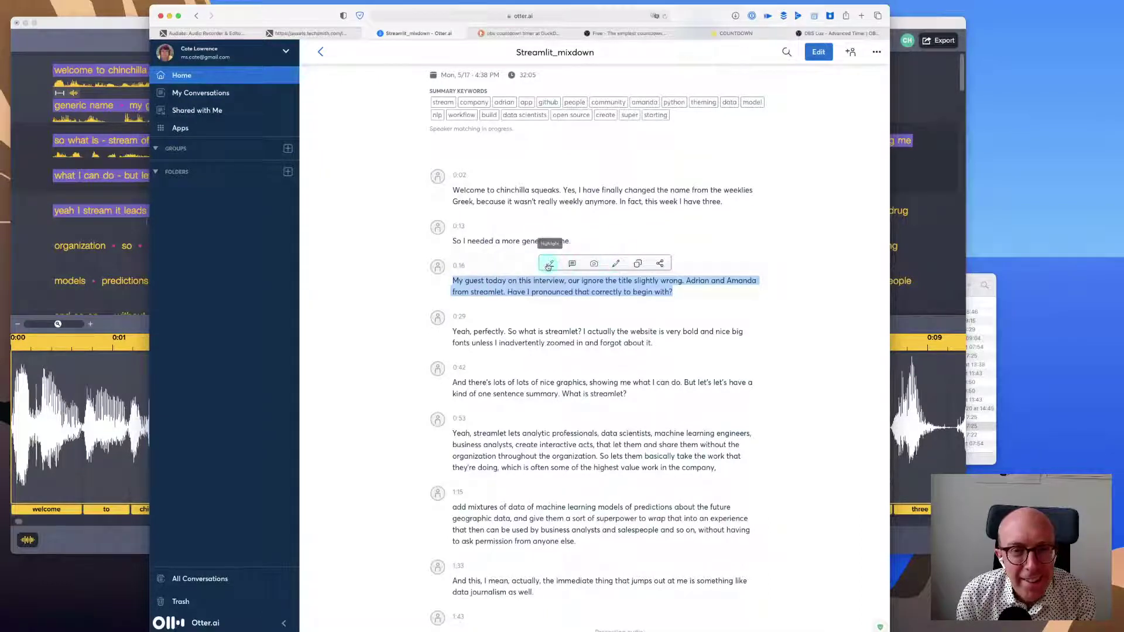
click(615, 266)
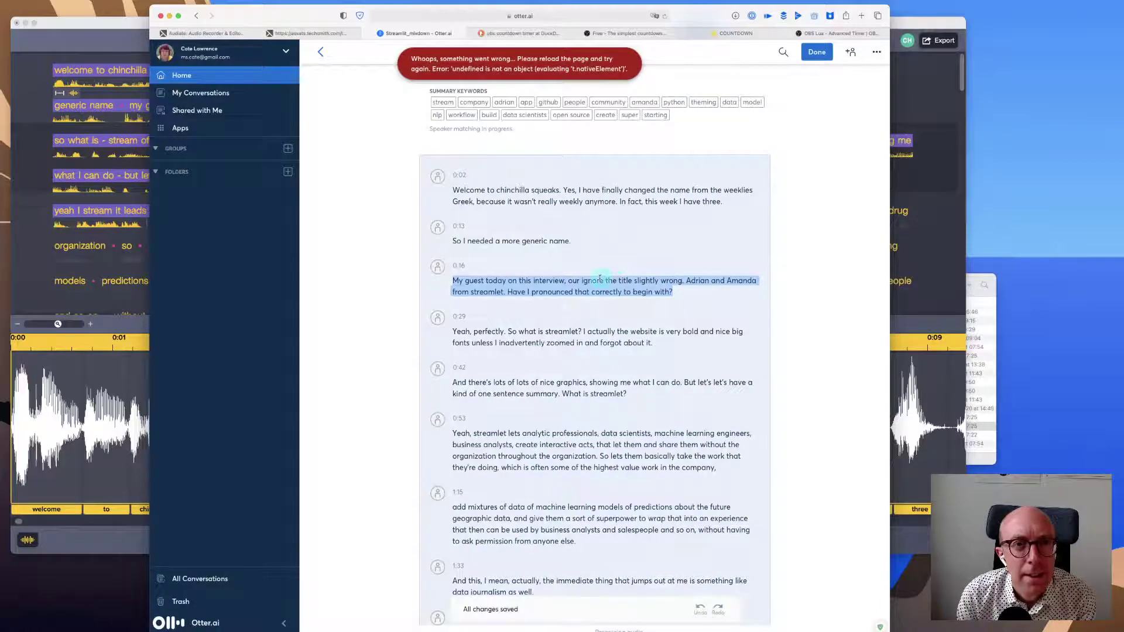
click(599, 280)
key(super+r)
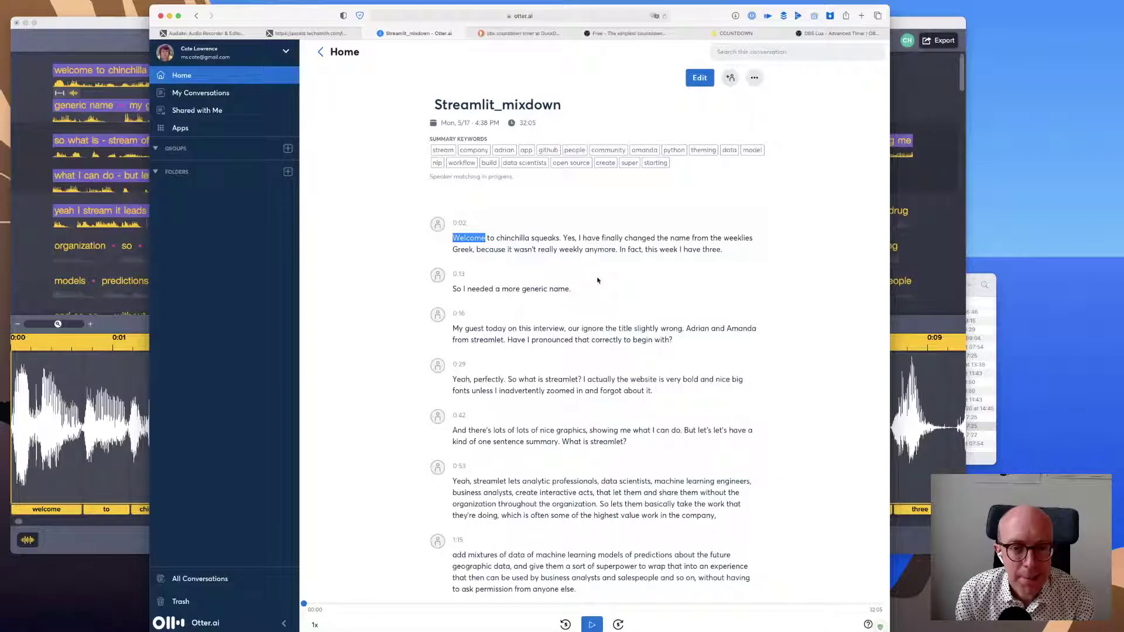
Step: Return to the Audiate script and play the audio from the word "St" in the second line
click(85, 33)
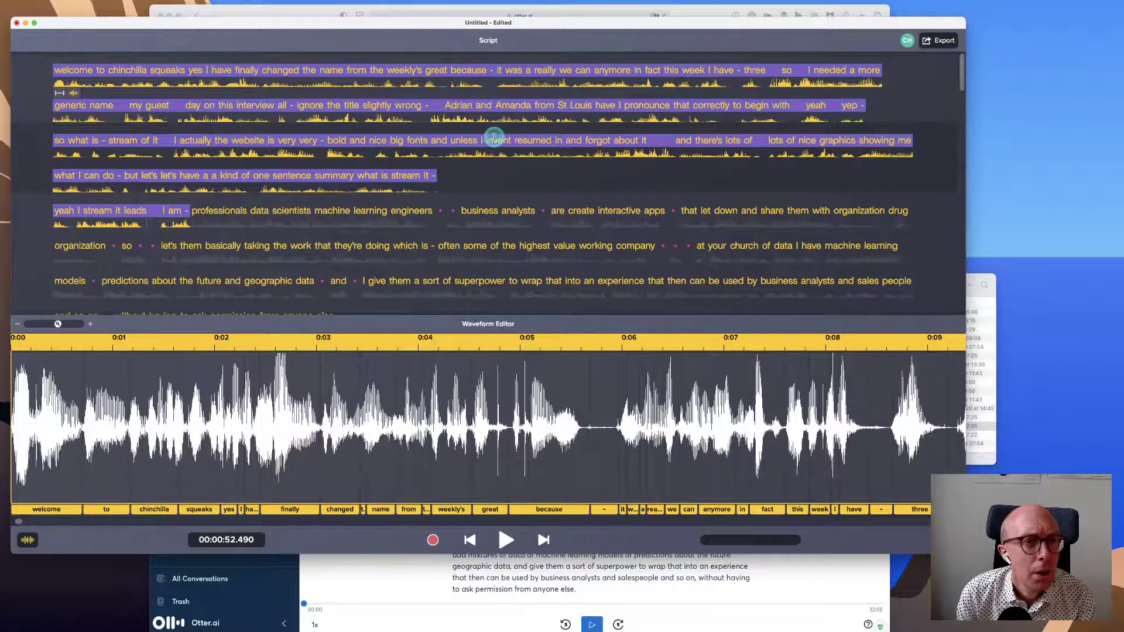
click(560, 116)
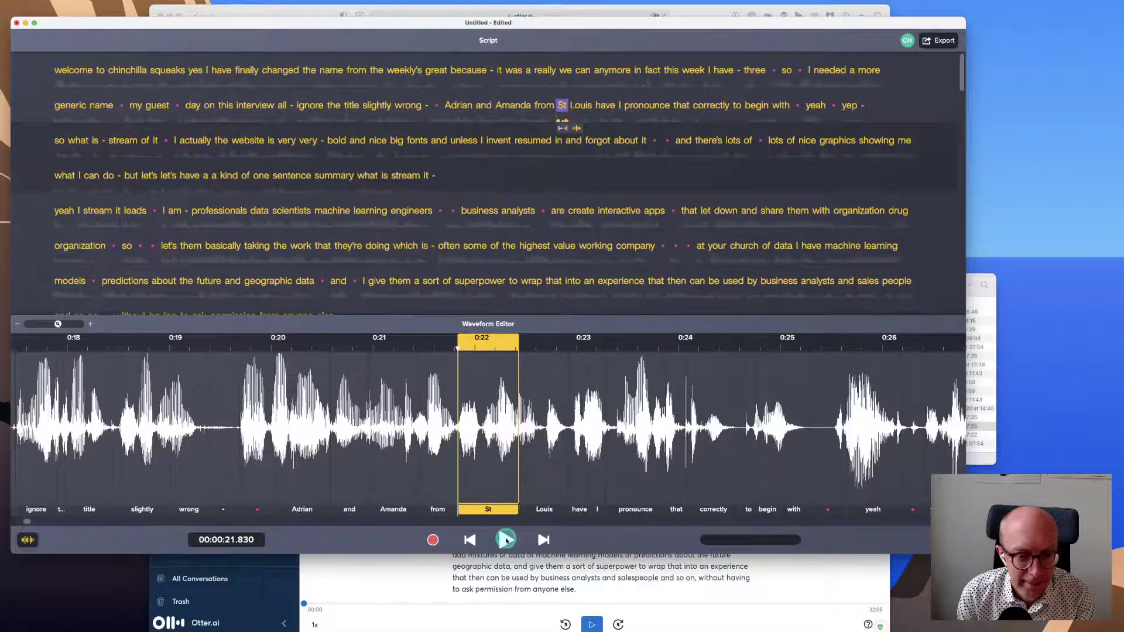
click(507, 540)
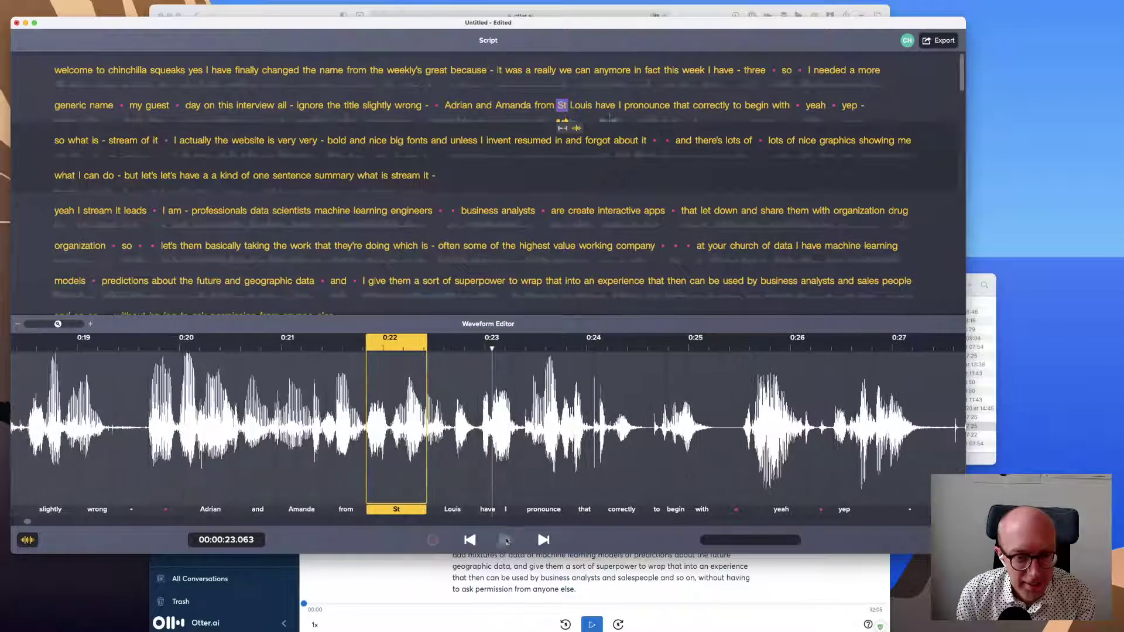
Step: Stop playback and combine the words "St Louis" in the second line into the custom word "Streamlet"
click(506, 541)
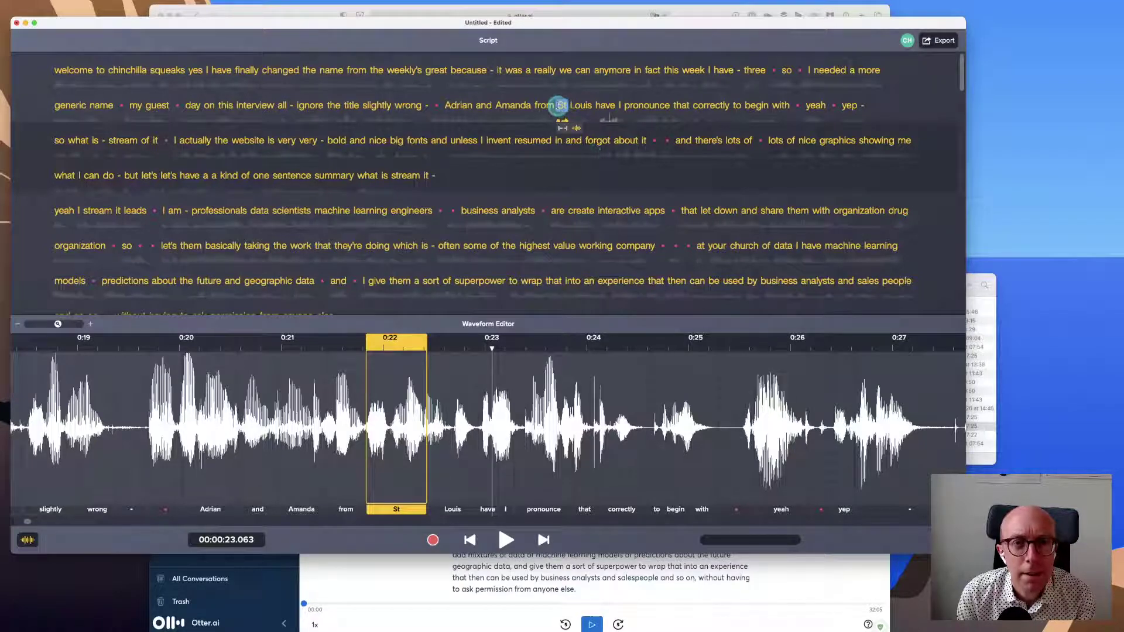
drag(559, 104, 588, 104)
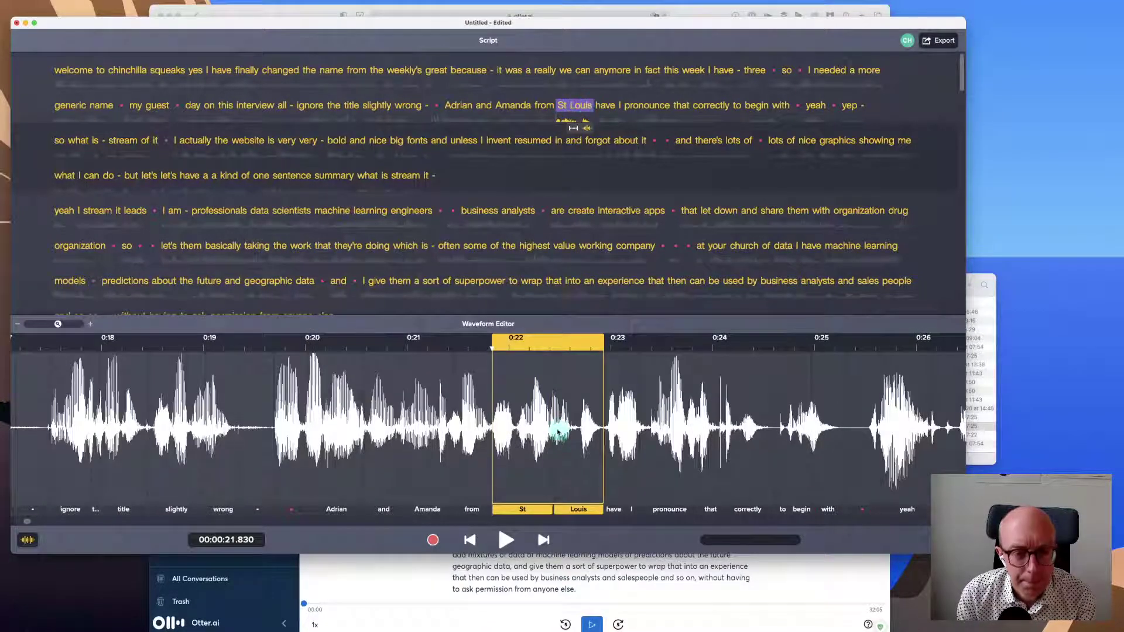
right_click(531, 513)
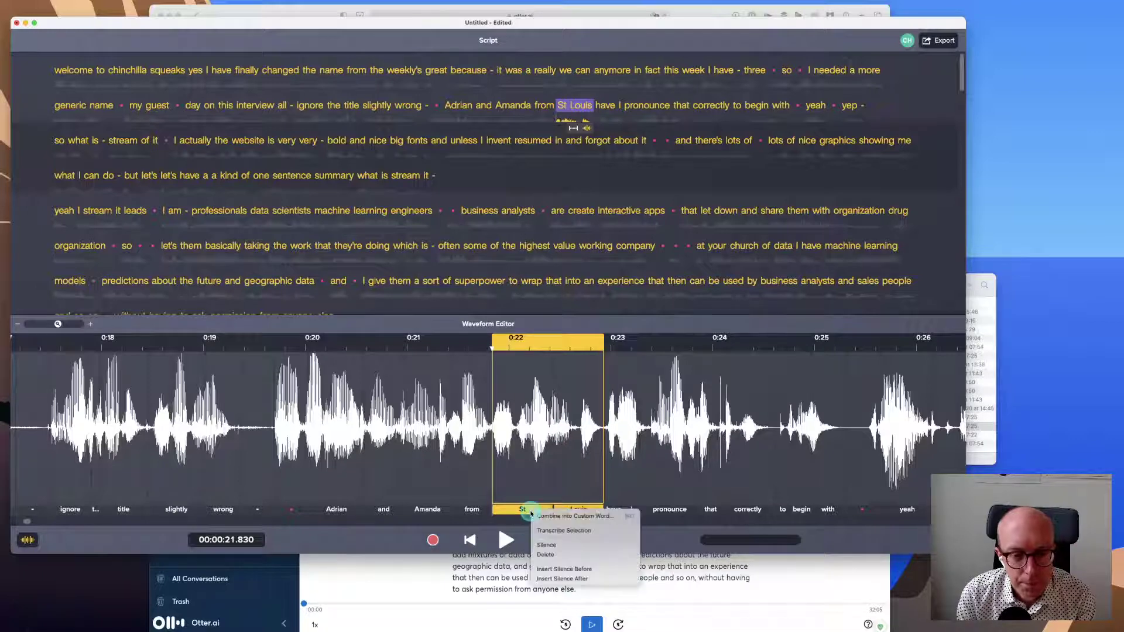
click(561, 520)
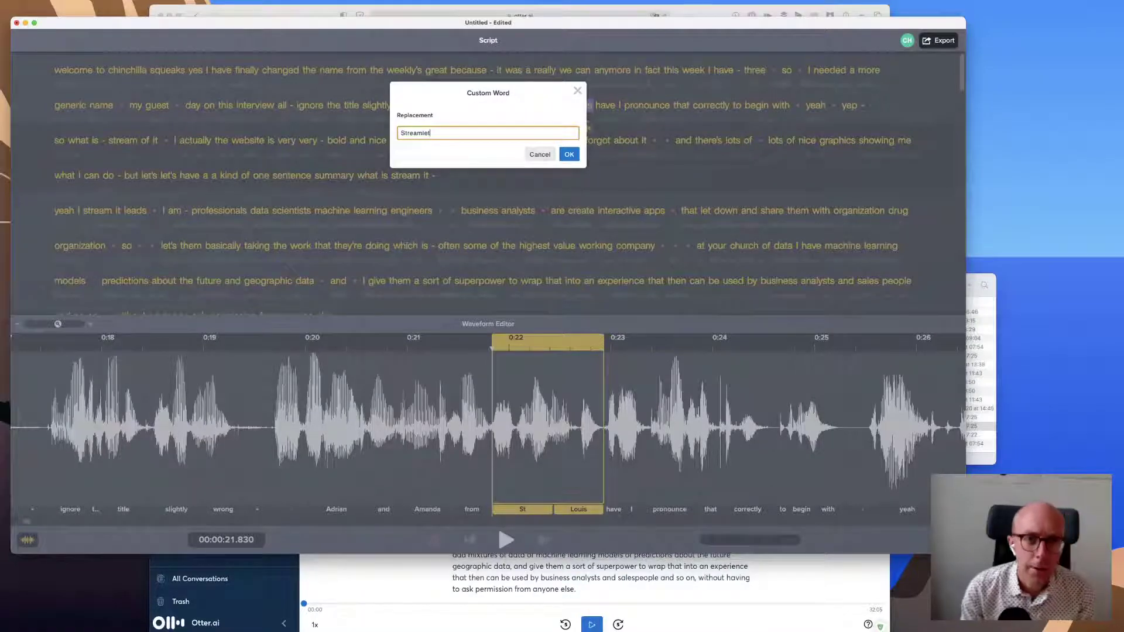
click(570, 154)
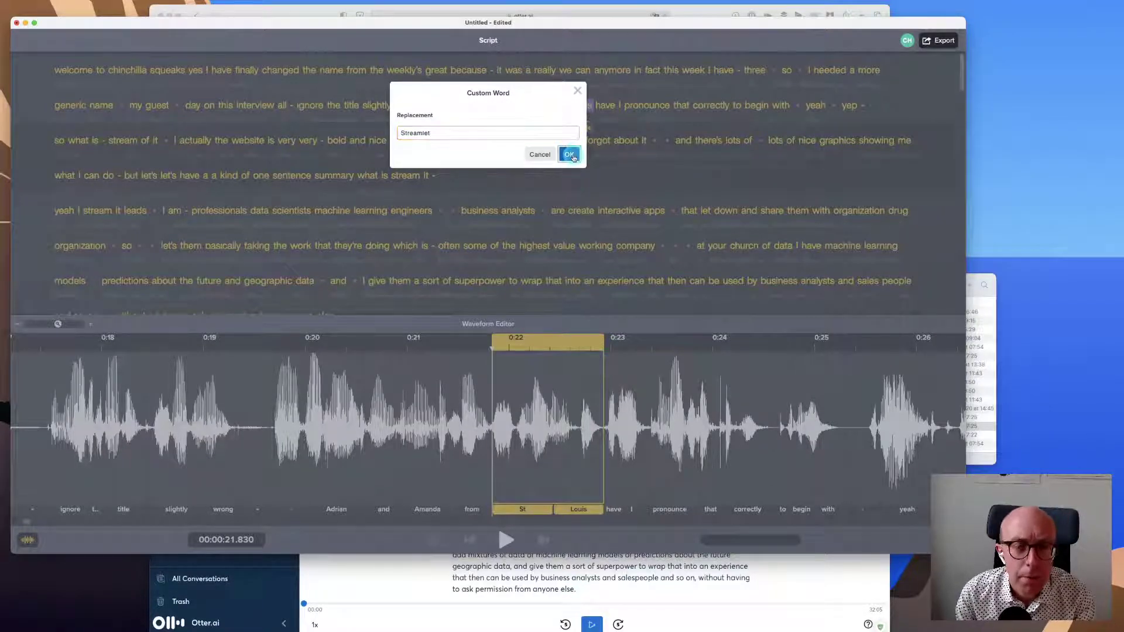
click(572, 157)
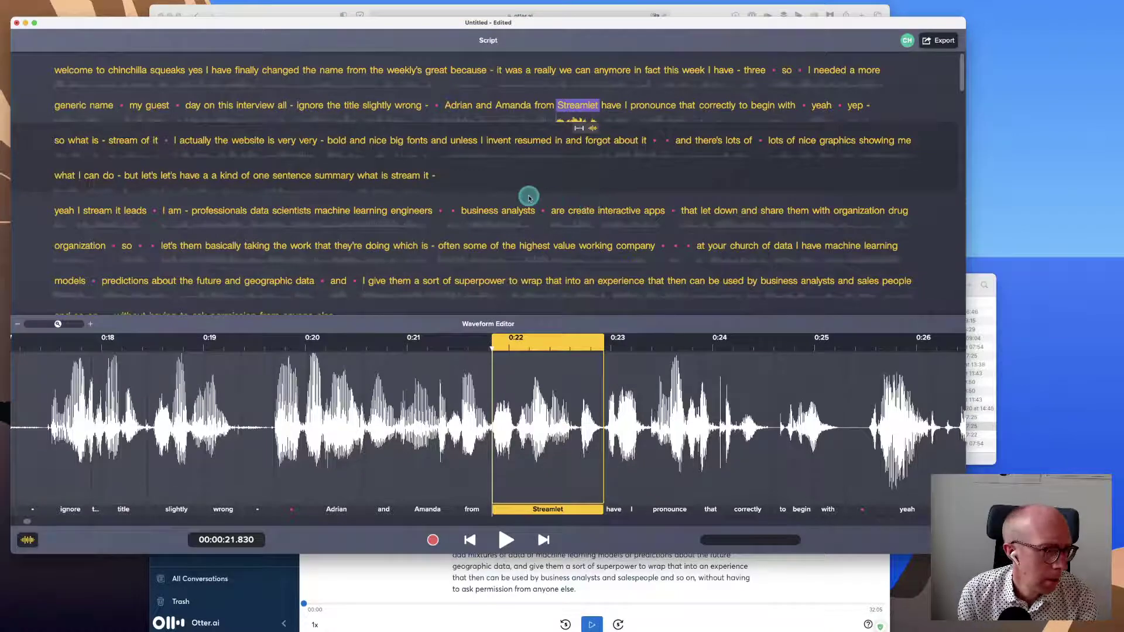
click(145, 3)
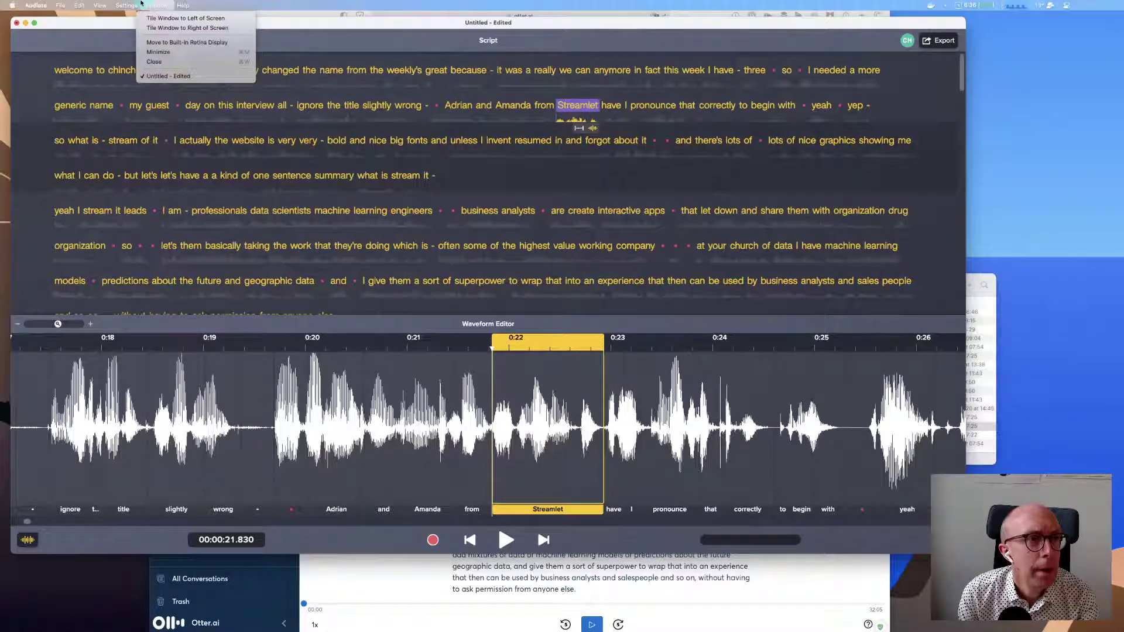
click(129, 4)
mouse_move(133, 23)
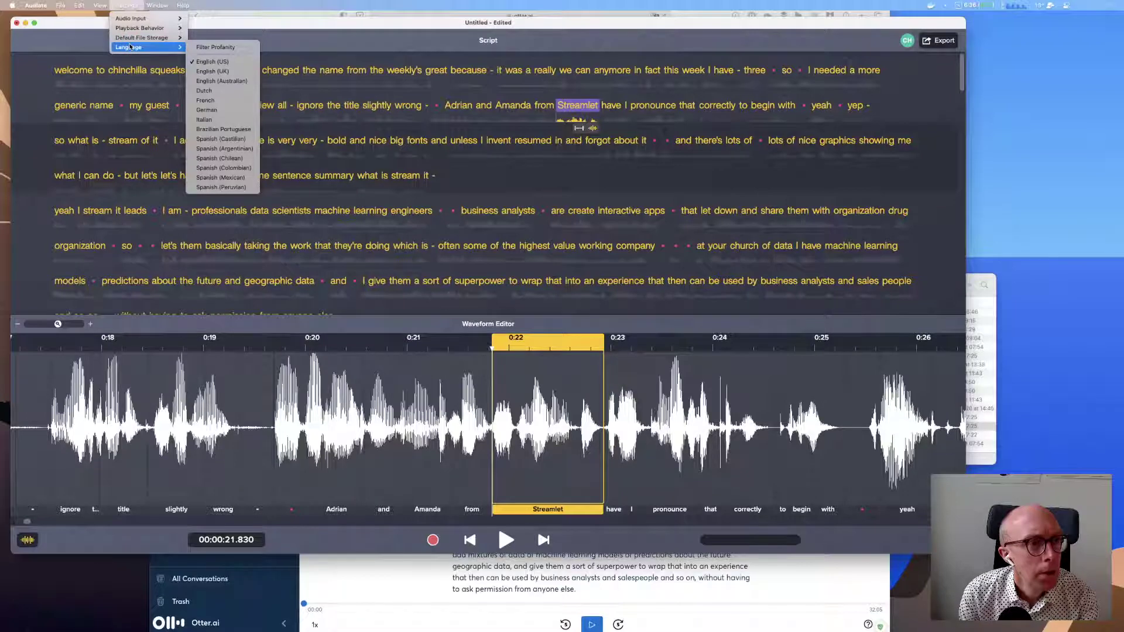
click(88, 8)
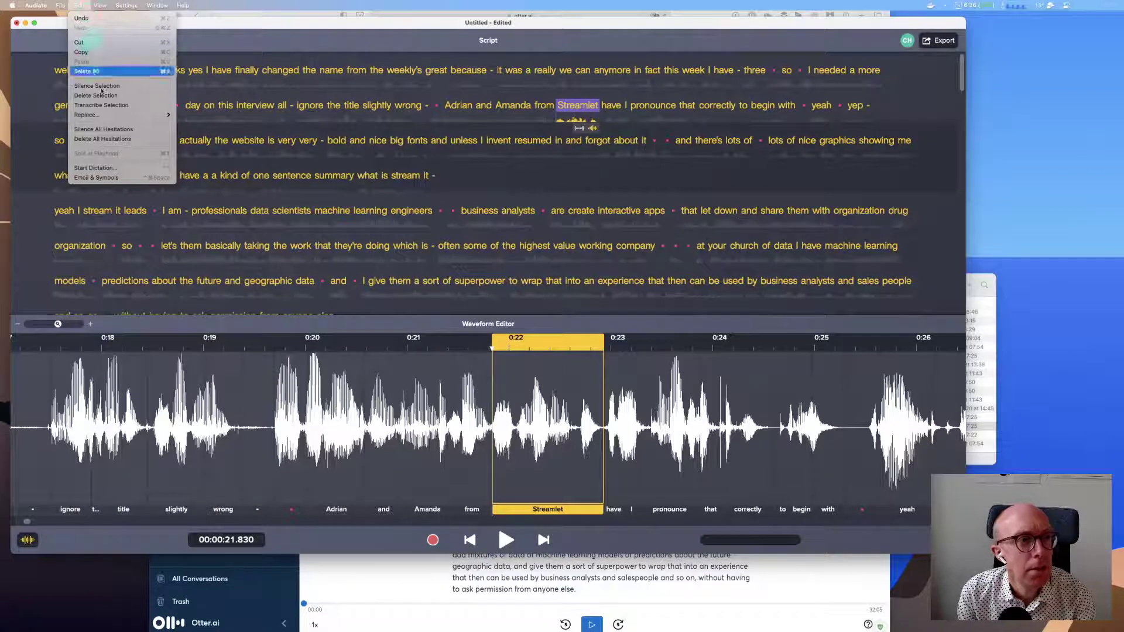
mouse_move(104, 121)
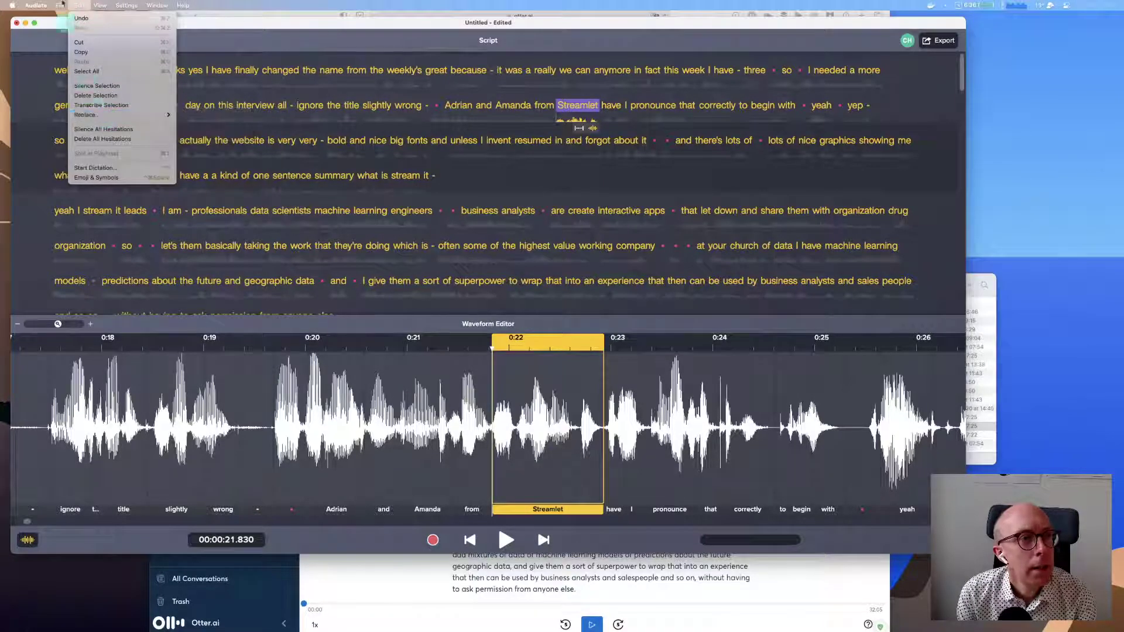
Step: Export the script as a text file named Untitled to the Documents folder
mouse_move(57, 3)
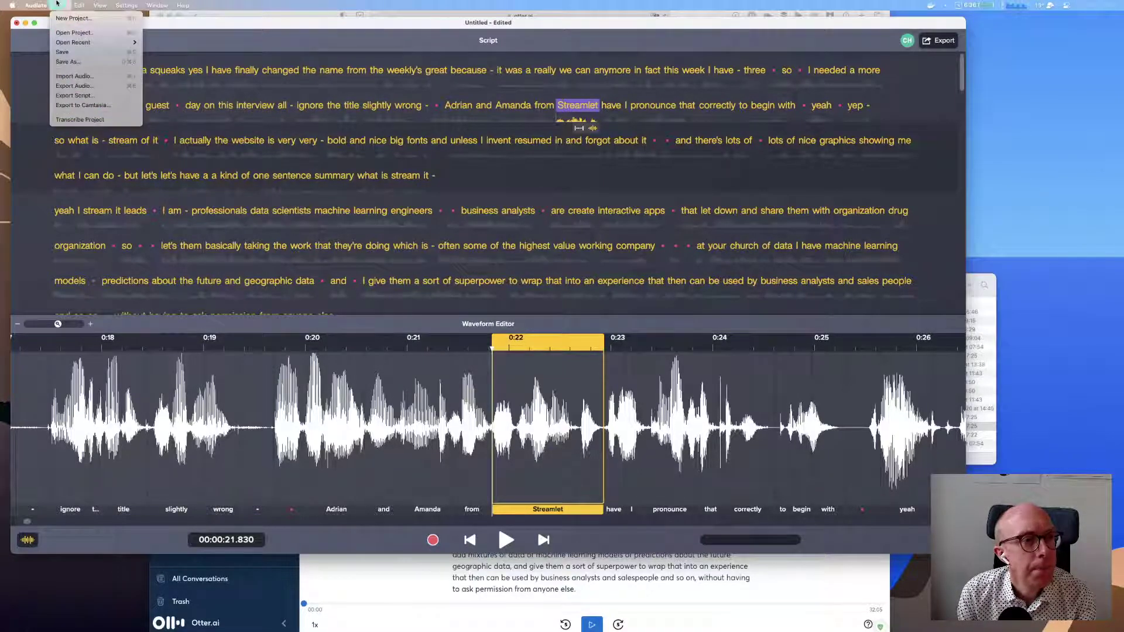
click(76, 96)
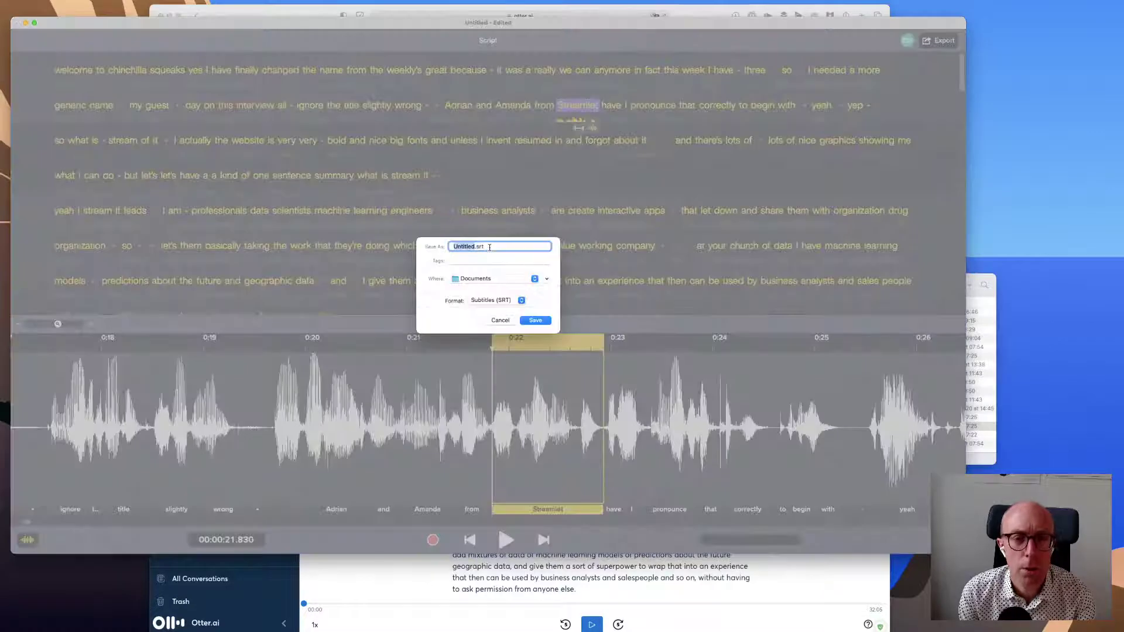
click(494, 300)
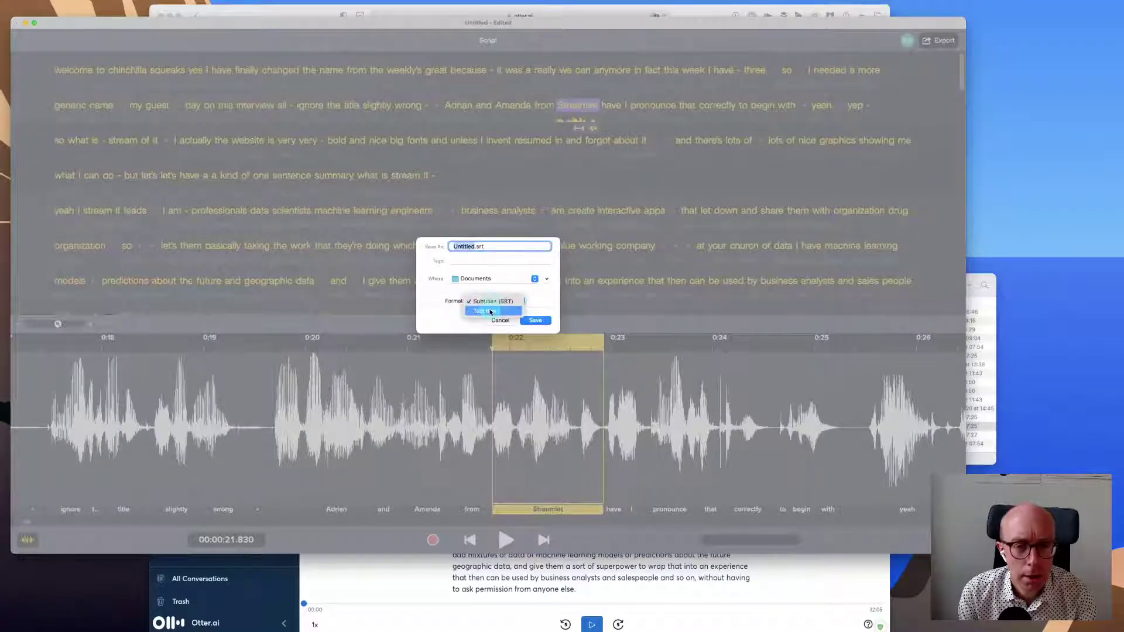
click(491, 310)
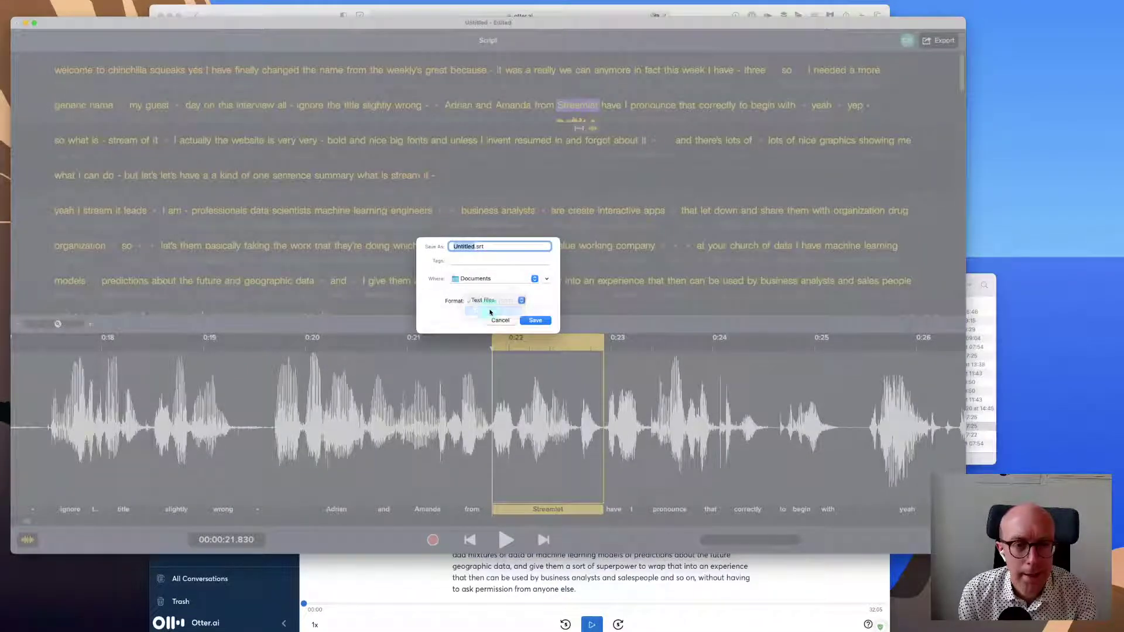
click(538, 321)
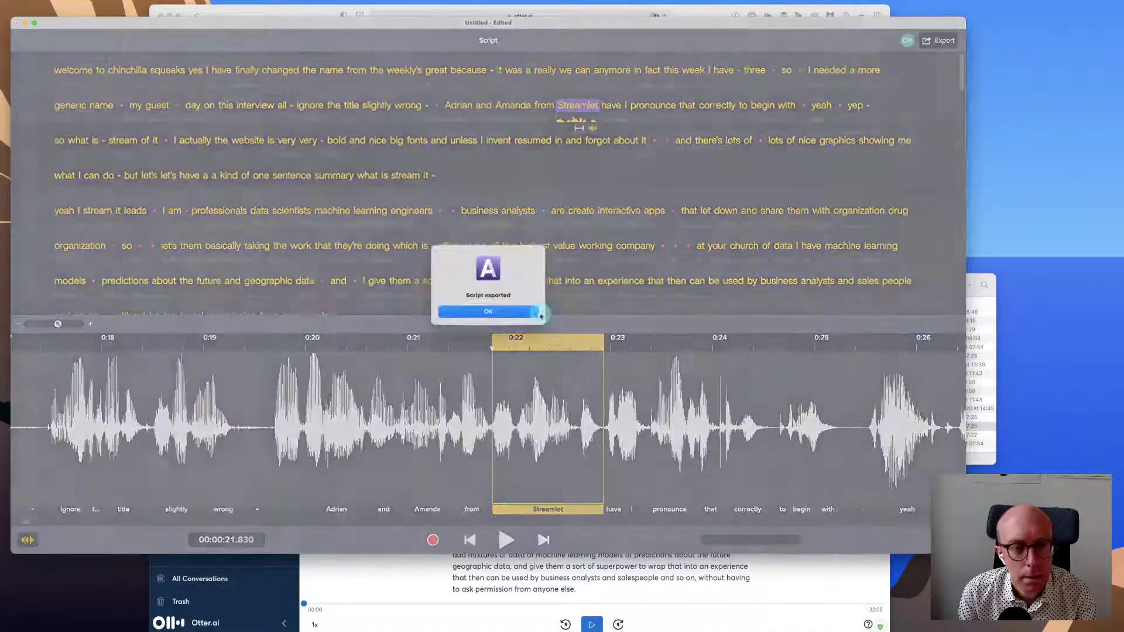
click(512, 311)
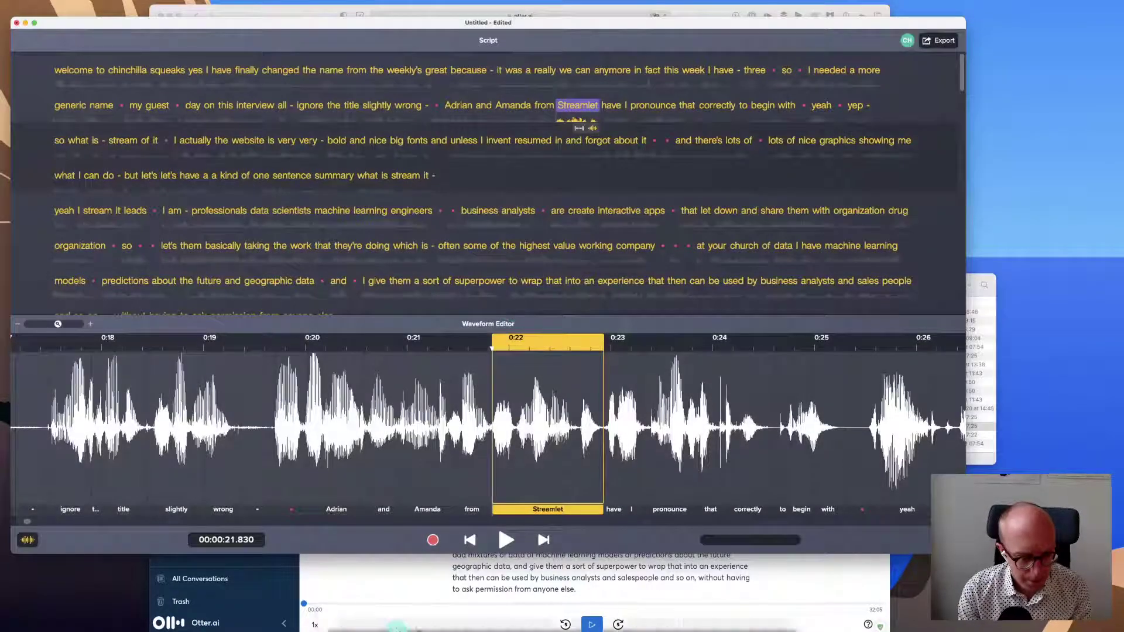
Step: Switch to the Finder window showing the Creative Cloud Files folder
right_click(336, 619)
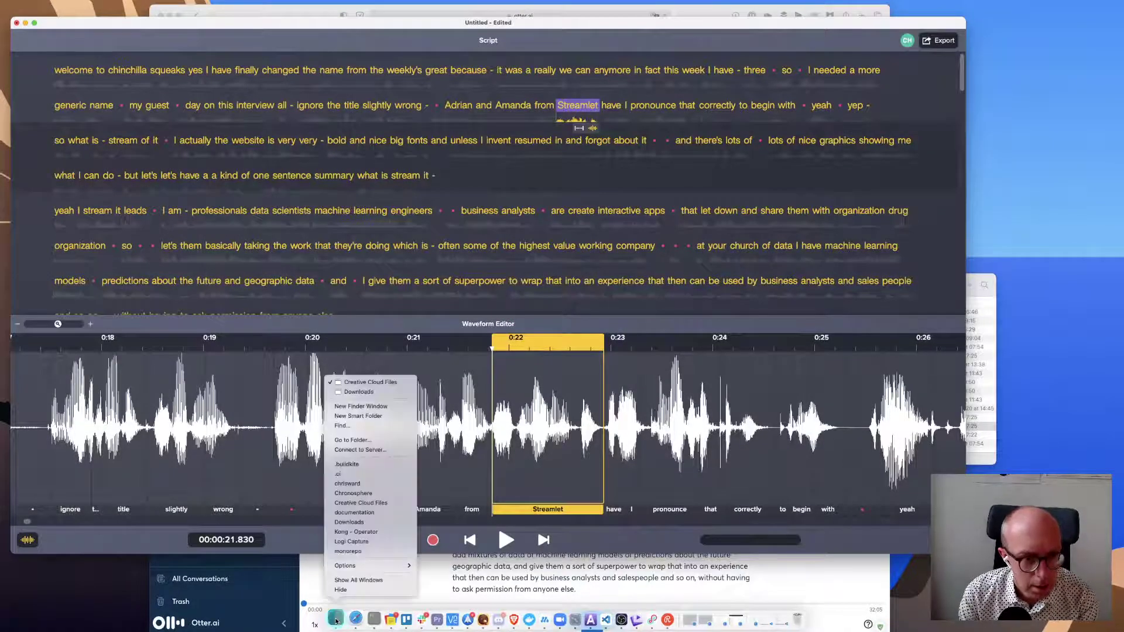
click(341, 382)
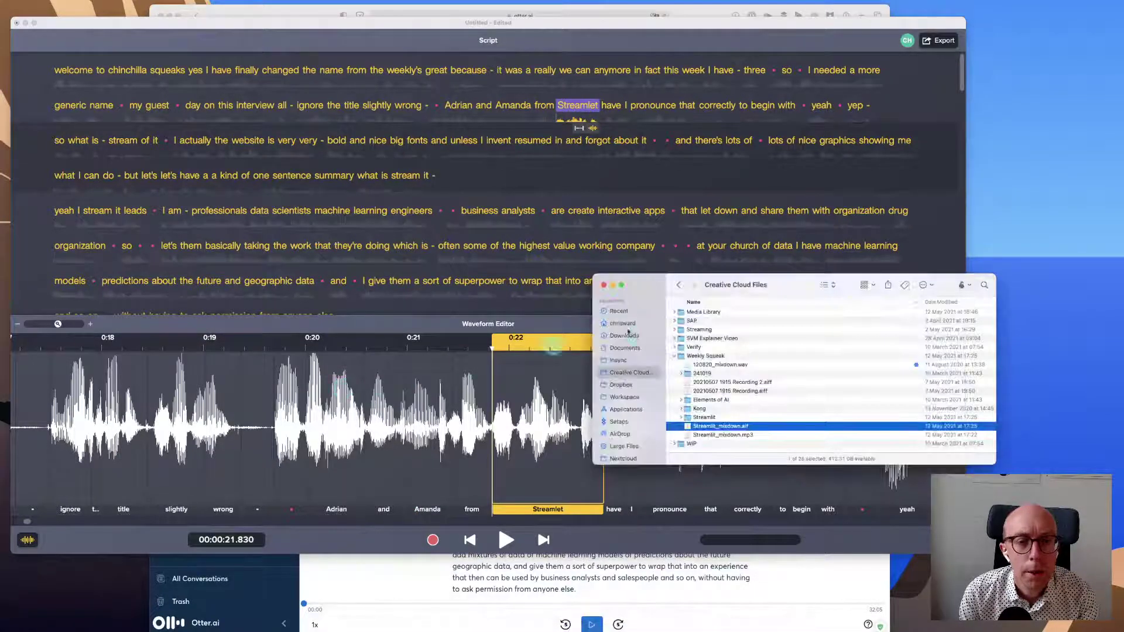
Step: Open the exported Untitled.txt transcript from the Documents folder in TextEdit
click(625, 348)
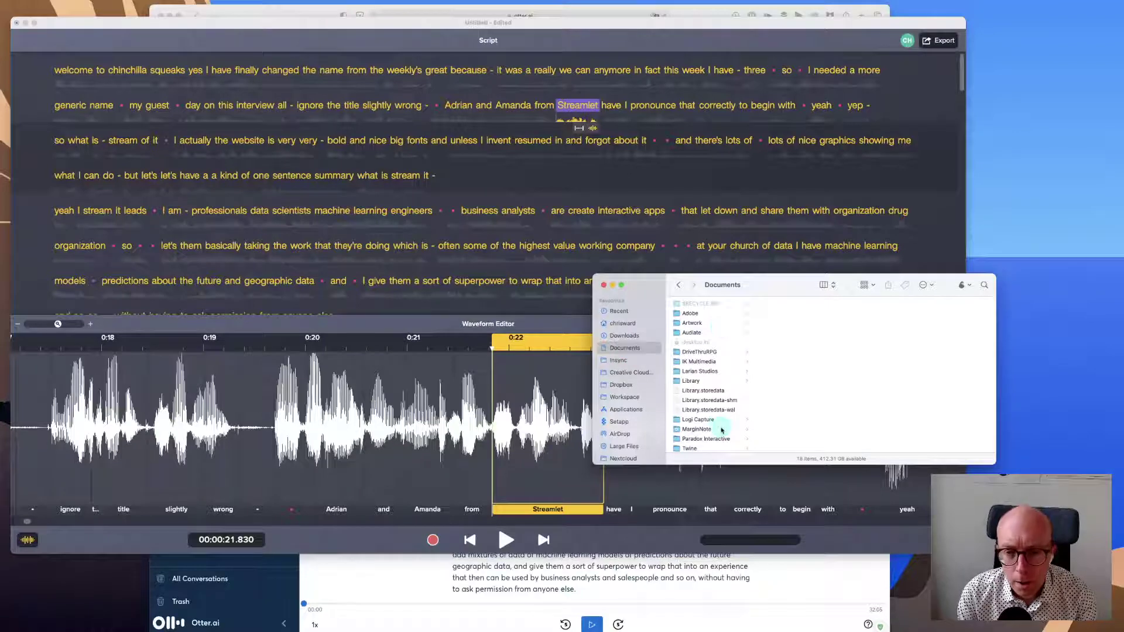
scroll(715, 428, down, 3)
click(689, 433)
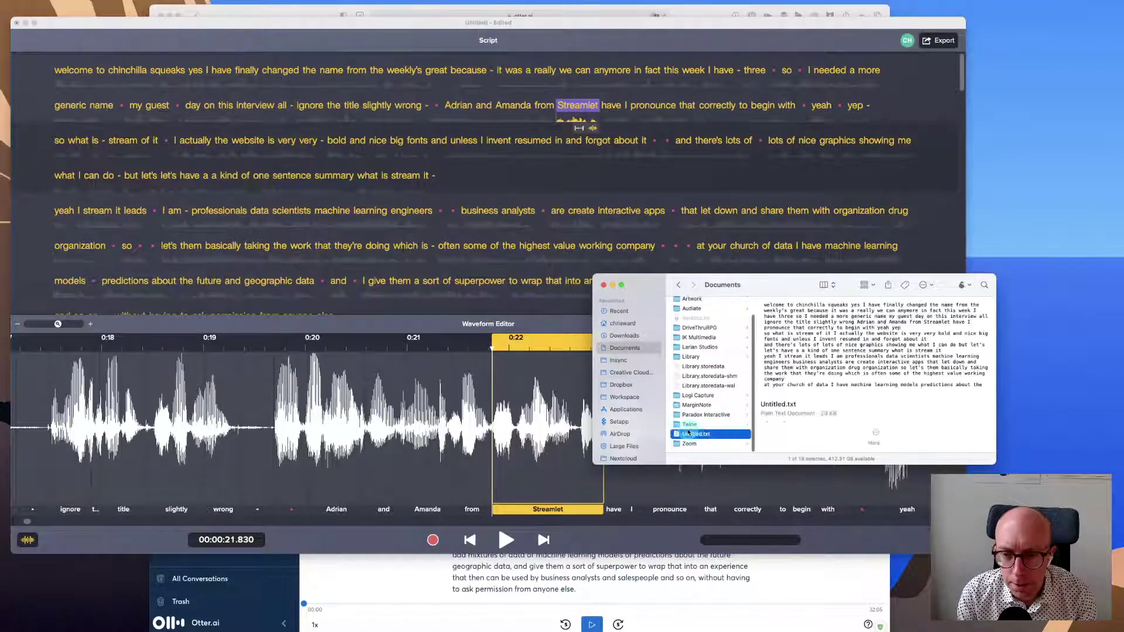
right_click(676, 436)
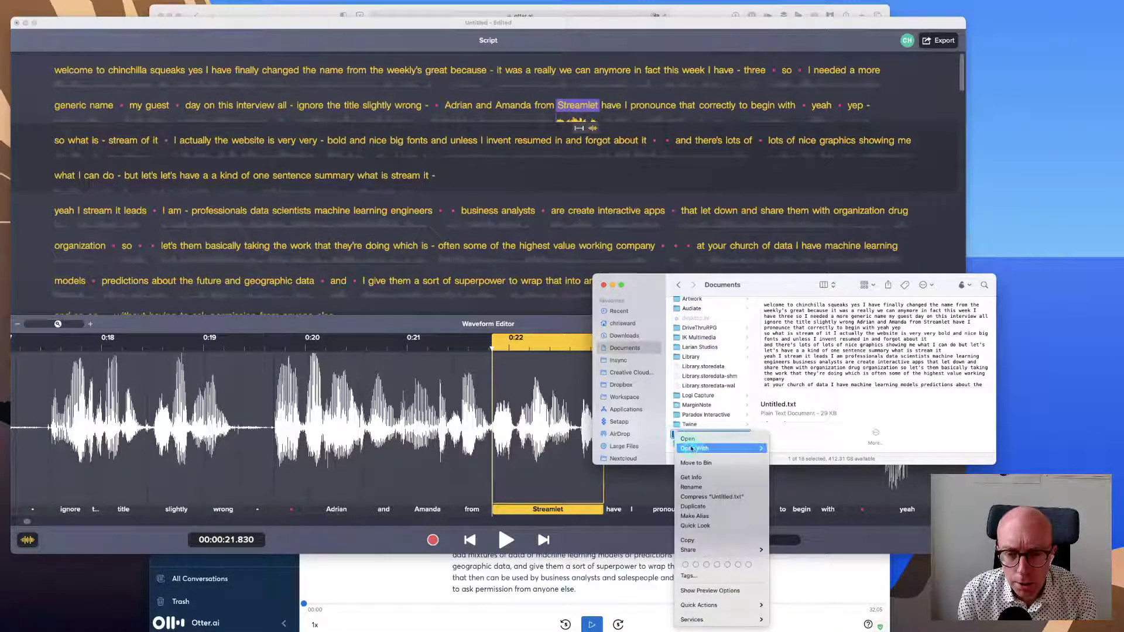
mouse_move(703, 448)
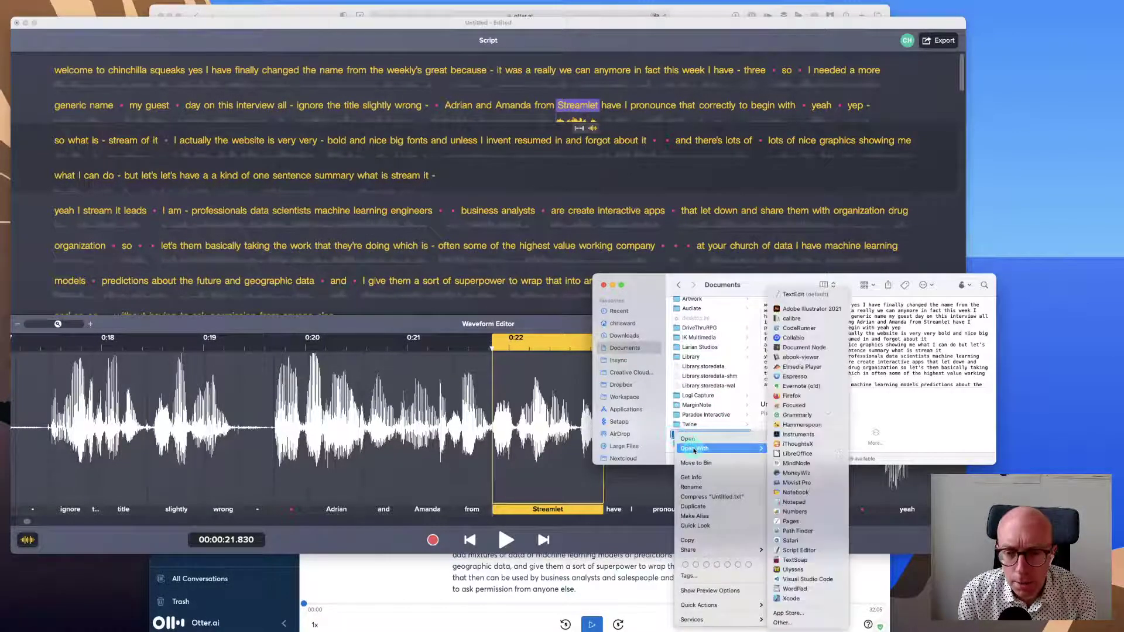
click(807, 295)
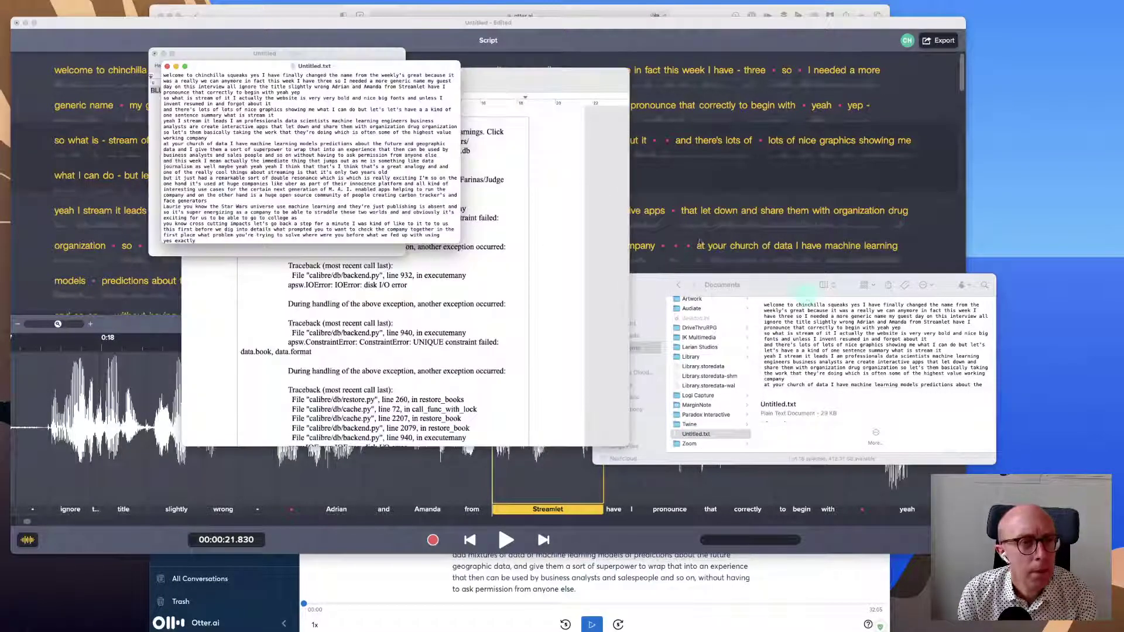
Step: Skim the exported transcript through to its last lines and quit TextEdit
scroll(309, 158, down, 3)
scroll(309, 158, down, 15)
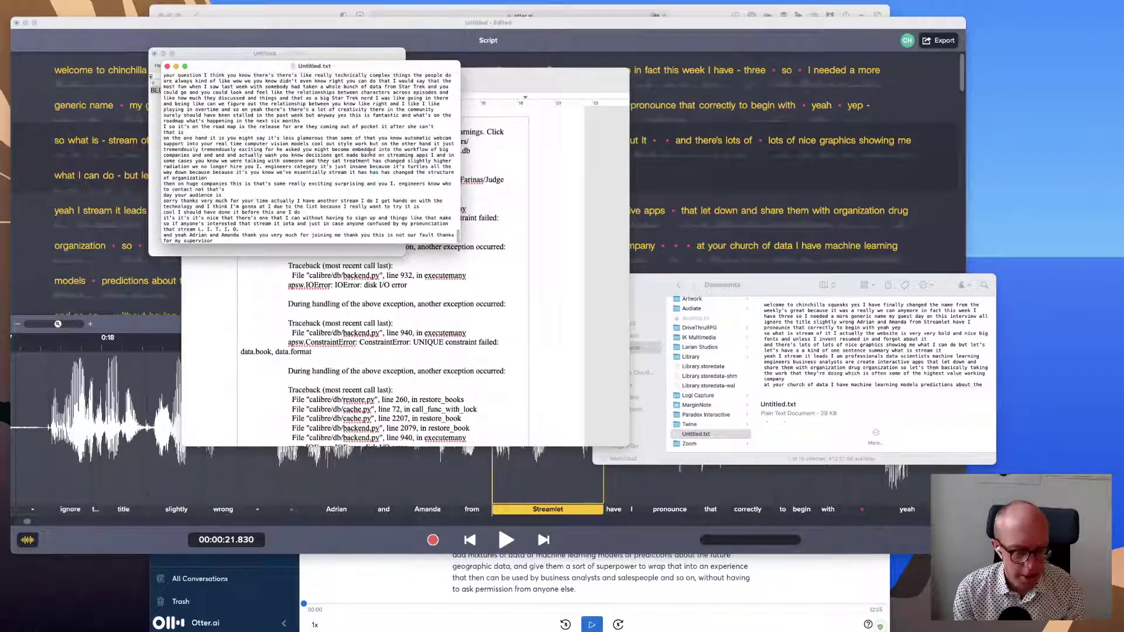
key(super+q)
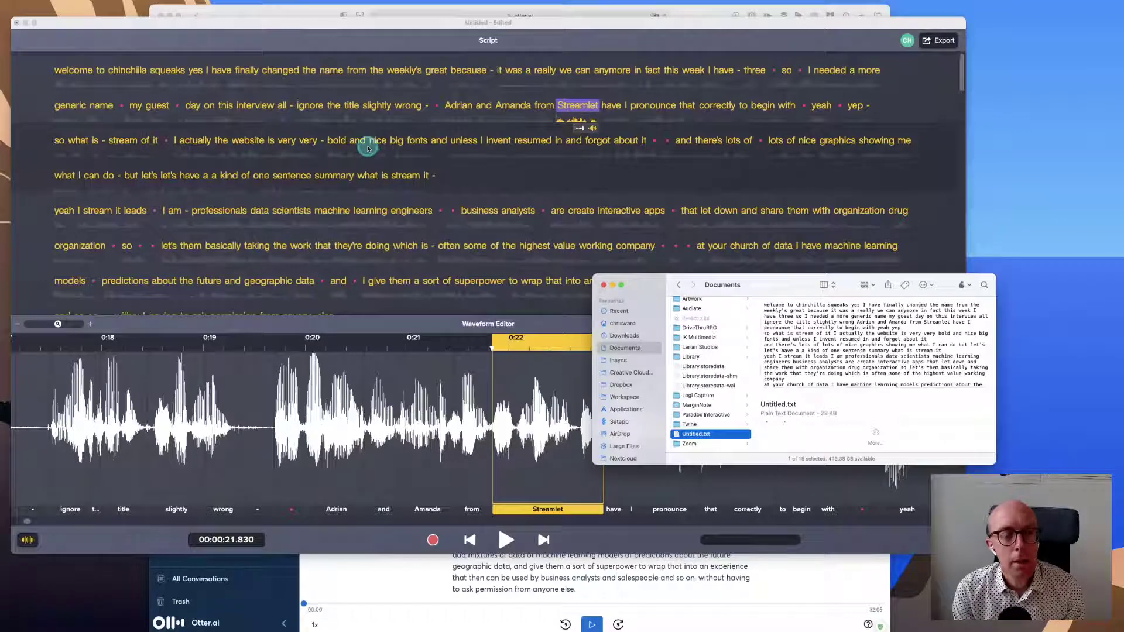
Step: Switch back to the Audiate project and listen to the audio from "Streamlet" through "so what is stream of it"
click(397, 25)
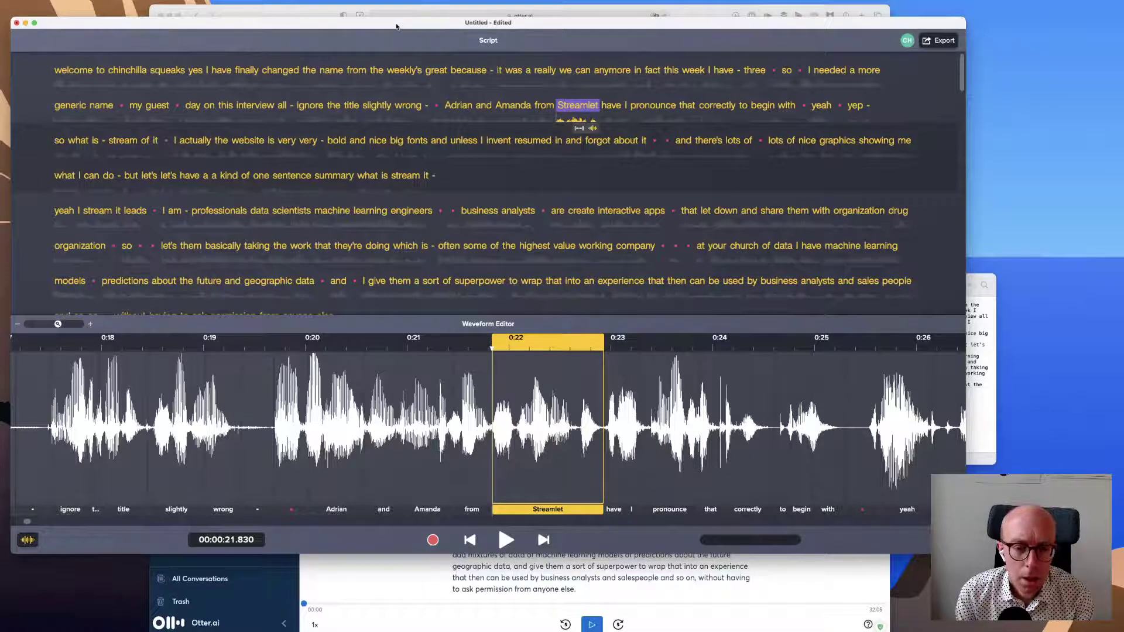
click(945, 44)
click(810, 39)
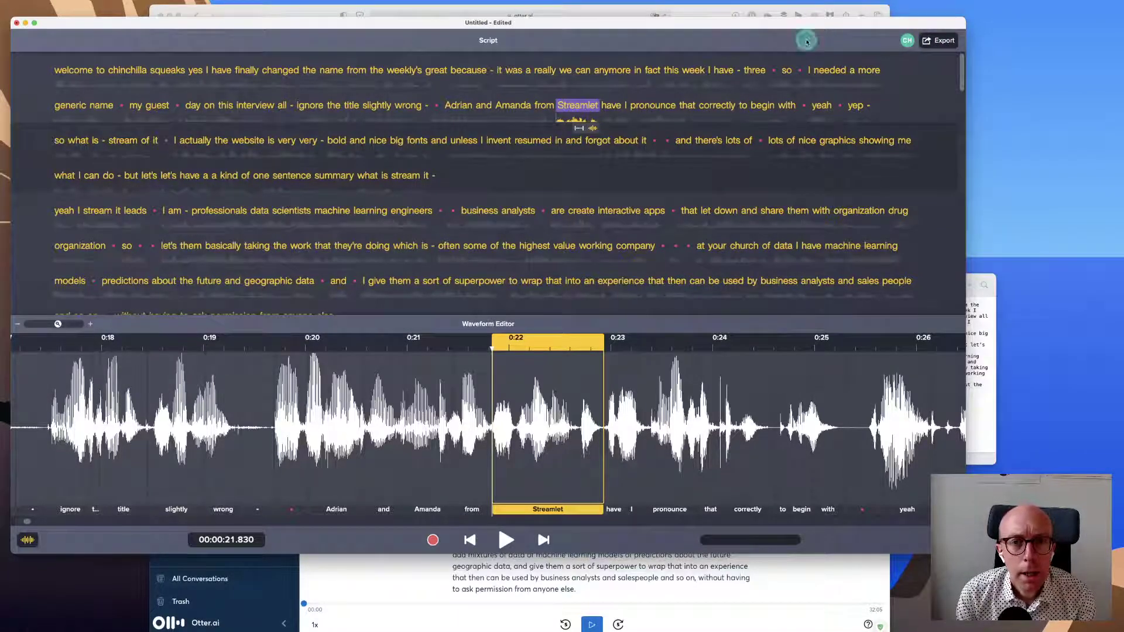
click(507, 540)
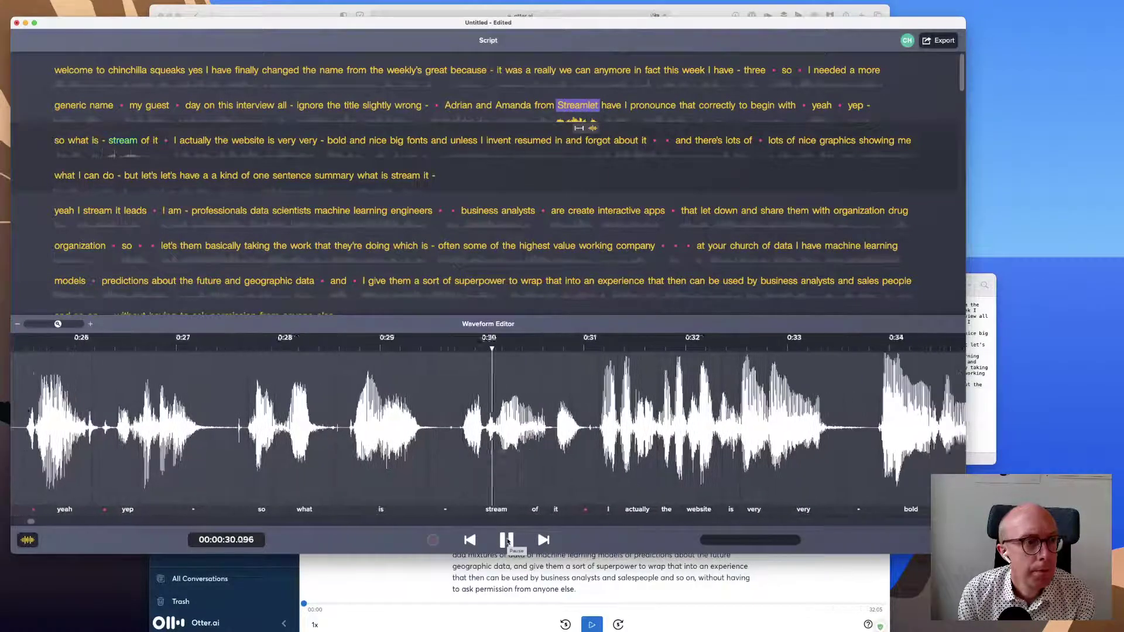
click(507, 540)
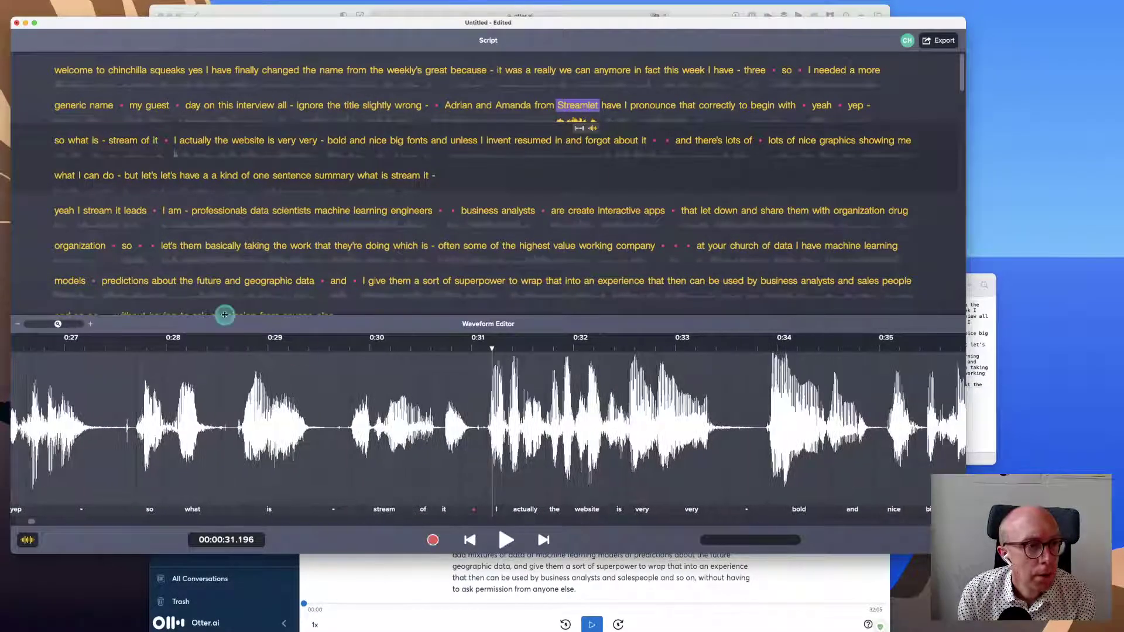
Step: Combine the words "stream of it" after "so what is" into the custom word "Streamlet"
click(372, 510)
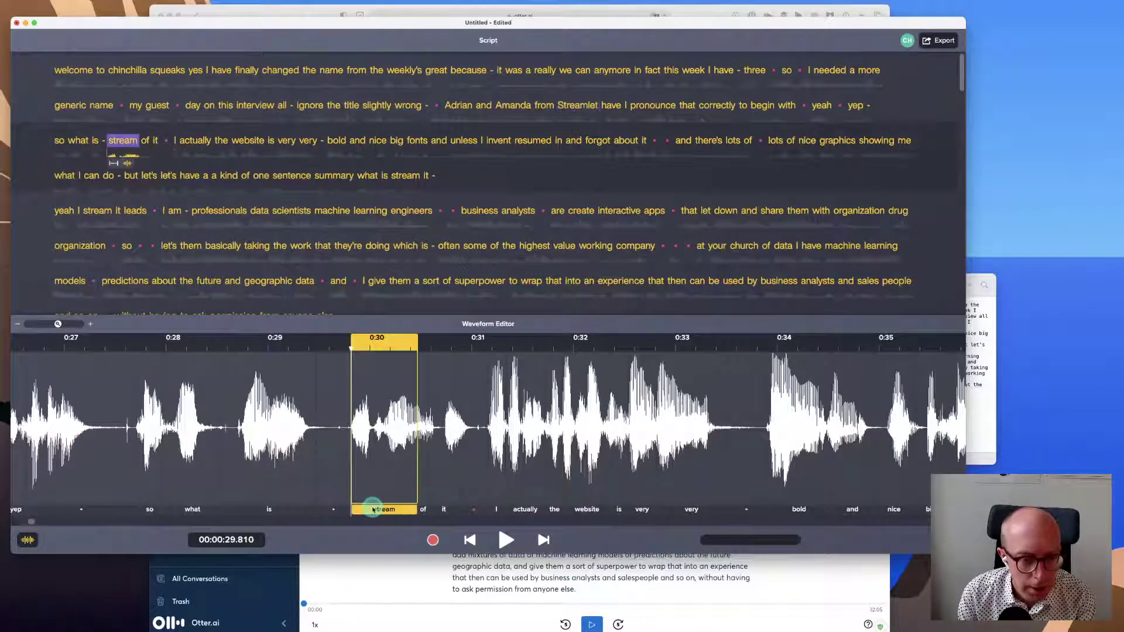
click(434, 464)
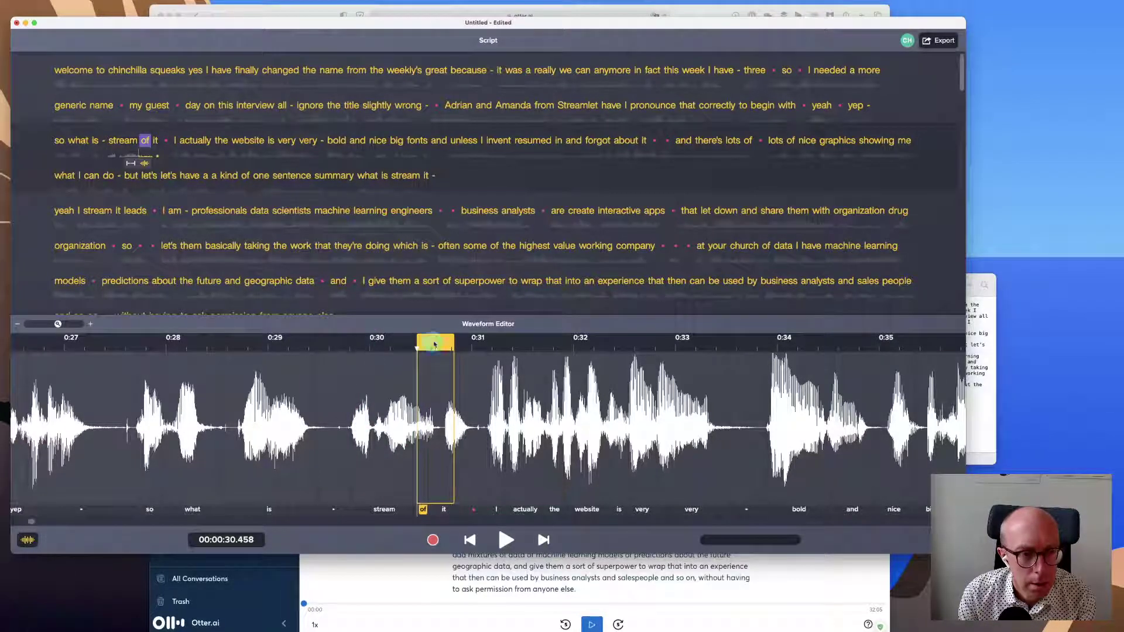
click(351, 345)
drag(109, 141, 158, 142)
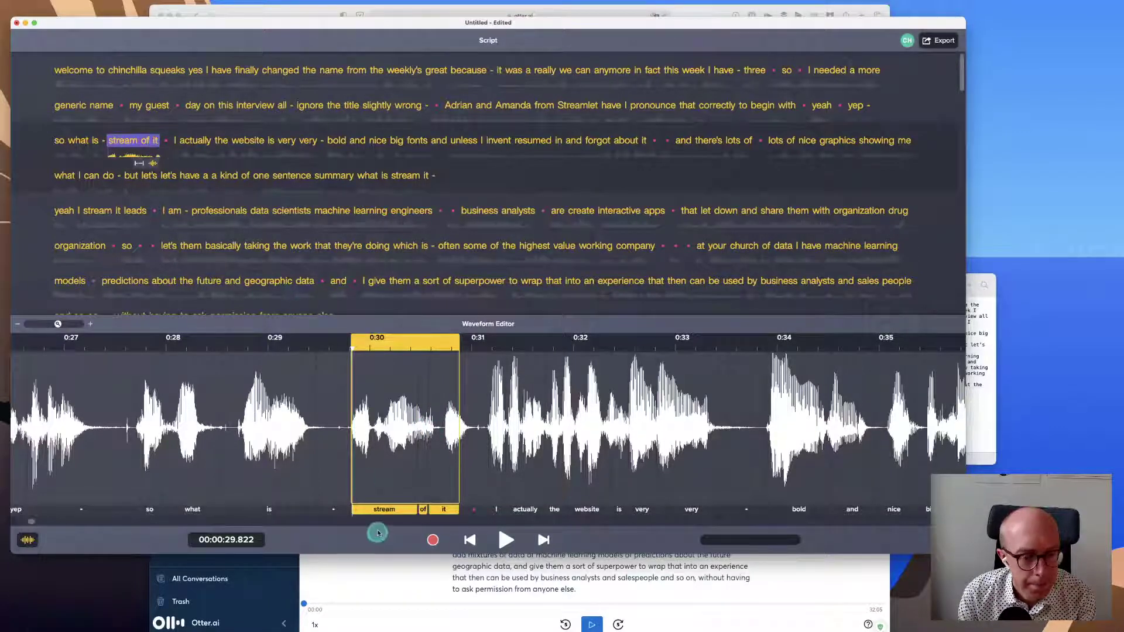
right_click(378, 508)
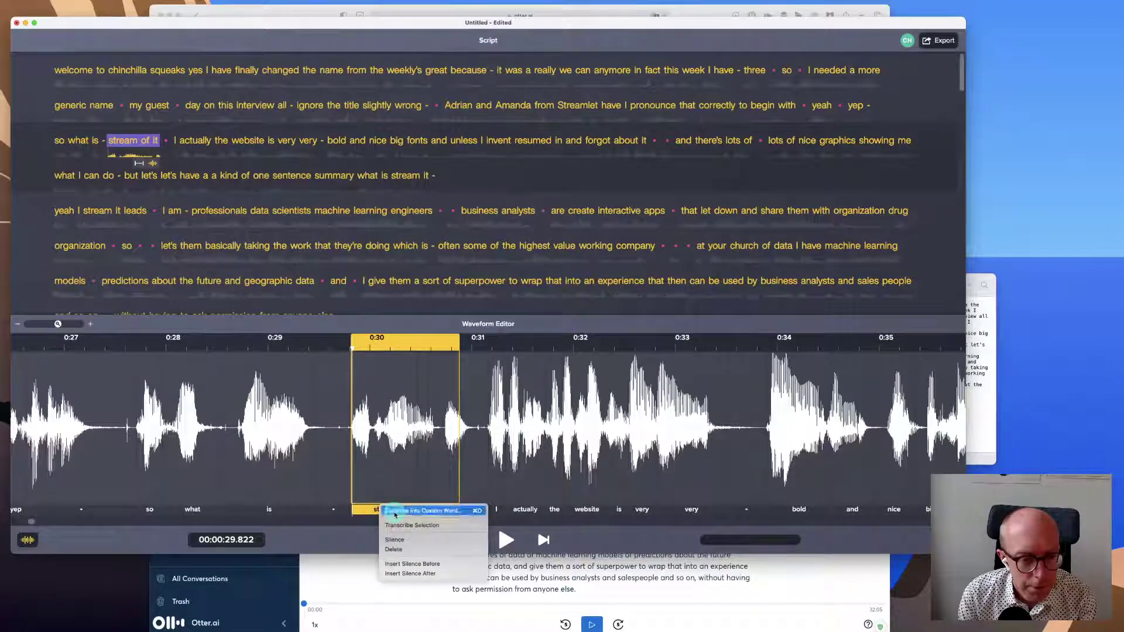
click(395, 511)
text(Streamlet)
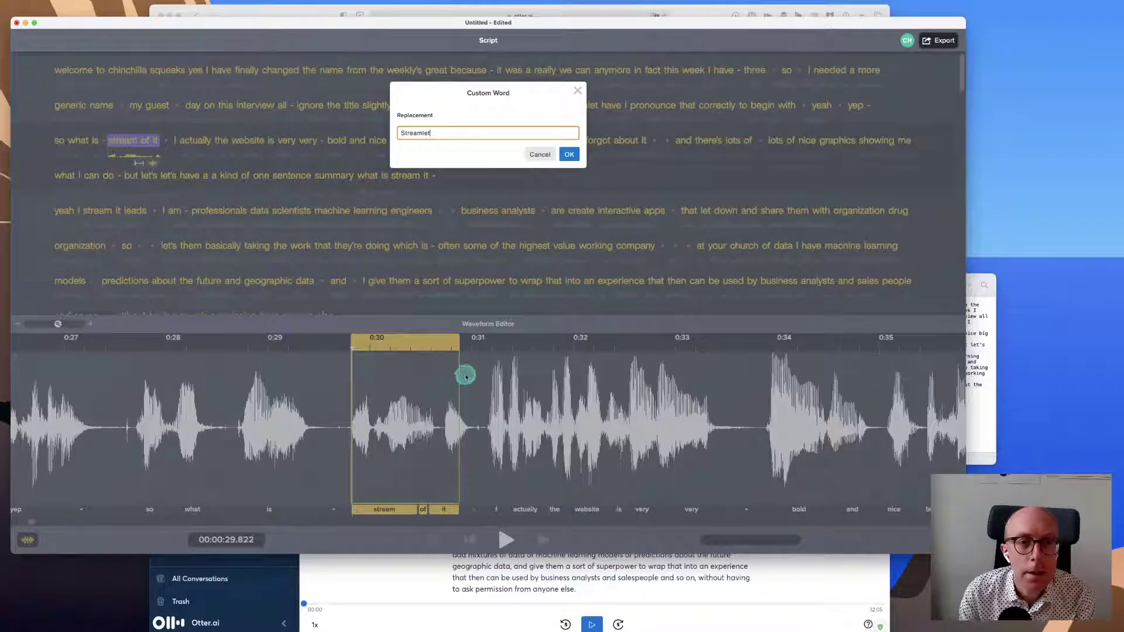
click(569, 156)
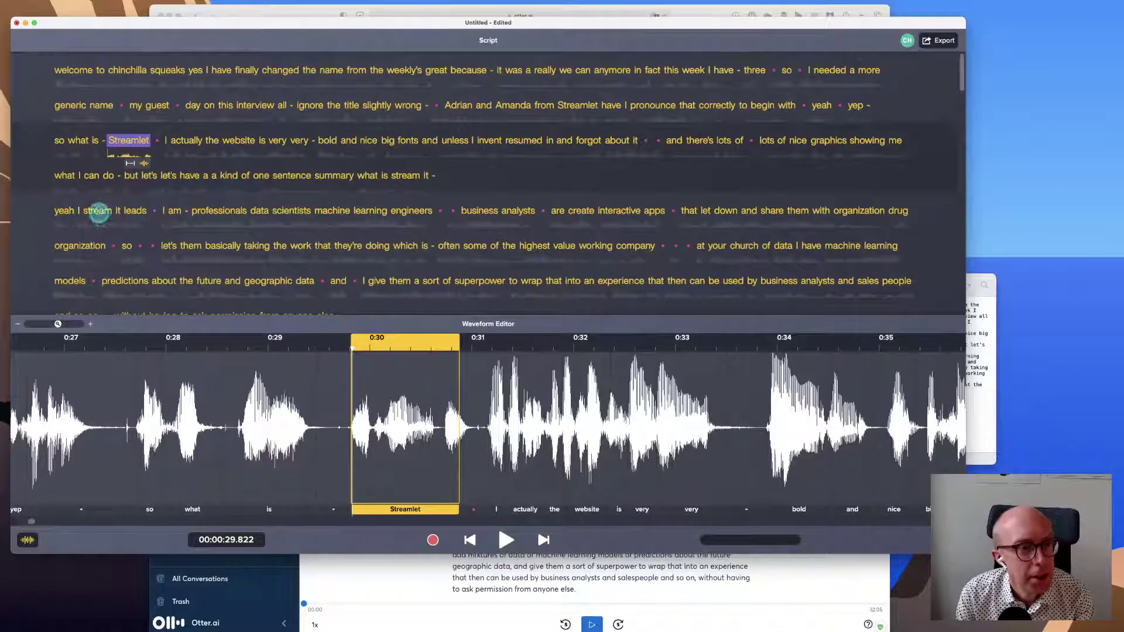
Step: Listen to the words "stream it leads" following "yeah I" in the script
click(159, 211)
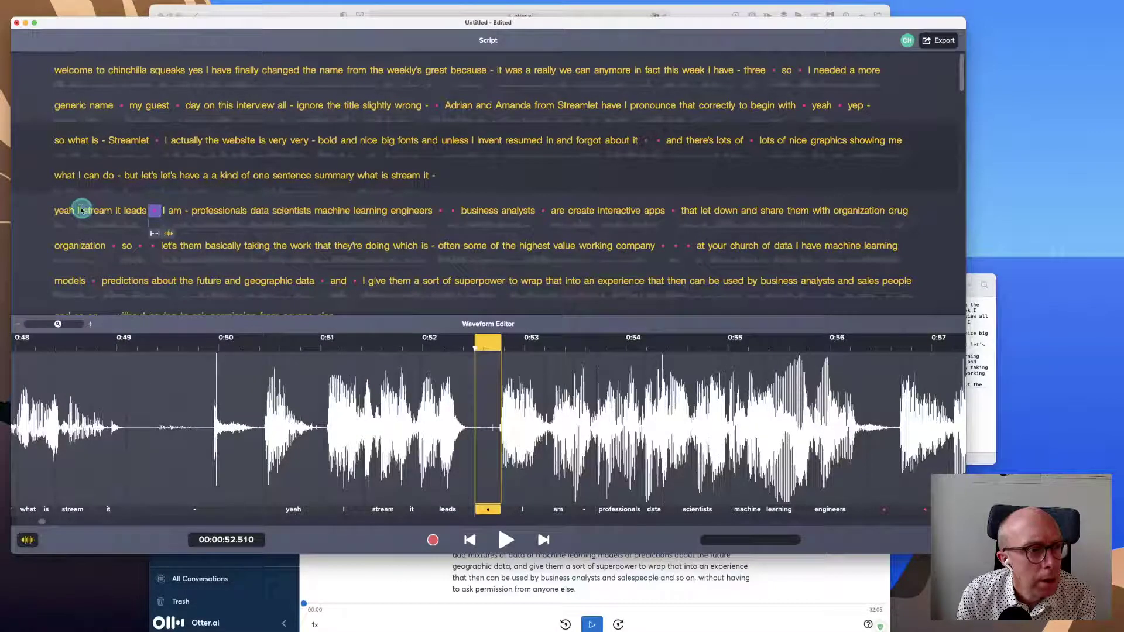
click(97, 212)
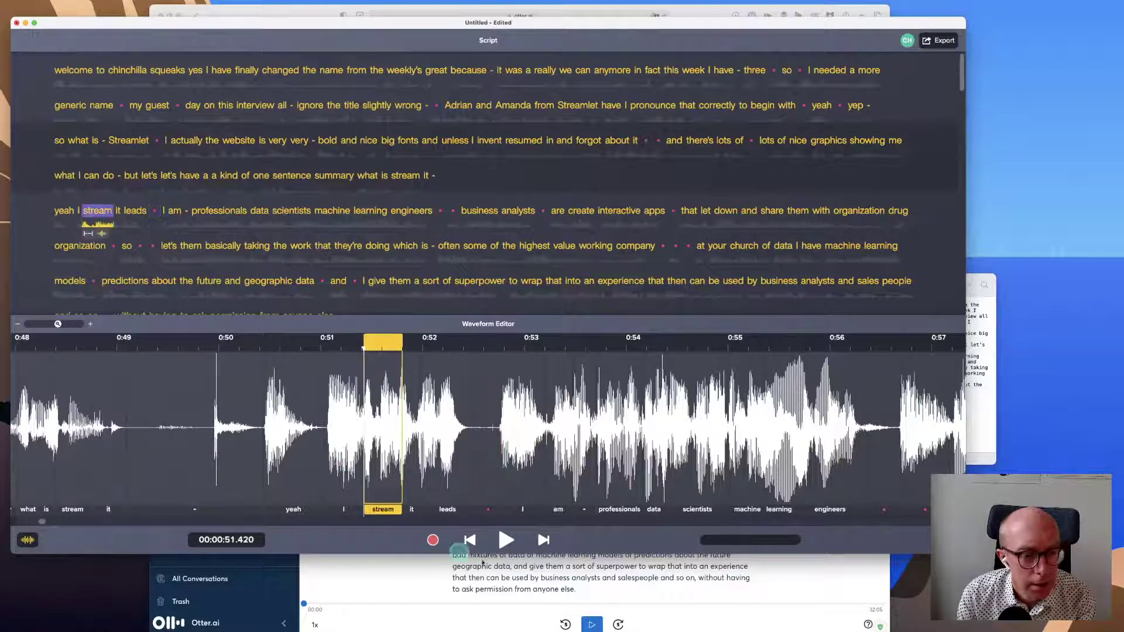
click(504, 542)
click(503, 541)
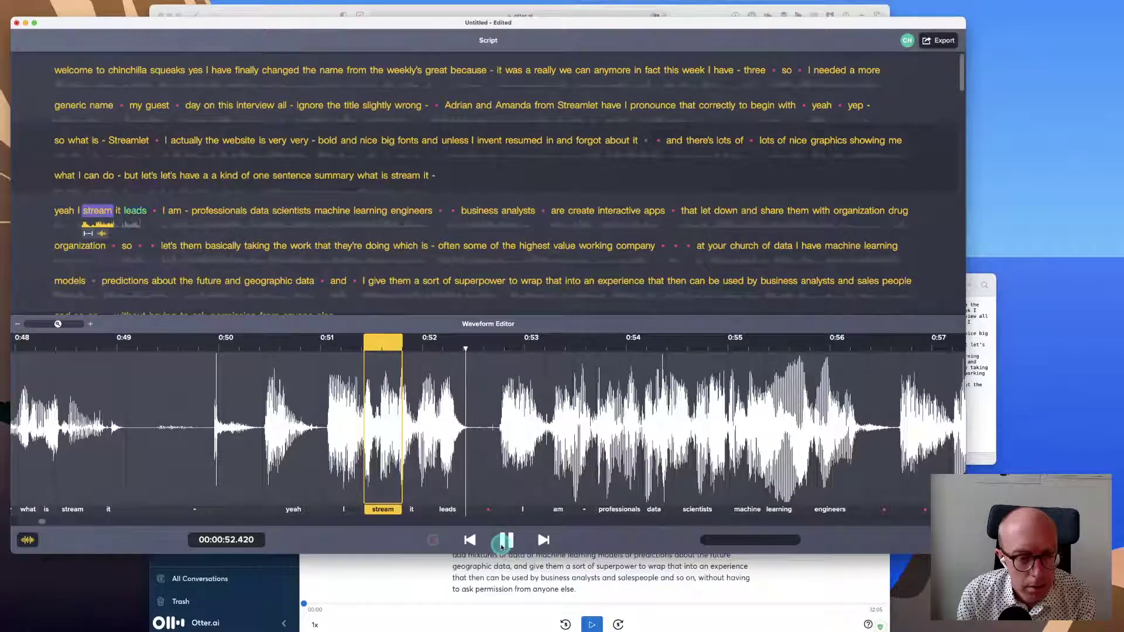
Step: Select the script from its beginning through "yeah I stream it leads" and transcribe that selection again
click(155, 212)
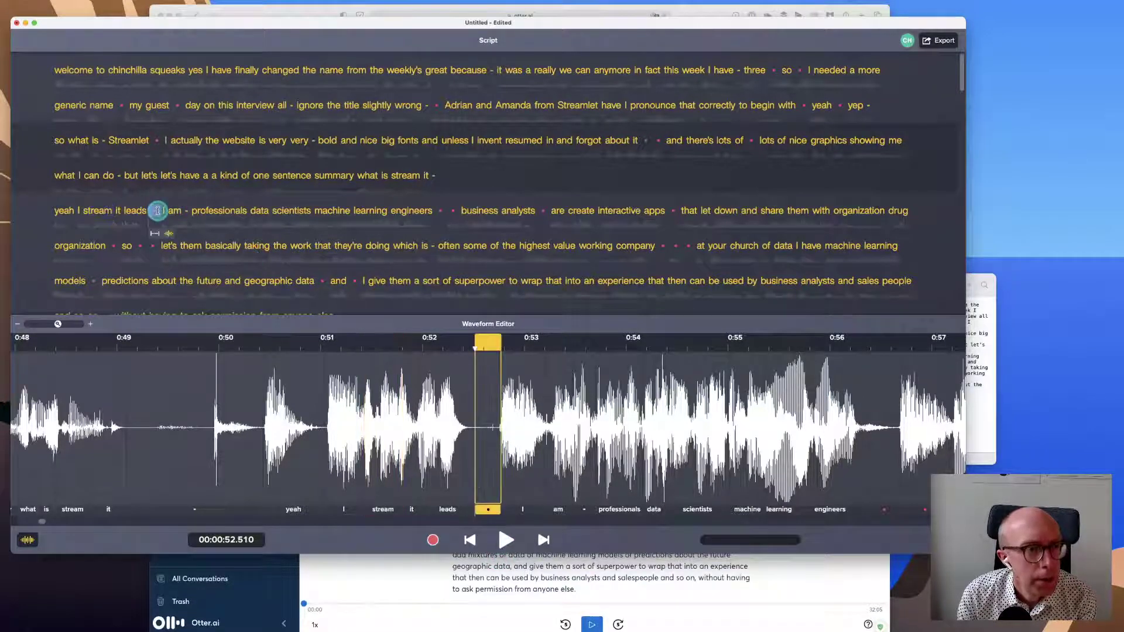
shift+click(135, 211)
key(shift+Up)
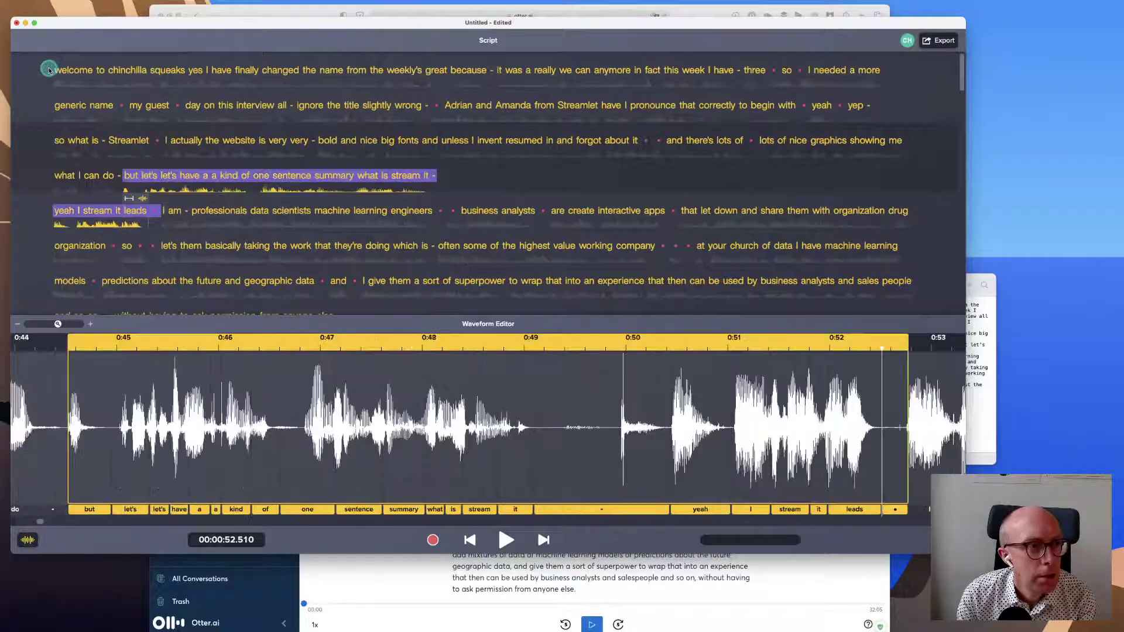
shift+click(49, 70)
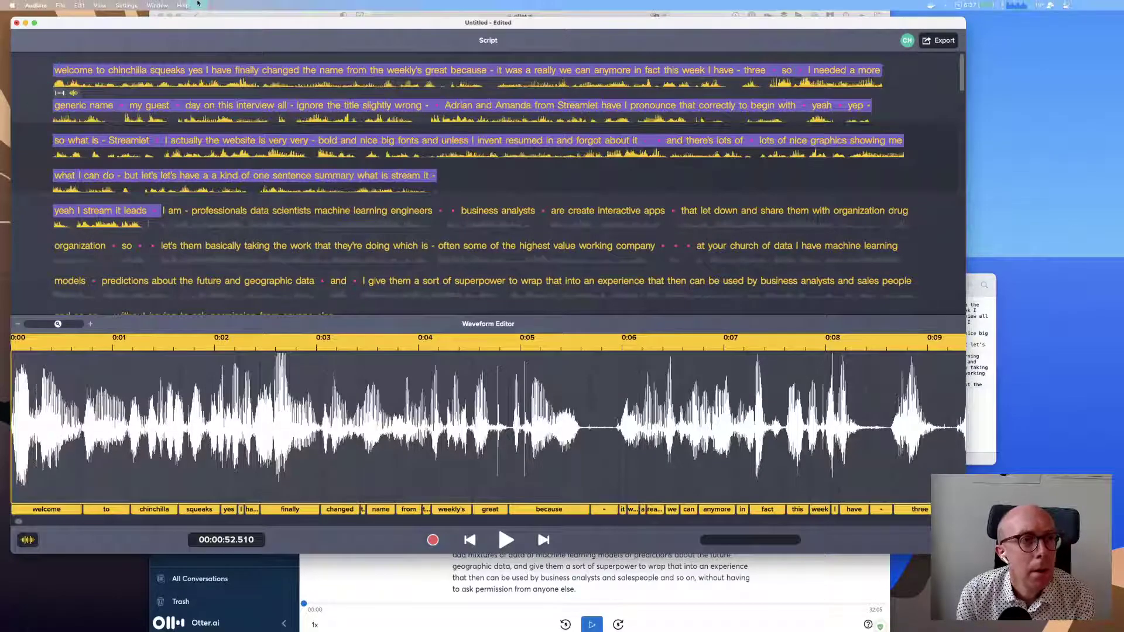
click(133, 5)
click(130, 5)
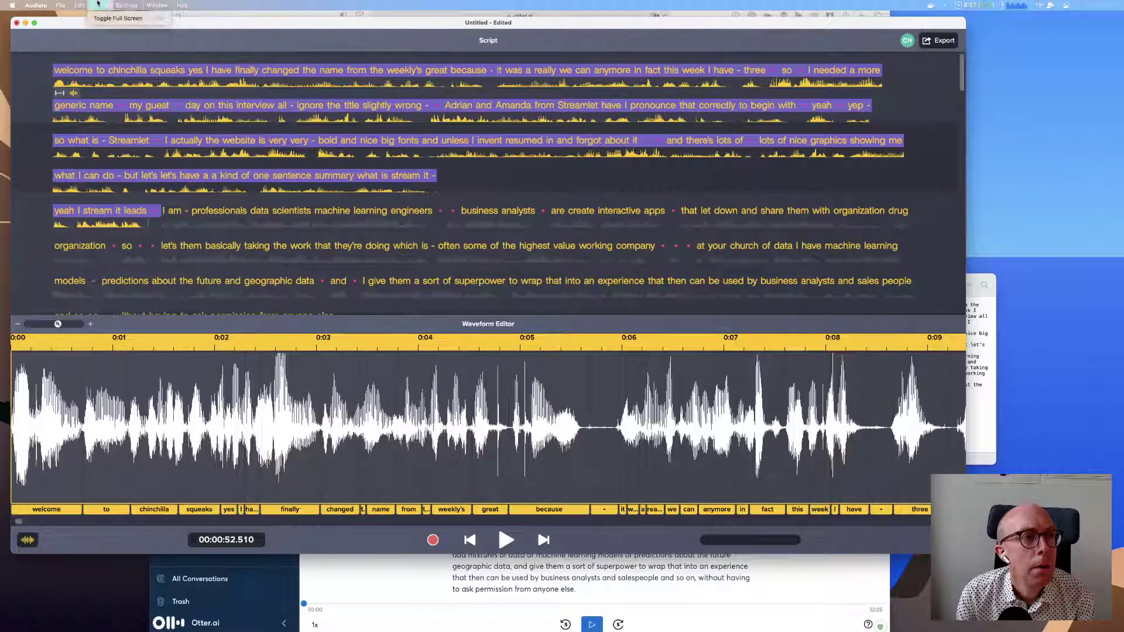
click(67, 4)
click(67, 4)
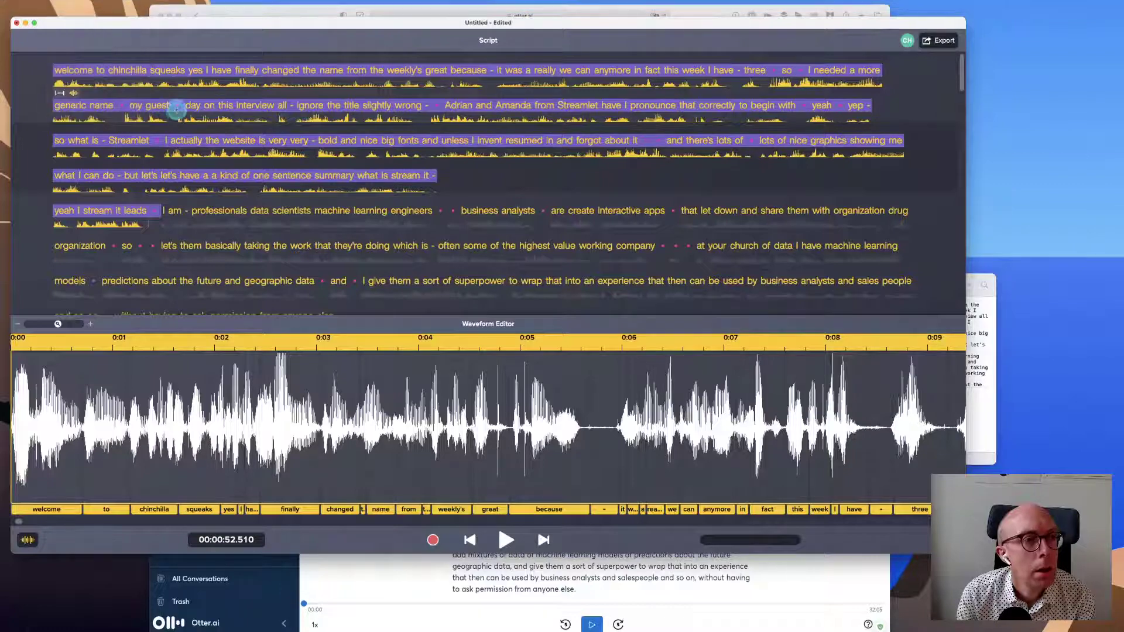
right_click(178, 107)
click(199, 125)
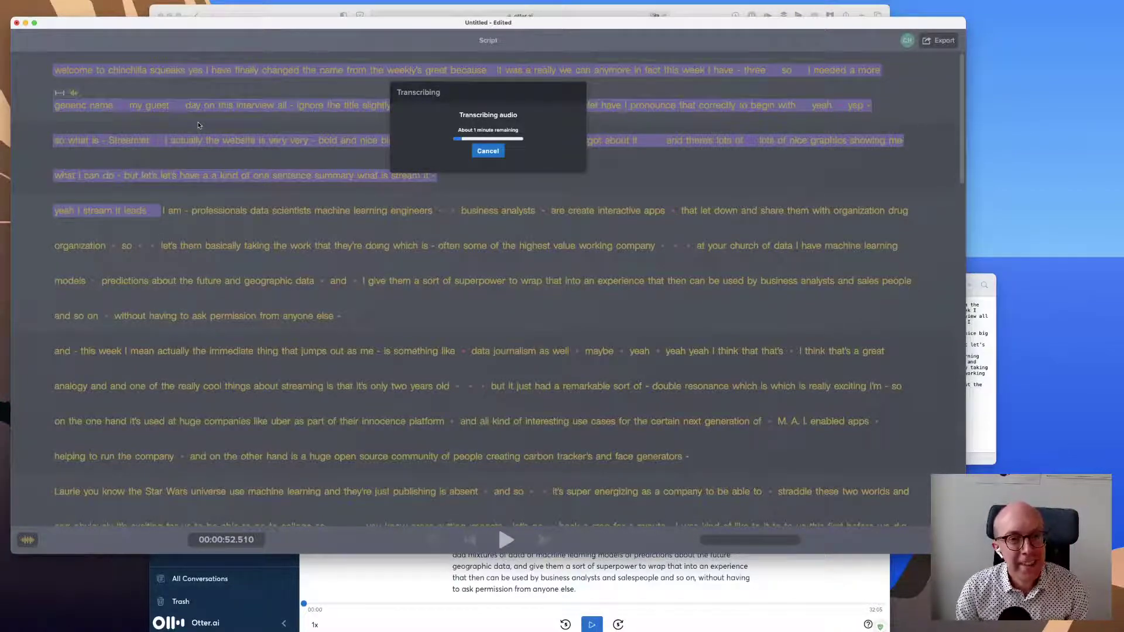
Step: Switch to the Streamlit_mixdown conversation in Otter.ai and request a rematch of its speakers
key(super+Tab)
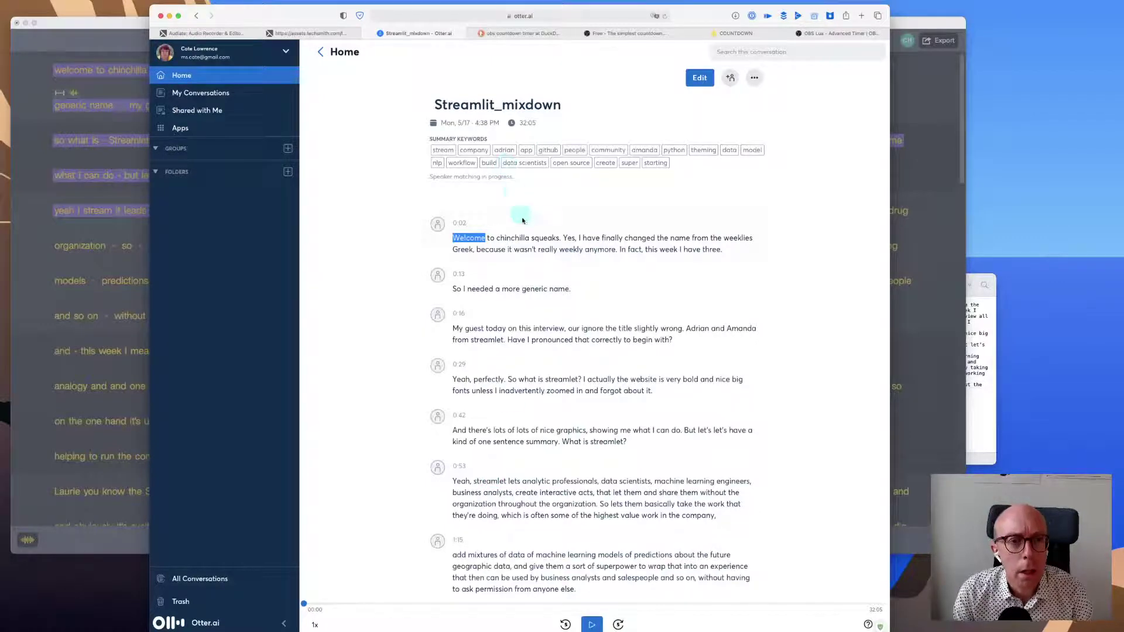
scroll(561, 354, down, 4)
scroll(560, 354, up, 4)
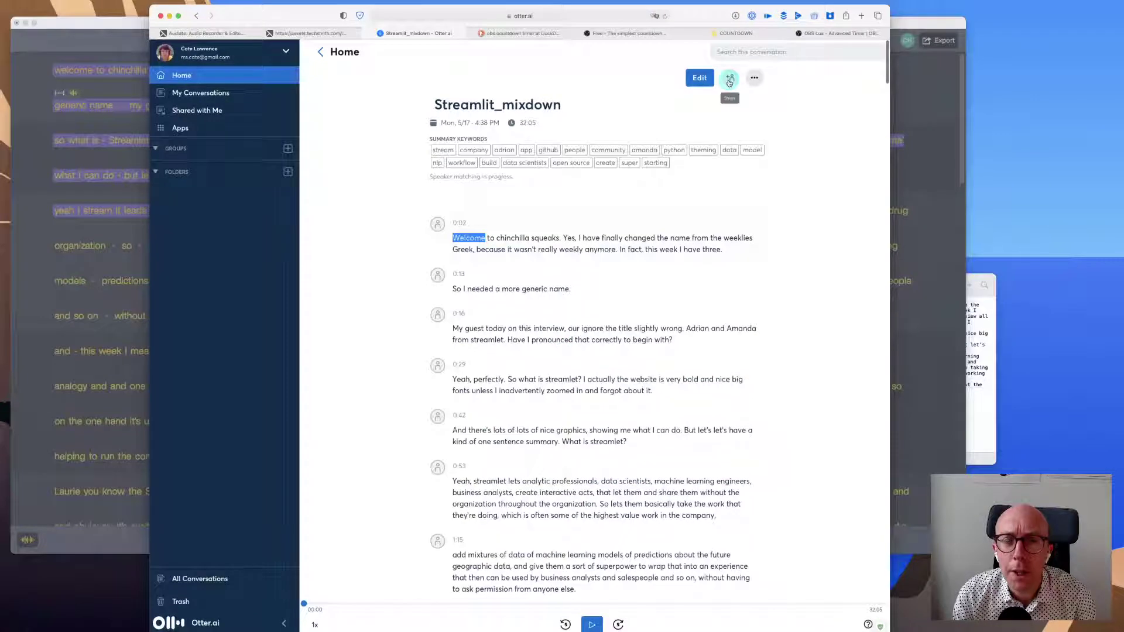
click(755, 79)
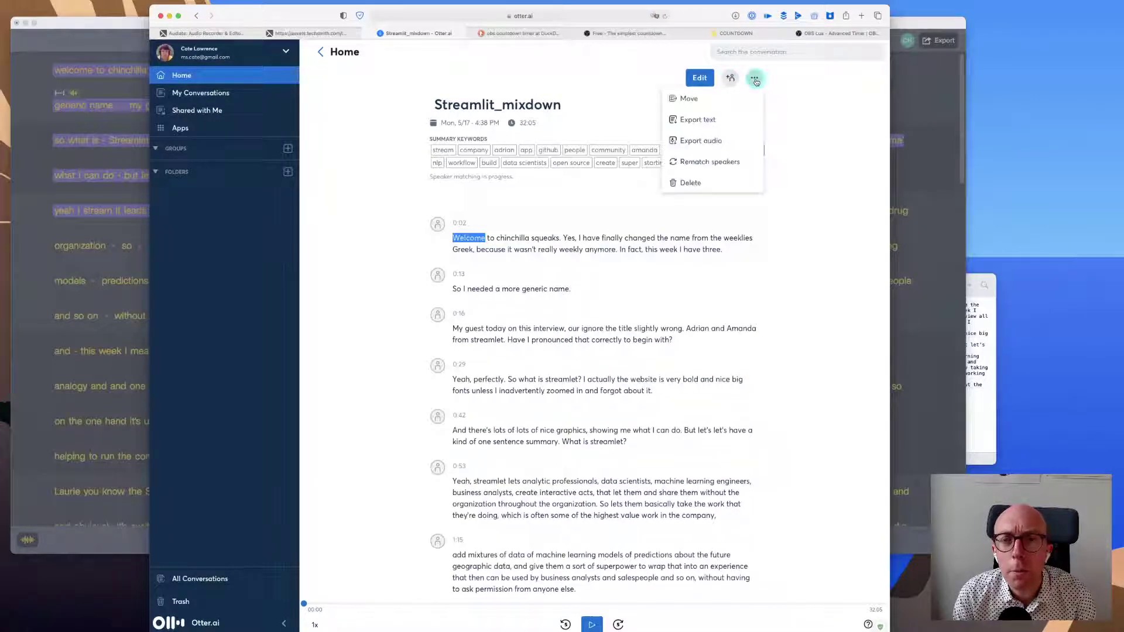
click(707, 163)
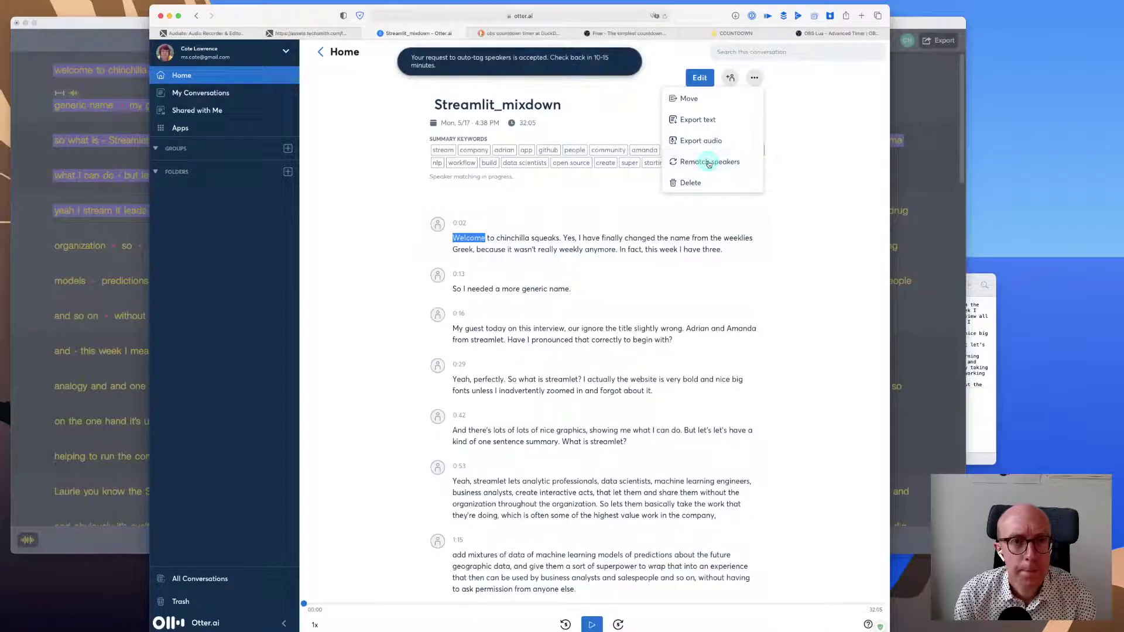
Step: Return to Audiate and undo the re-transcription of the selected opening passage
click(130, 165)
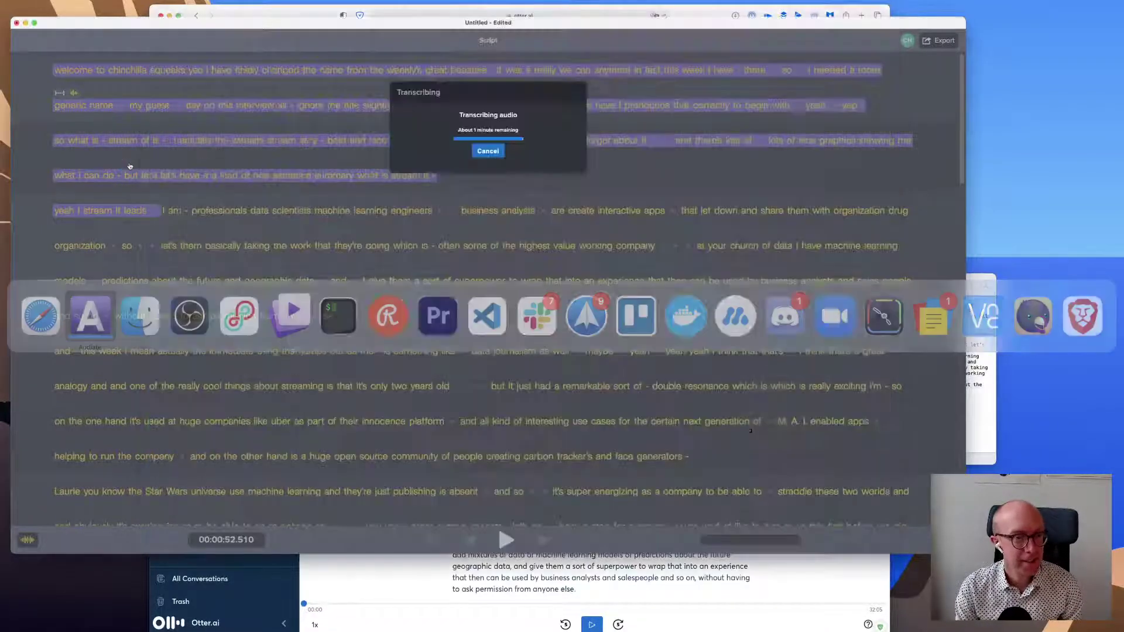
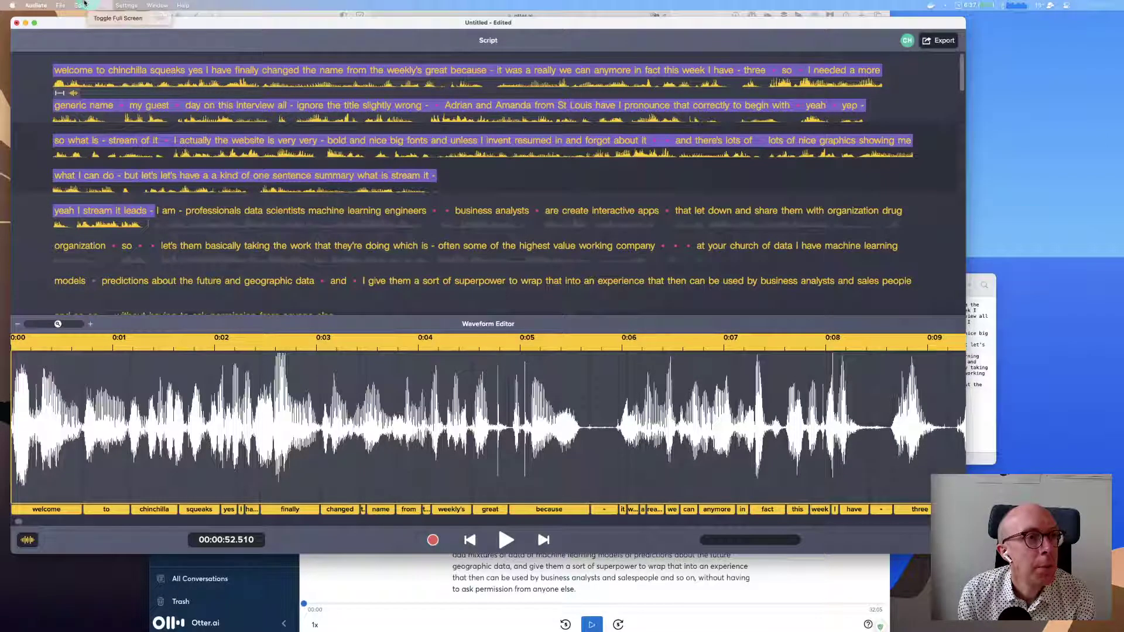
click(81, 4)
click(85, 16)
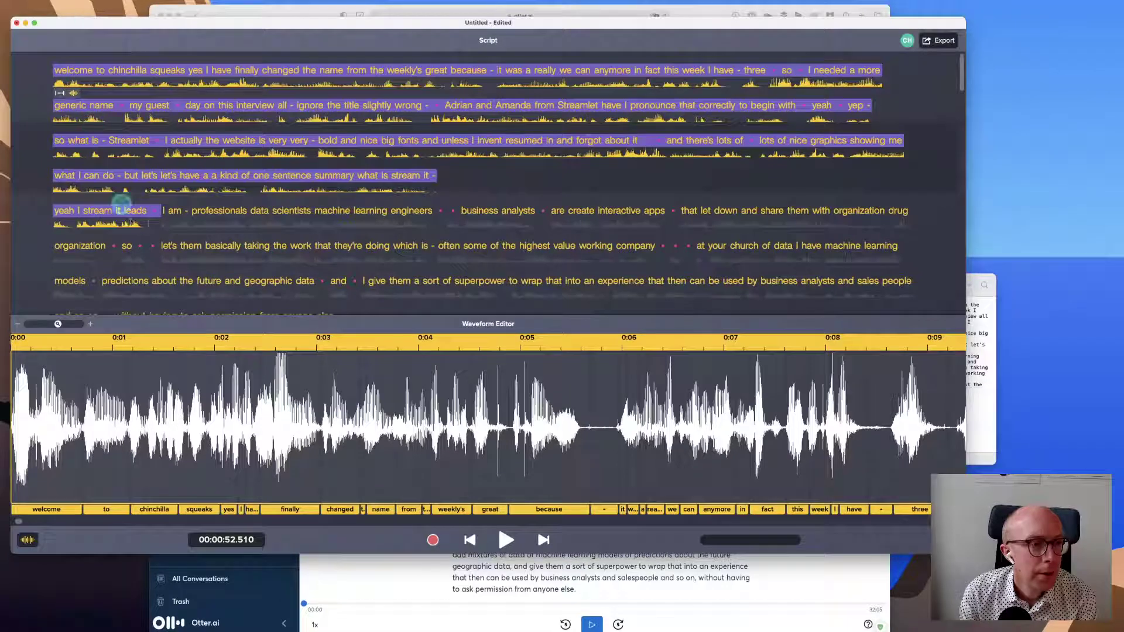
Step: Combine the words "stream it" after "yeah I" into the custom word "Streamlet"
click(158, 214)
click(102, 211)
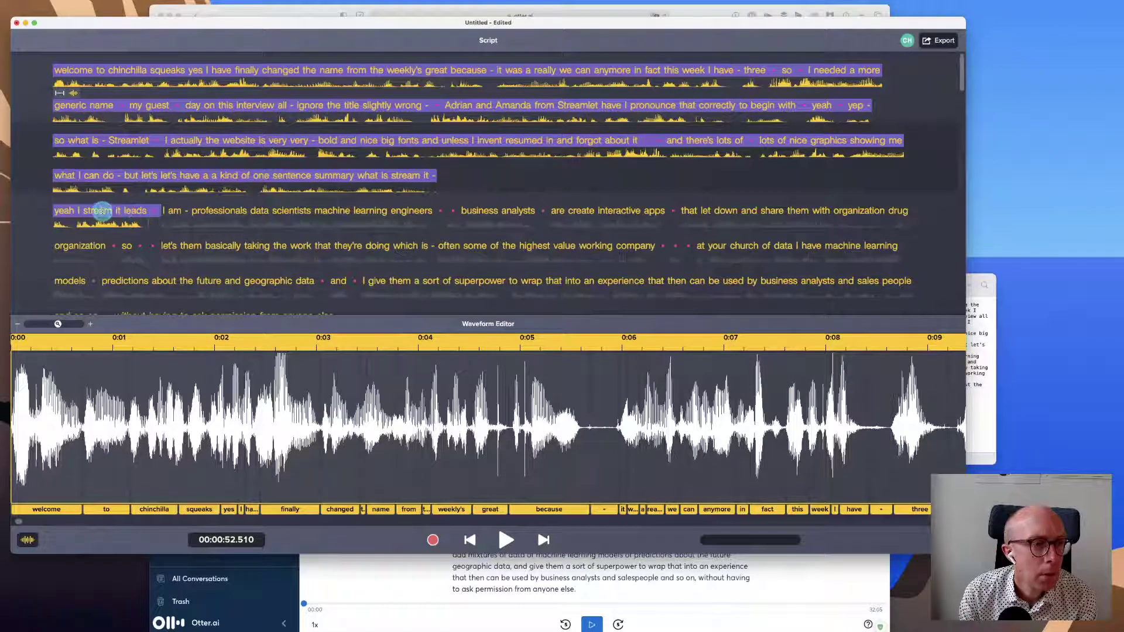
click(102, 211)
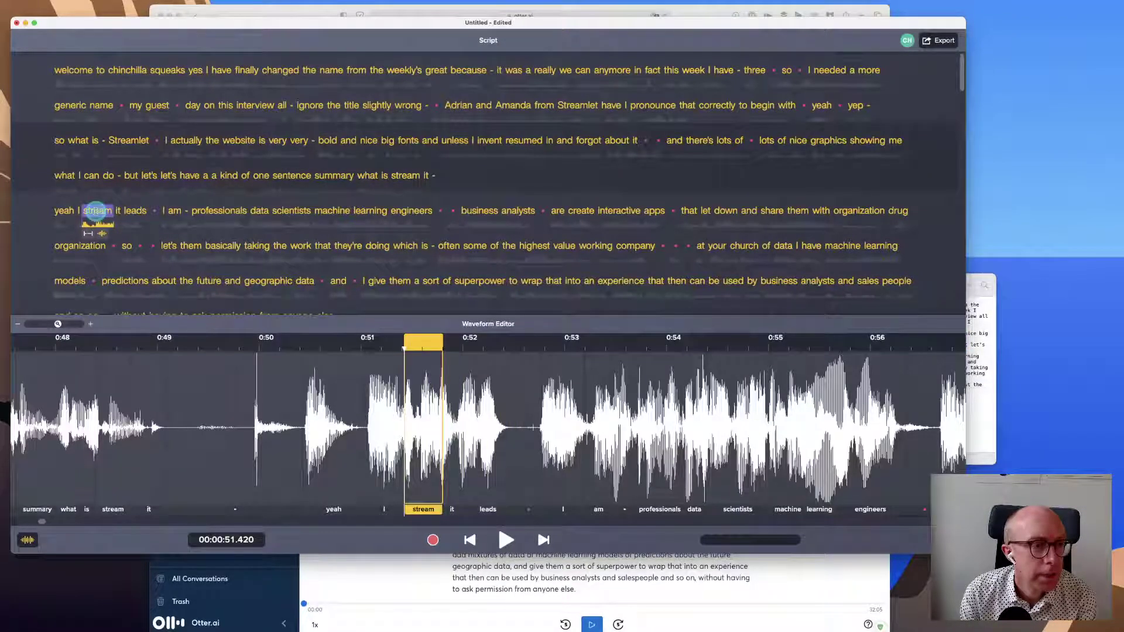
drag(83, 213, 117, 234)
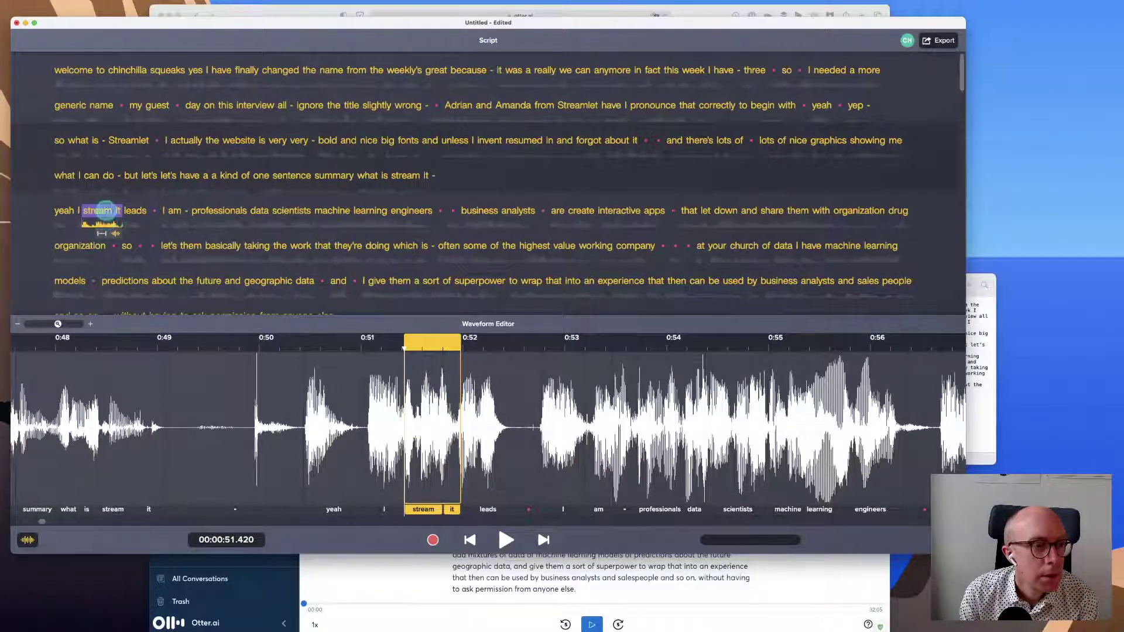
right_click(424, 512)
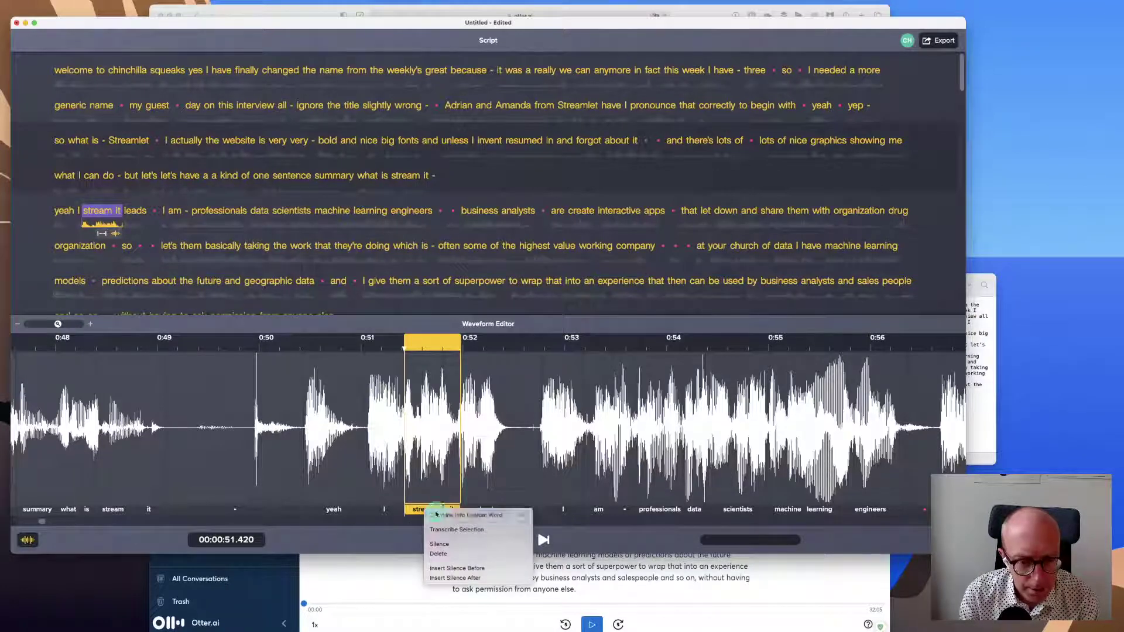
click(436, 514)
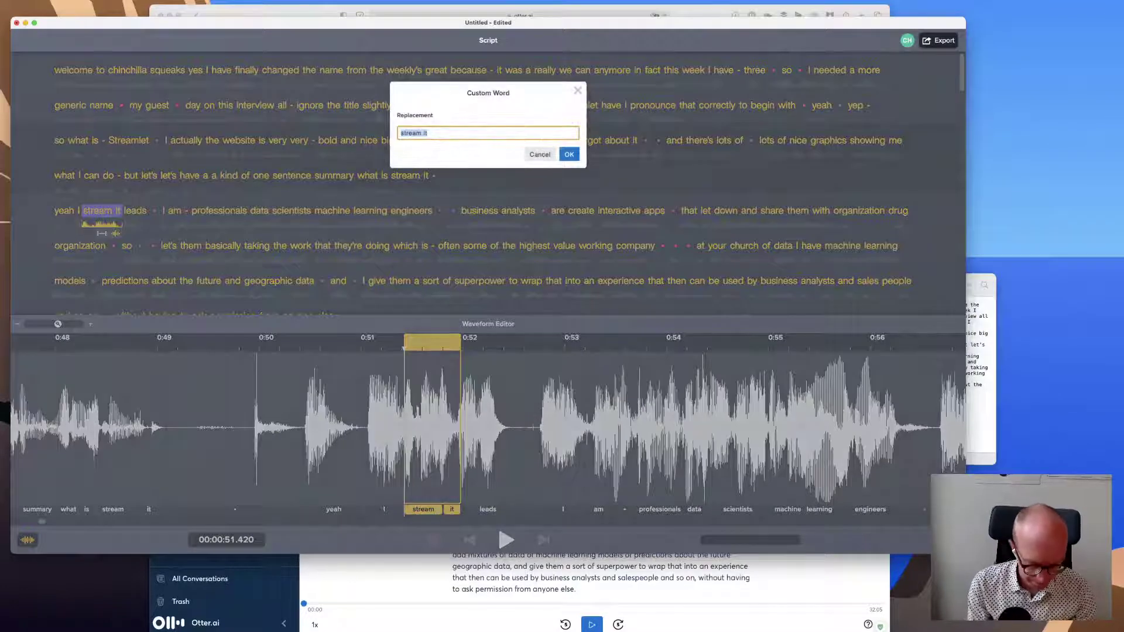
text(Stre)
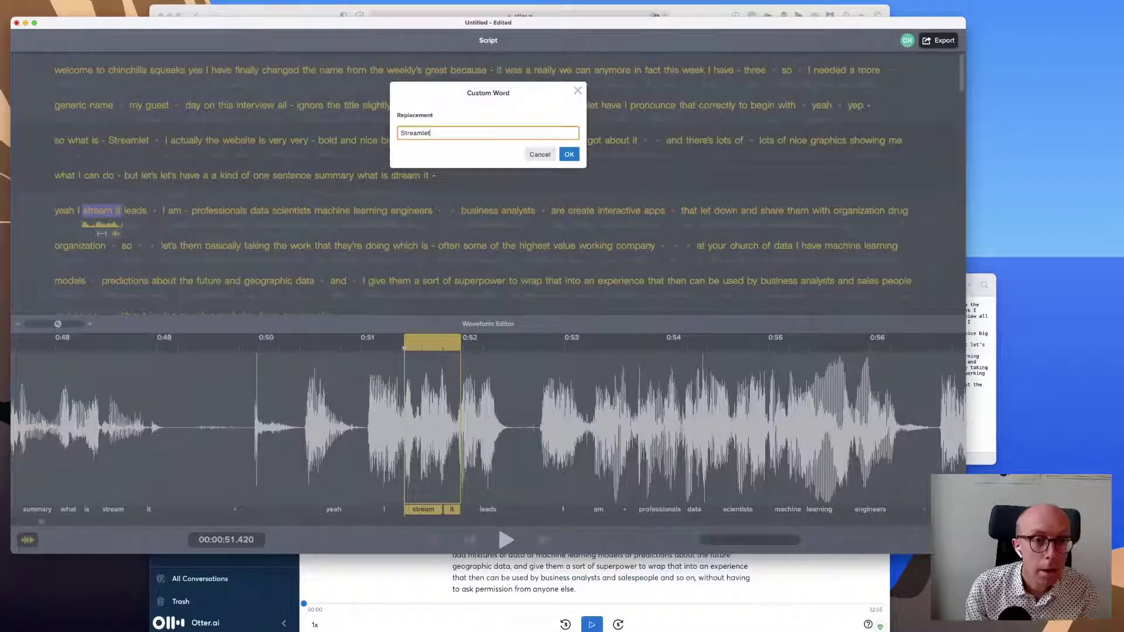
click(569, 154)
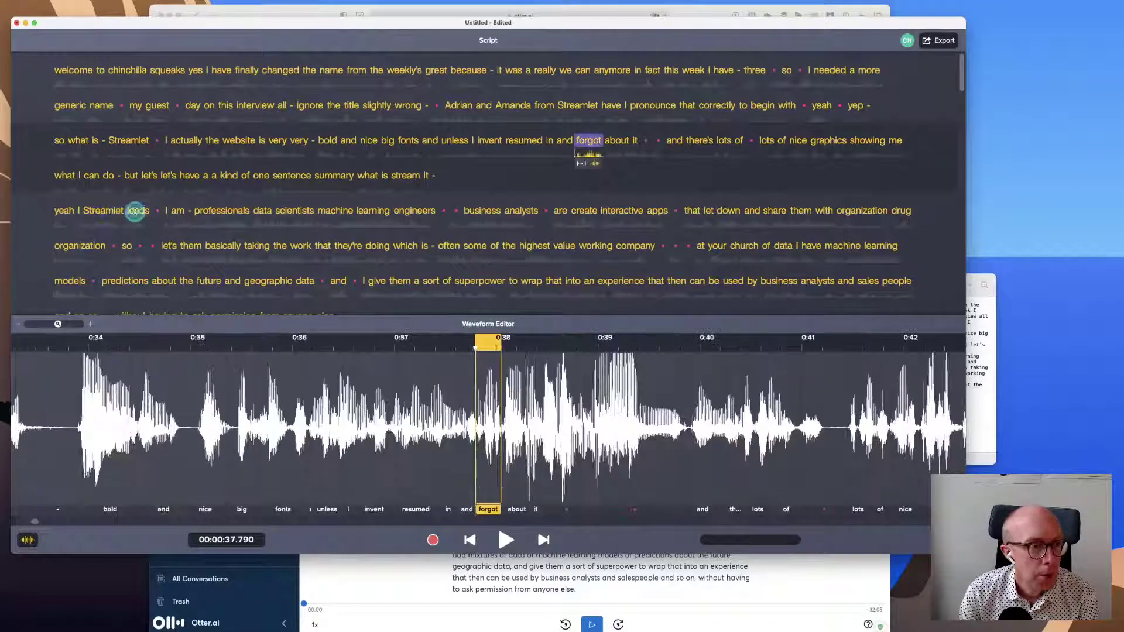
Step: Replace the word "leads" after "yeah I Streamlet" with the custom word "lets"
click(138, 211)
click(487, 510)
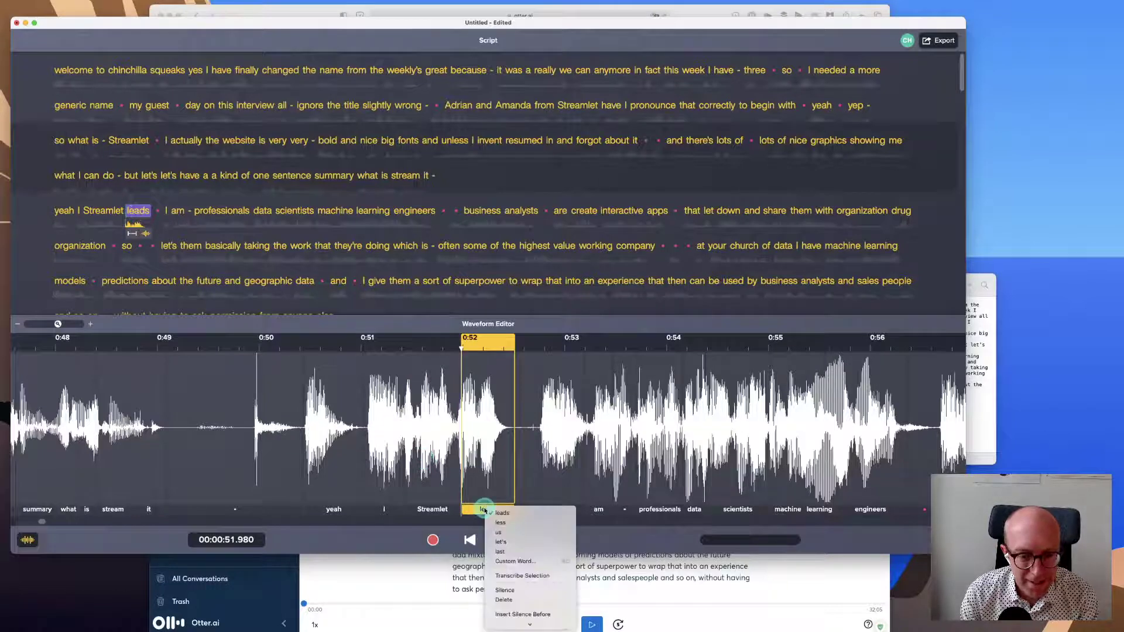
click(507, 545)
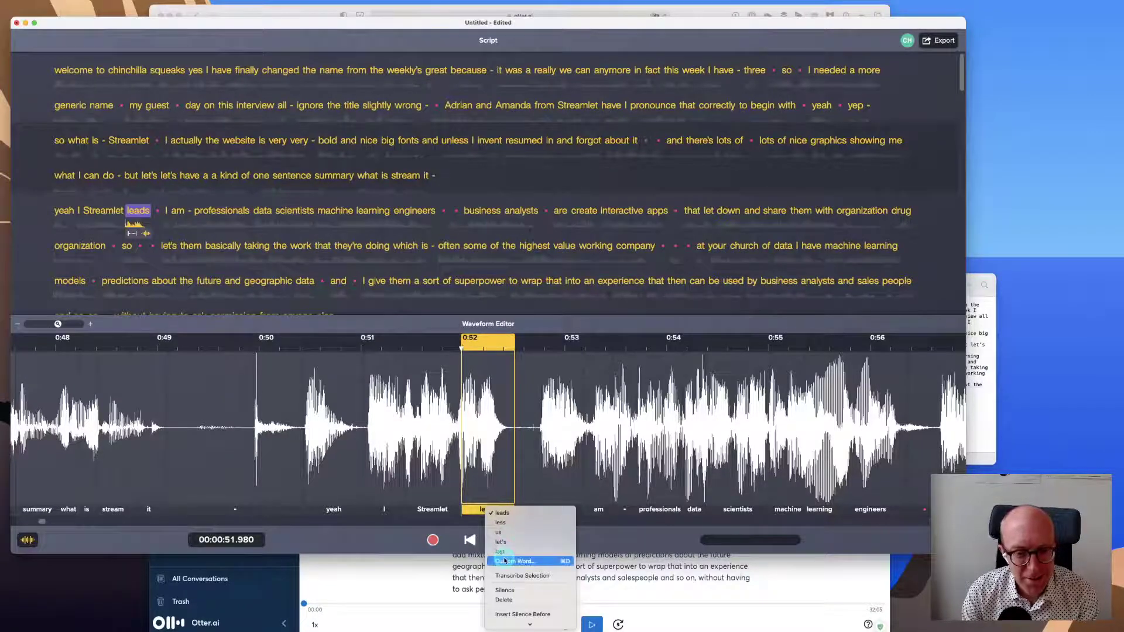
click(503, 561)
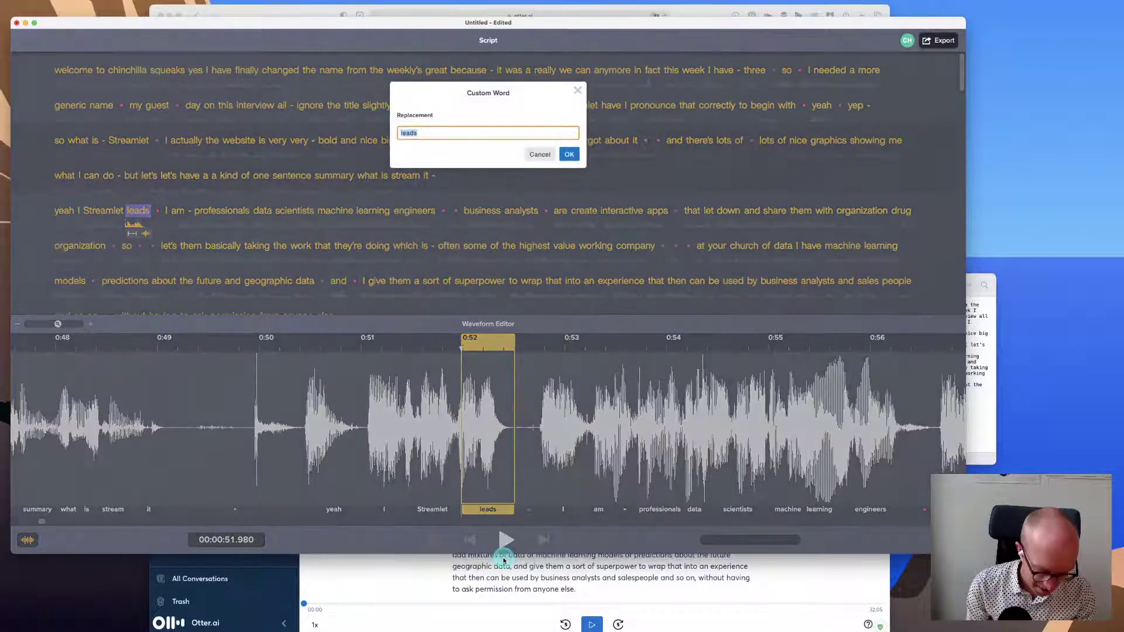
text(letys)
key(BackSpace)
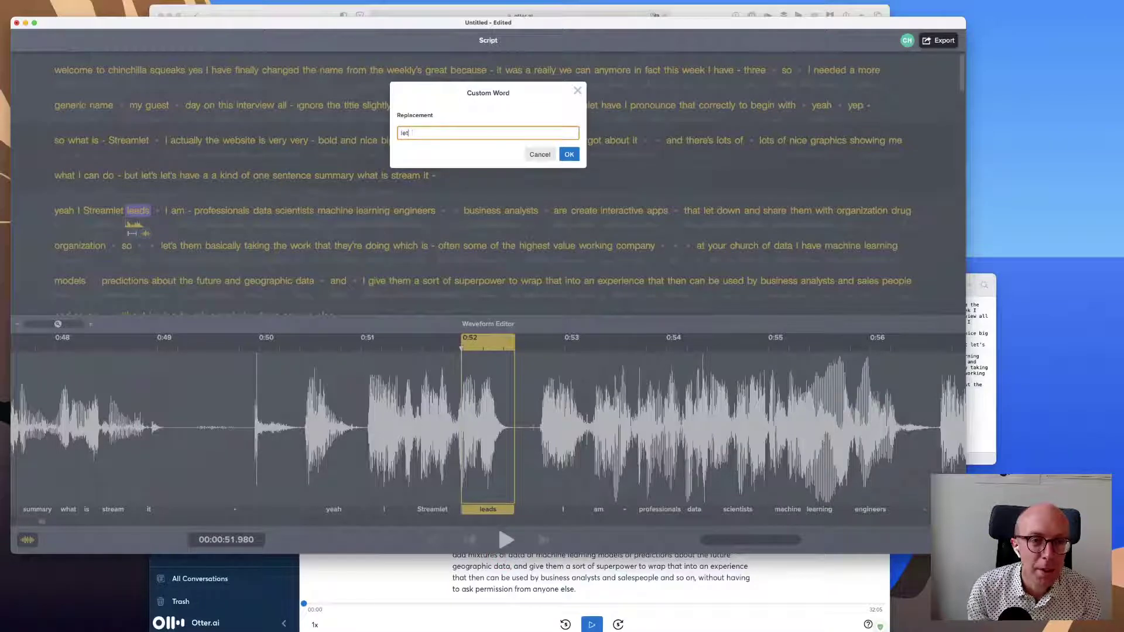
text(s)
click(569, 156)
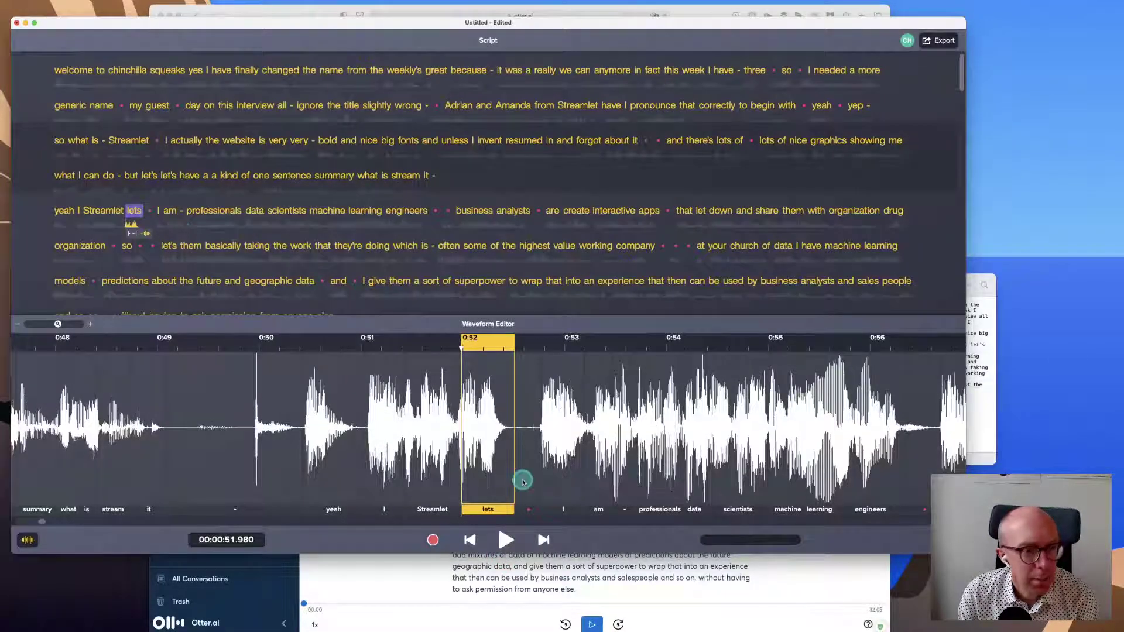
Step: Listen to the passage from "lets" onward and silence the stray "I" before "am"
click(506, 539)
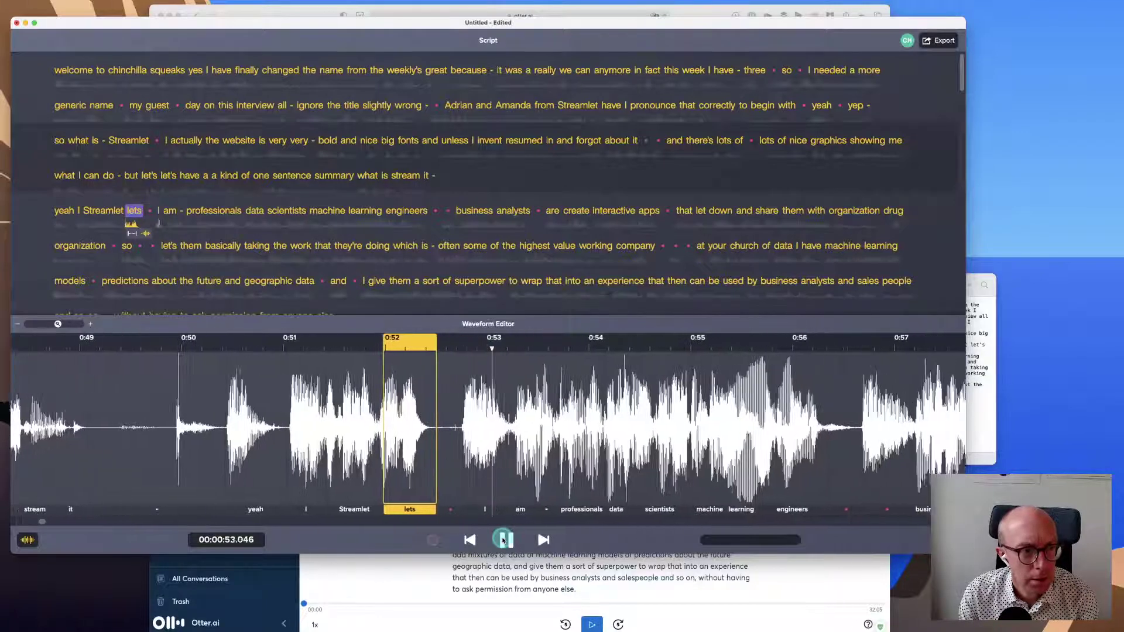
click(502, 540)
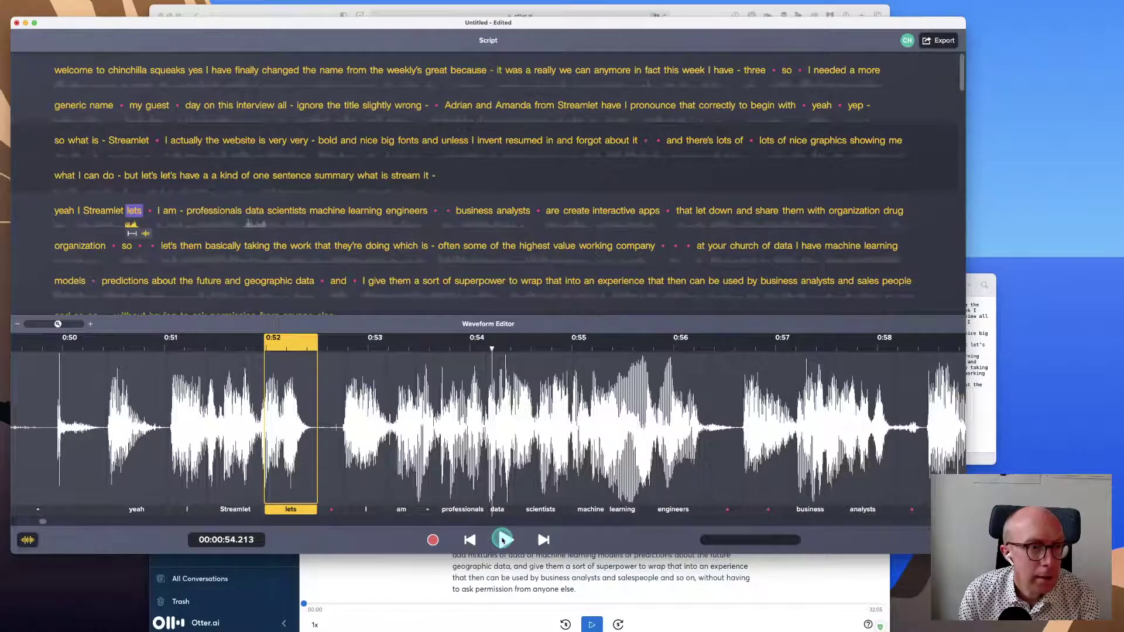
click(158, 211)
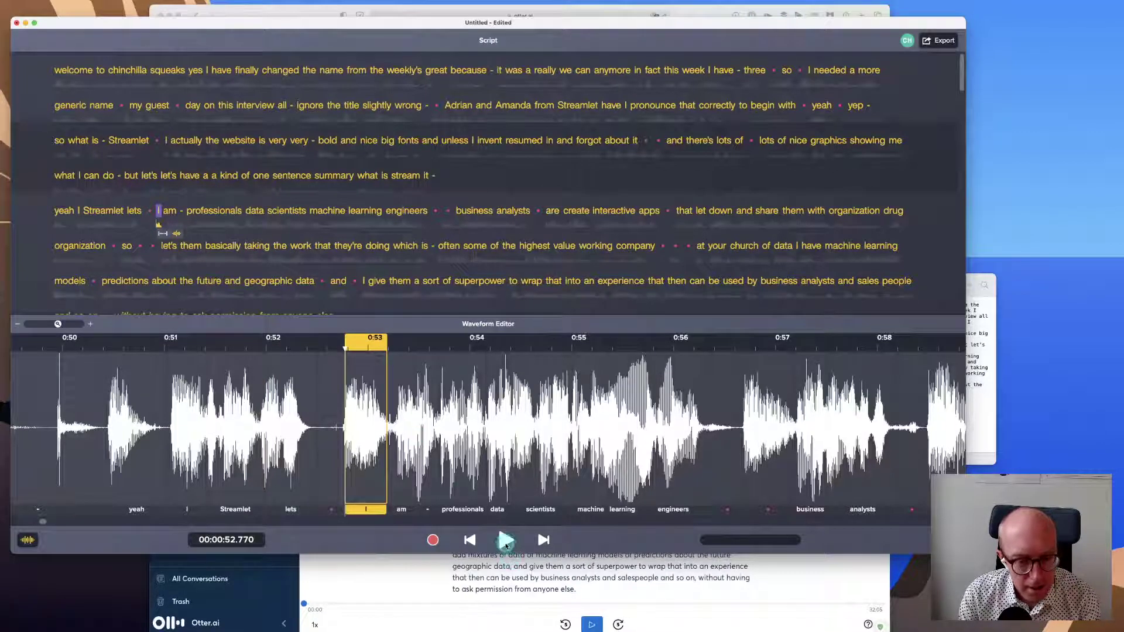
click(506, 544)
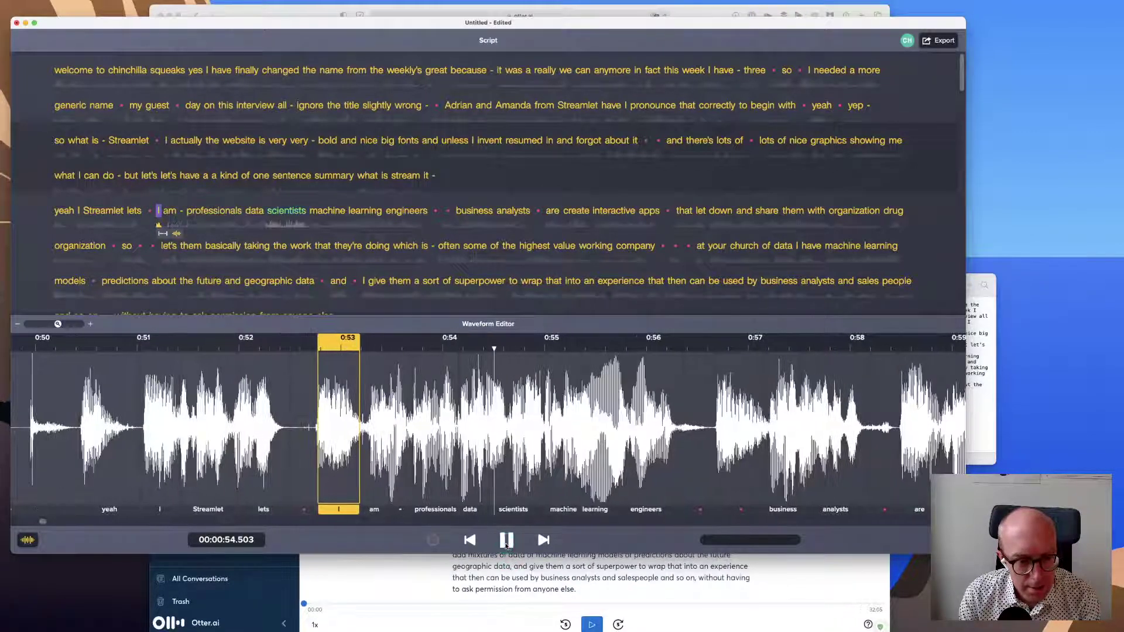
click(506, 541)
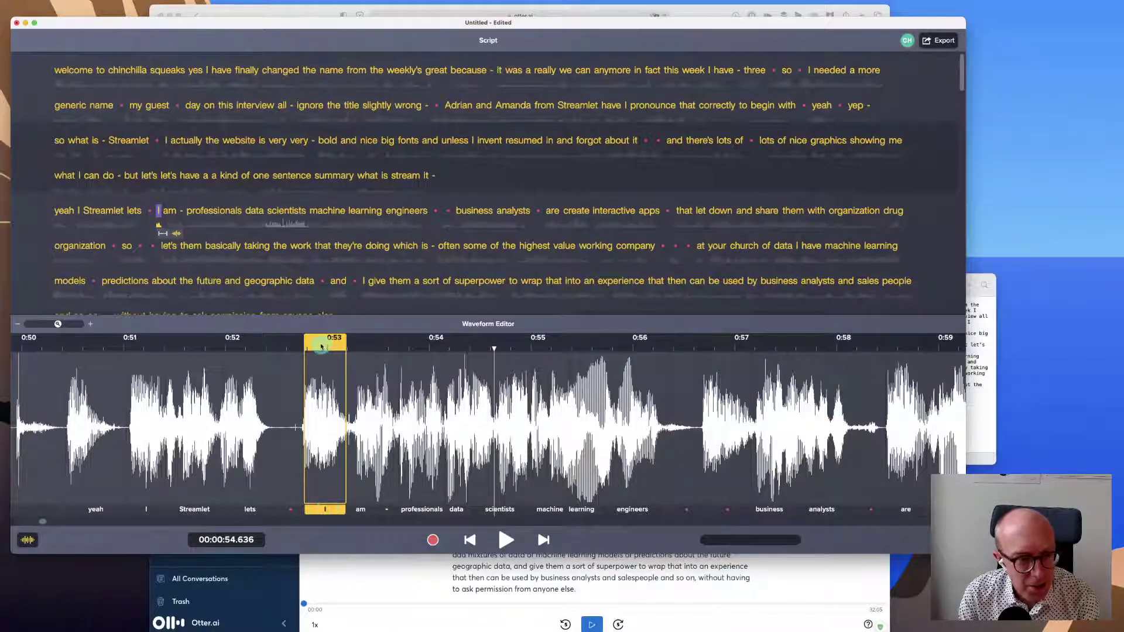
right_click(329, 512)
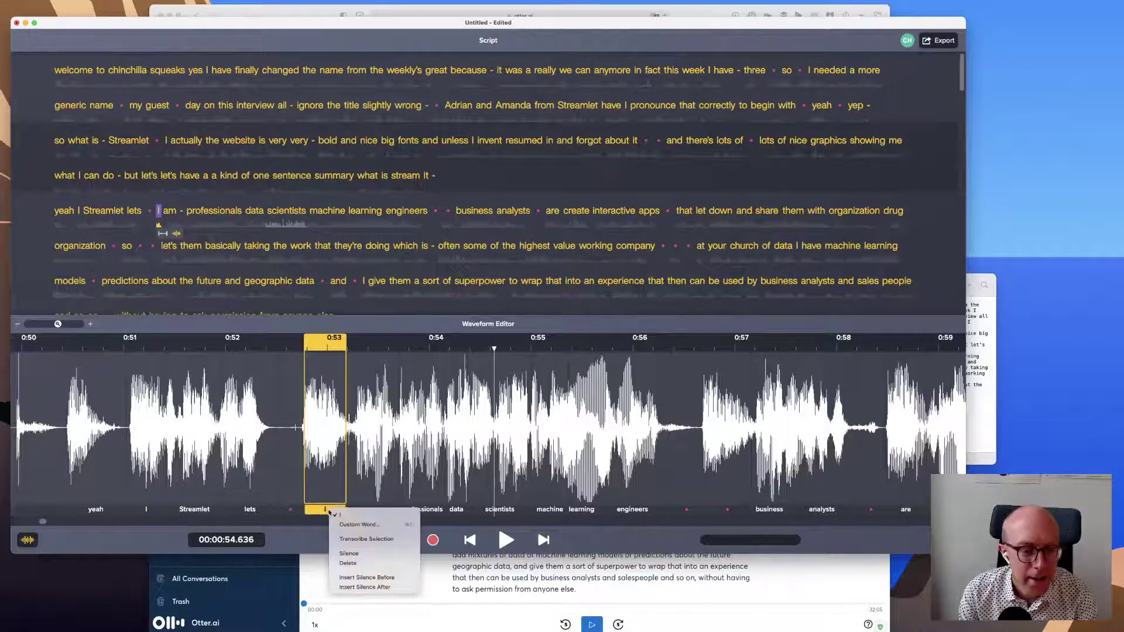
click(347, 553)
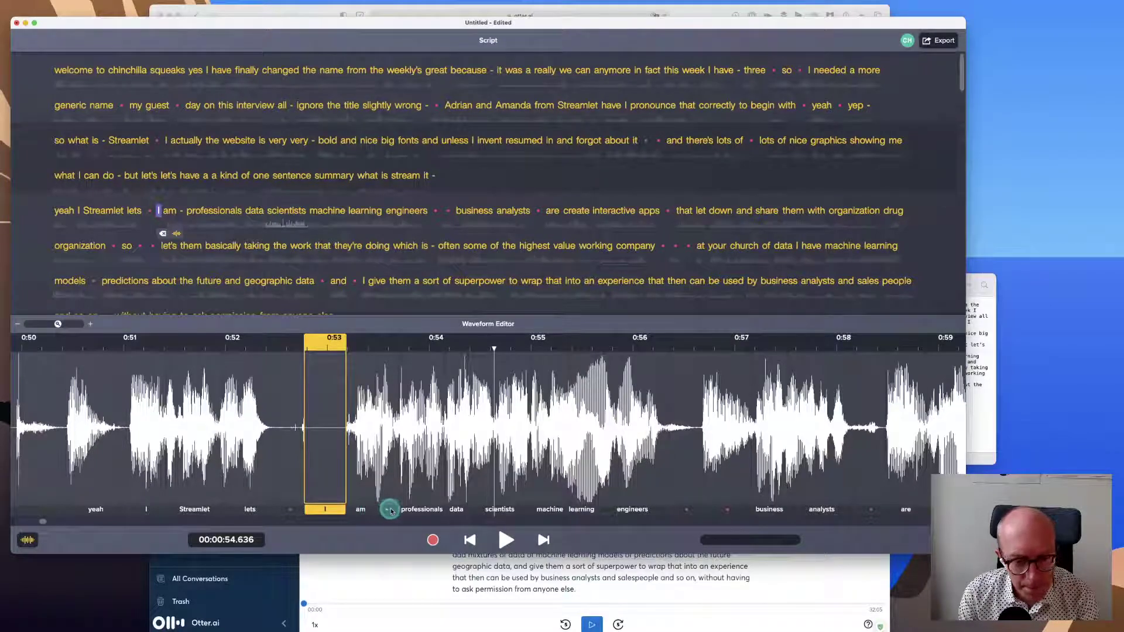
Step: Combine "am" and the hesitation mark before "professionals" into the custom word "analytics"
click(360, 510)
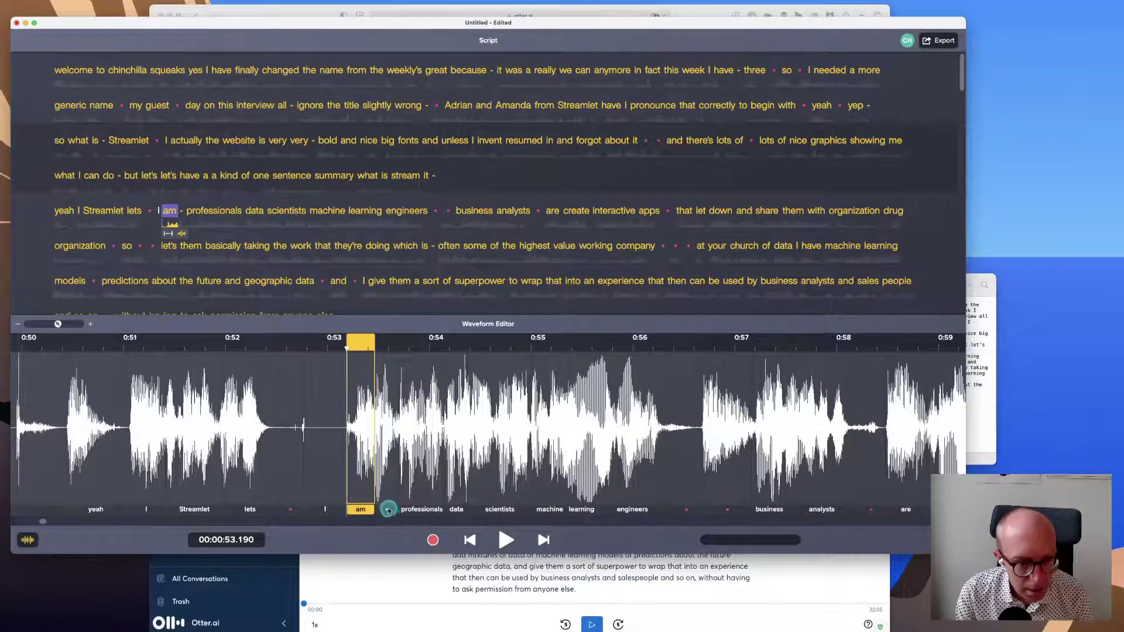
click(388, 509)
click(360, 509)
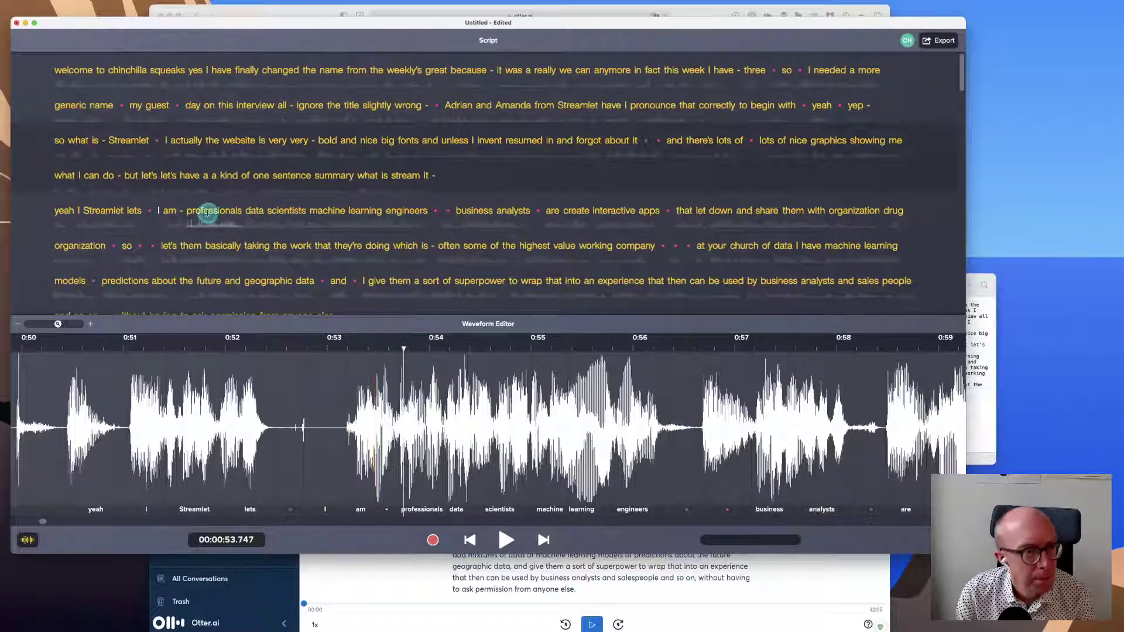
drag(167, 211, 182, 211)
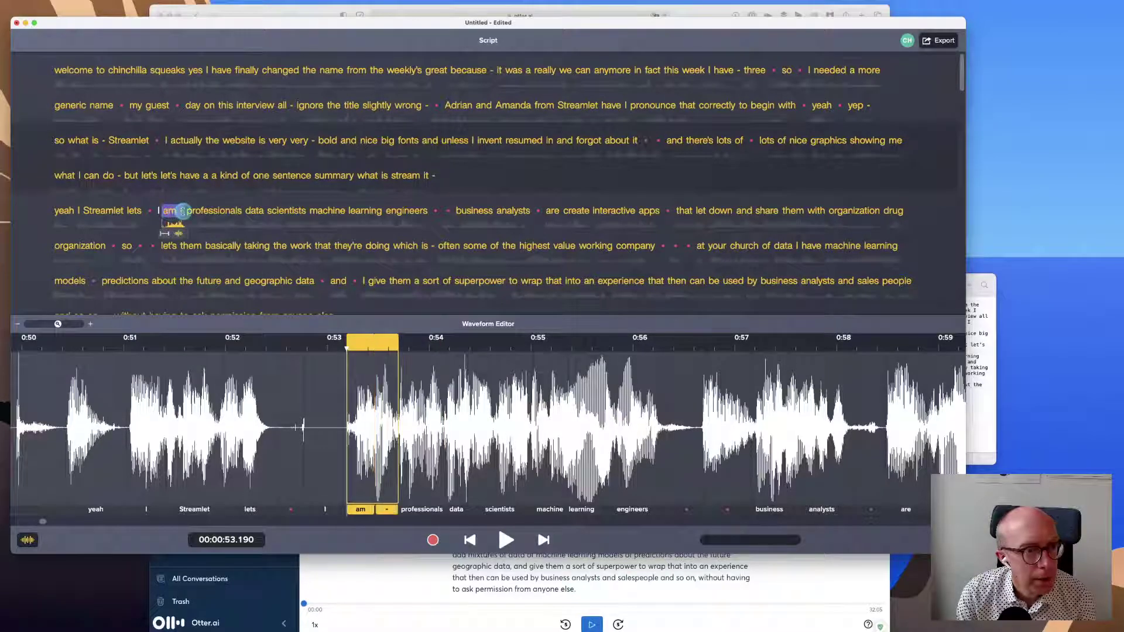
right_click(364, 509)
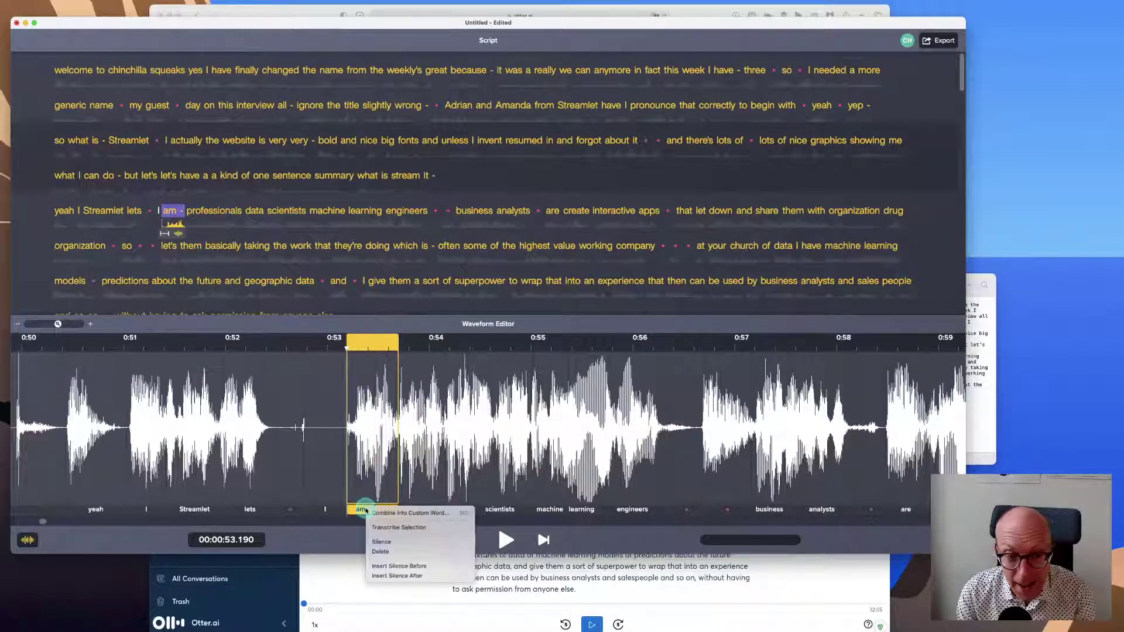
click(383, 512)
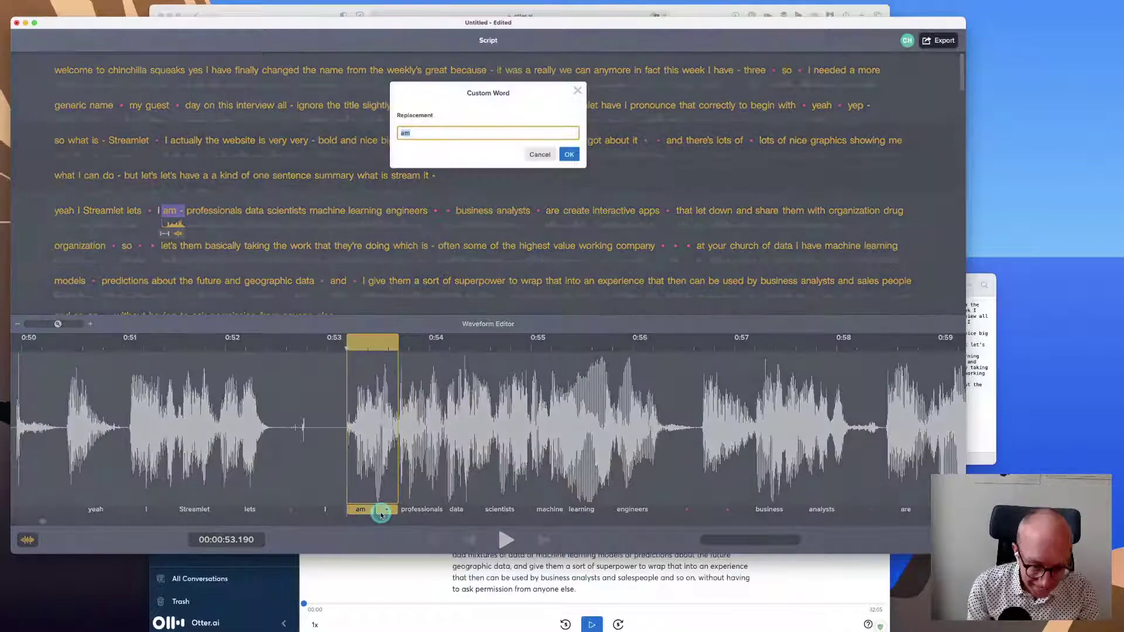
text(analytics)
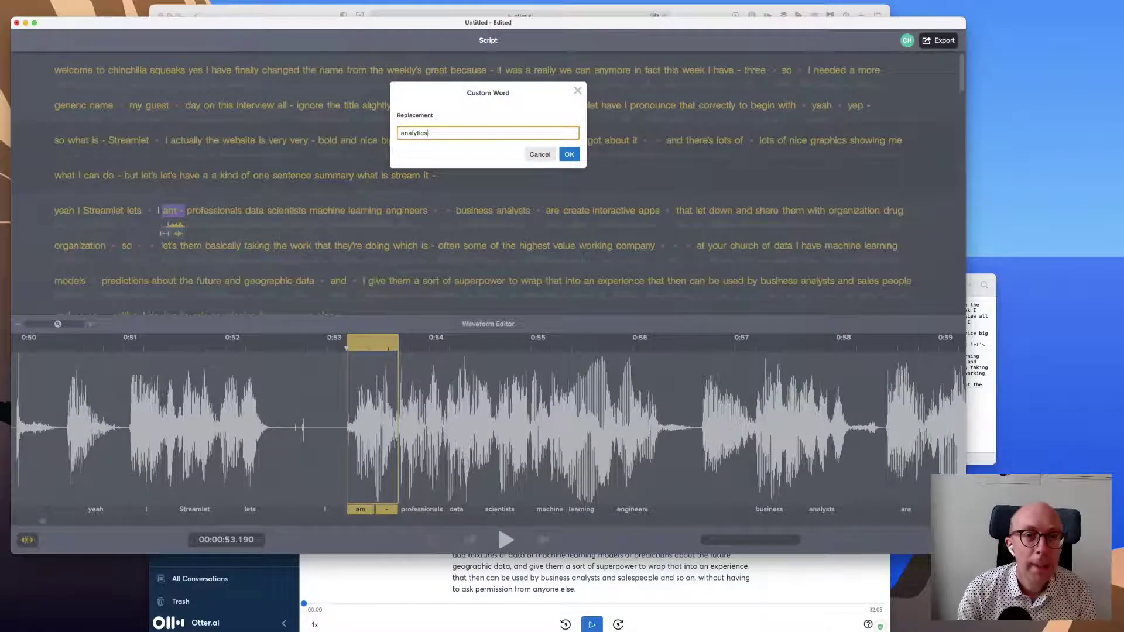
click(562, 155)
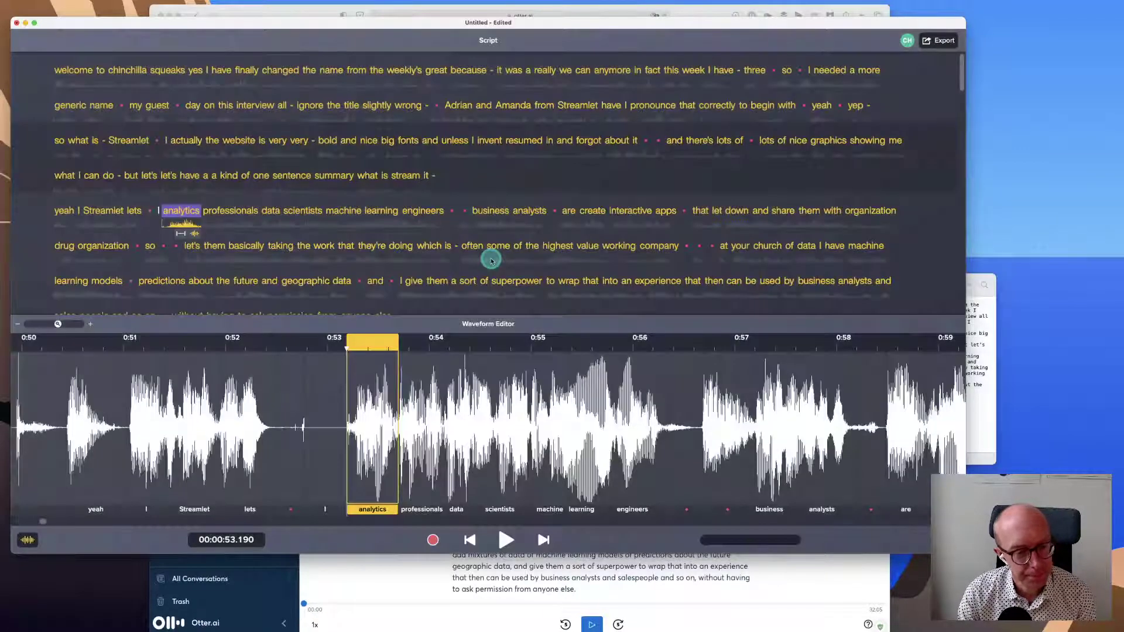
Step: Switch to the Streamlit_mixdown conversation in Otter.ai and listen to the 0:53 paragraph starting "Yeah, streamlet lets analytic professionals"
key(super+Tab)
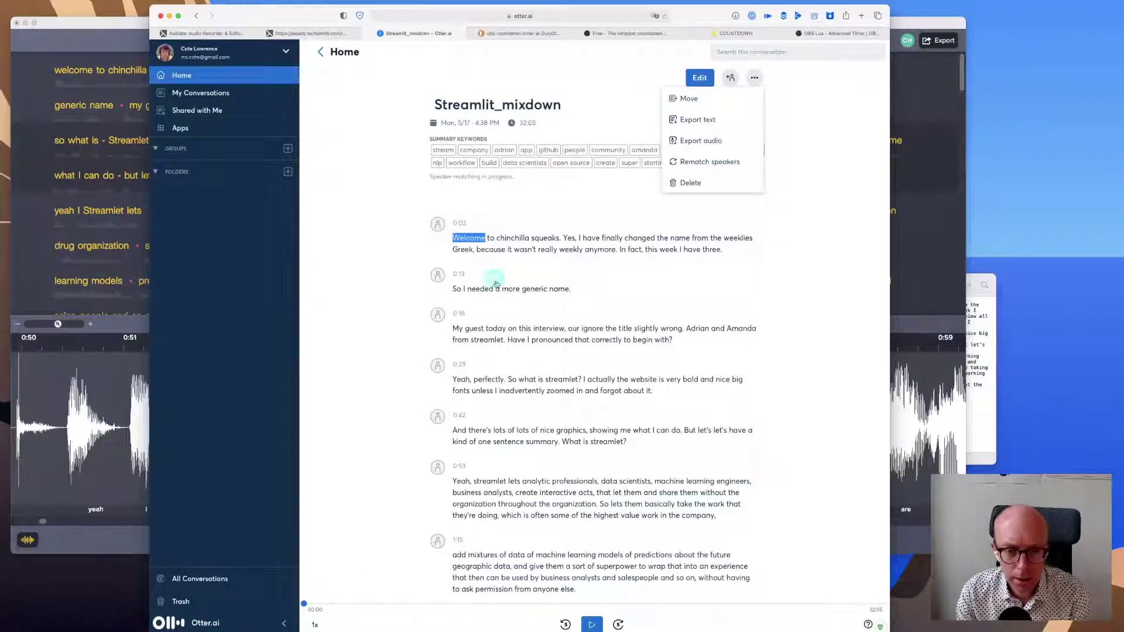
scroll(610, 384, down, 3)
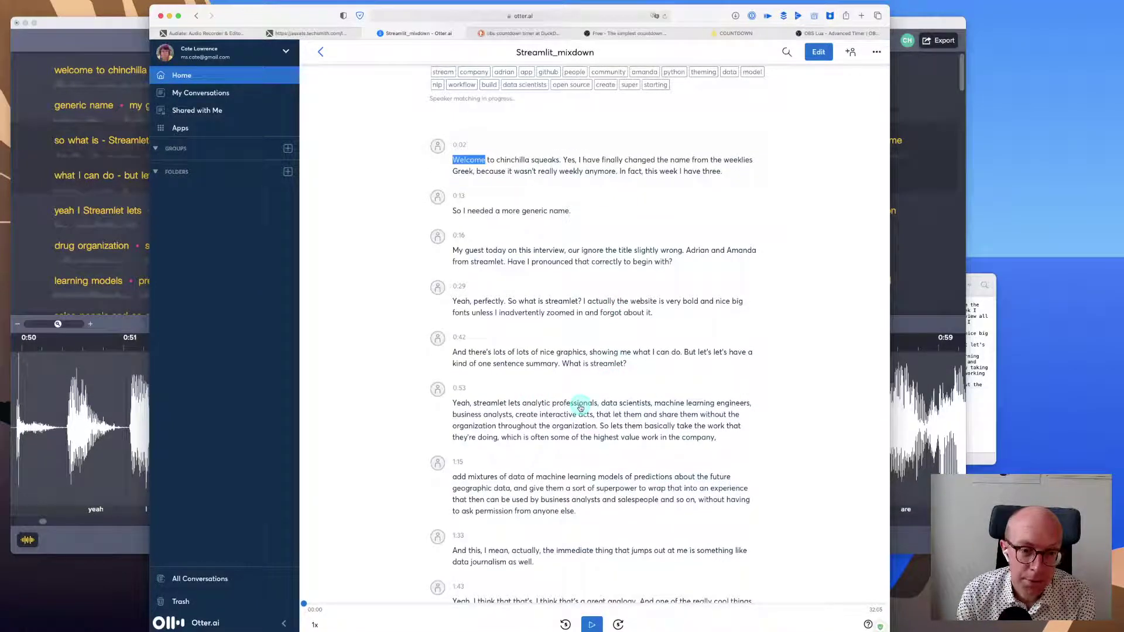
click(457, 404)
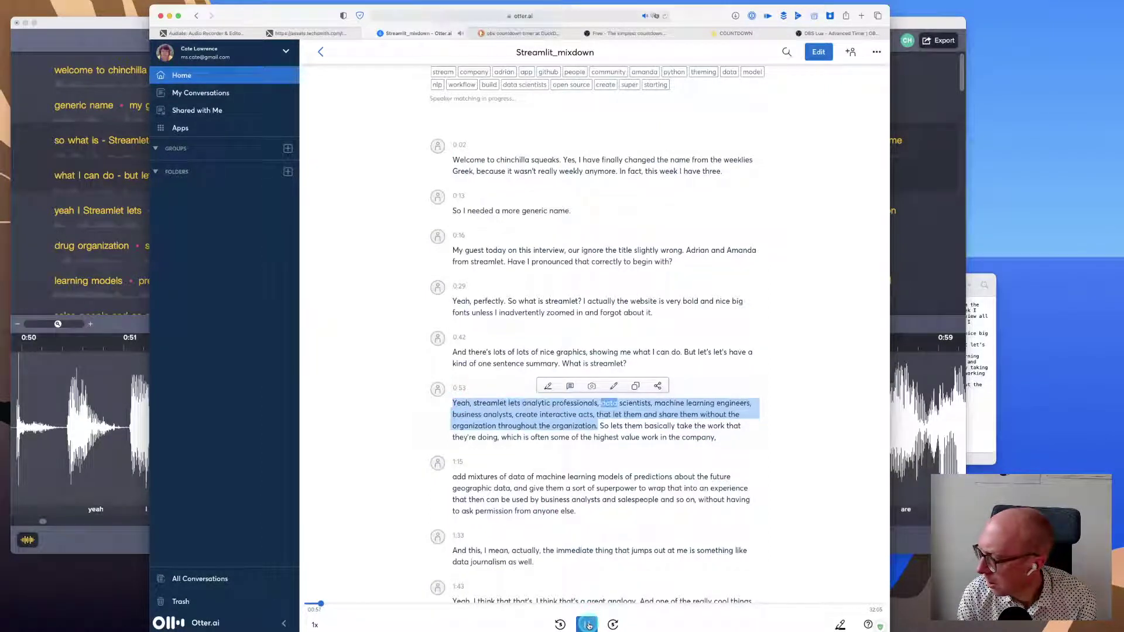
click(588, 625)
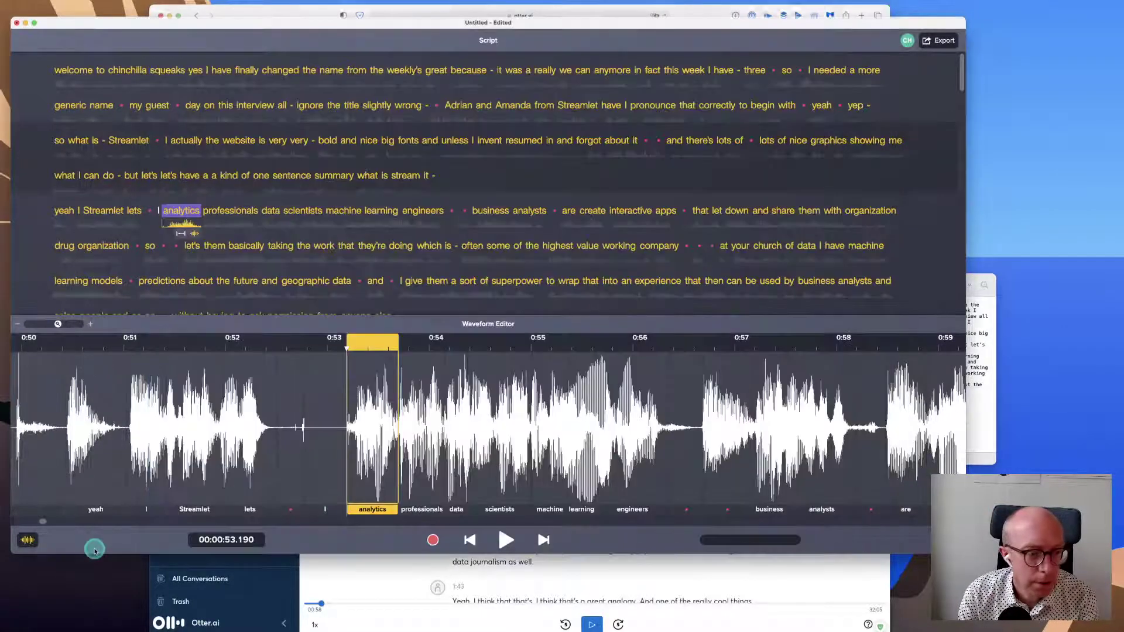
Step: Return to Audiate and listen to the recording from "analytics" through "business analysts are create"
click(93, 547)
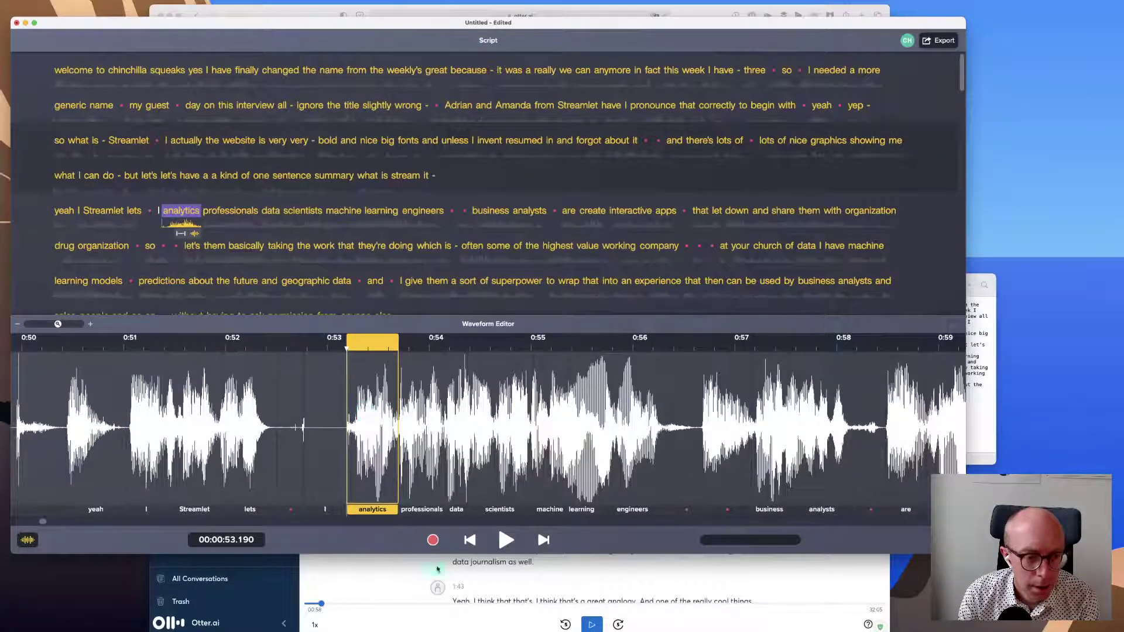
click(505, 540)
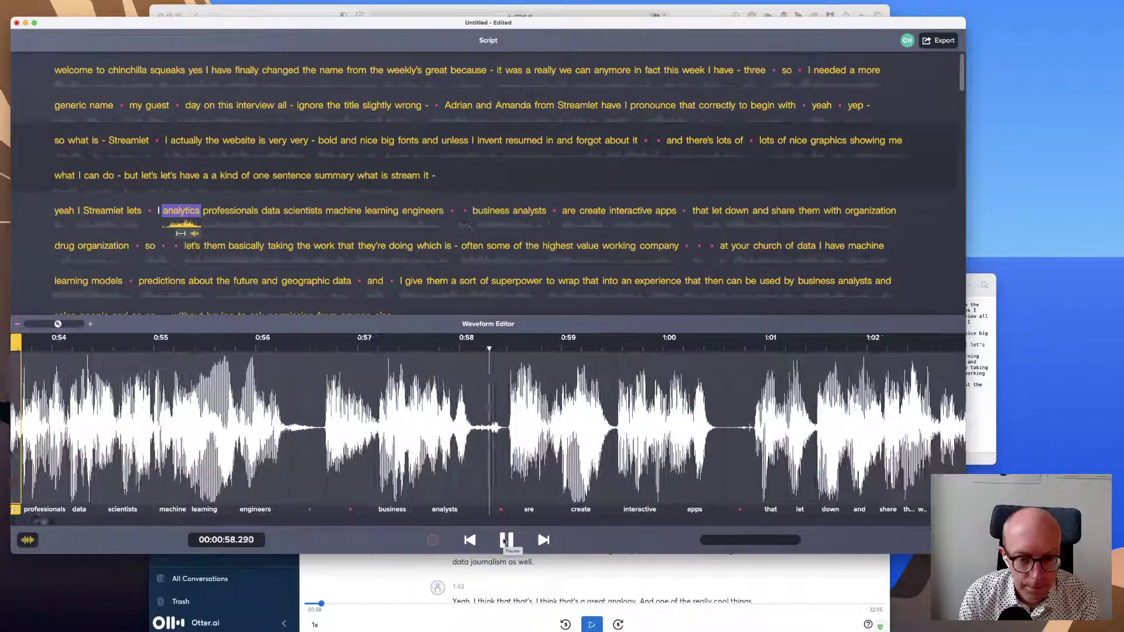
click(505, 540)
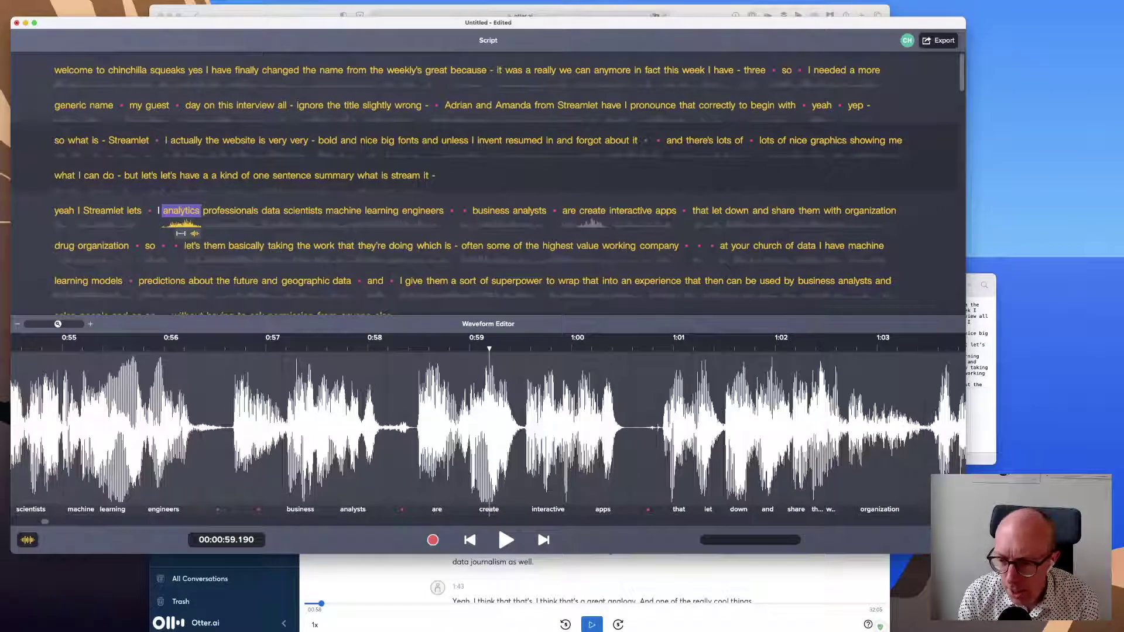
Step: Examine the audio effects available to add and the mode options of the applied Remove Plosives effect
click(827, 547)
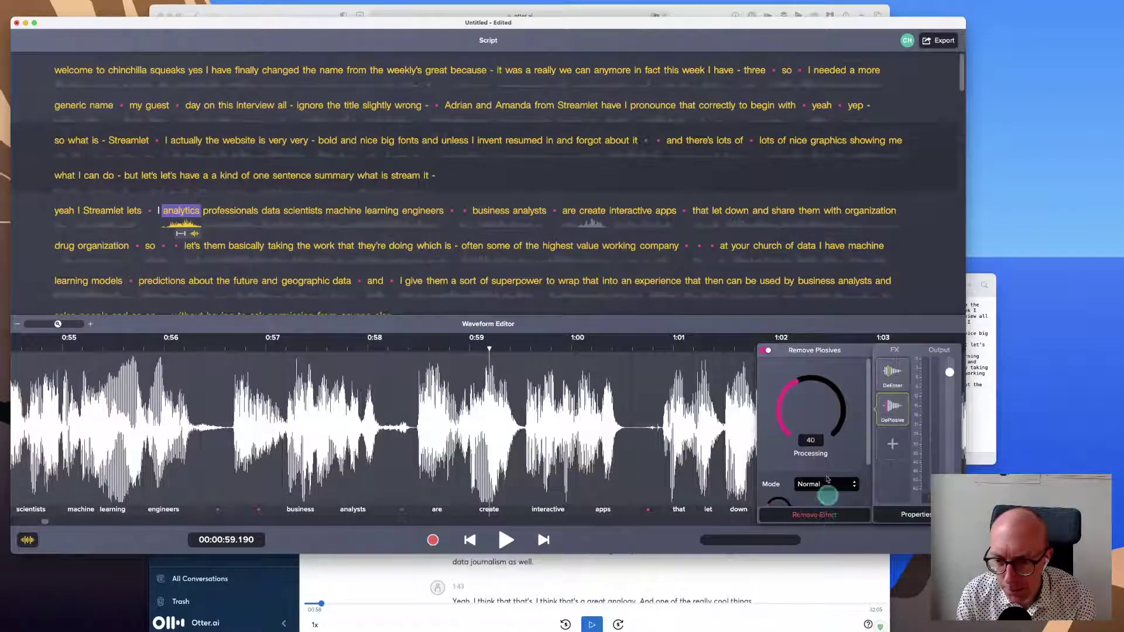
click(894, 445)
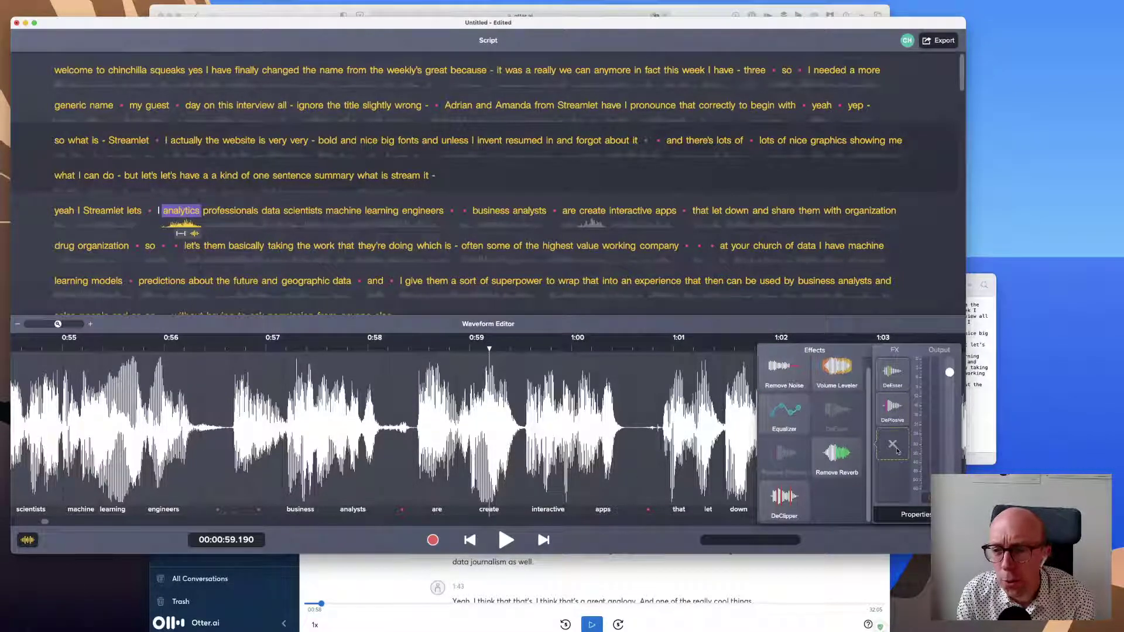
click(834, 454)
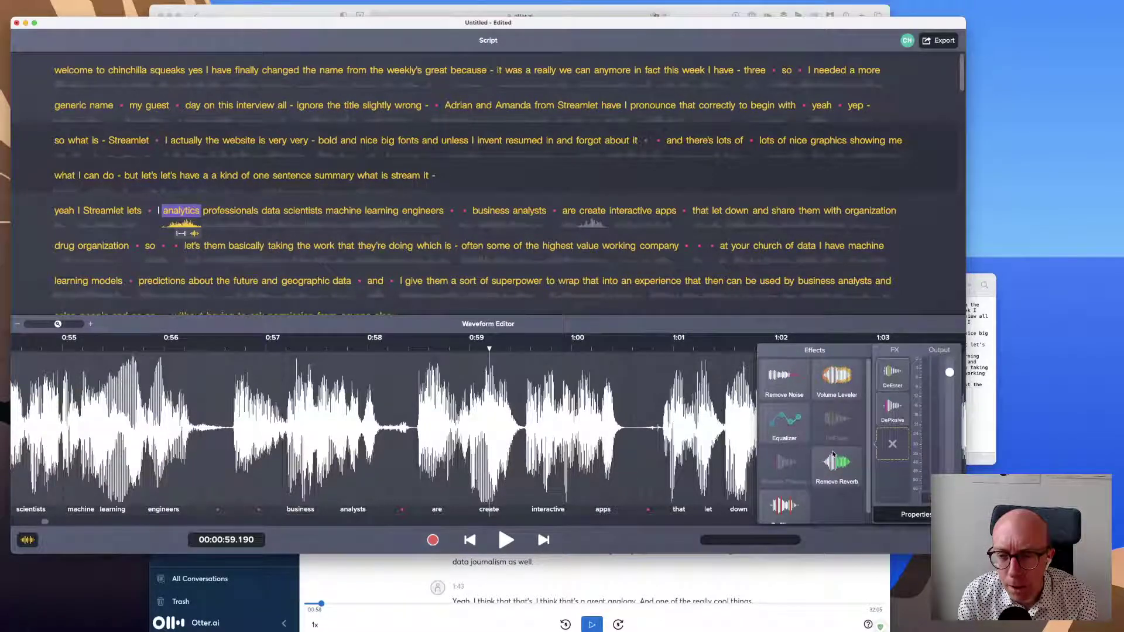
scroll(834, 455, down, 1)
click(892, 413)
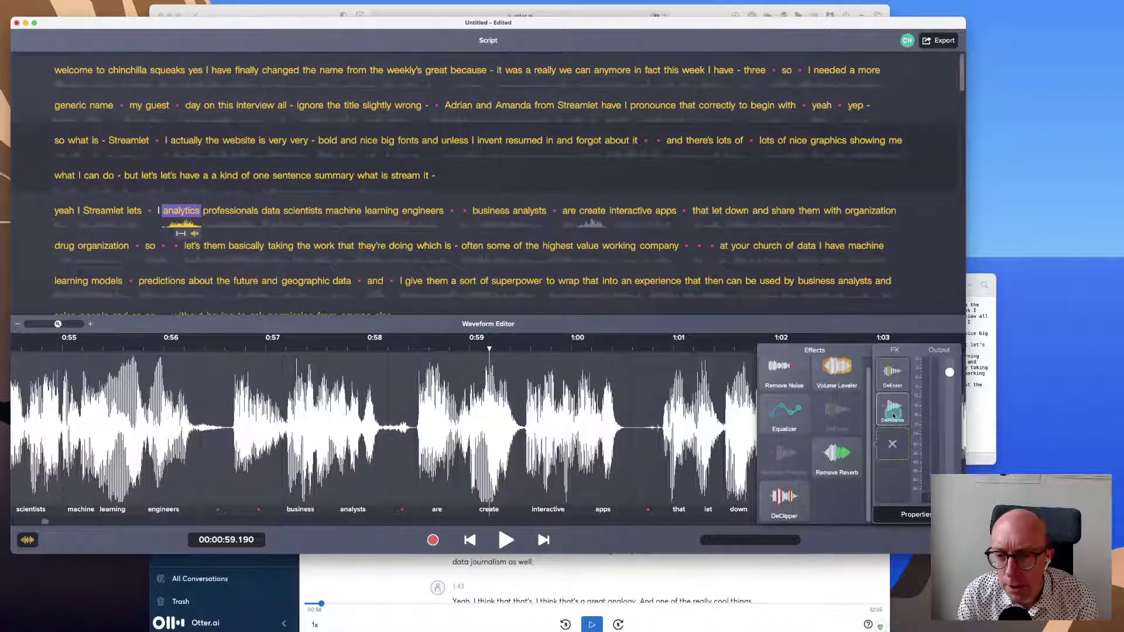
click(893, 413)
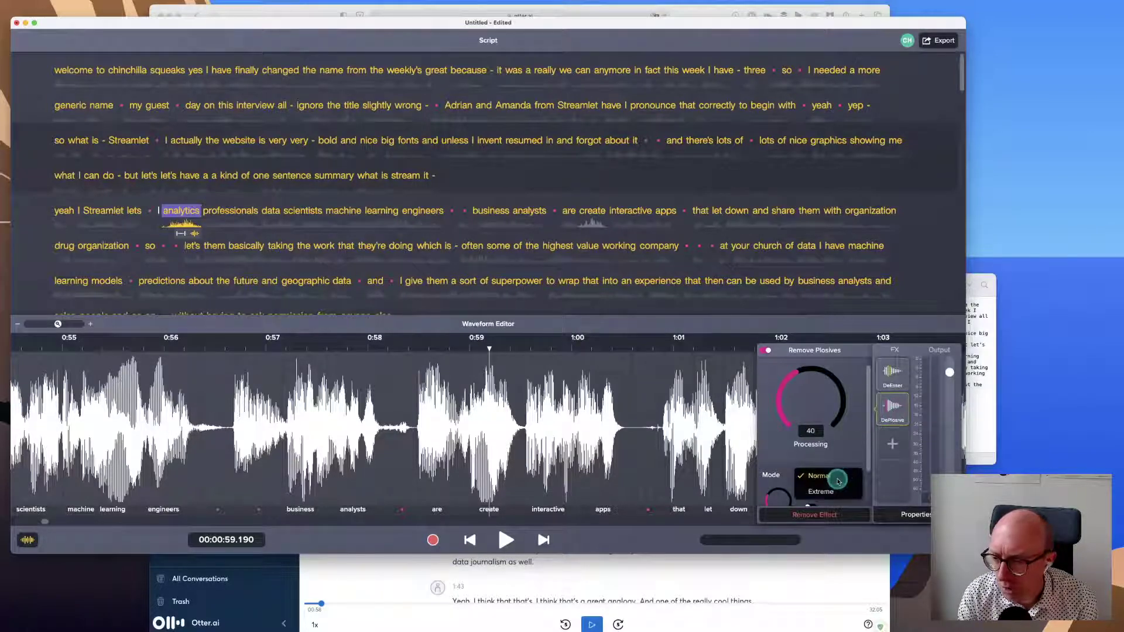
Step: Remove the Remove Plosives and DeEsser effects from the audio
click(810, 517)
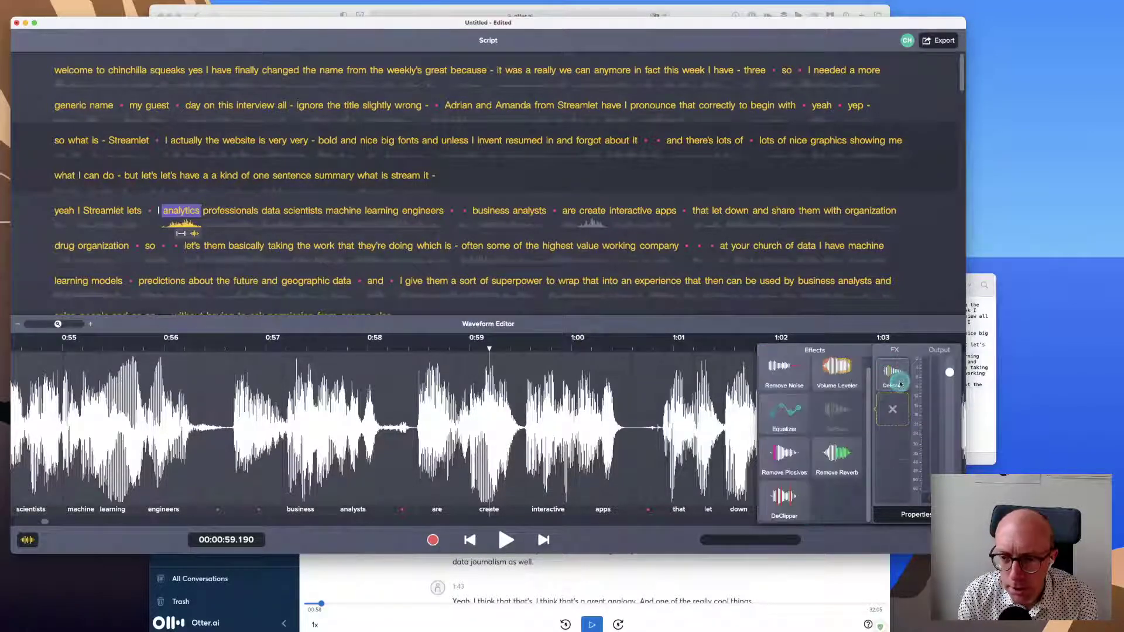
click(822, 552)
click(808, 517)
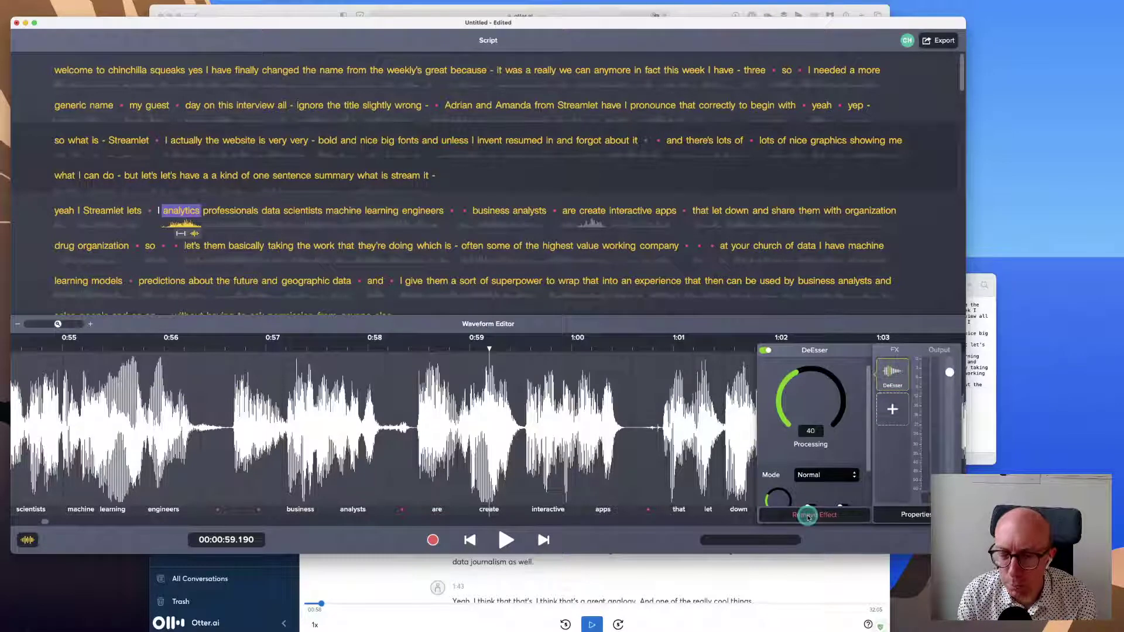
click(887, 537)
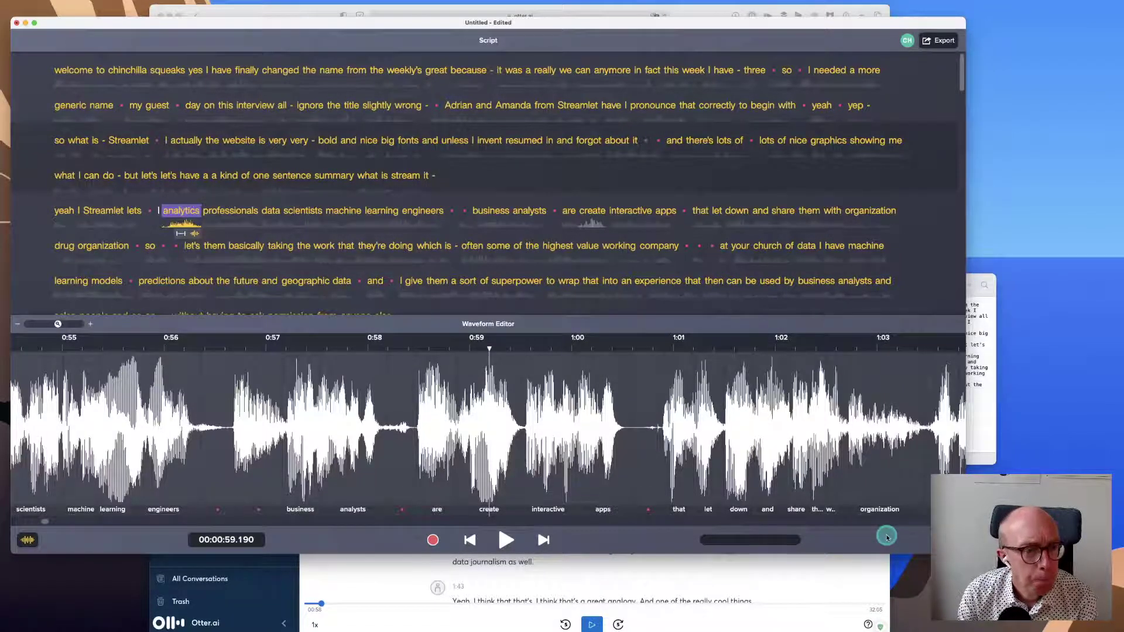
click(990, 445)
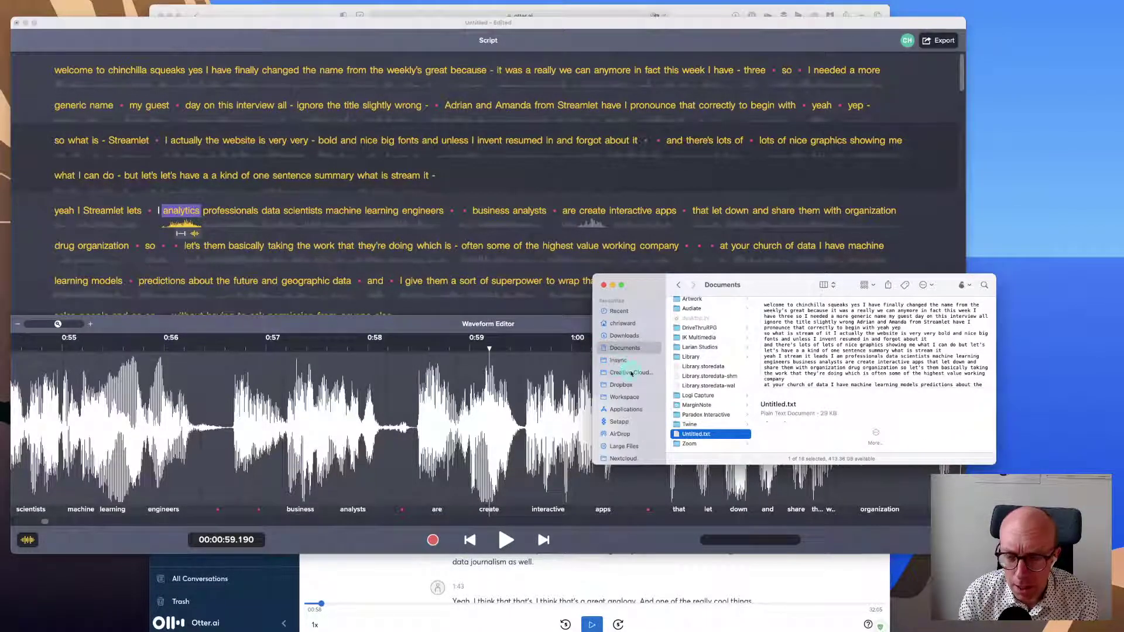
click(451, 245)
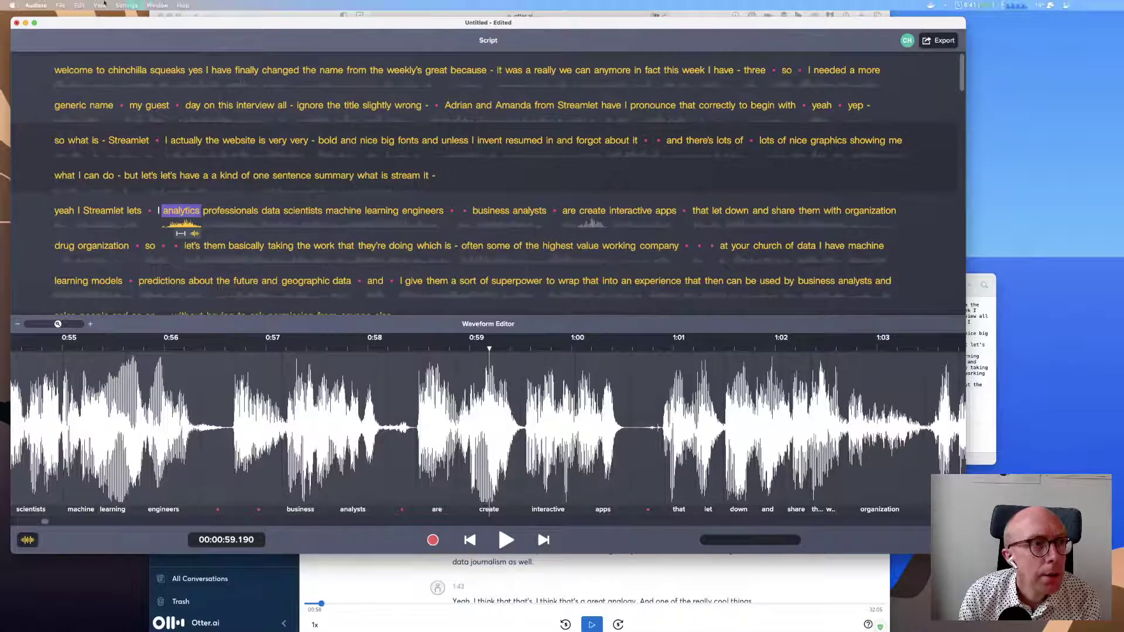
click(65, 4)
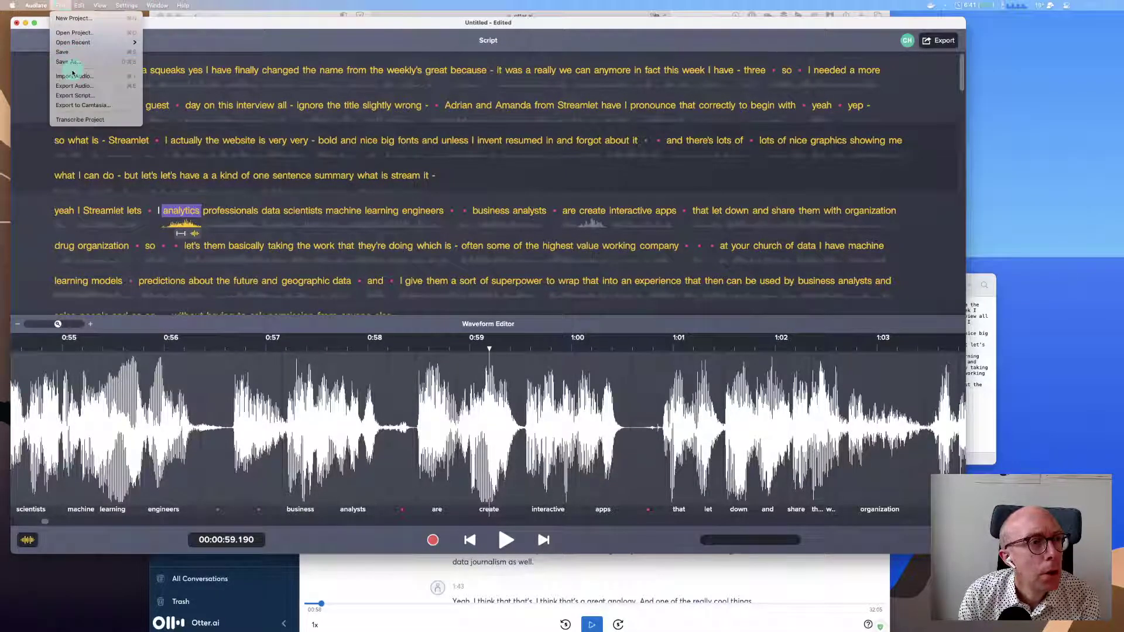
click(95, 77)
click(706, 256)
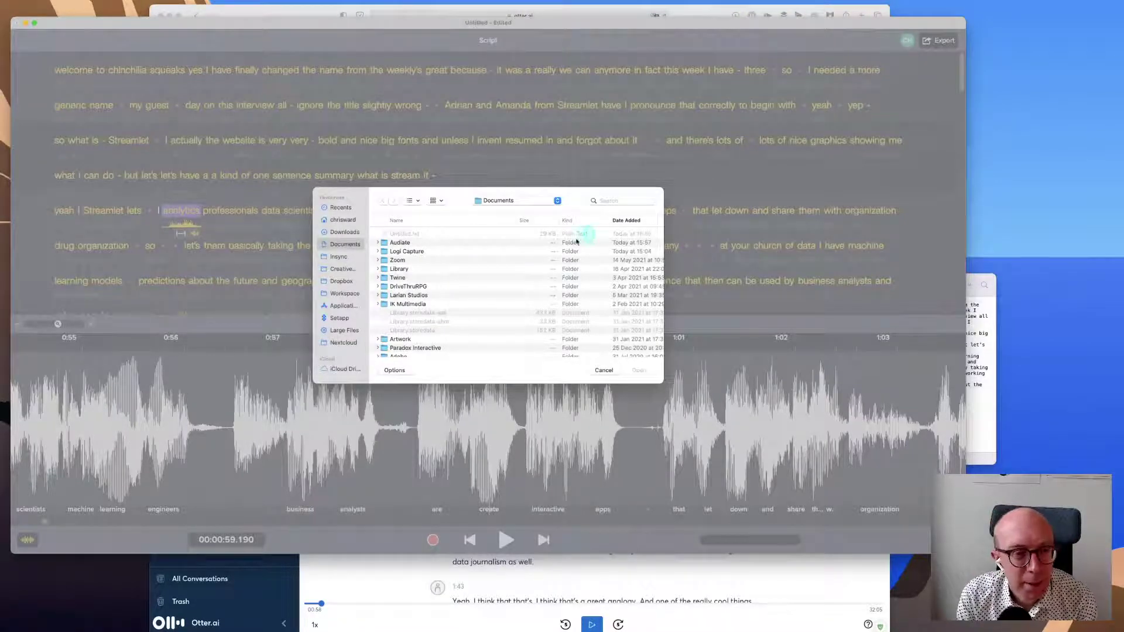
click(604, 371)
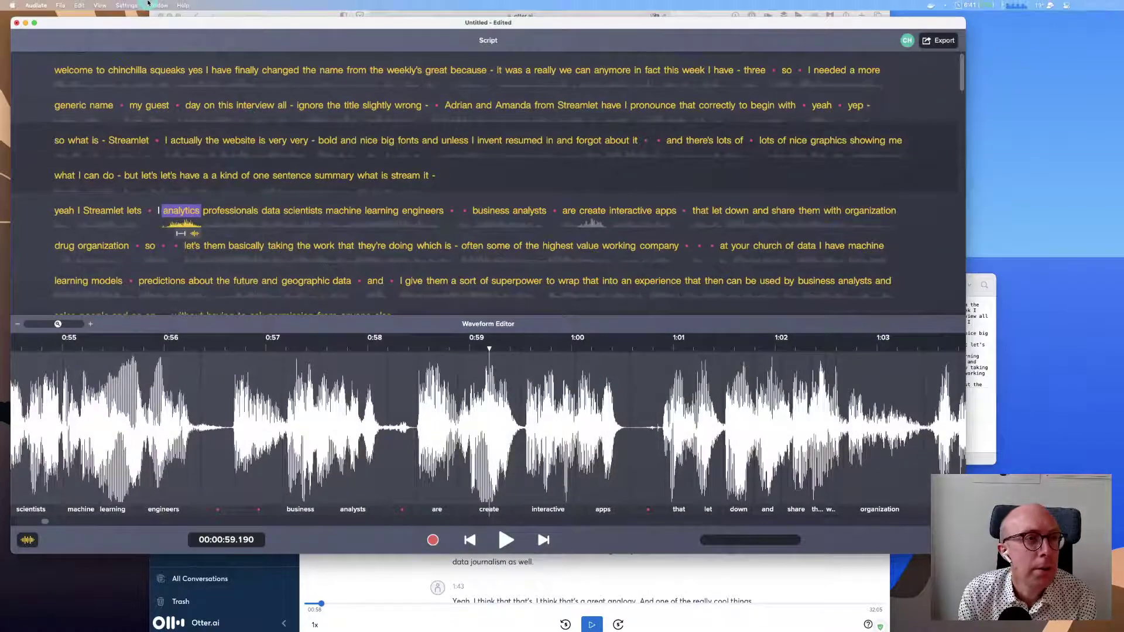
Step: Create a new project, saving the current one as Untitled in the Audiate folder
click(63, 5)
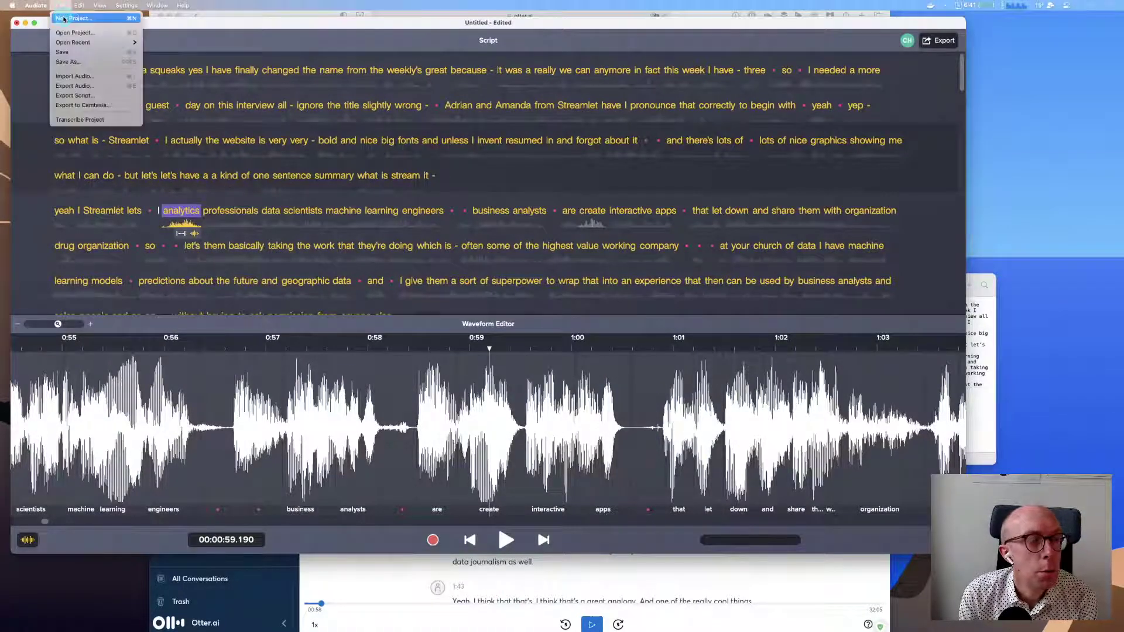
click(63, 18)
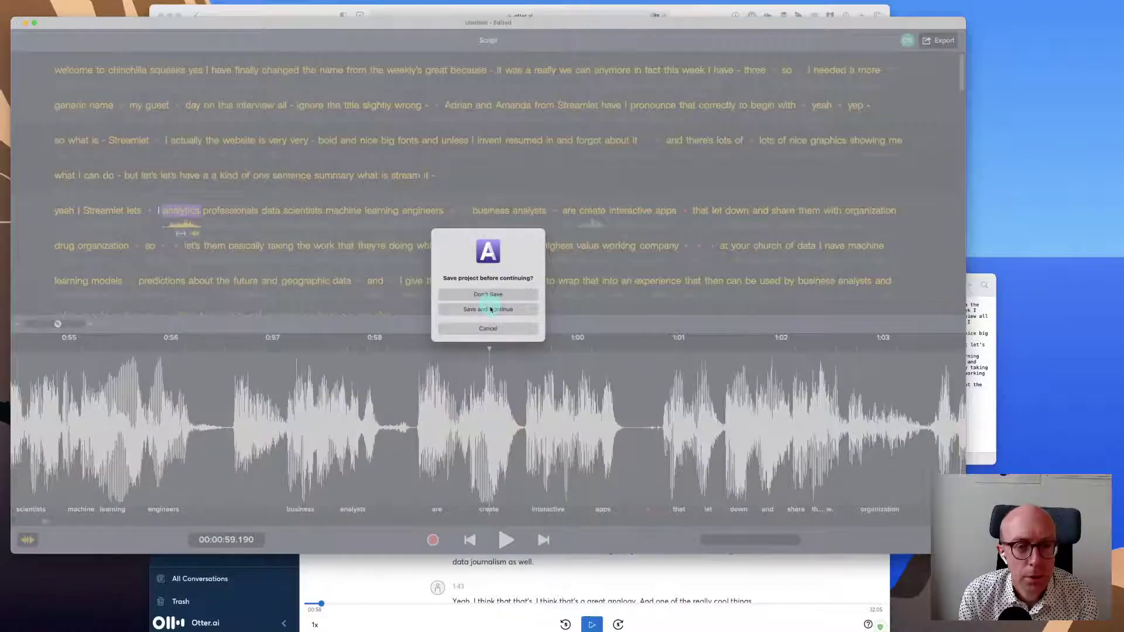
click(491, 309)
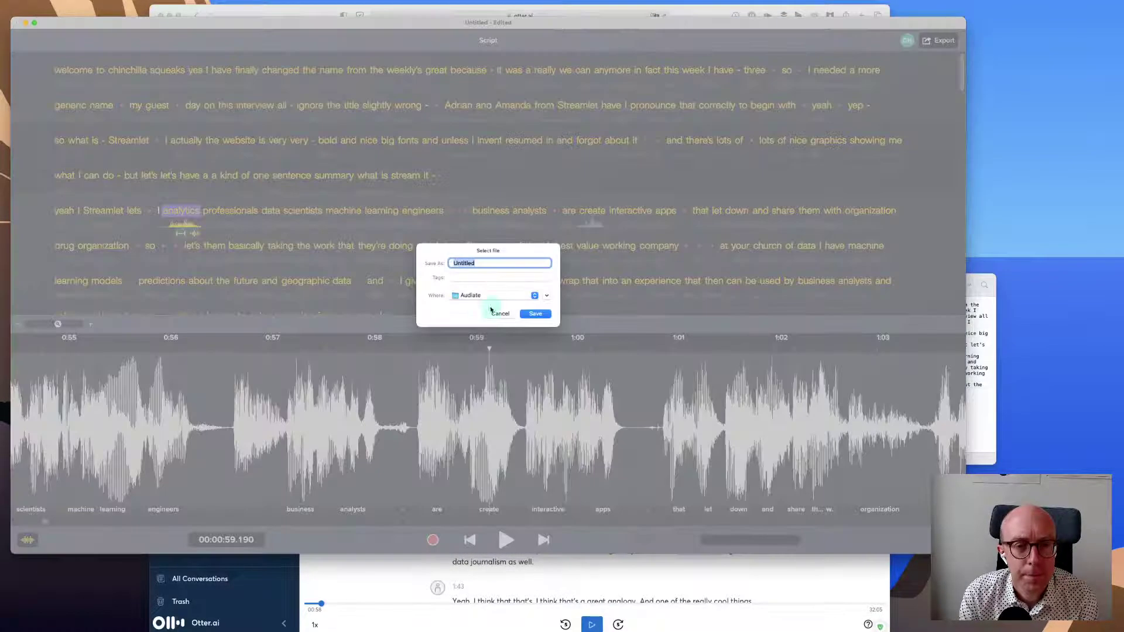
click(534, 314)
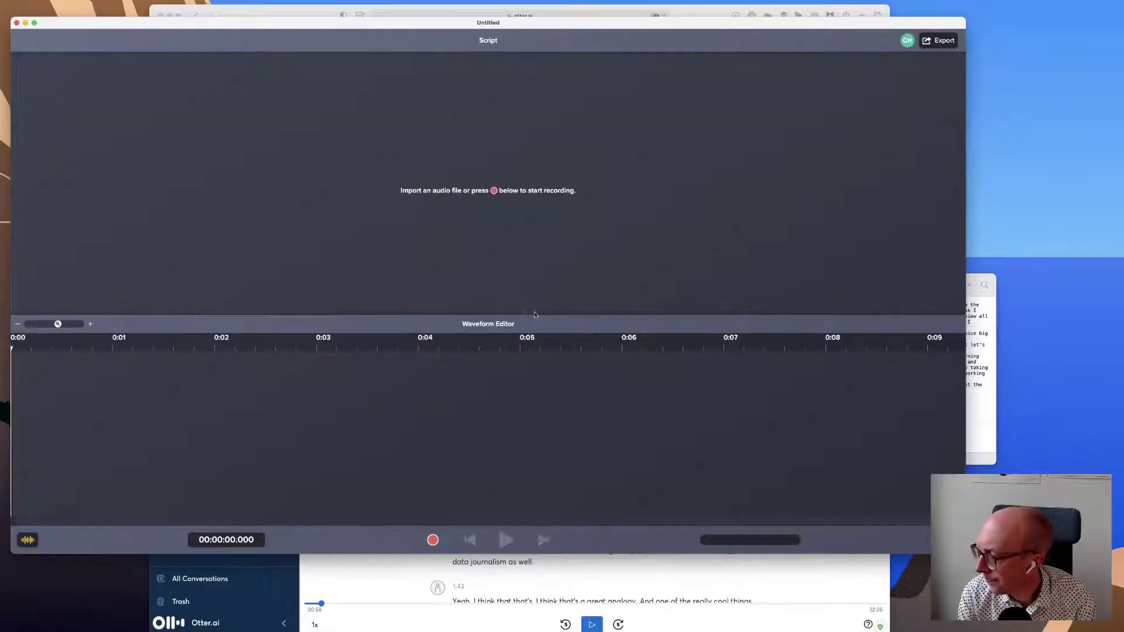
Step: Set the audio input to OnePlus Buds (Bluetooth) and record a short spoken test passage
click(117, 5)
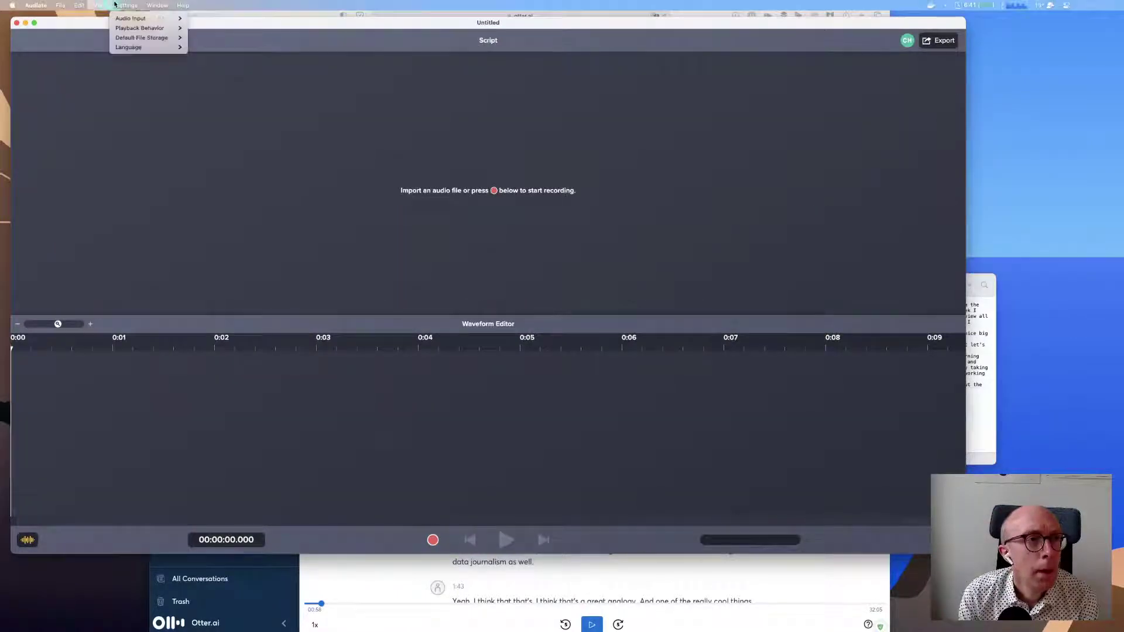
mouse_move(137, 18)
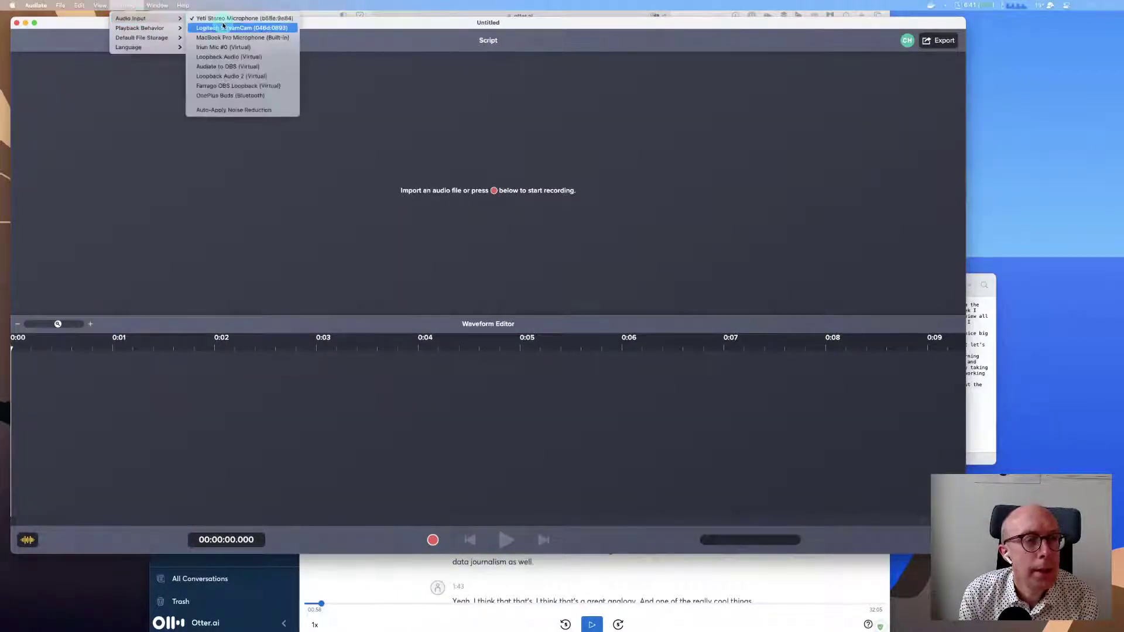
click(228, 95)
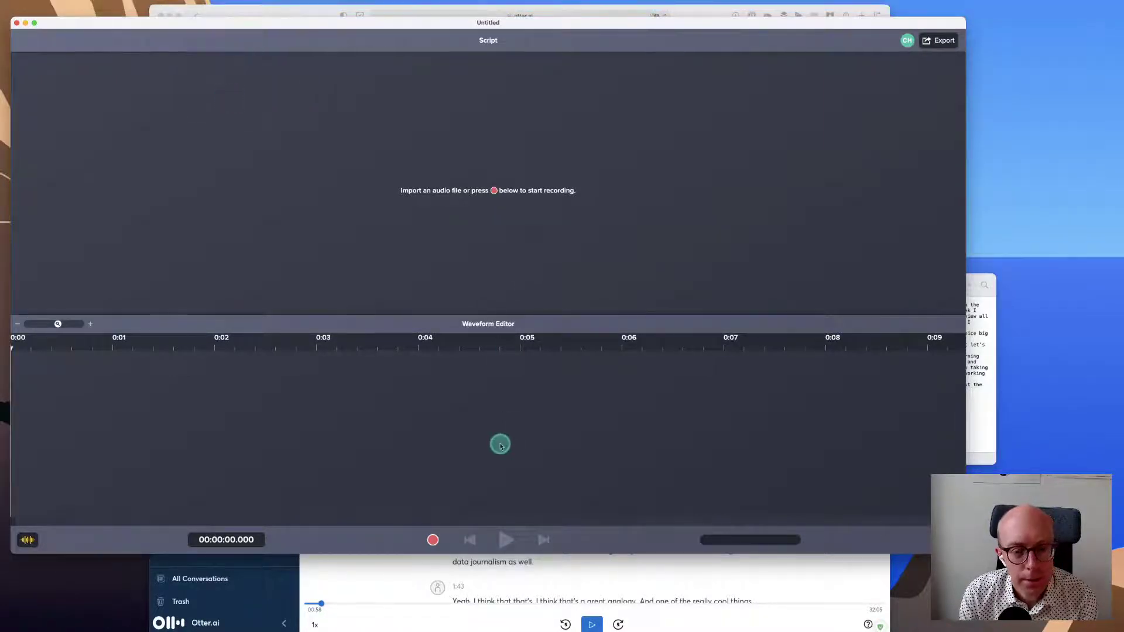
click(434, 541)
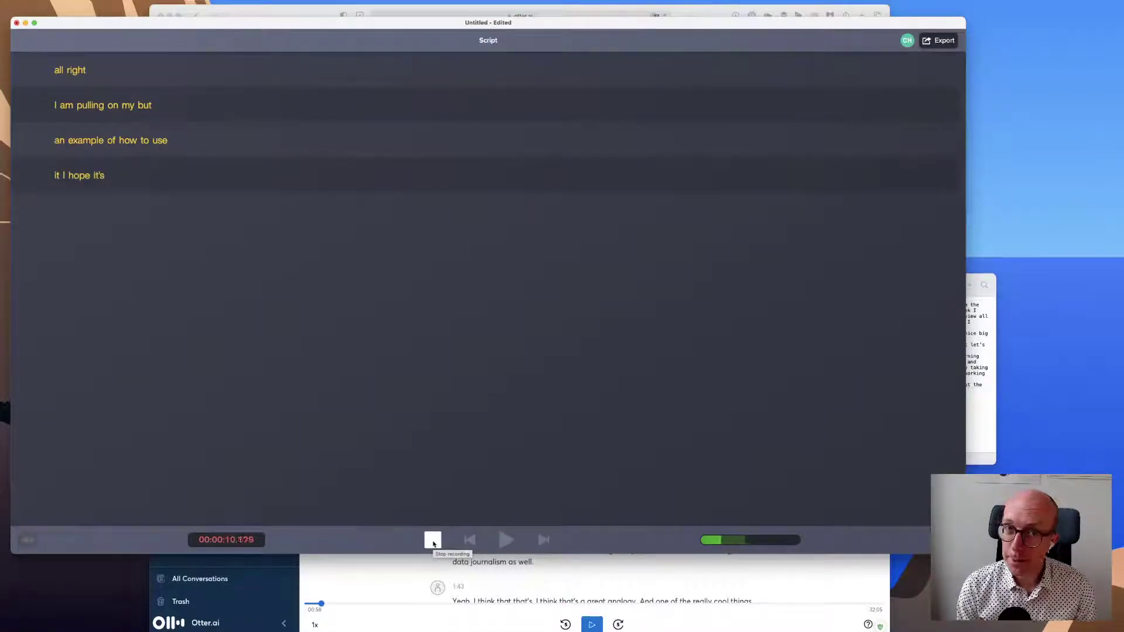
click(433, 543)
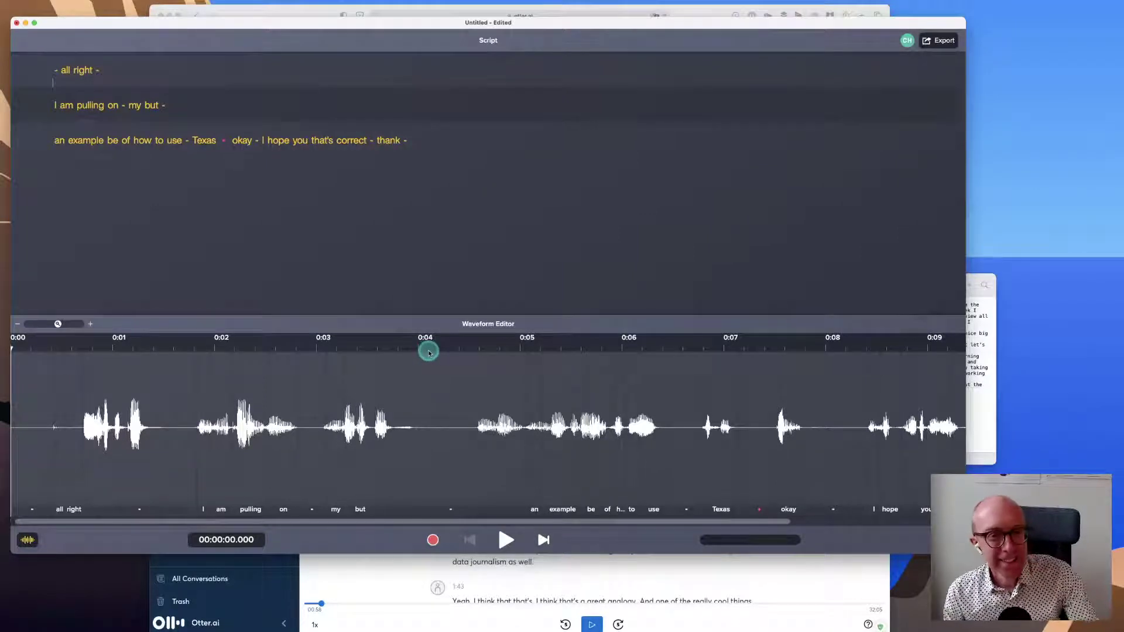
Step: Apply the Volume Leveler, Remove Reverb and Remove Noise effects to the entire test recording
click(81, 346)
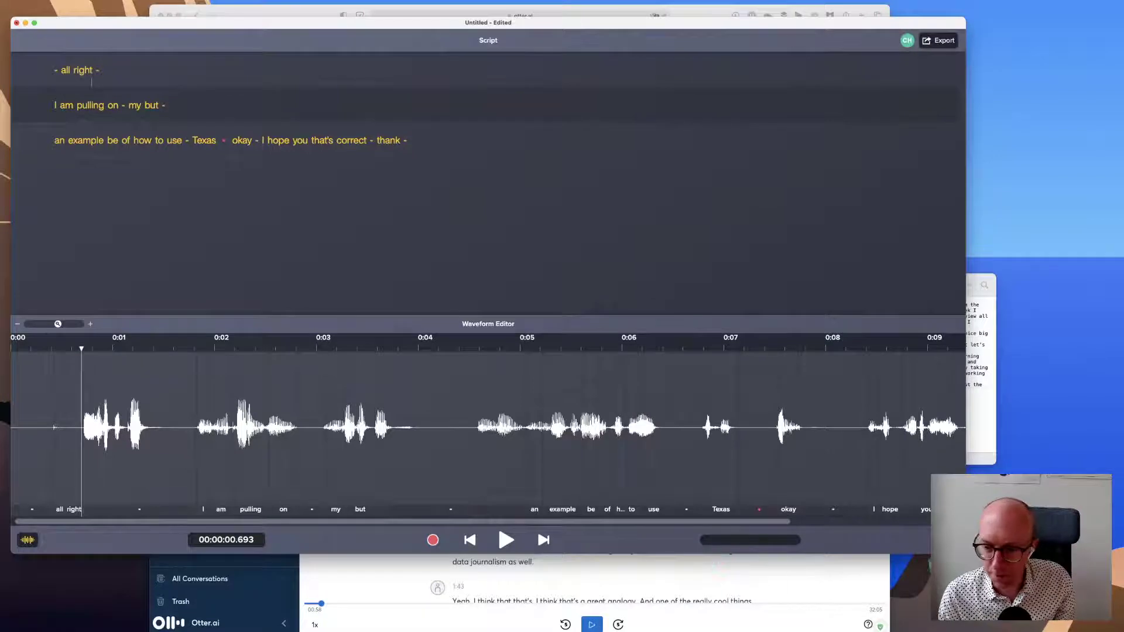
key(super+a)
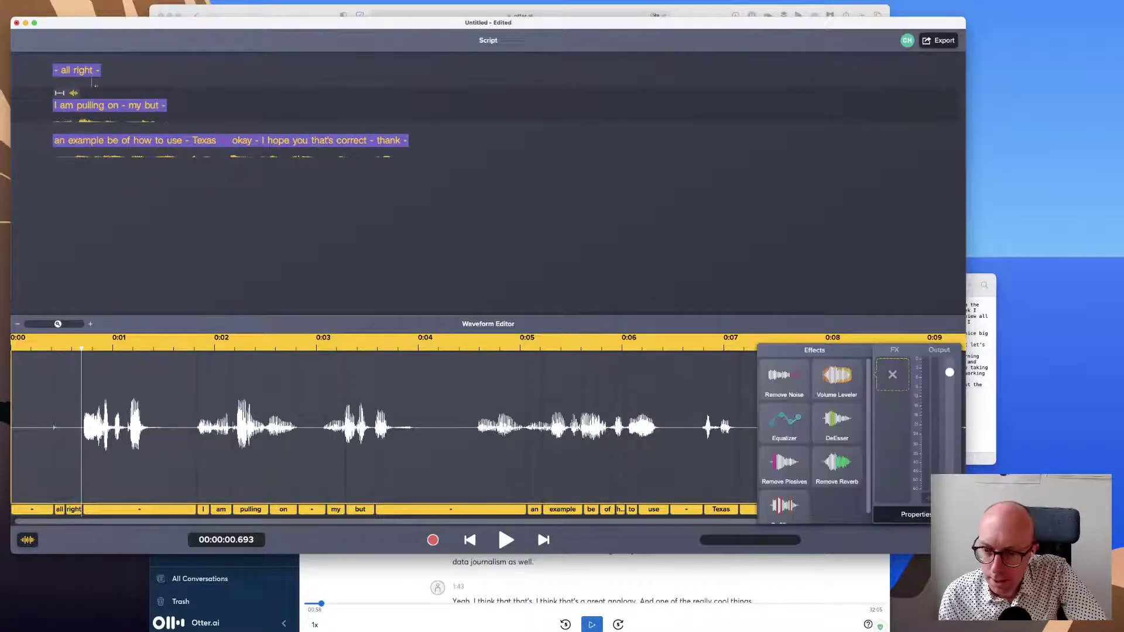
click(837, 379)
click(890, 409)
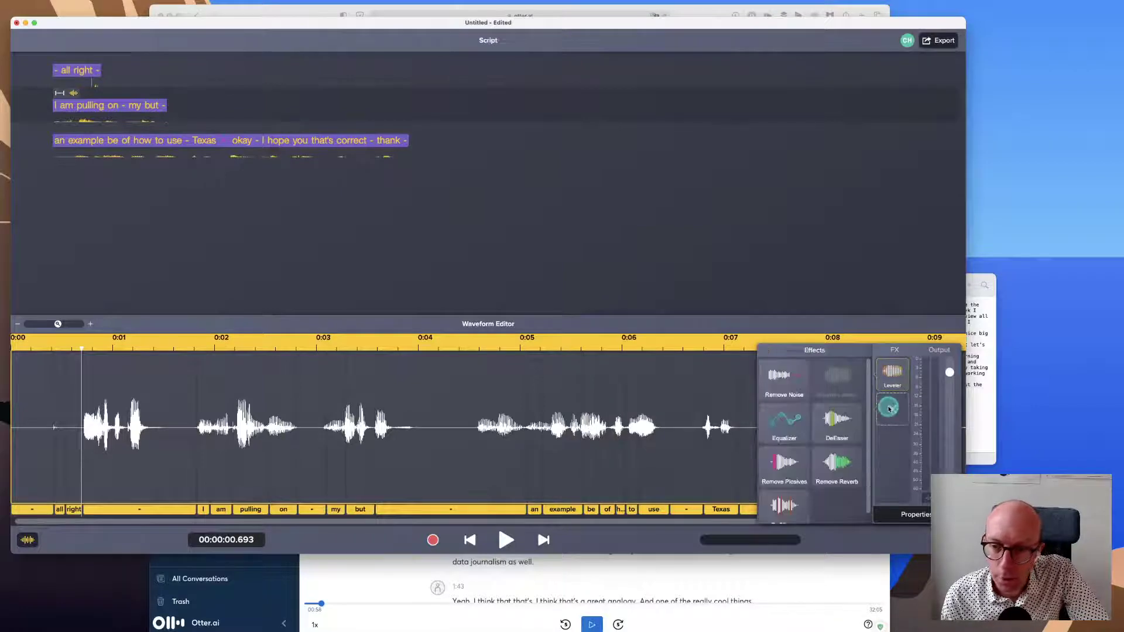
click(859, 426)
click(837, 462)
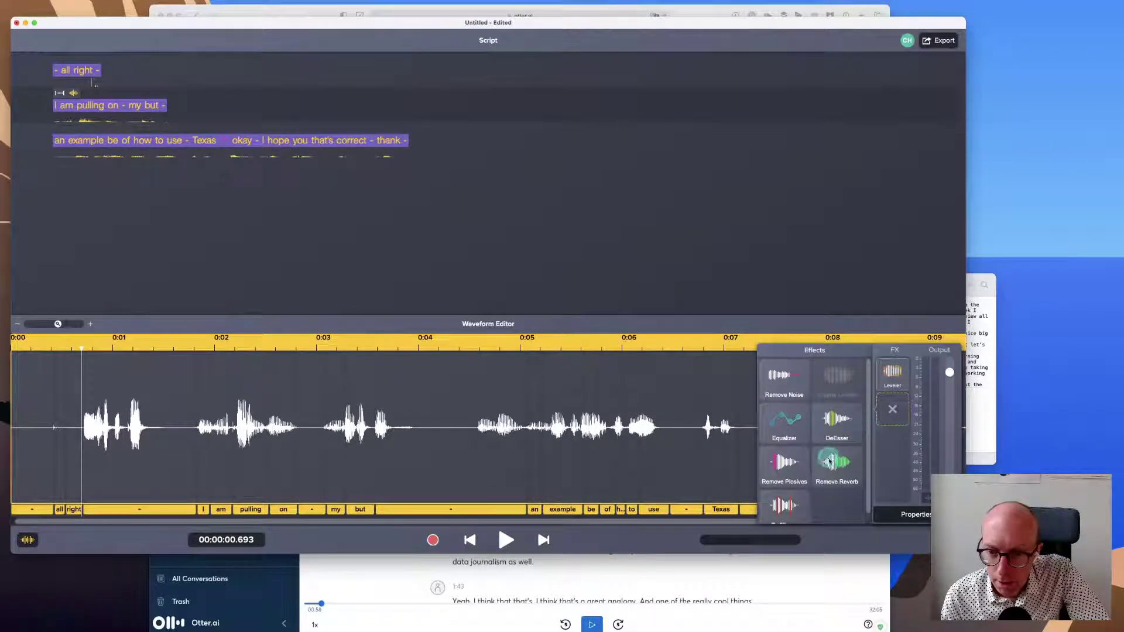
click(894, 447)
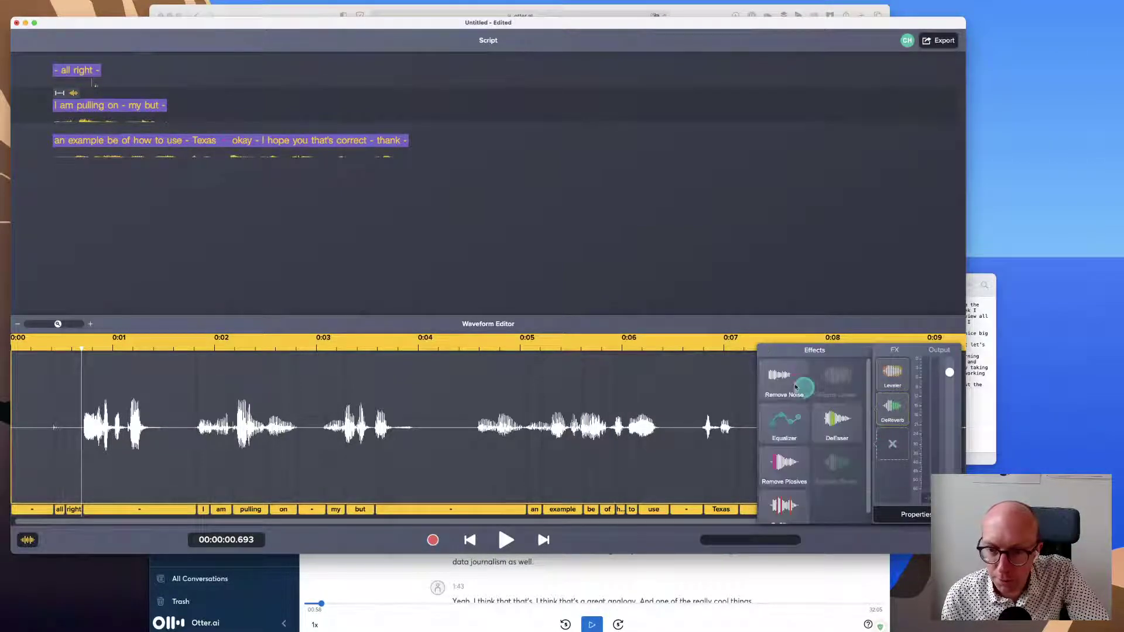
click(785, 381)
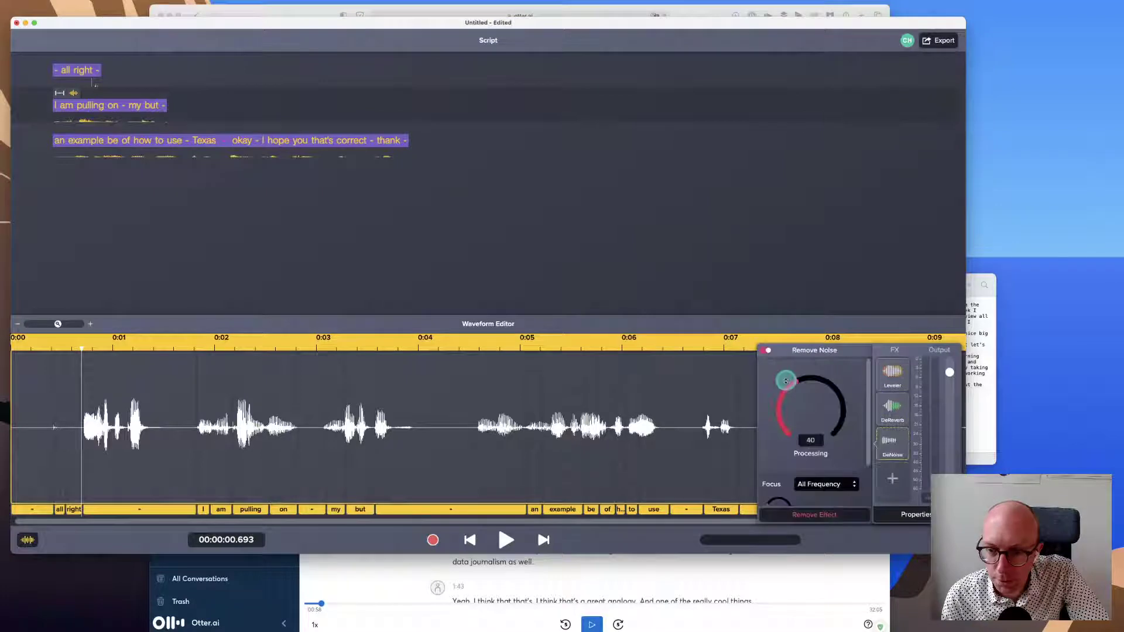
click(817, 484)
click(697, 470)
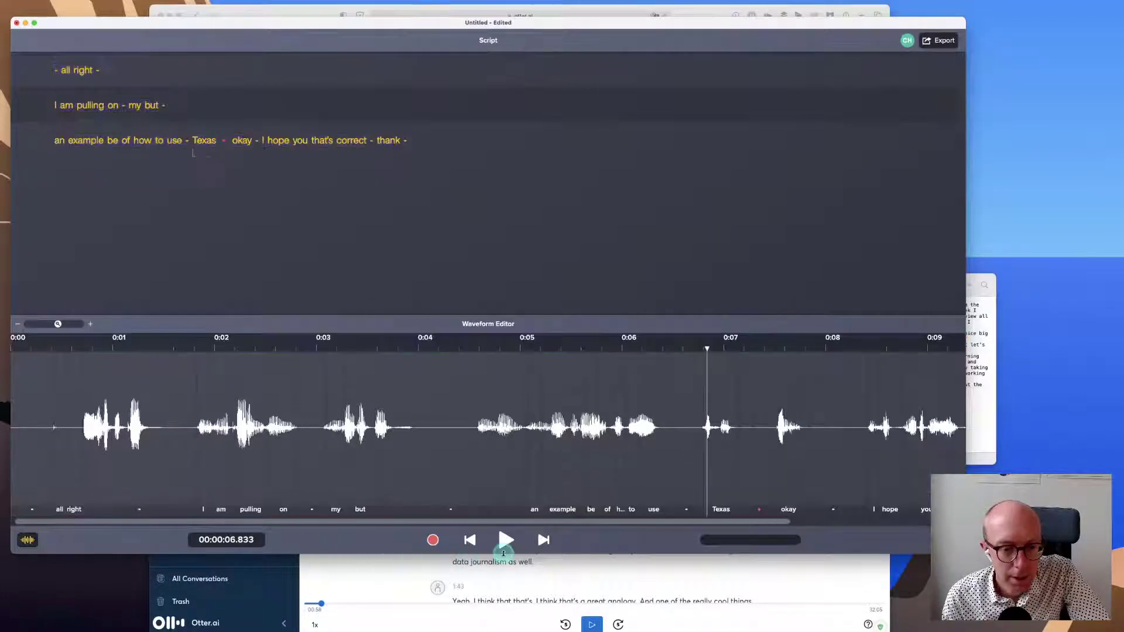
Step: Transcribe the entire test recording again and play it back from the beginning
key(super+a)
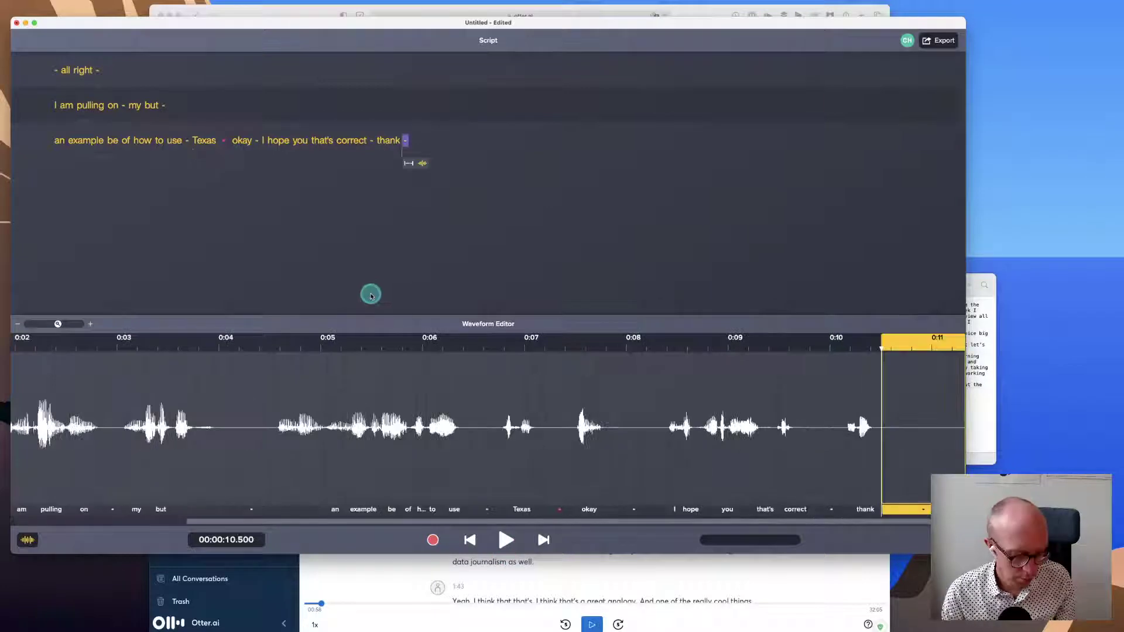
mouse_move(208, 3)
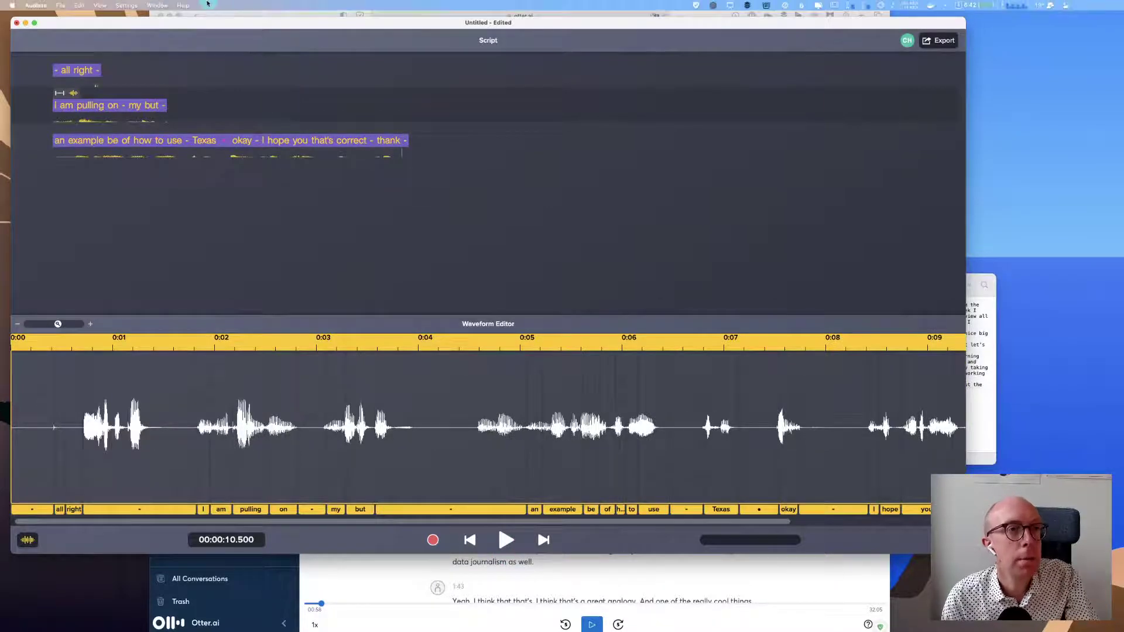
click(131, 4)
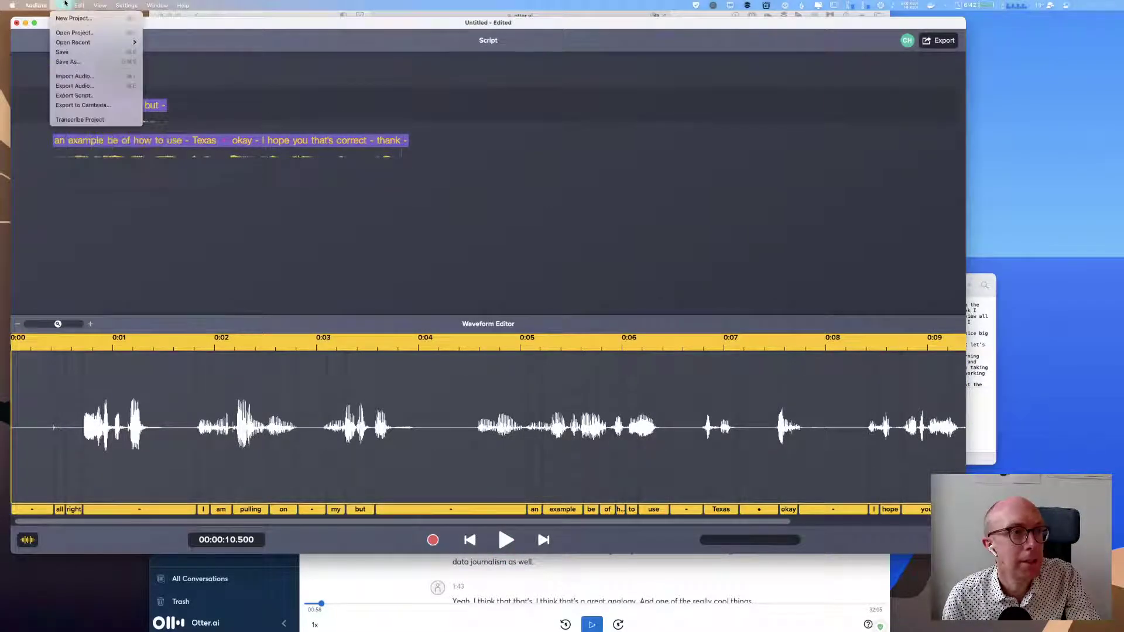
click(139, 158)
right_click(136, 139)
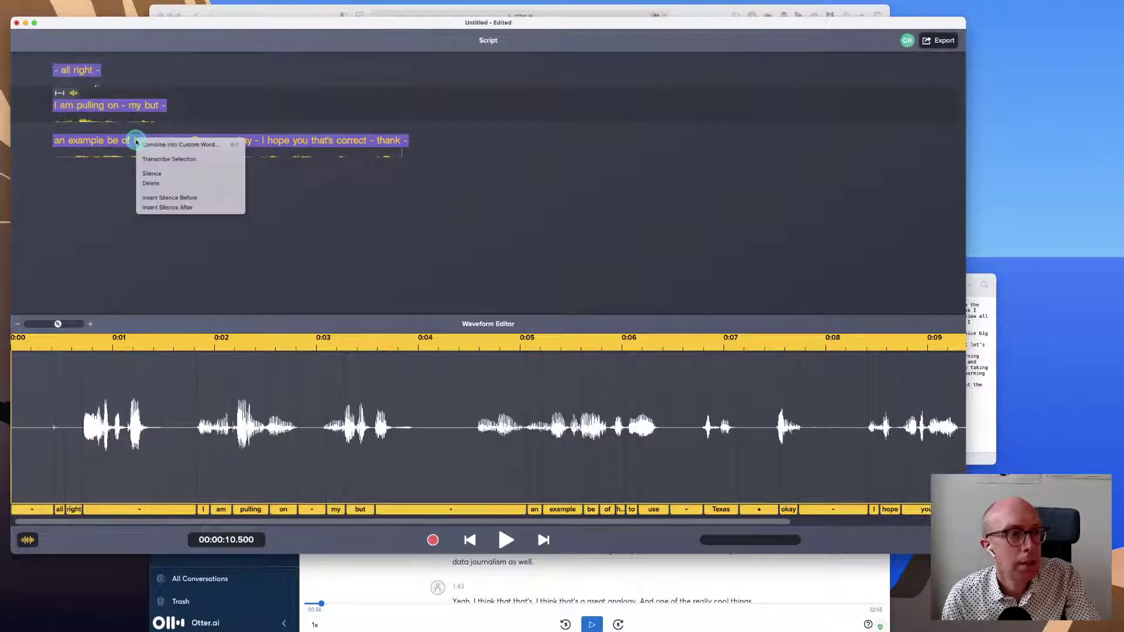
click(161, 159)
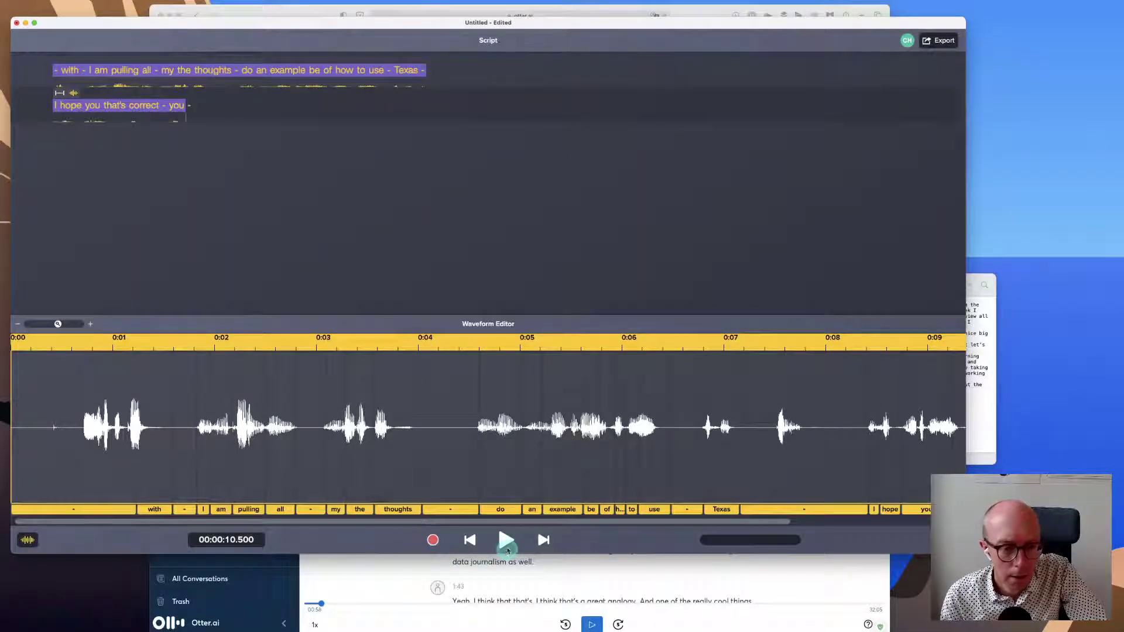
click(506, 541)
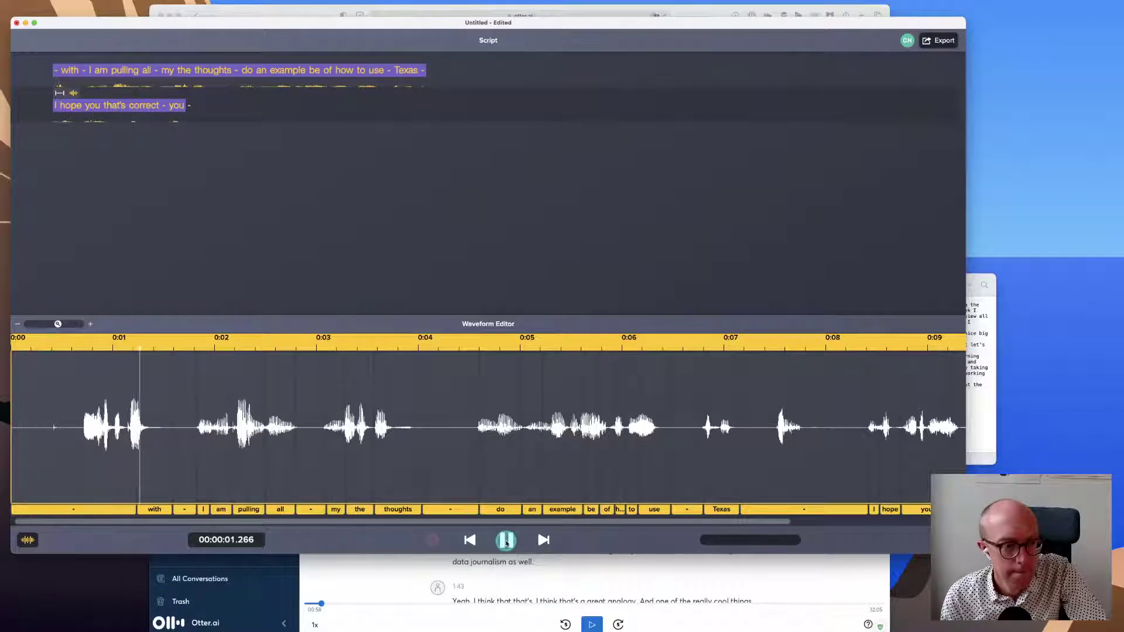
Step: Stop the playback, clear the earbud recording from the project, and set the audio input to MacBook Pro Microphone (Built-in)
click(507, 542)
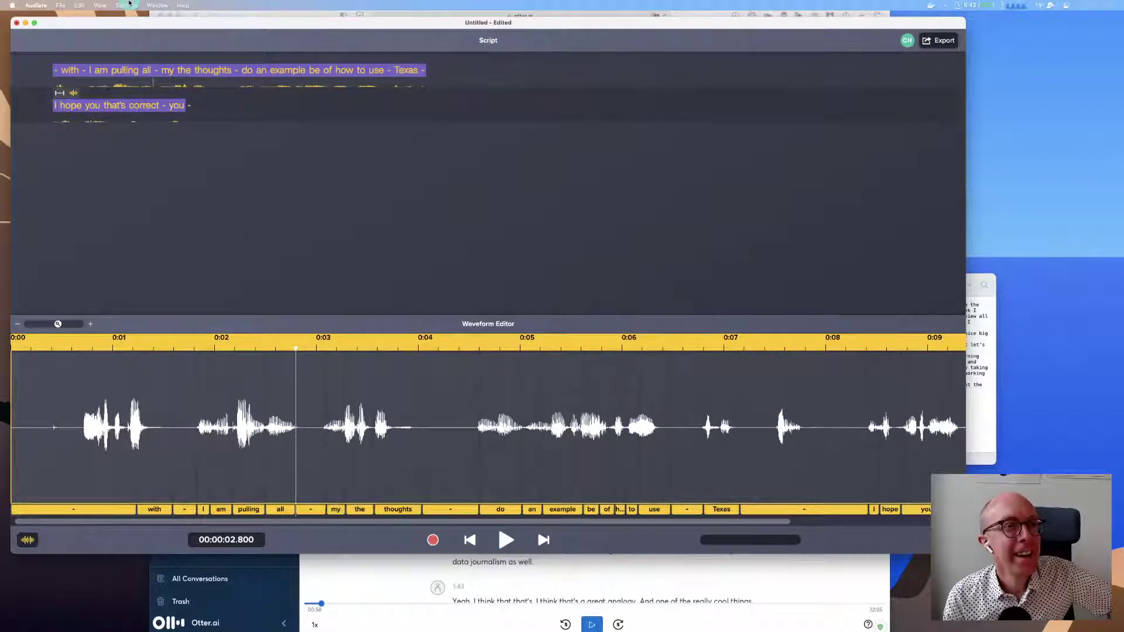
click(127, 5)
click(129, 4)
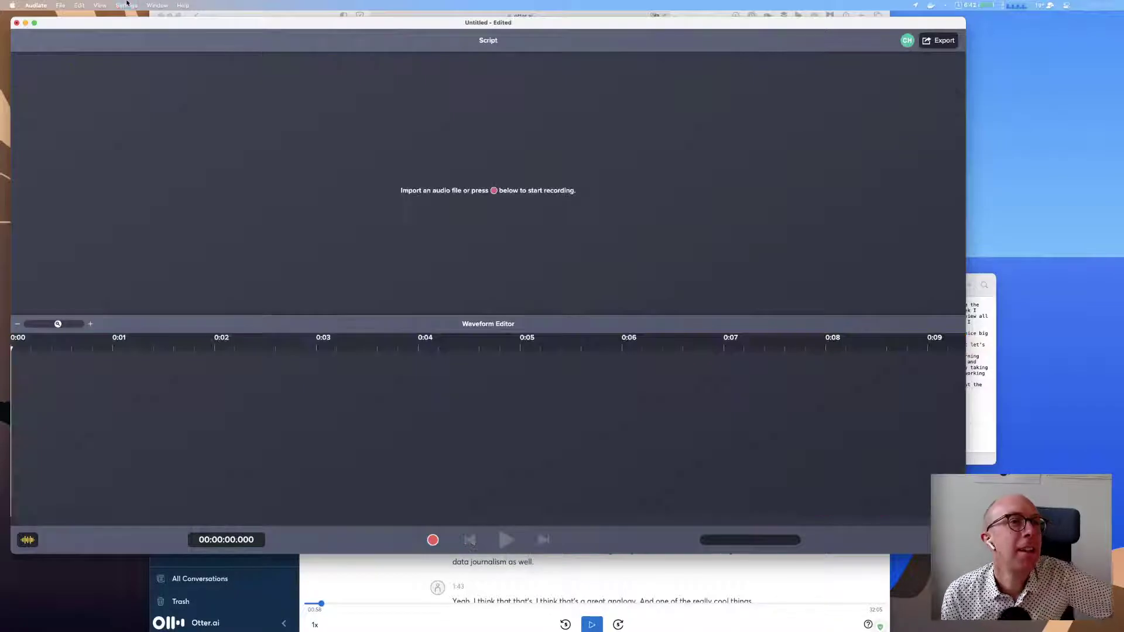
click(127, 5)
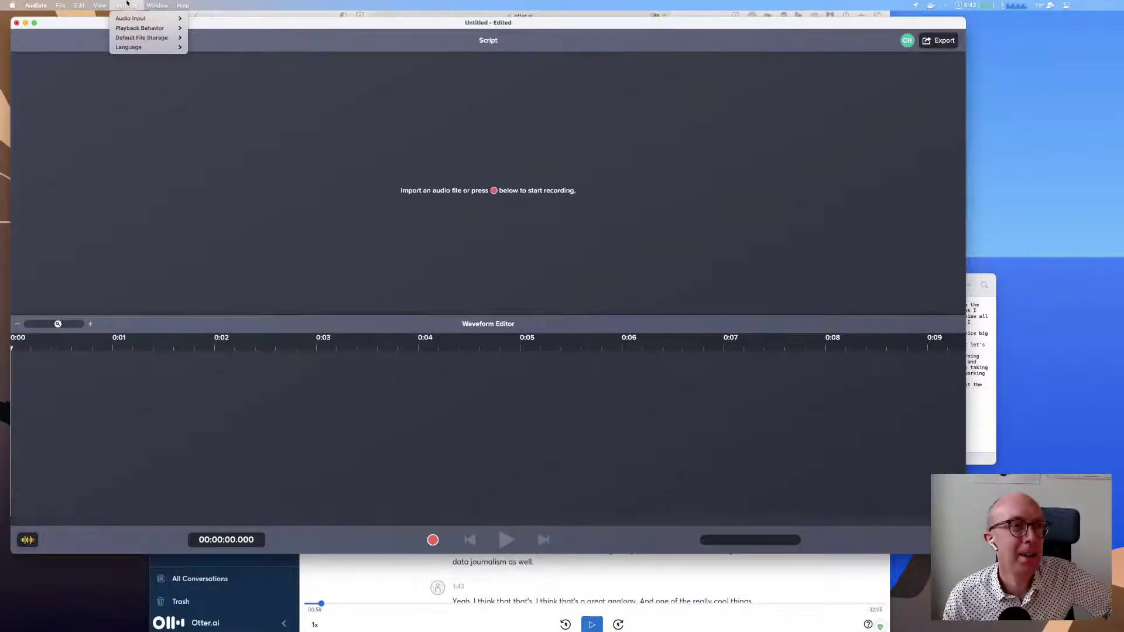
mouse_move(140, 18)
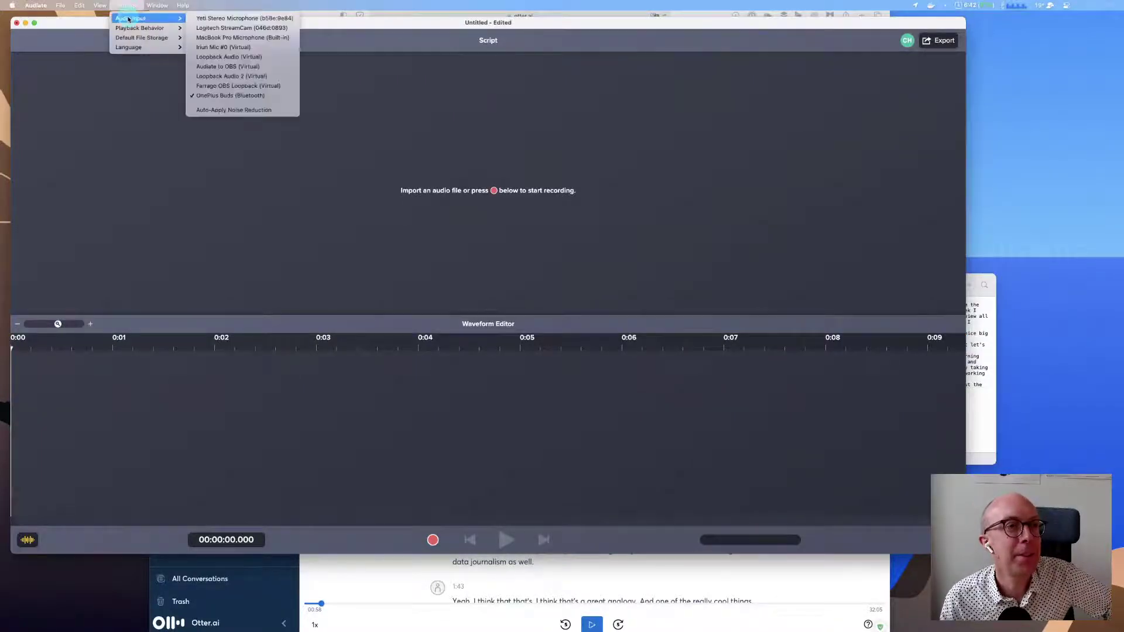
click(241, 39)
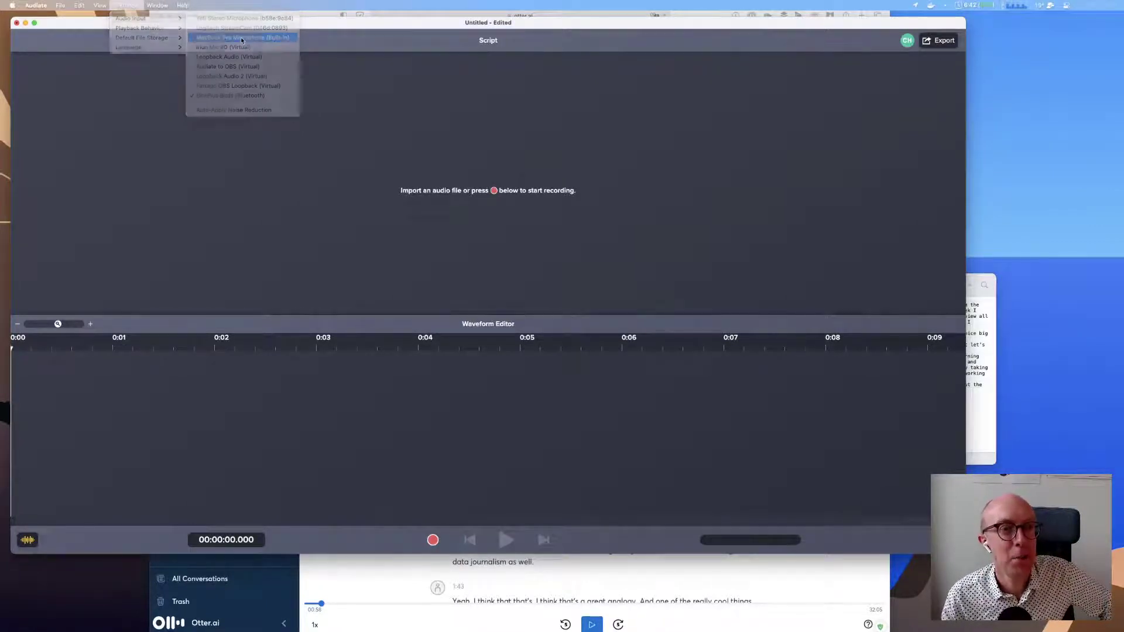
Step: Record a short spoken test passage with the built-in microphone and play it back from just before the first word
click(434, 541)
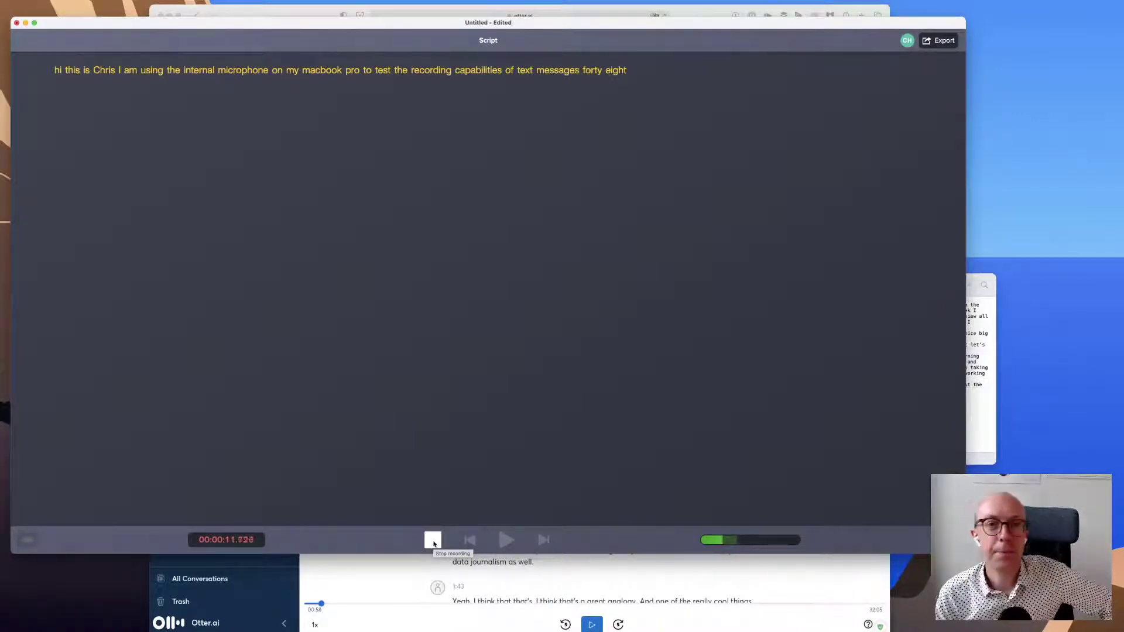
click(433, 544)
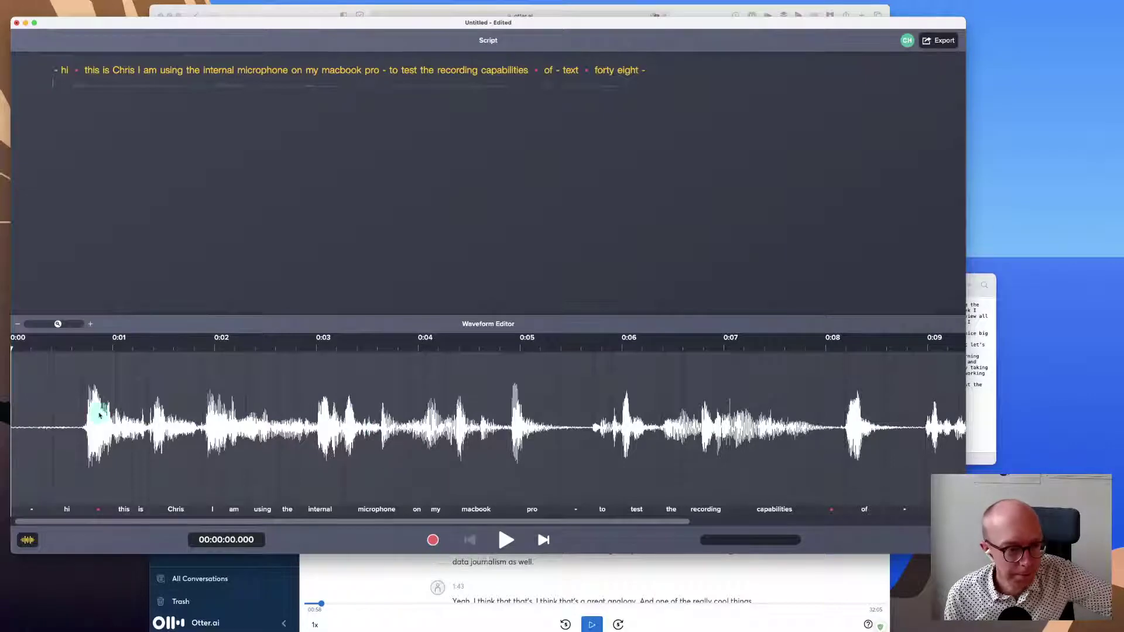
click(73, 418)
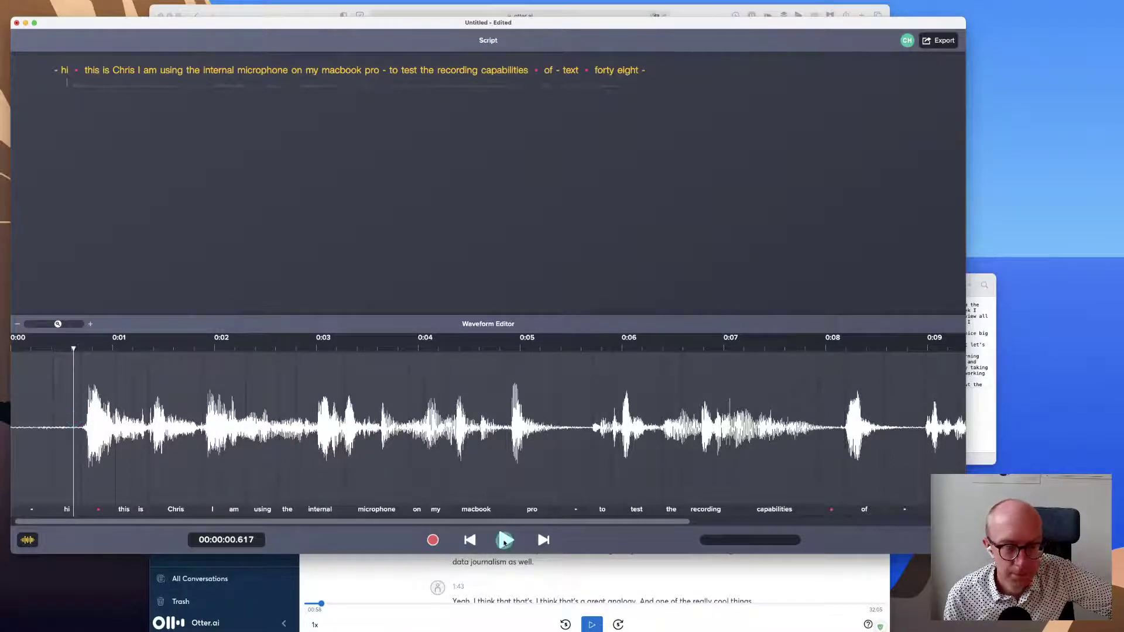
click(505, 541)
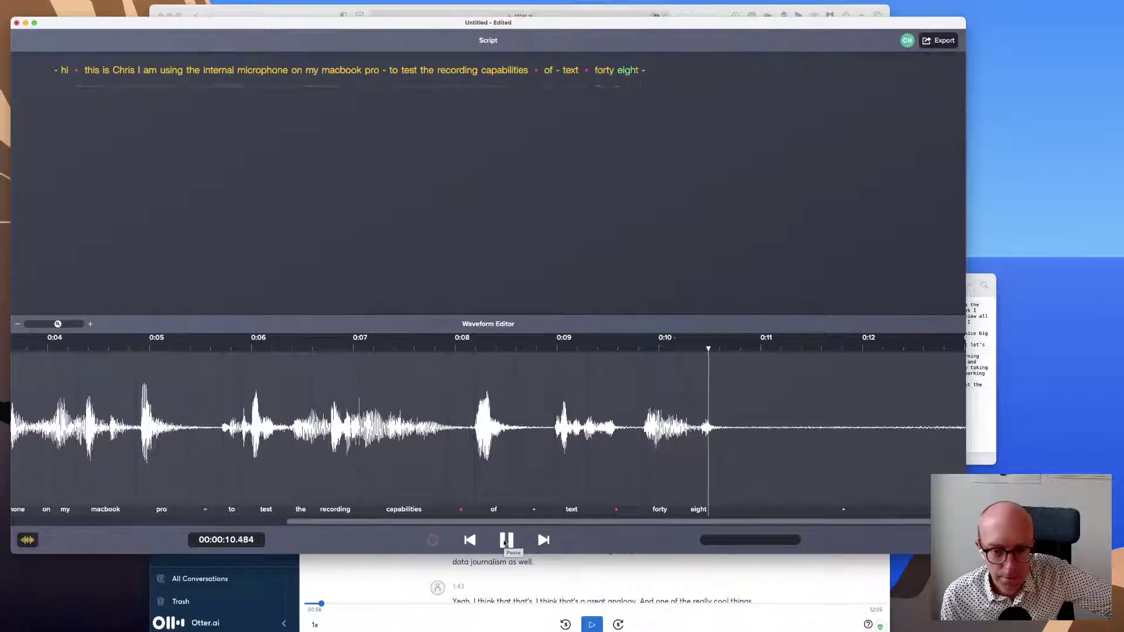
click(505, 543)
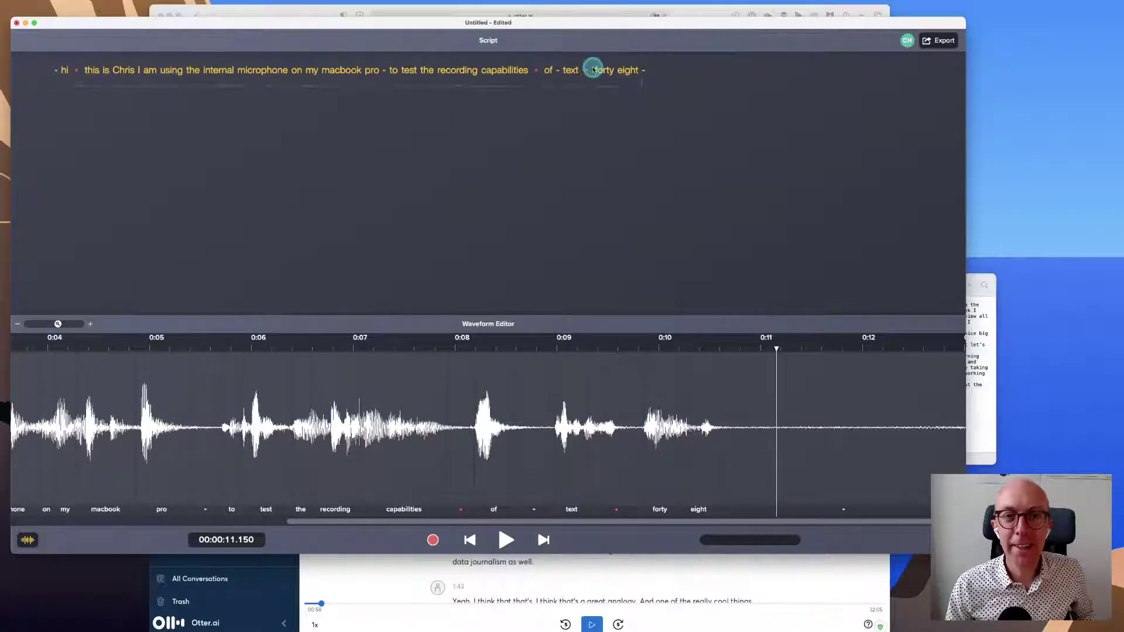
Step: Combine the words "forty eight" at the end of the transcript into the custom word "Audiate"
drag(595, 68, 639, 70)
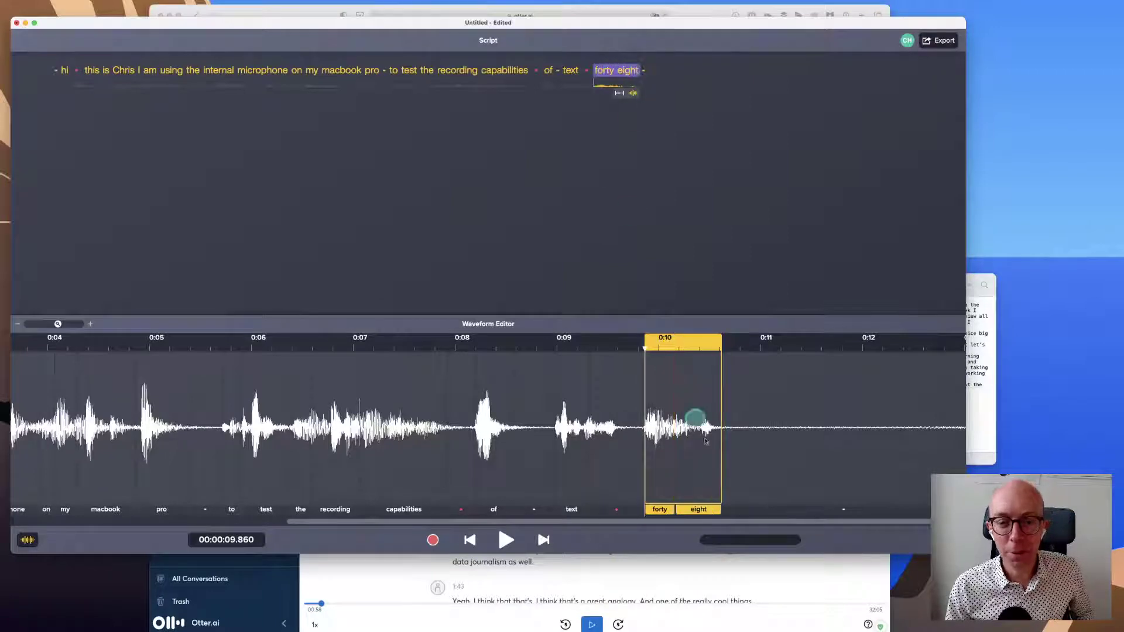
right_click(698, 510)
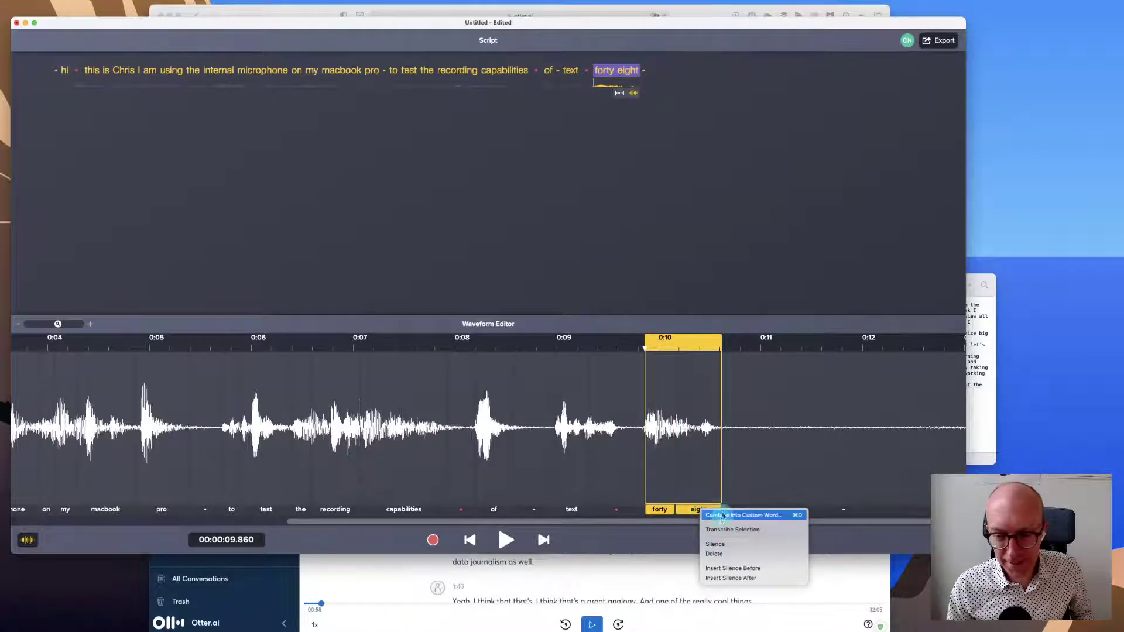
click(721, 515)
text(Au)
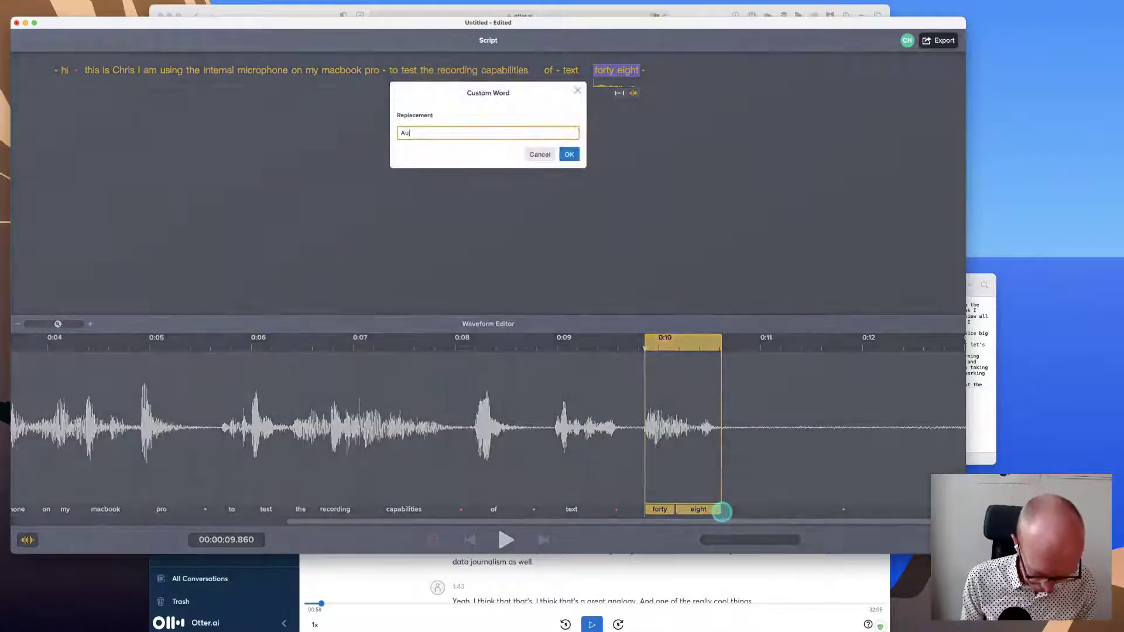
text(diate)
click(569, 156)
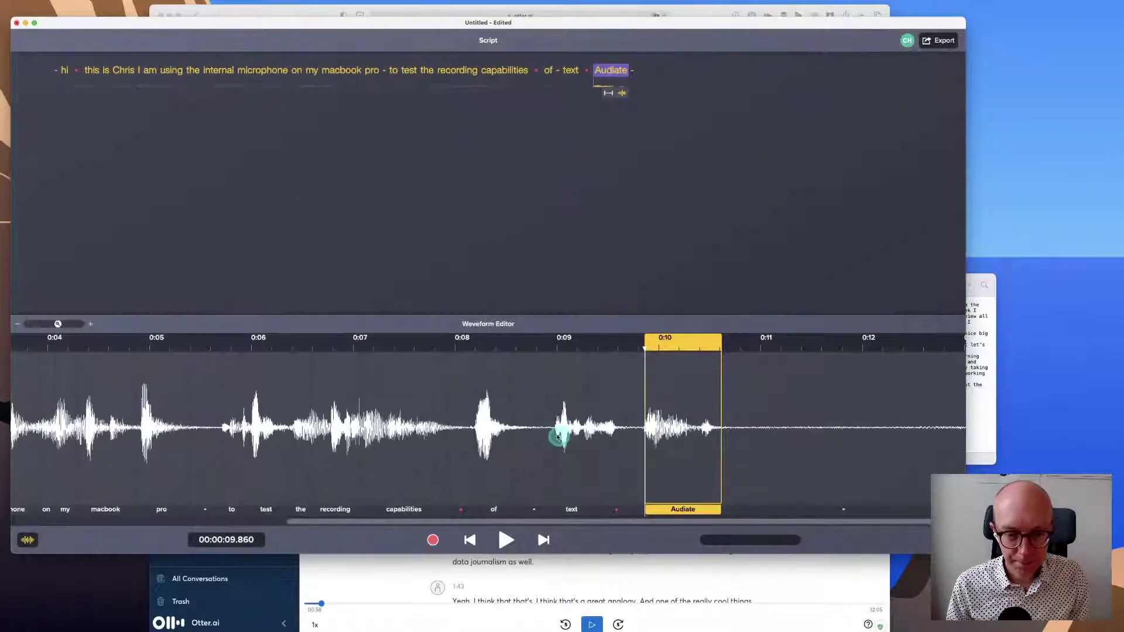
Step: Play back the word "text" before "Audiate" and replace it and its following hesitation with the custom word "Techsmiths"
click(554, 434)
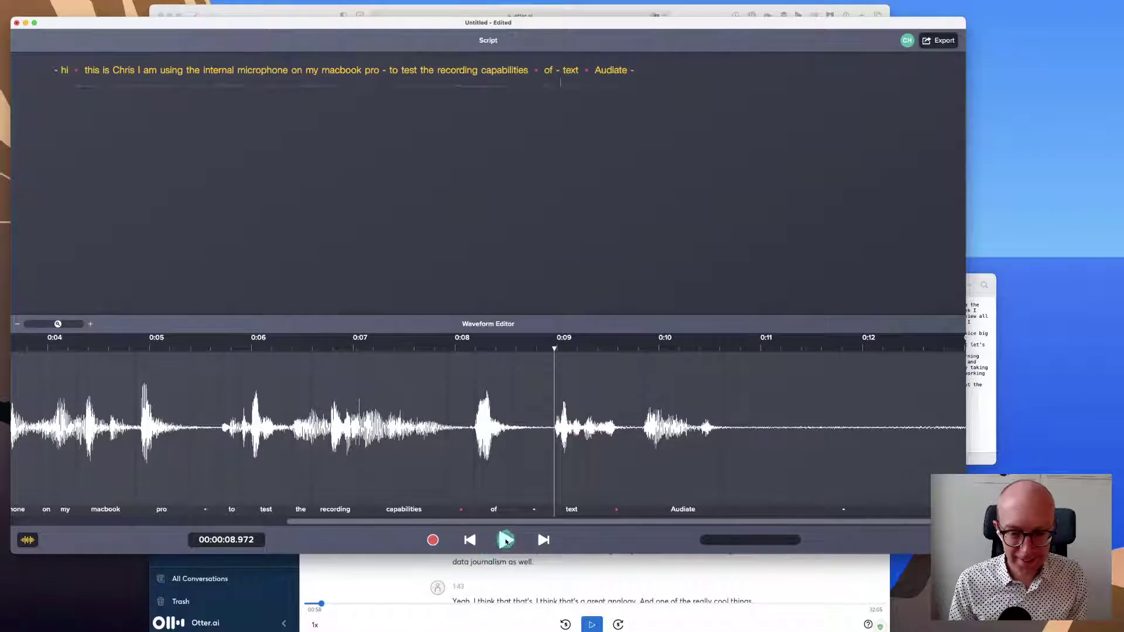
click(505, 540)
click(505, 540)
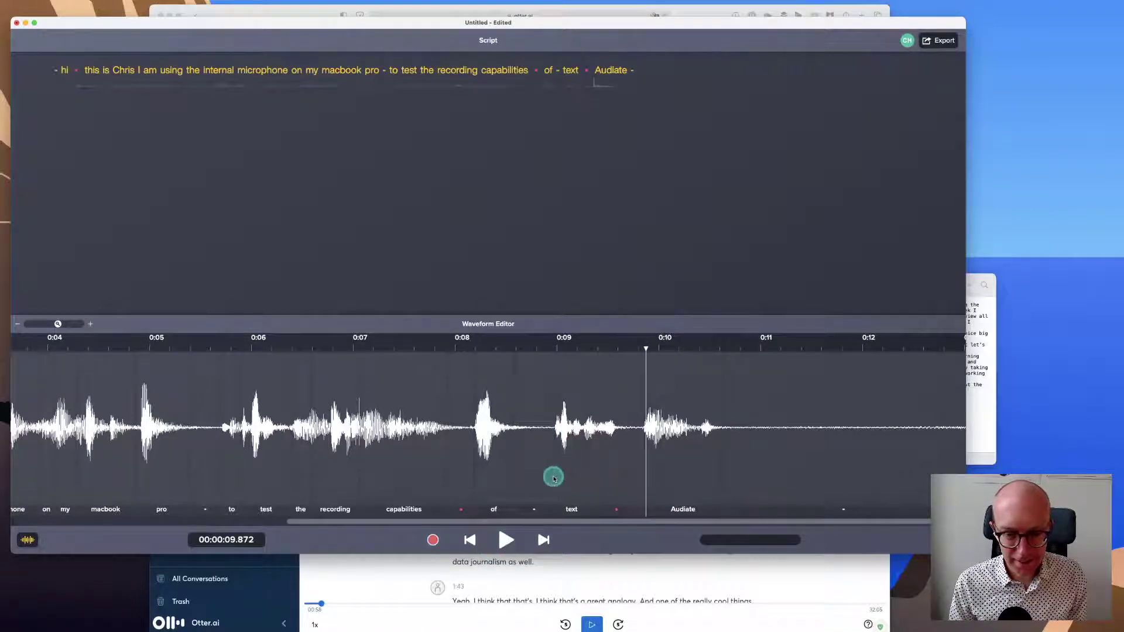
drag(555, 476, 617, 477)
click(617, 474)
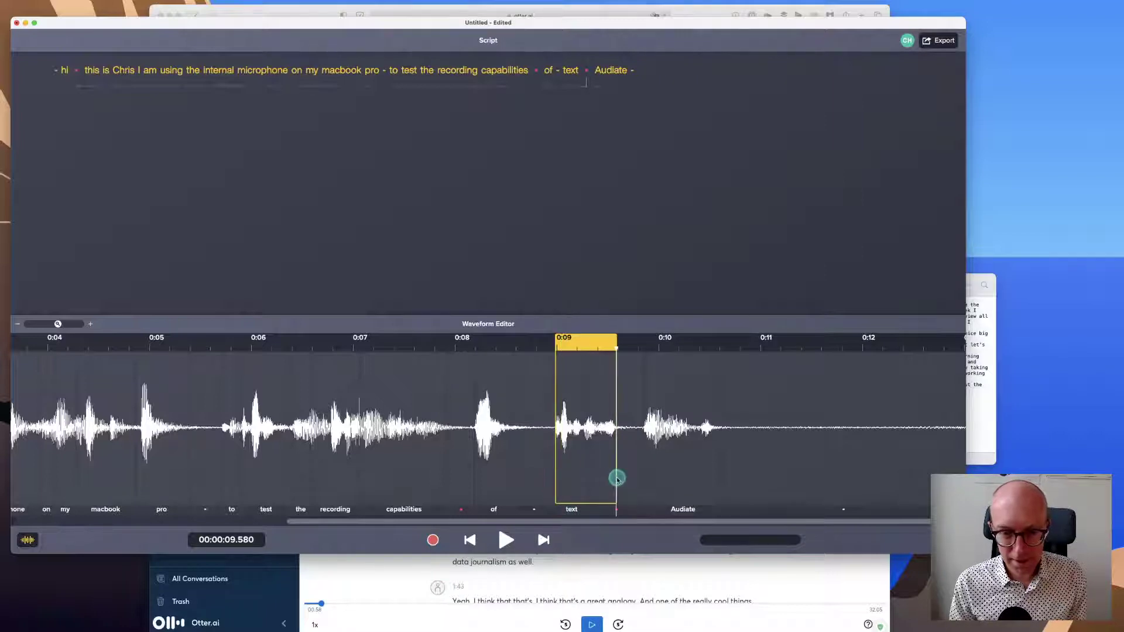
right_click(572, 508)
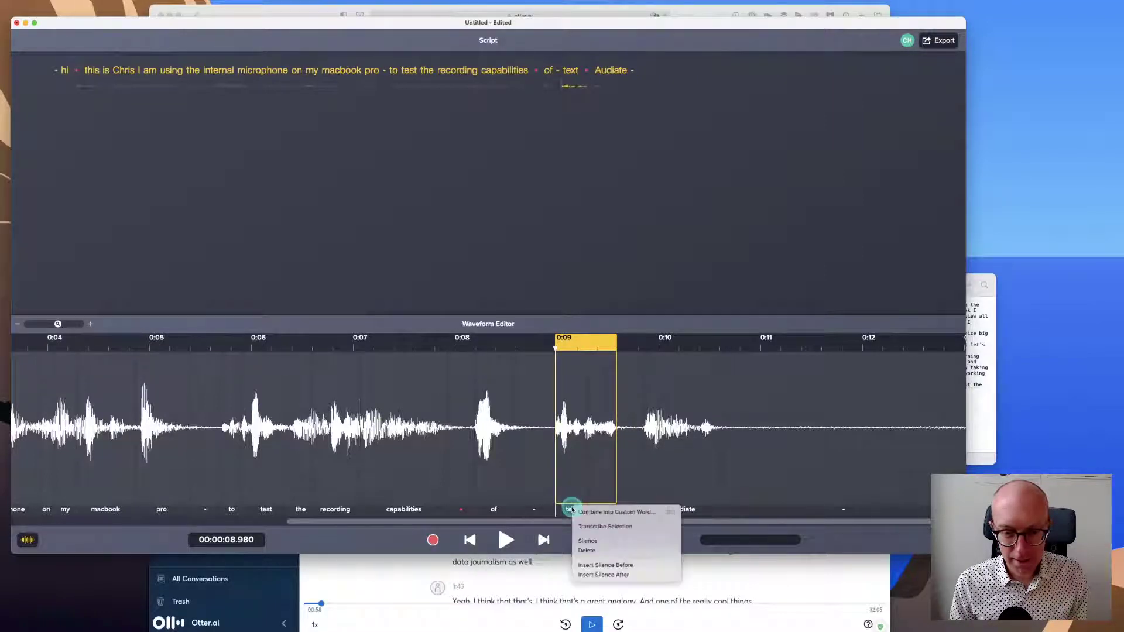
click(576, 510)
text(T)
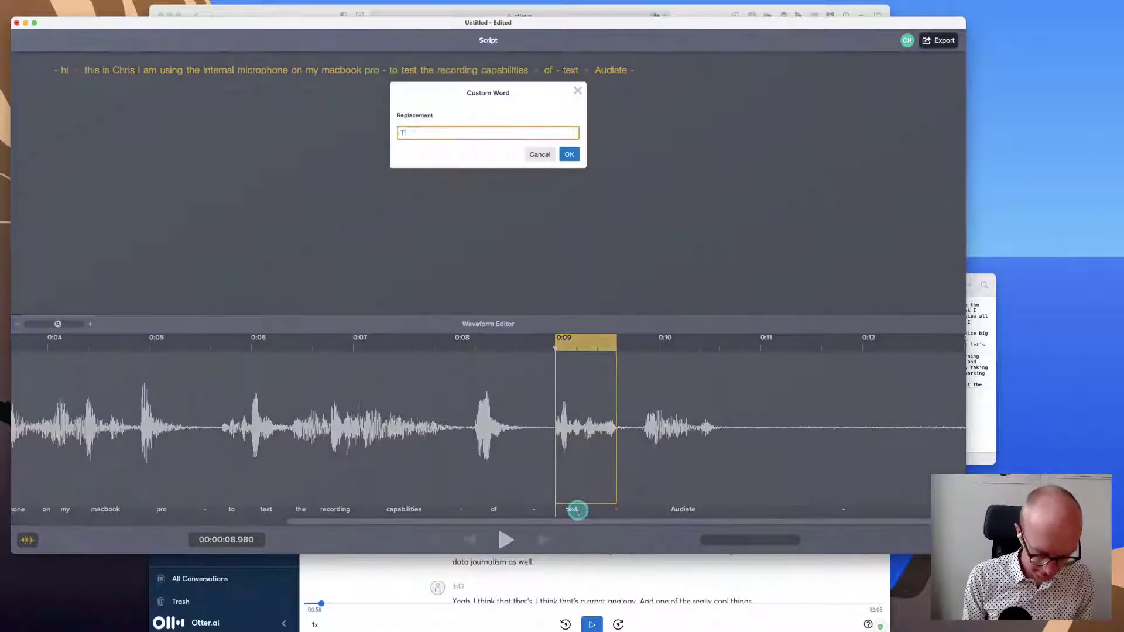
text(echsmiths)
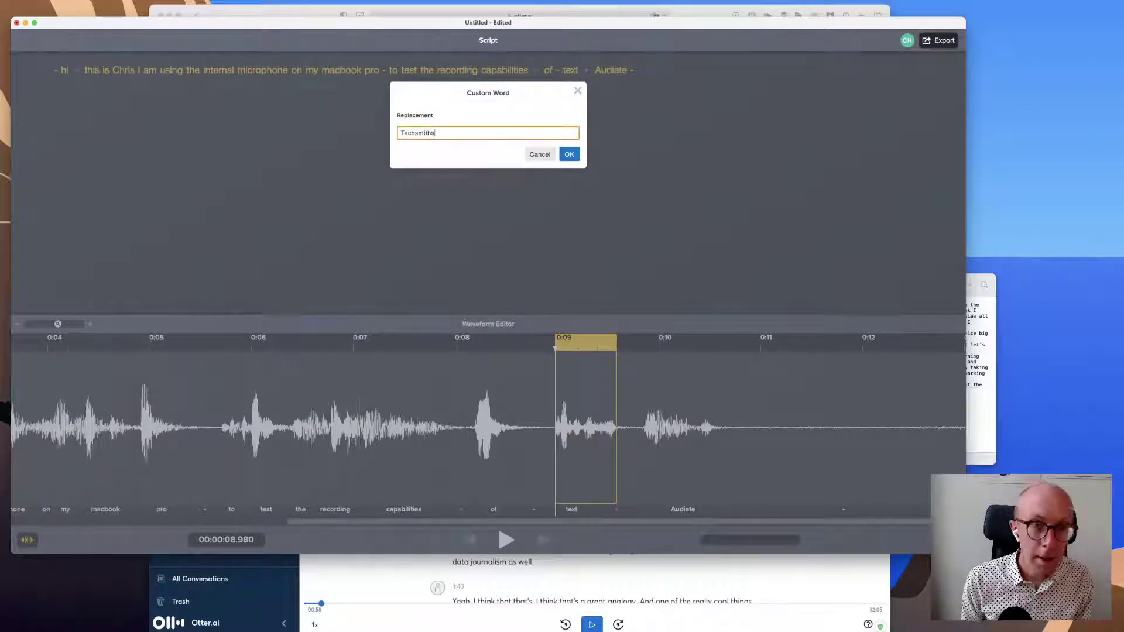
click(569, 154)
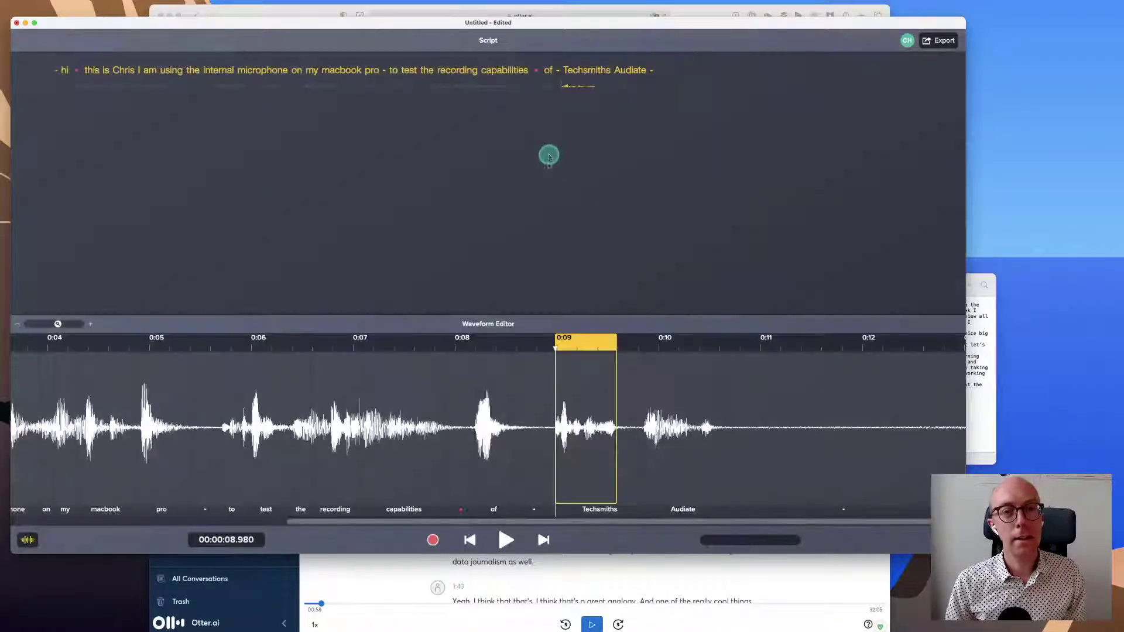
Step: Play back the corrected ending of the recording and the hesitation marked after "hi"
click(506, 539)
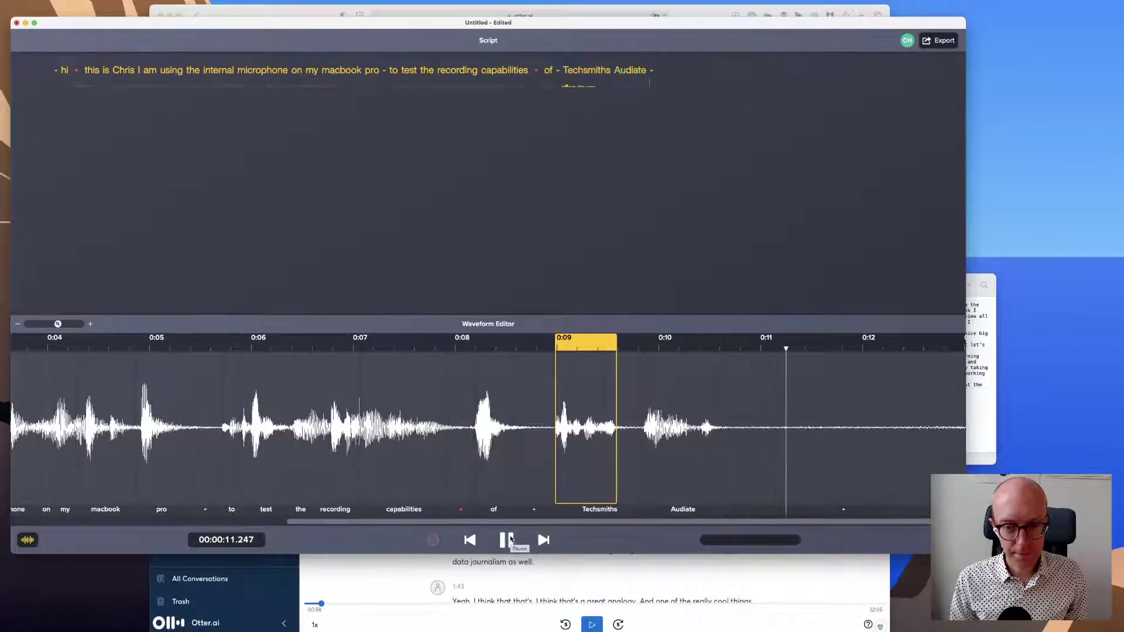
click(509, 539)
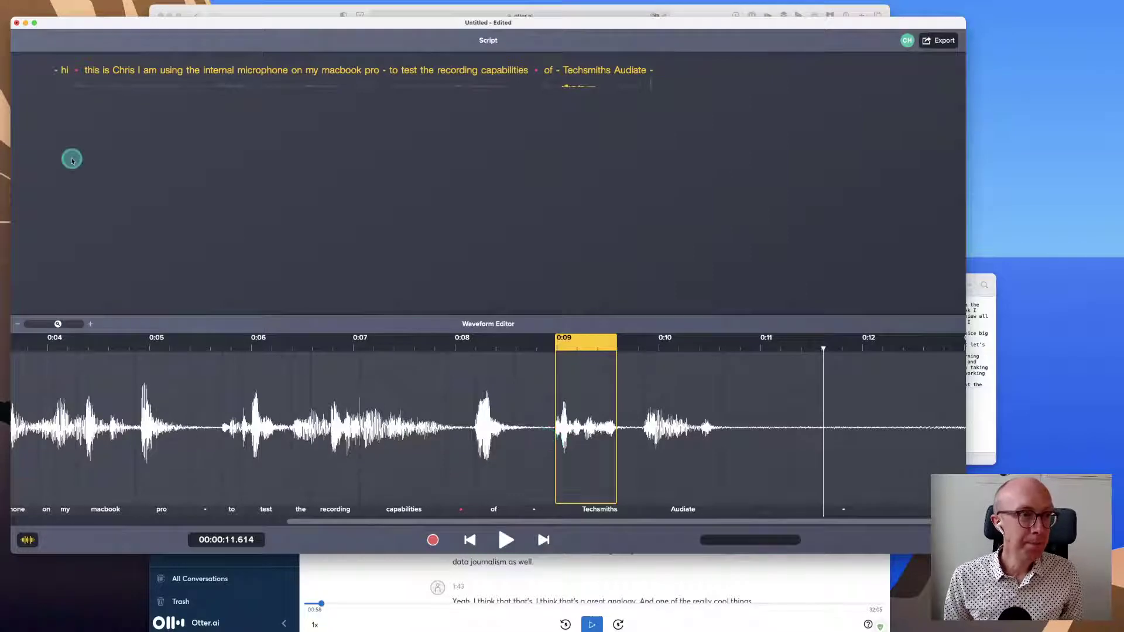
click(76, 71)
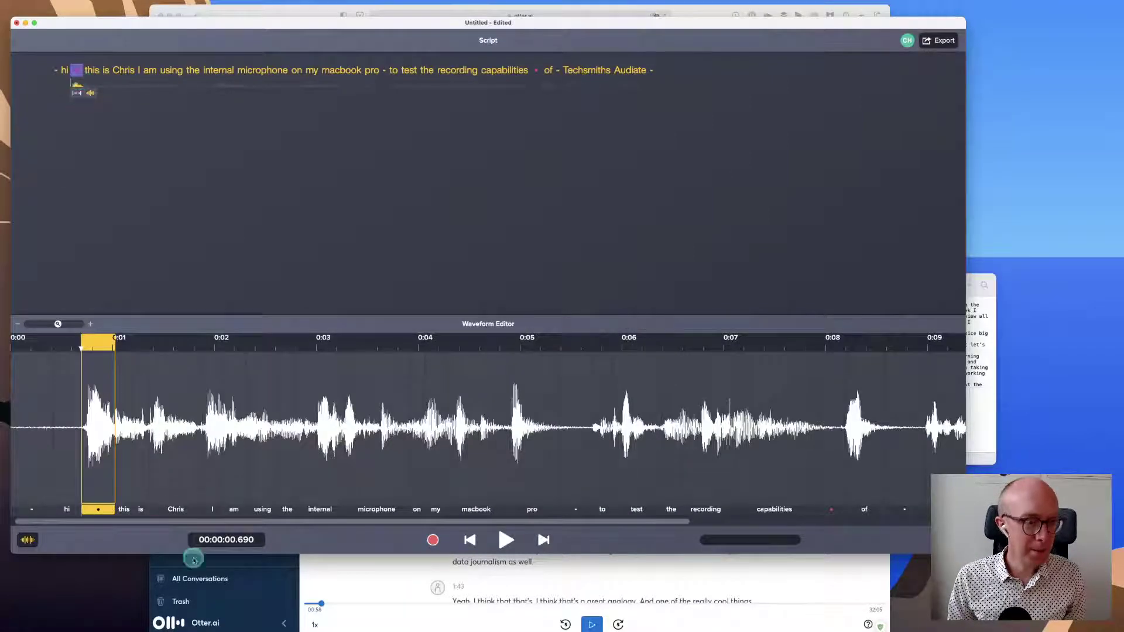
click(508, 541)
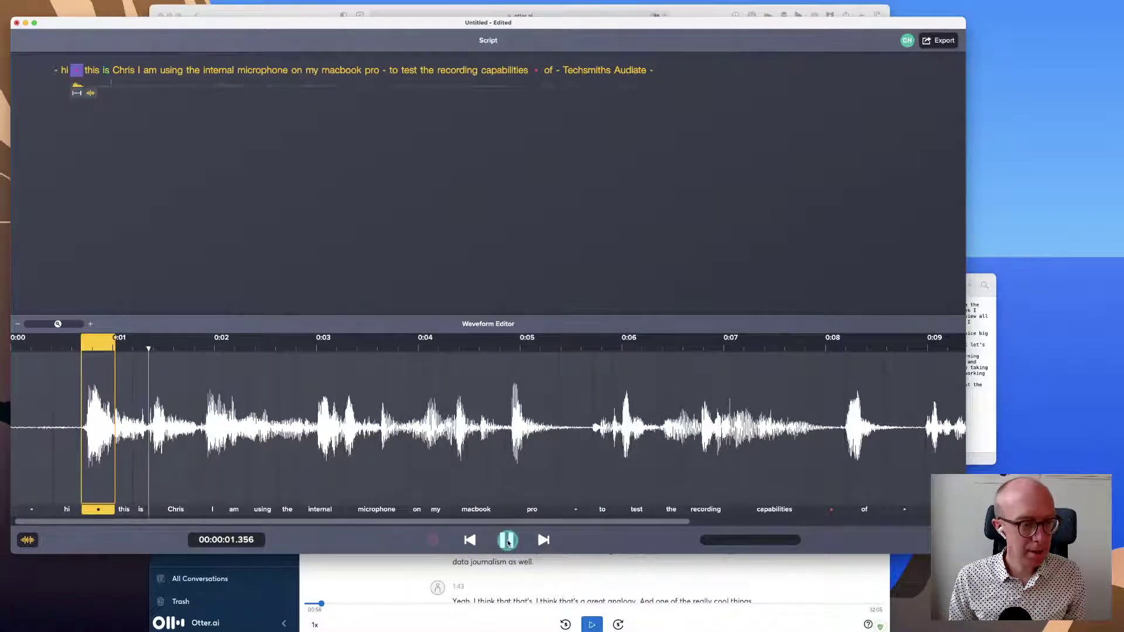
right_click(77, 72)
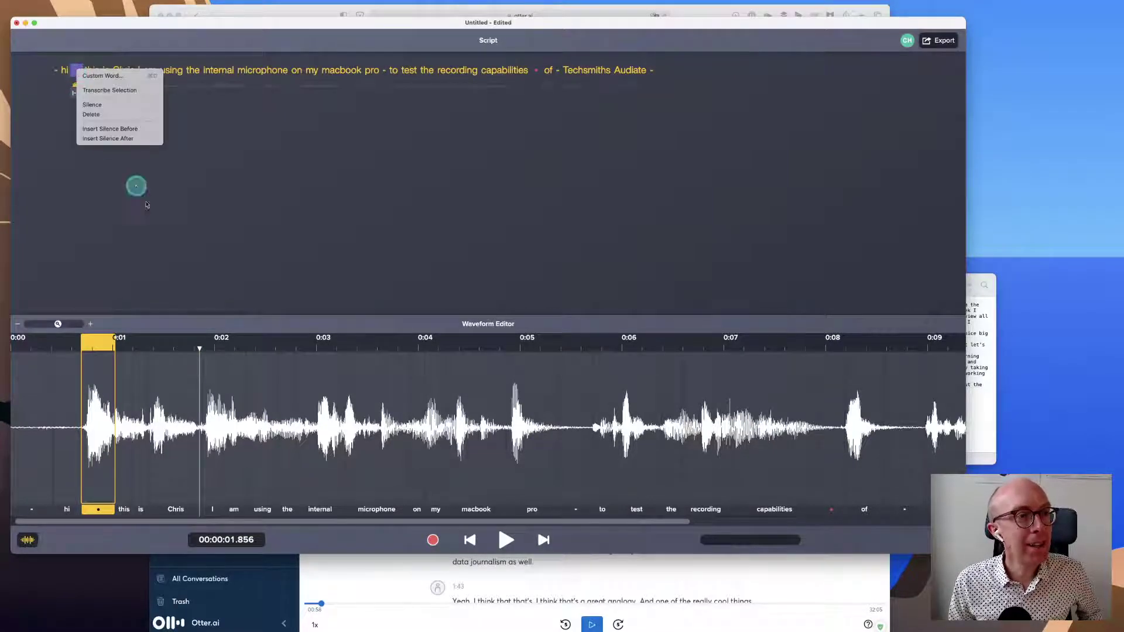
click(154, 219)
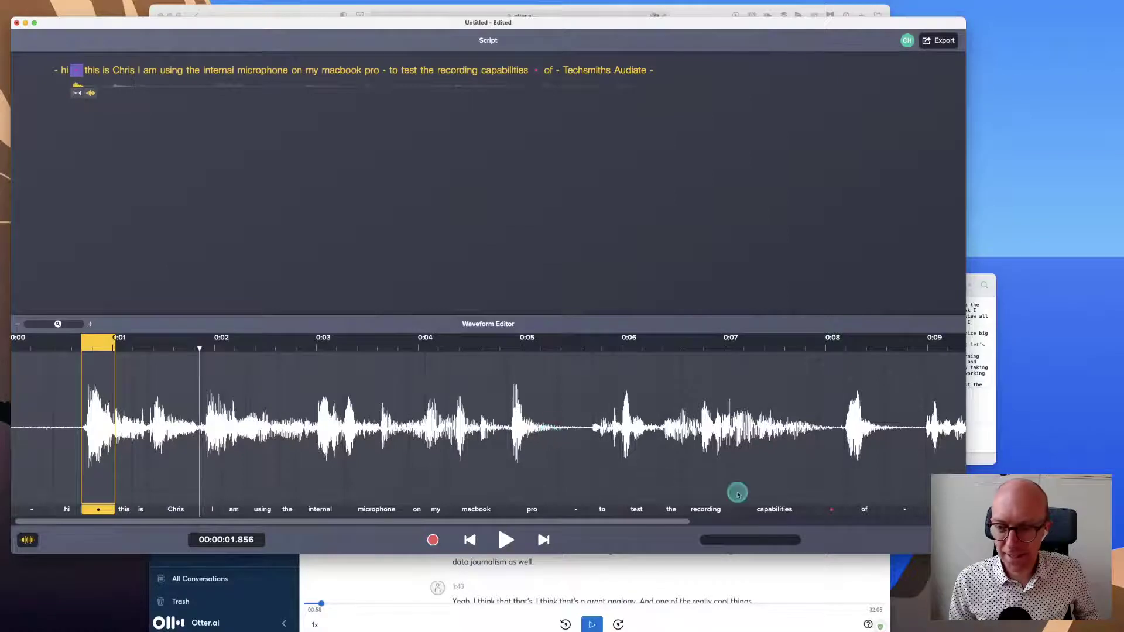
Step: Delete all hesitations from the recording
click(56, 4)
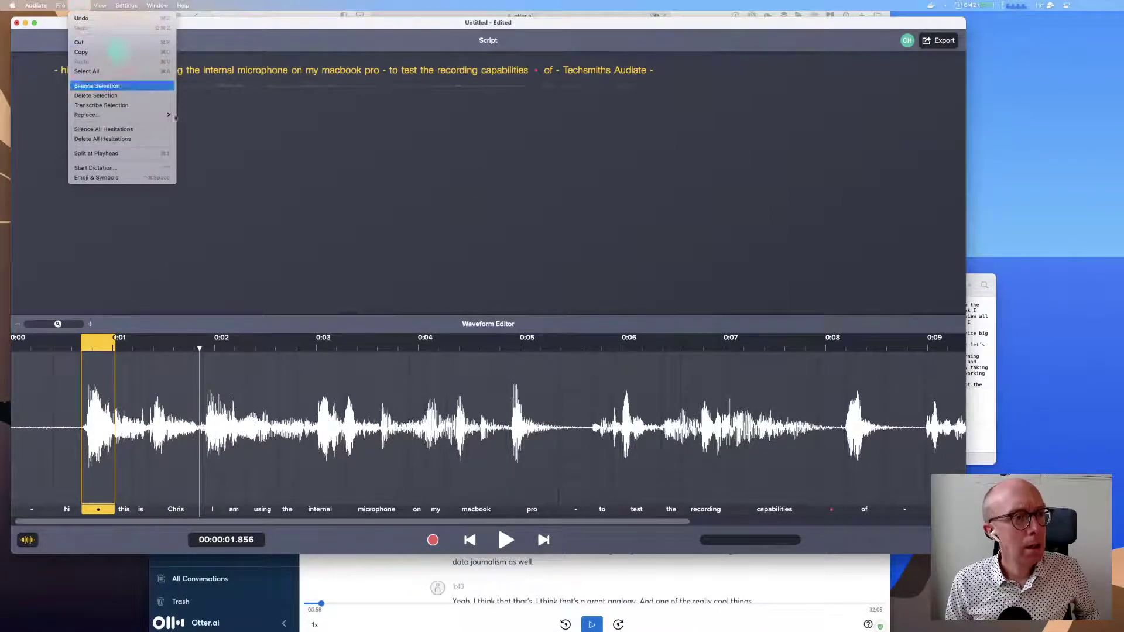
click(141, 139)
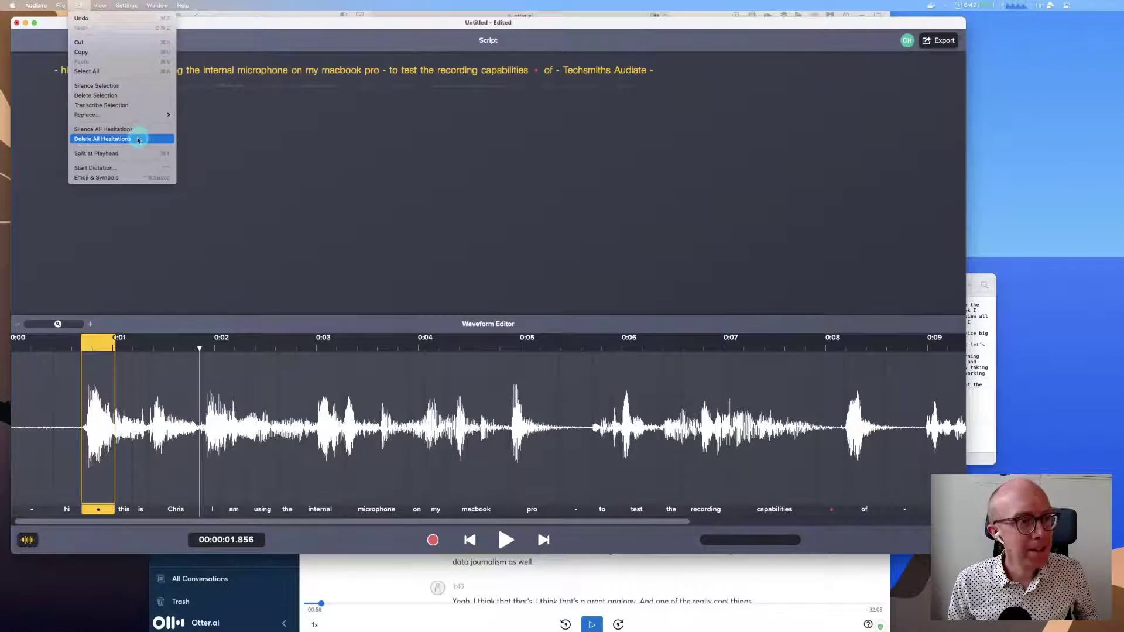
click(405, 197)
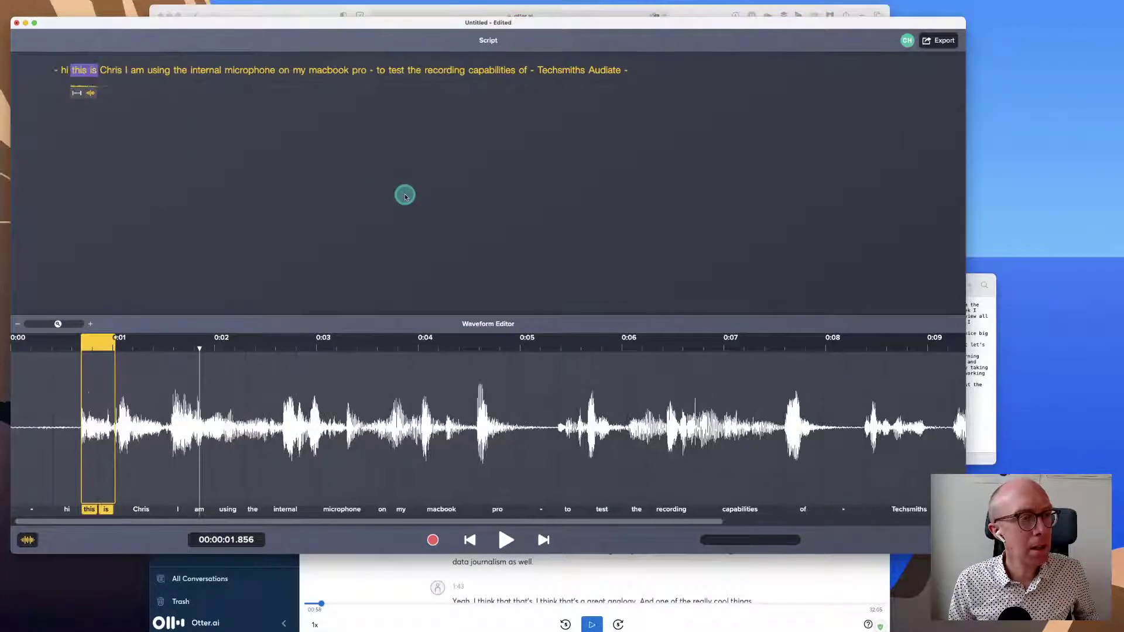
Step: Play back the edited recording from just before the first word through to "Audiate"
click(504, 540)
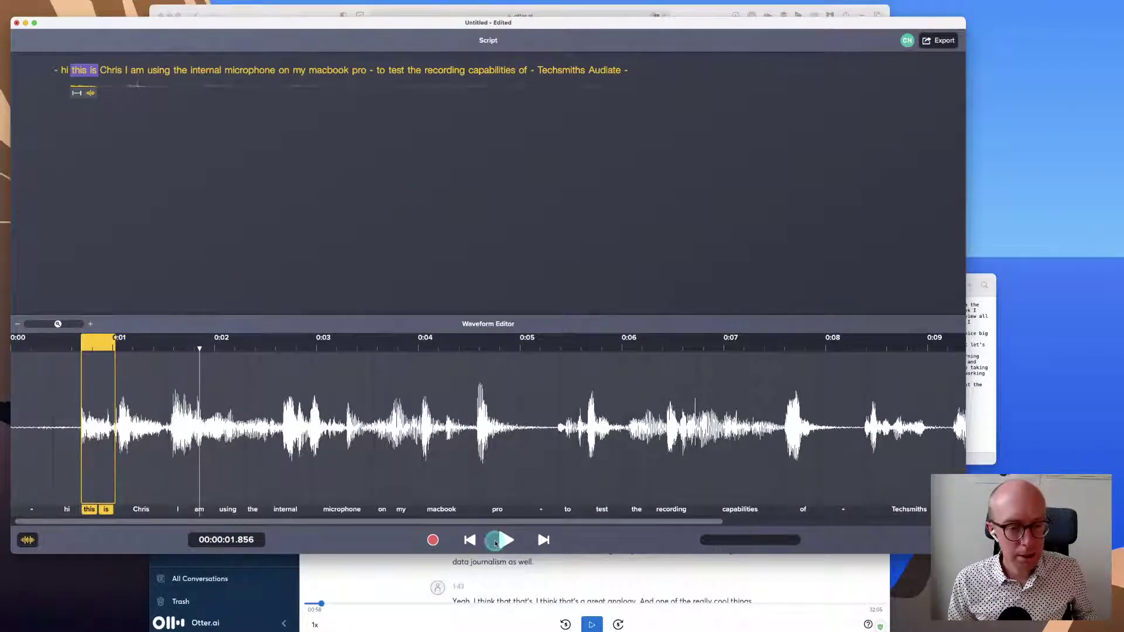
click(503, 541)
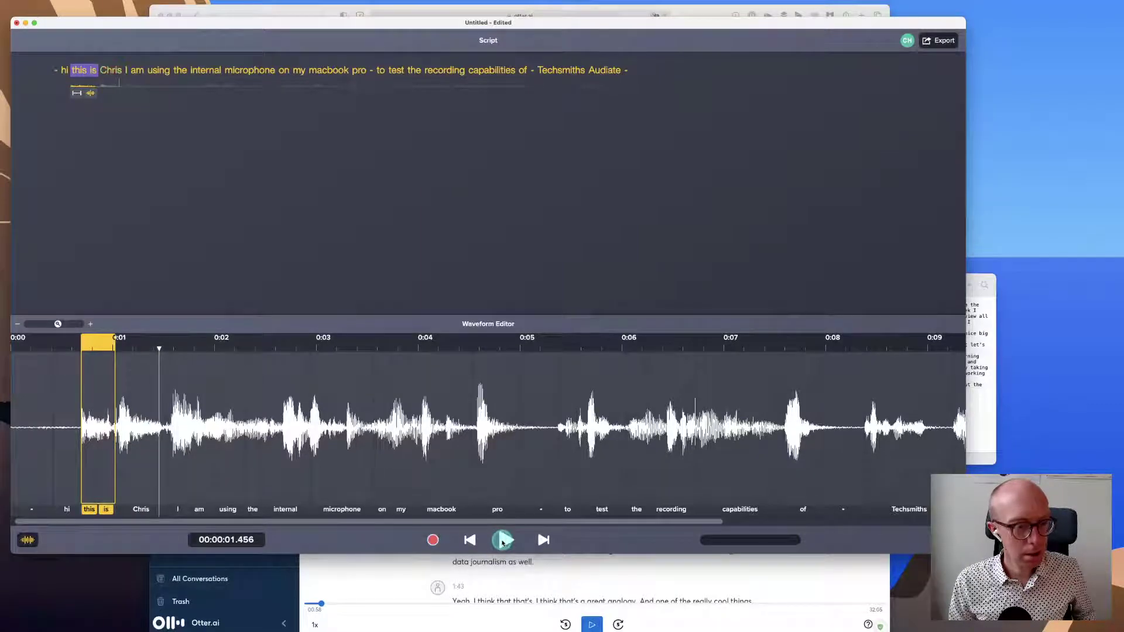
click(56, 348)
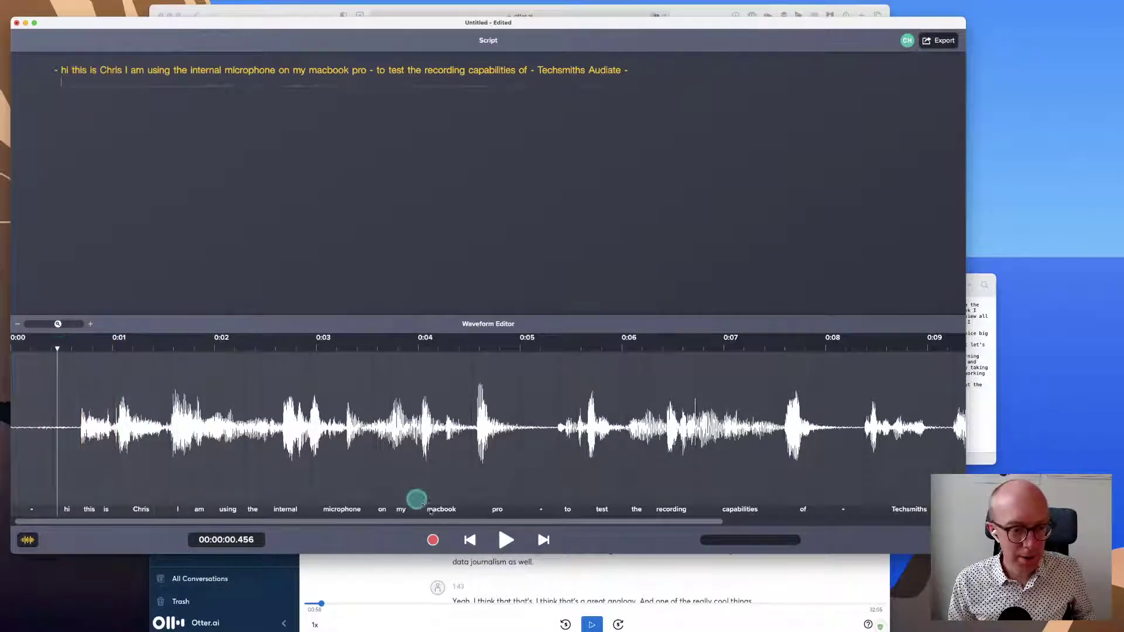
click(506, 540)
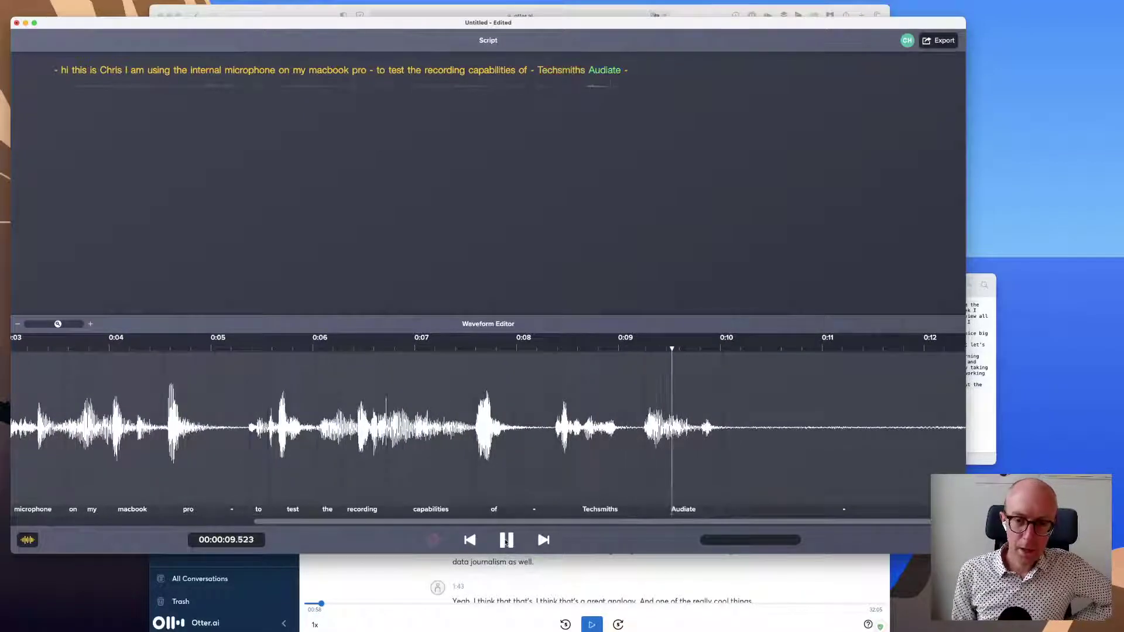
click(508, 544)
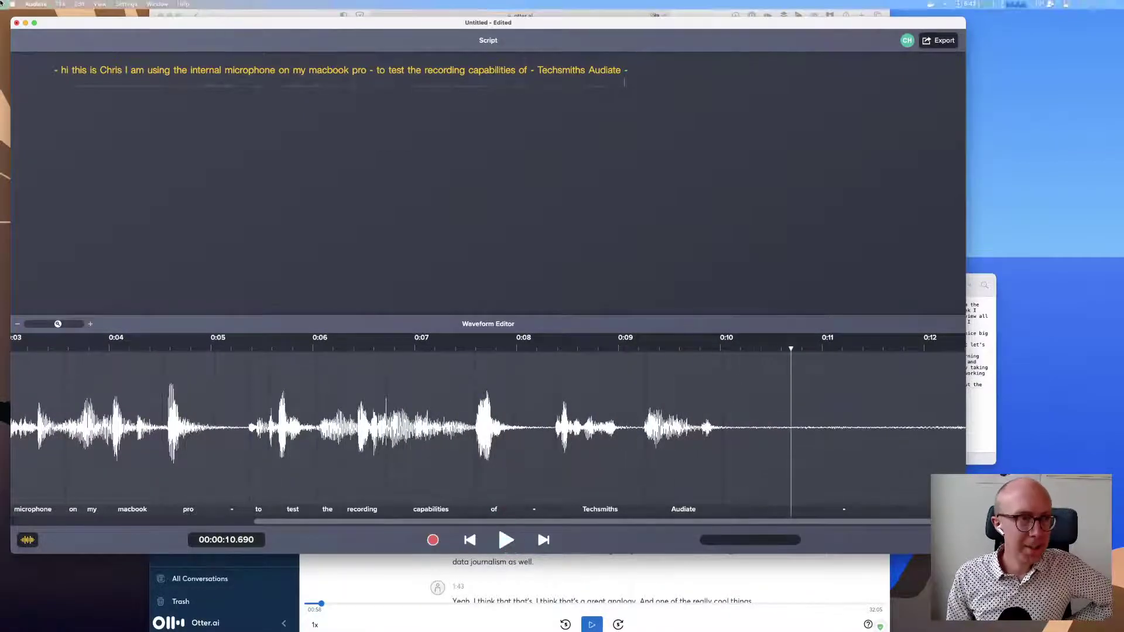
Step: Try to delete all the hesitations still marked in the recording
click(60, 5)
mouse_move(75, 6)
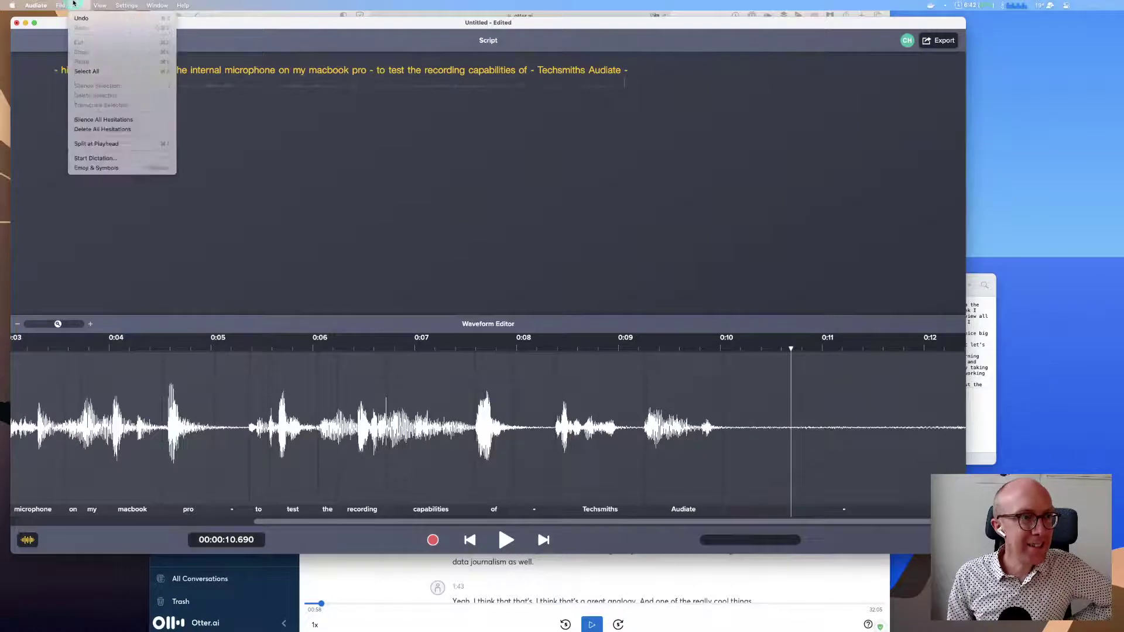
click(113, 129)
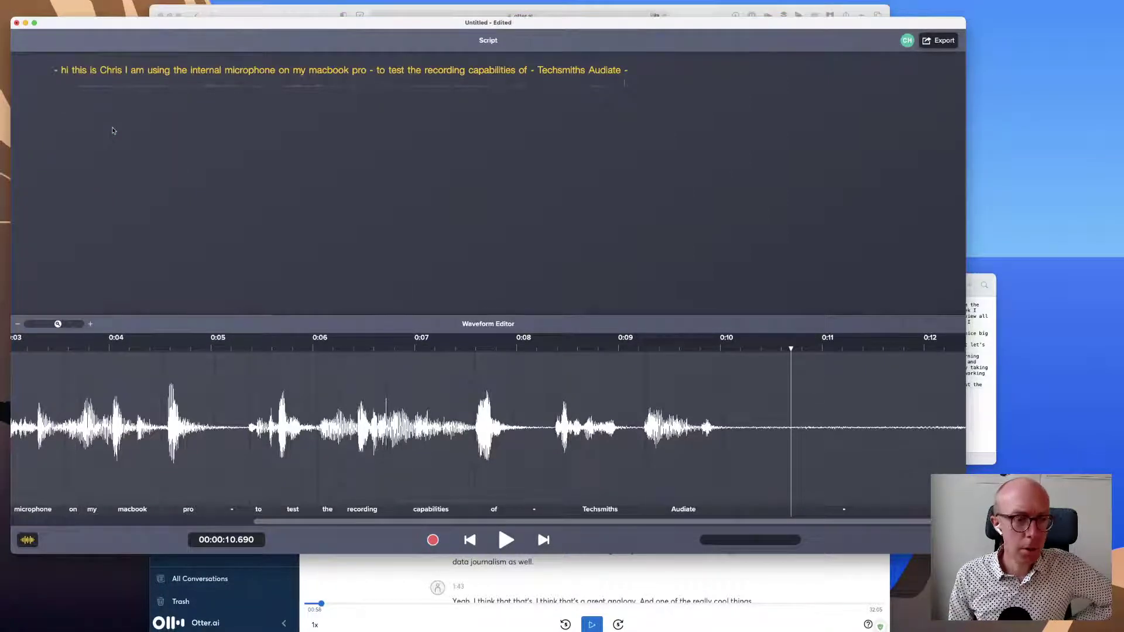
Step: Look through the settings, editing and export options, including export to a file and to Camtasia
click(122, 5)
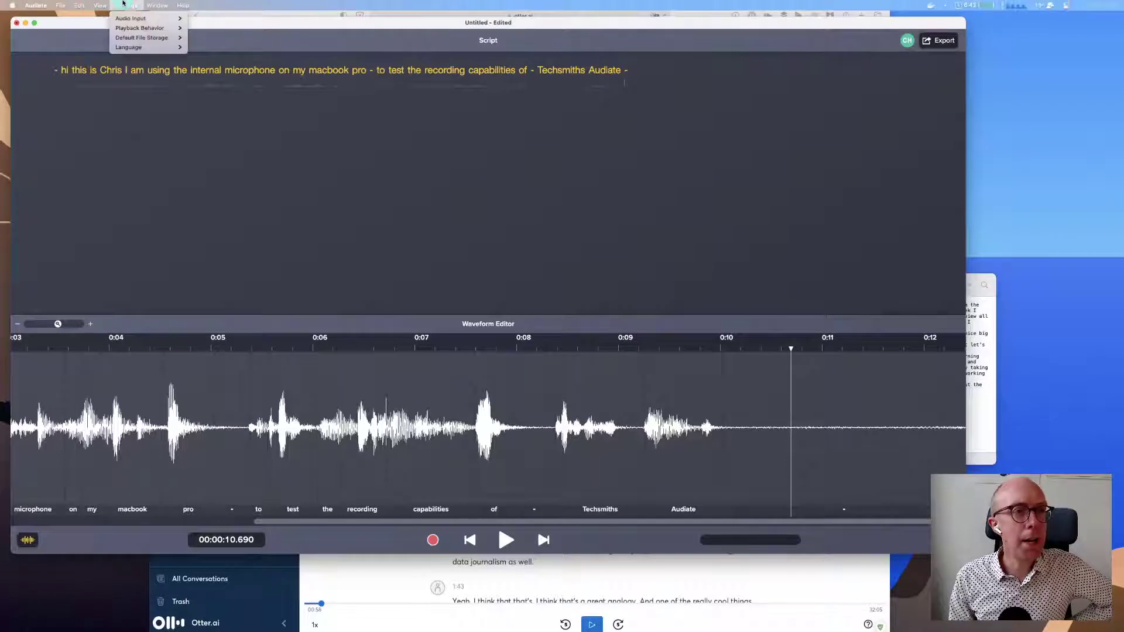
click(122, 5)
click(85, 5)
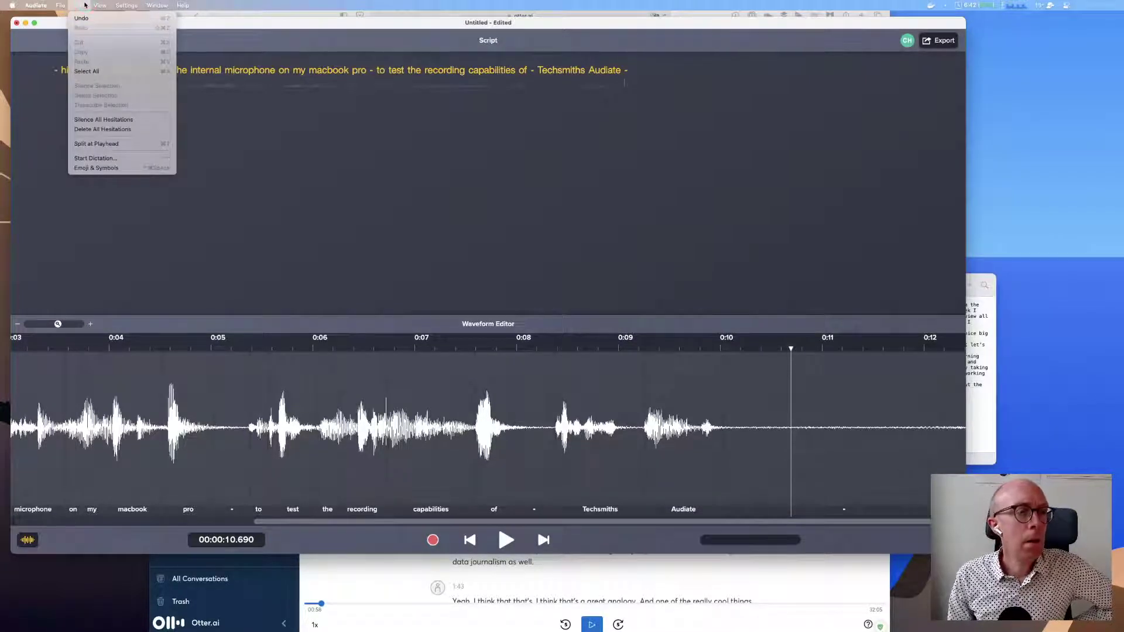
click(152, 4)
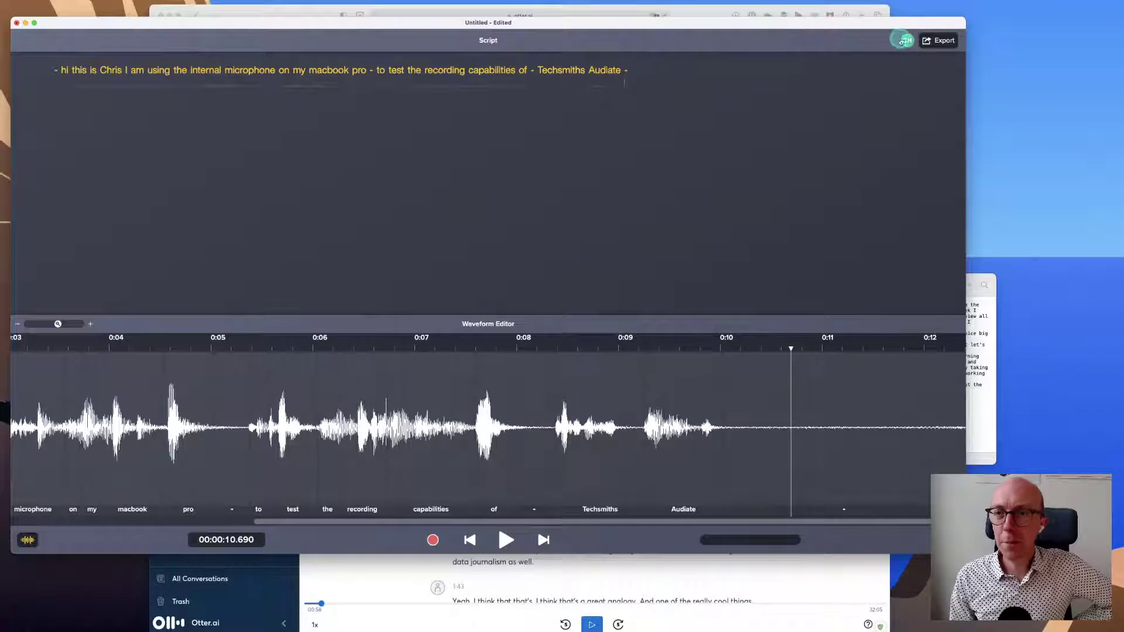
click(942, 40)
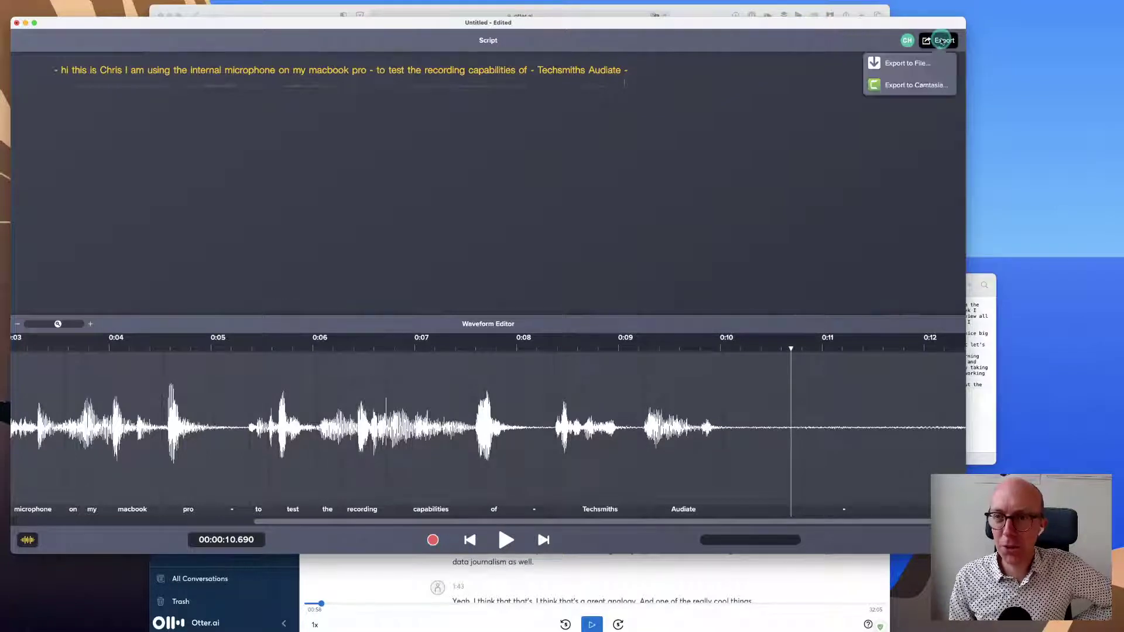
click(931, 84)
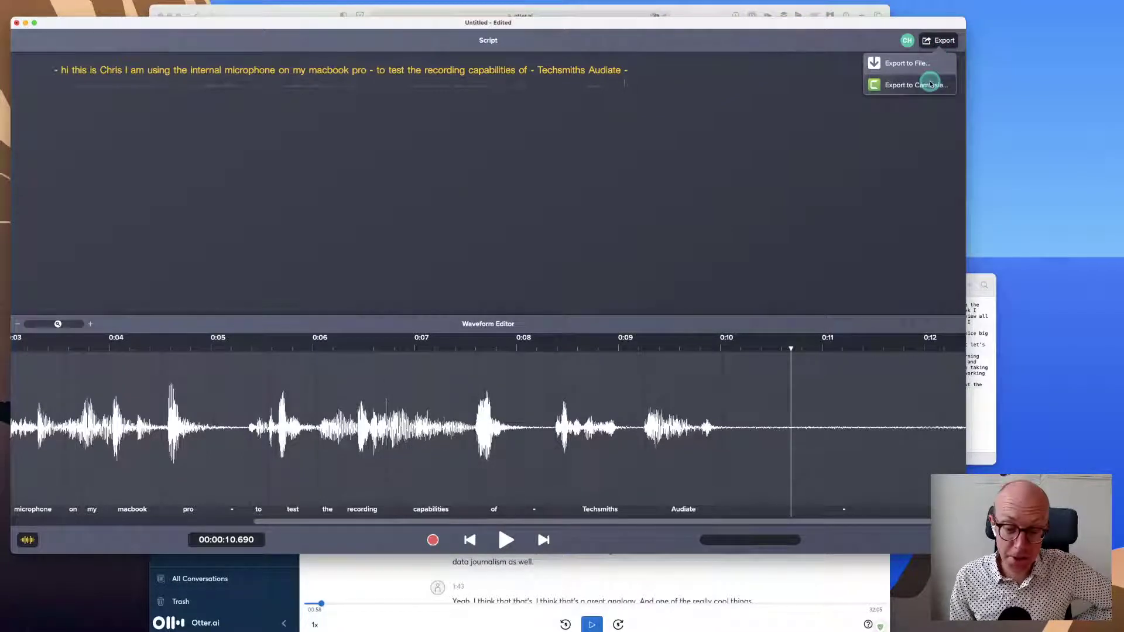
click(531, 212)
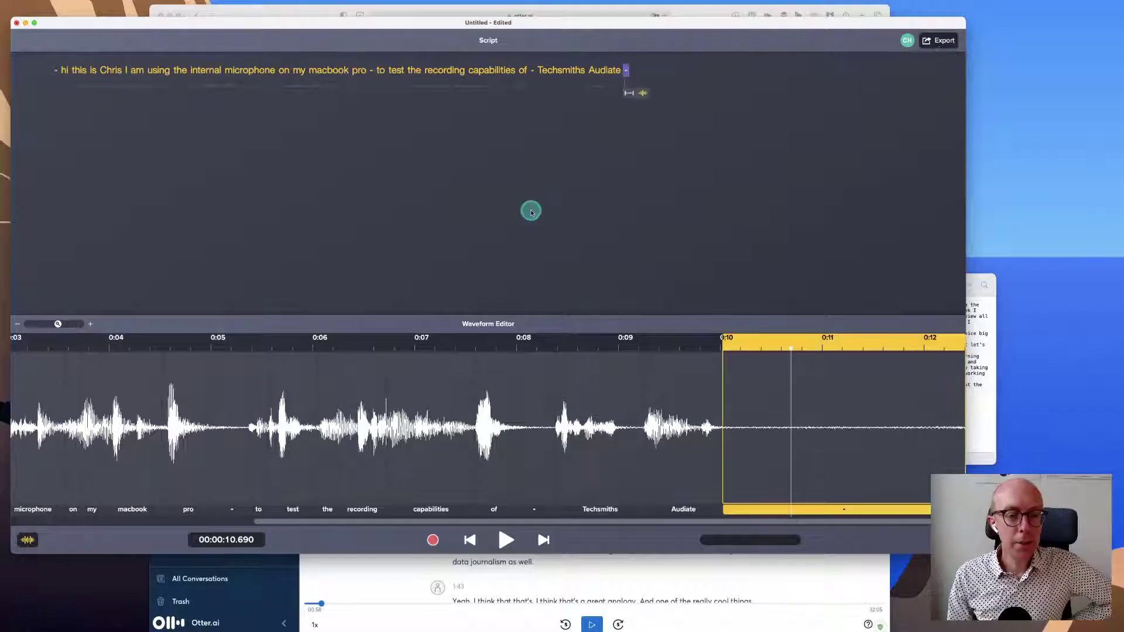
click(530, 212)
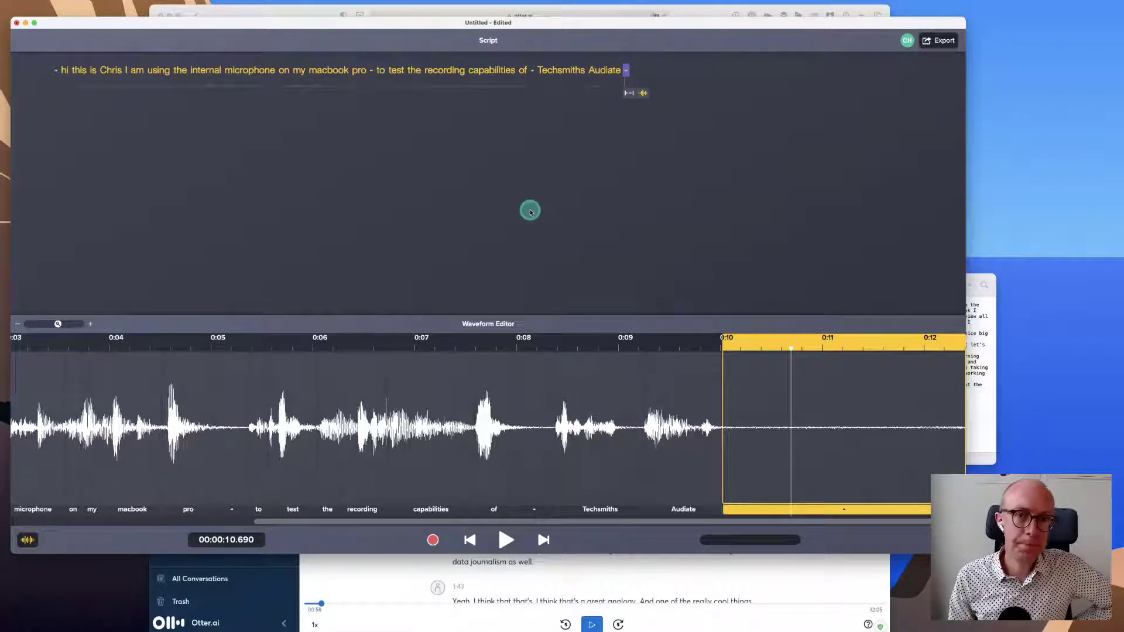
Step: Export the recording's audio as the wave file Untitled.wav in the Audiate folder
click(61, 6)
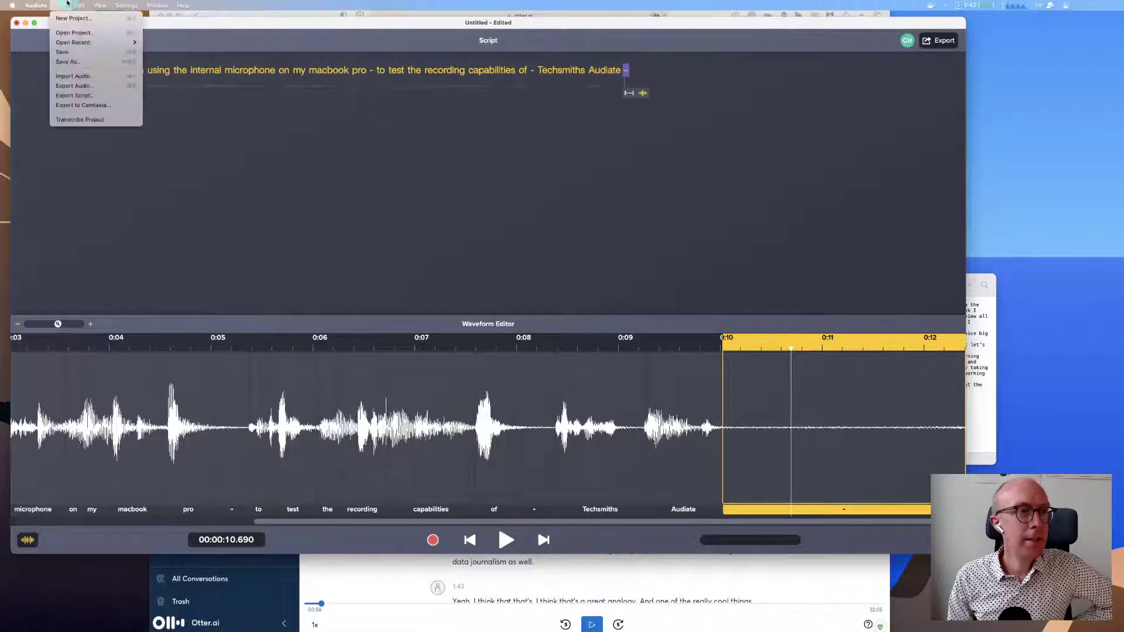
click(80, 89)
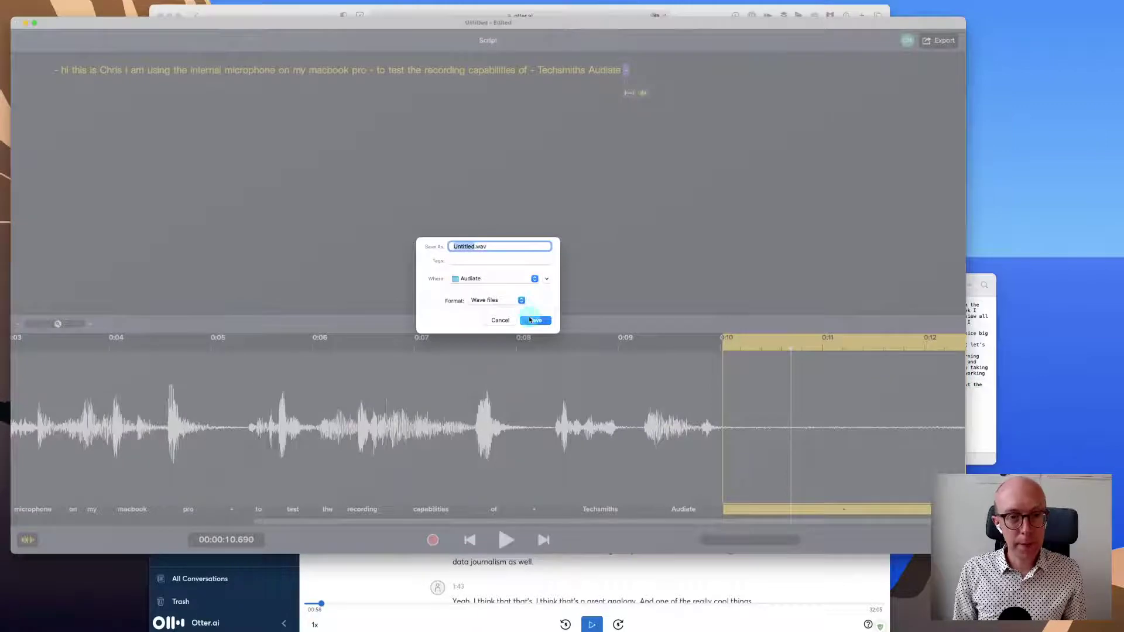
click(536, 320)
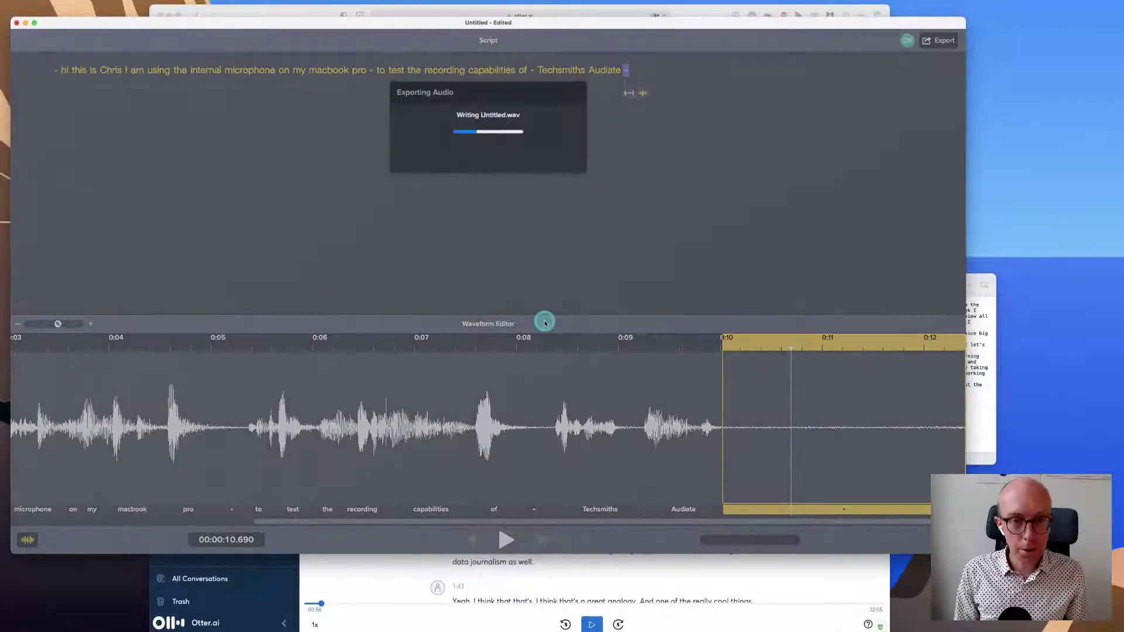
Step: Switch to Safari and return from the open conversation to the Otter.ai home page
key(super+Tab)
key(super+Tab)
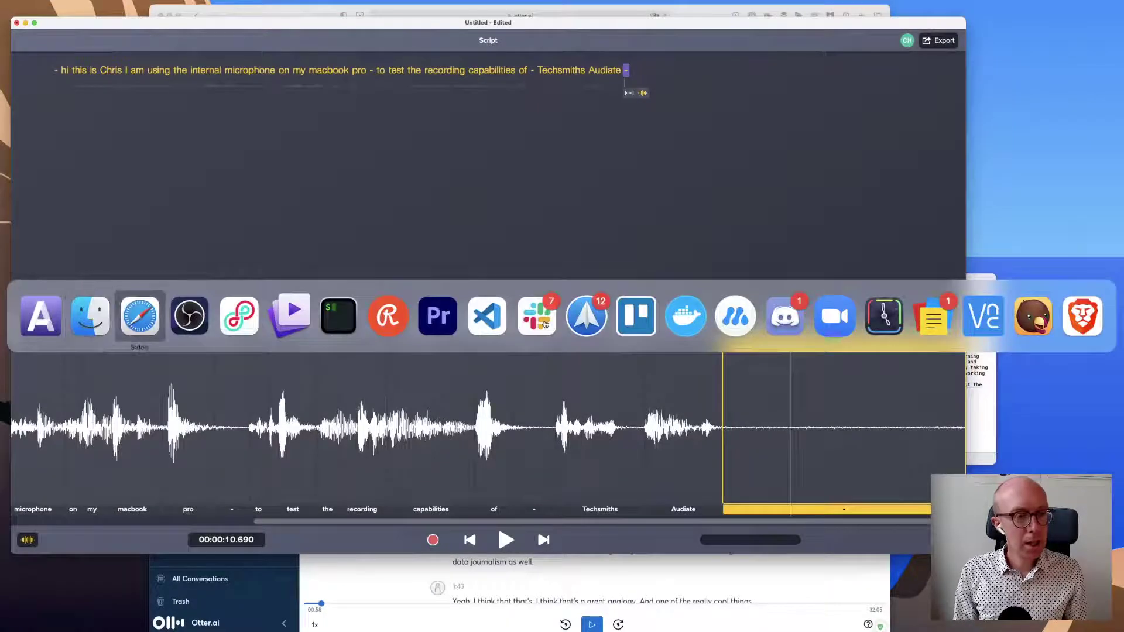
click(320, 54)
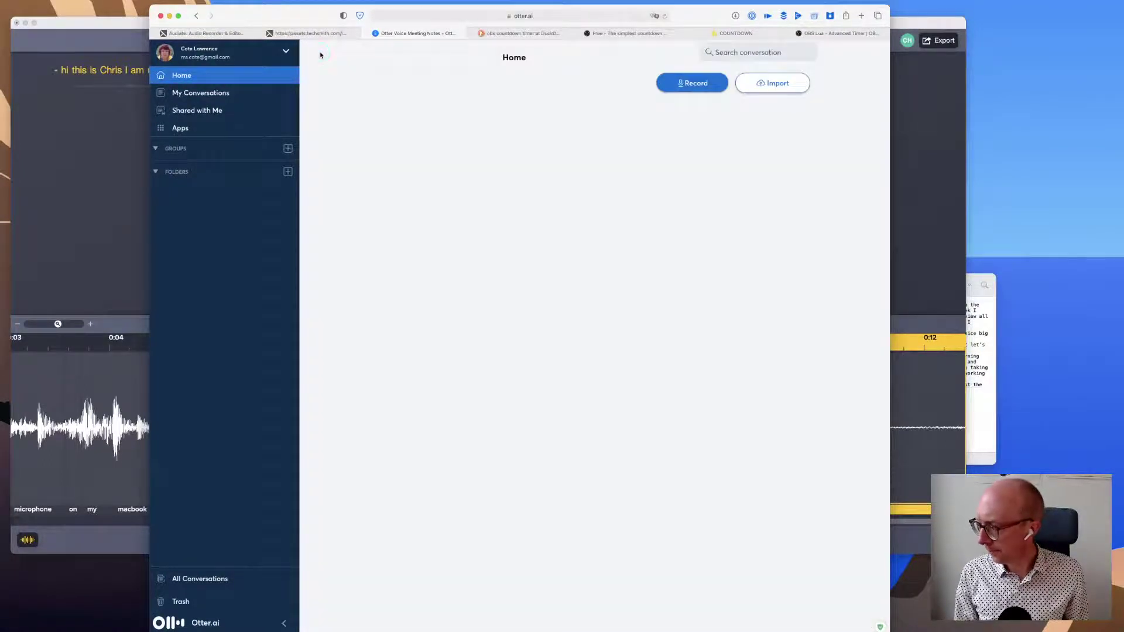
Step: Import Untitled.wav from the Audiate folder in Documents into Otter.ai
click(772, 82)
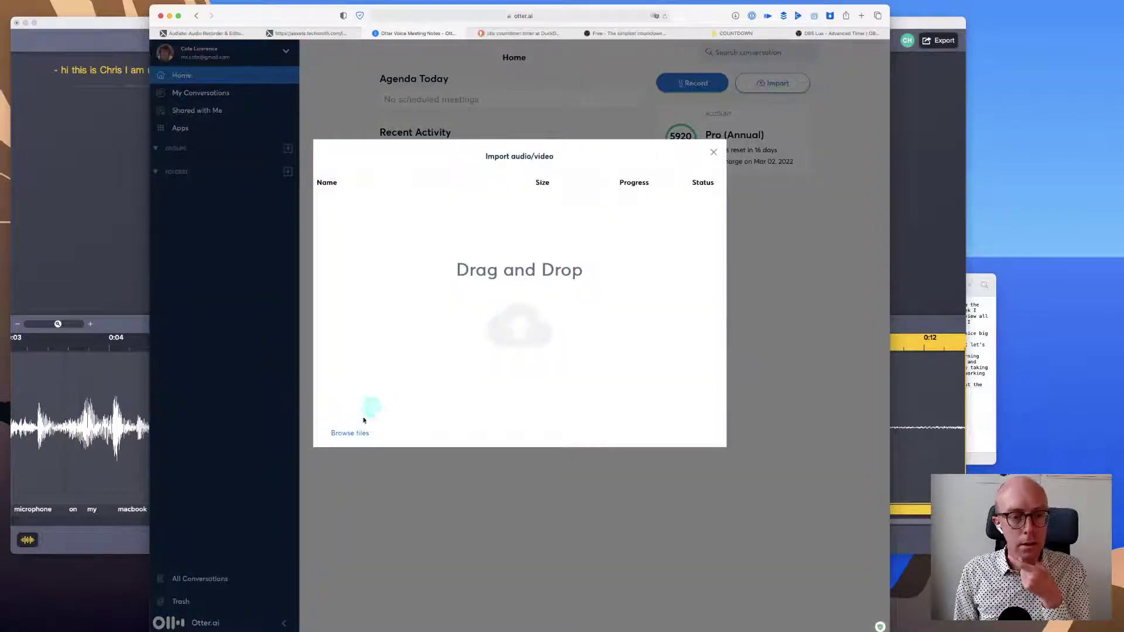
click(438, 282)
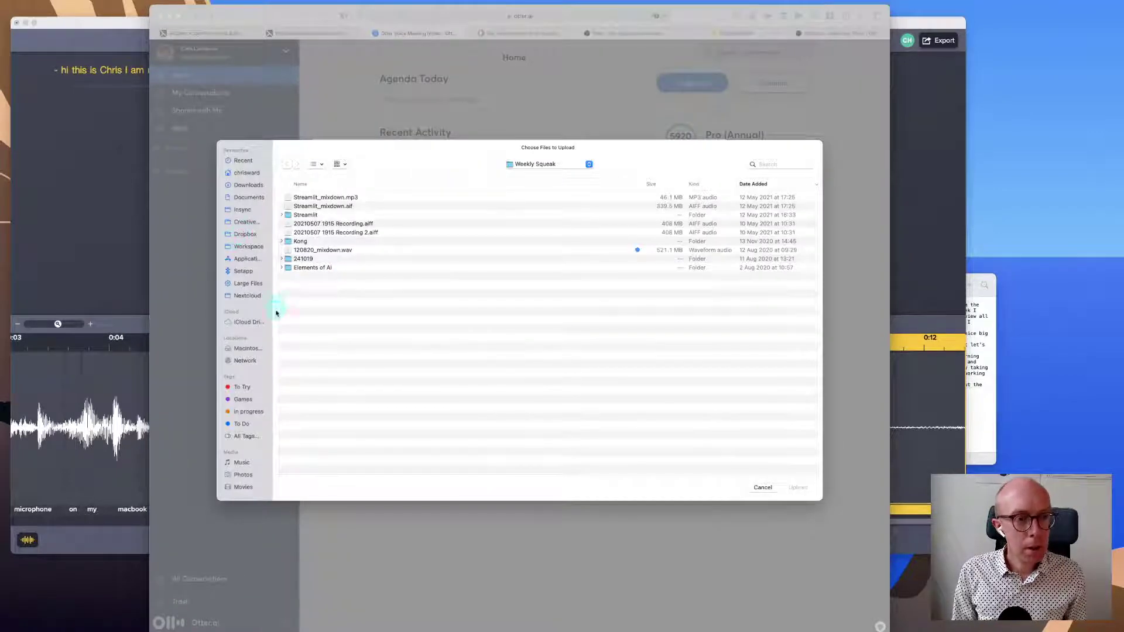
key(super+shift+h)
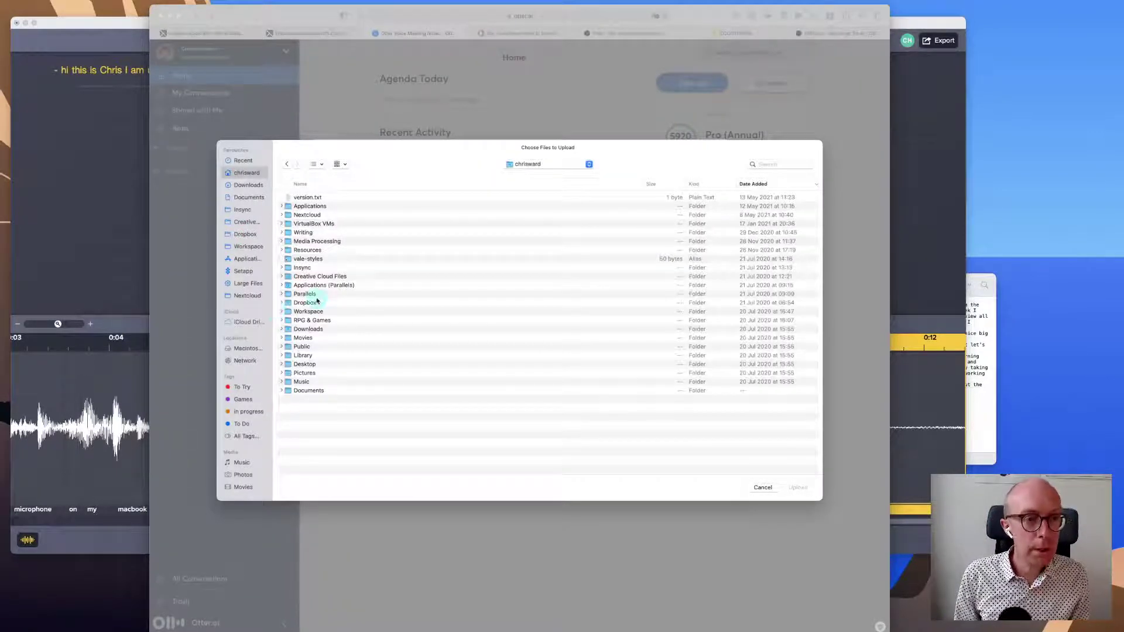
double_click(309, 390)
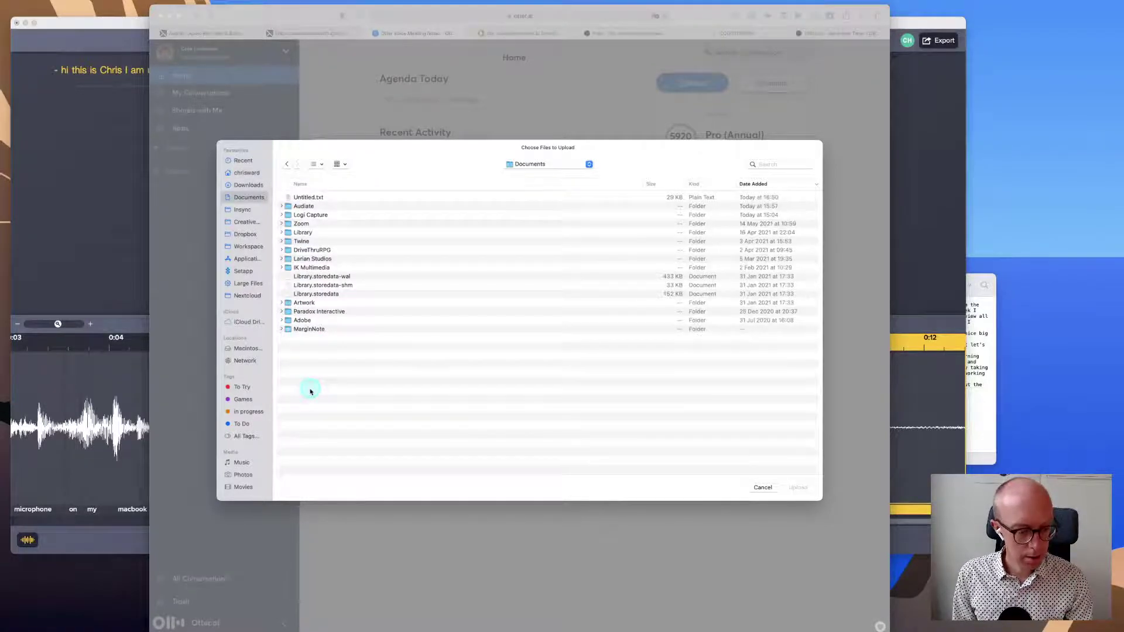
double_click(308, 207)
click(313, 199)
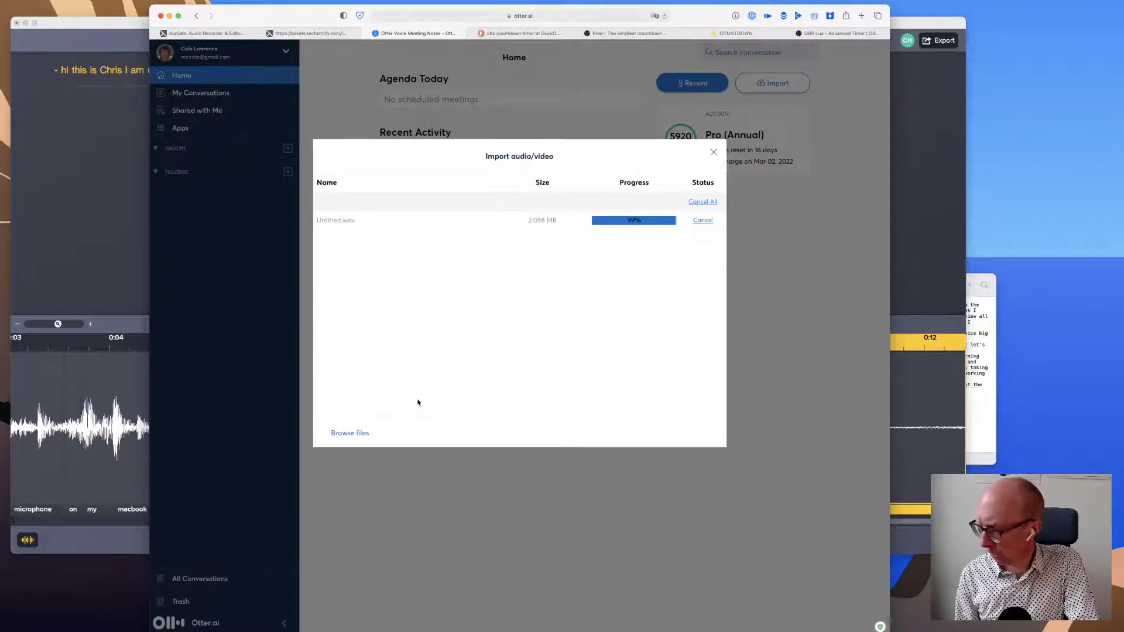
click(420, 392)
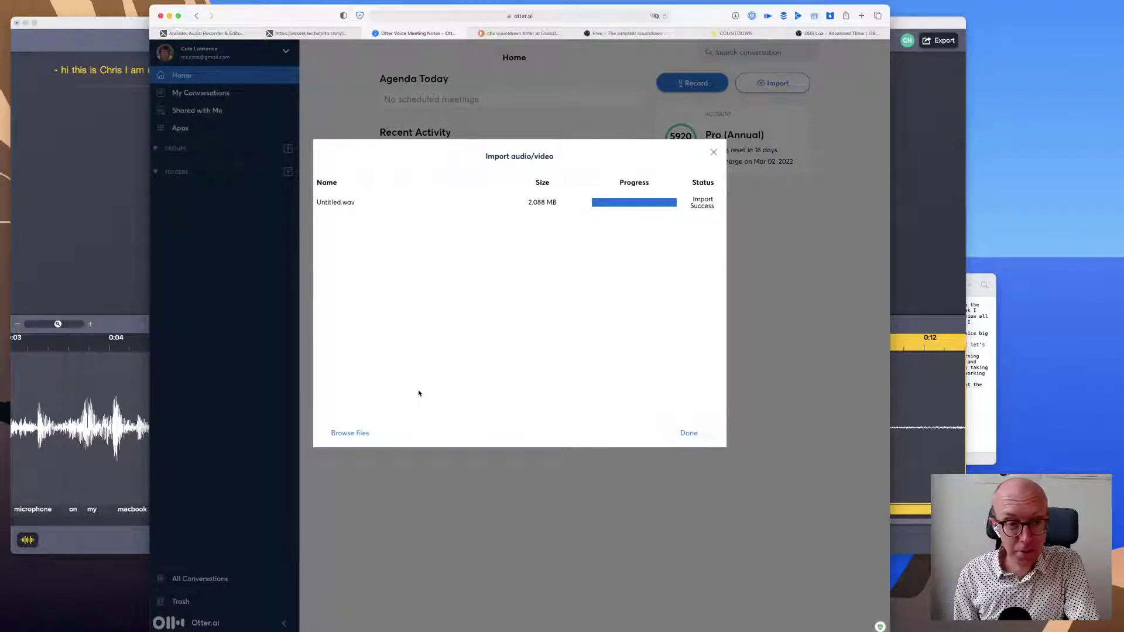
Step: Close the completed import and open the Untitled transcript from the recent activity
click(689, 433)
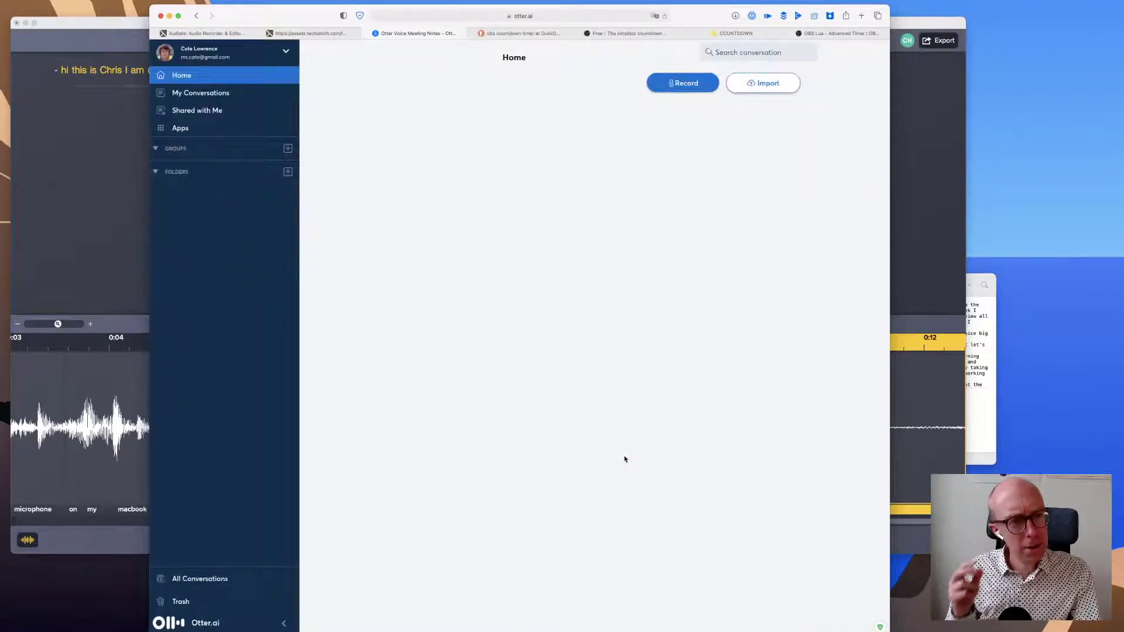
click(514, 274)
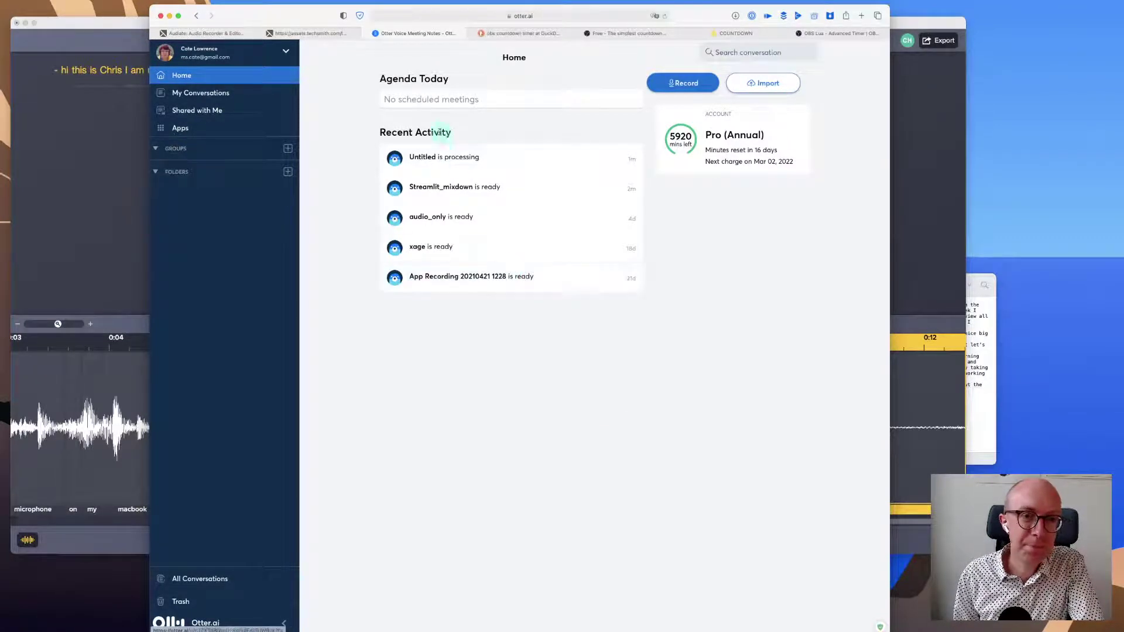
click(447, 157)
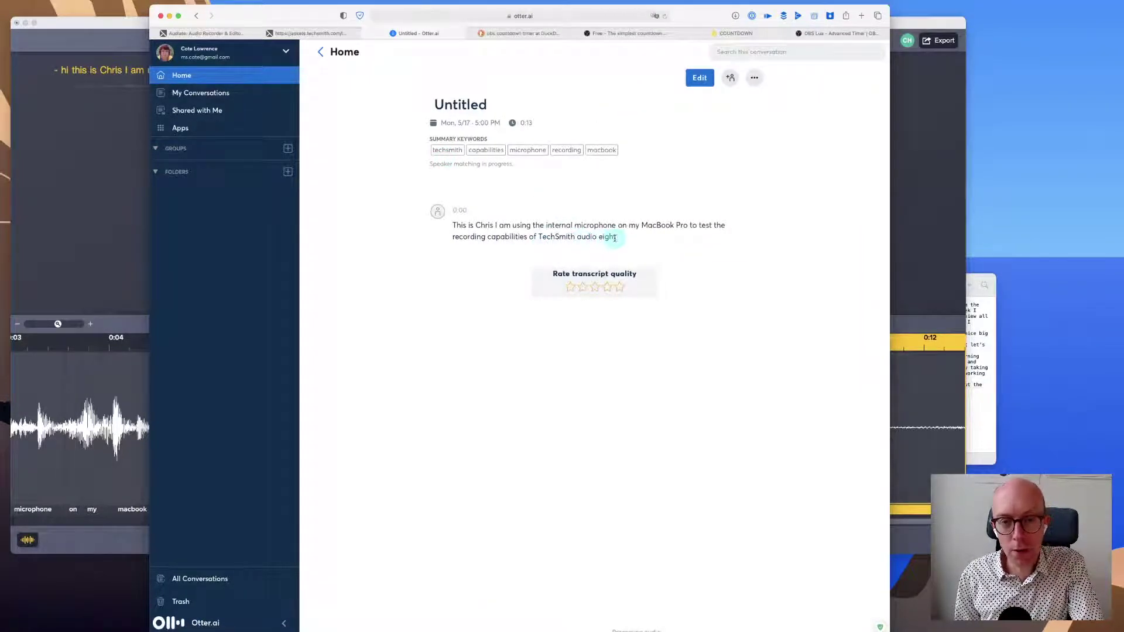
Step: Replace the words "audio eight" after "TechSmith" with "Audiate" in the Otter.ai transcript and finish editing
drag(617, 238, 578, 237)
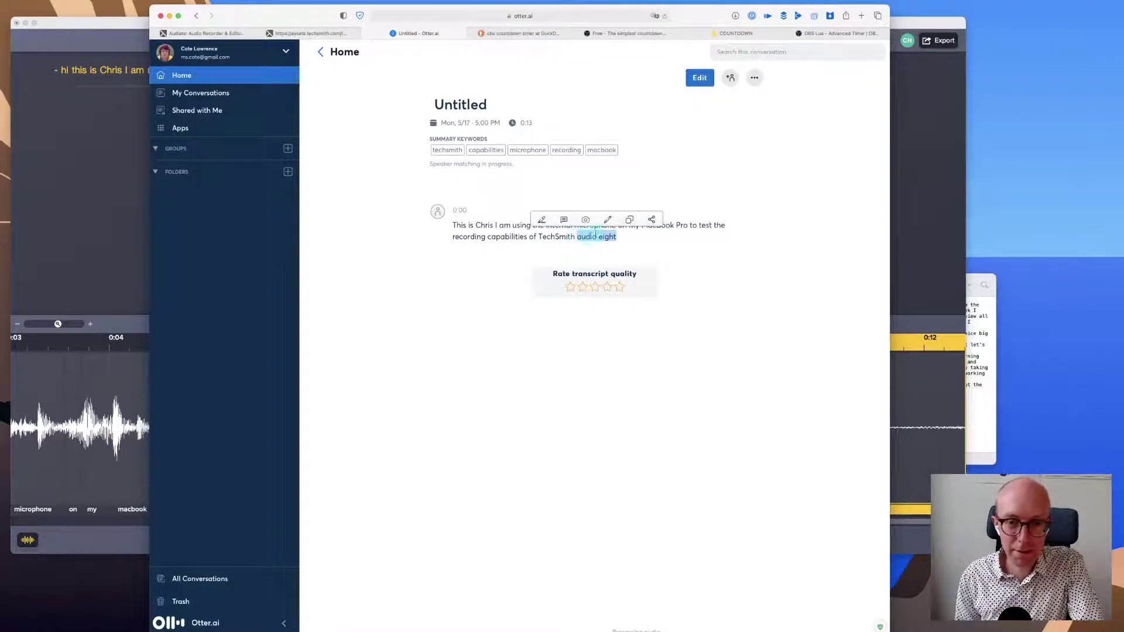
click(597, 237)
right_click(599, 236)
click(597, 236)
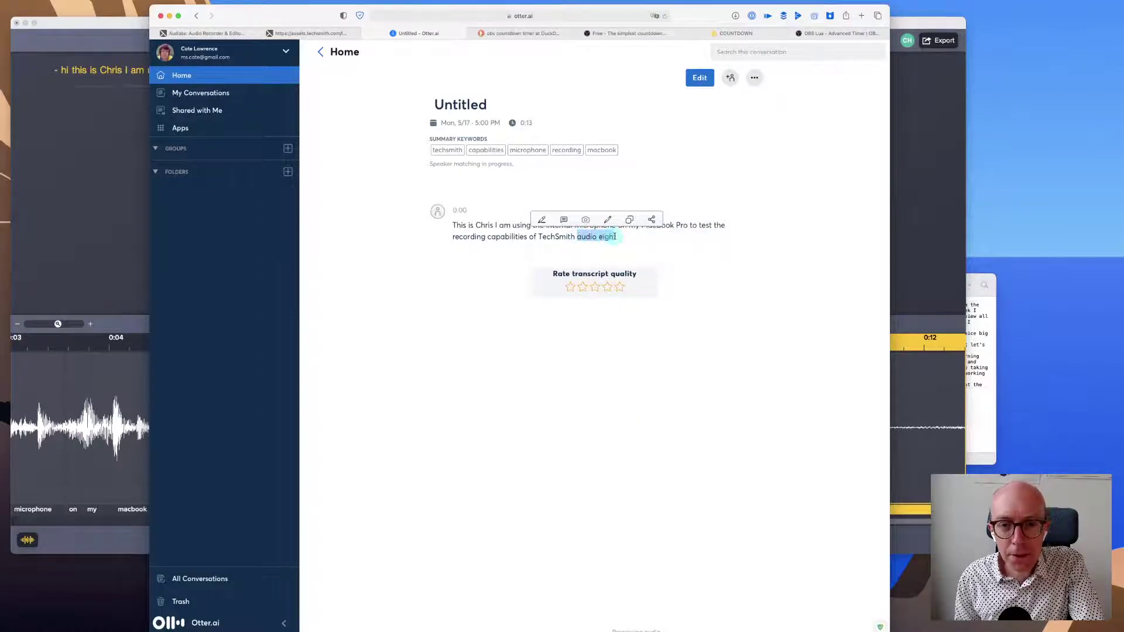
click(608, 220)
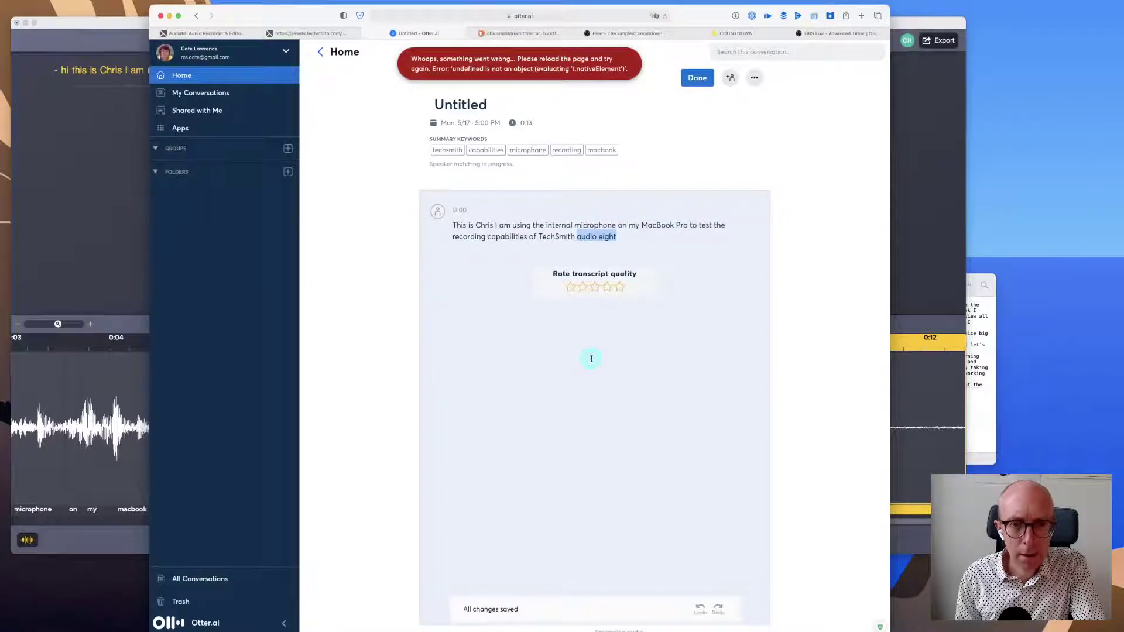
double_click(597, 237)
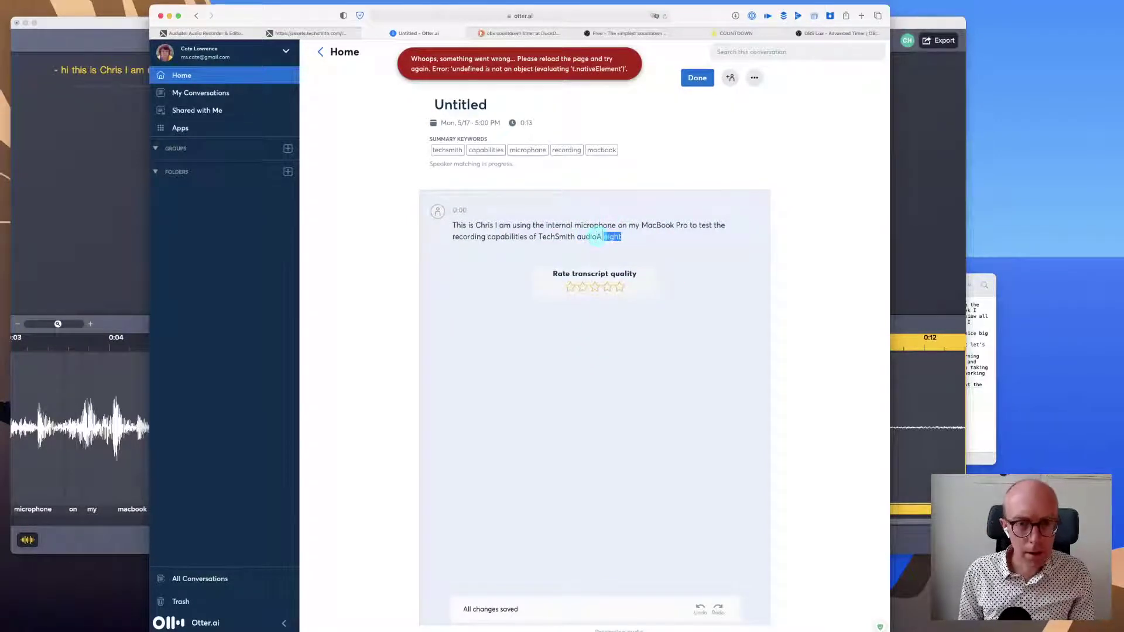
double_click(618, 235)
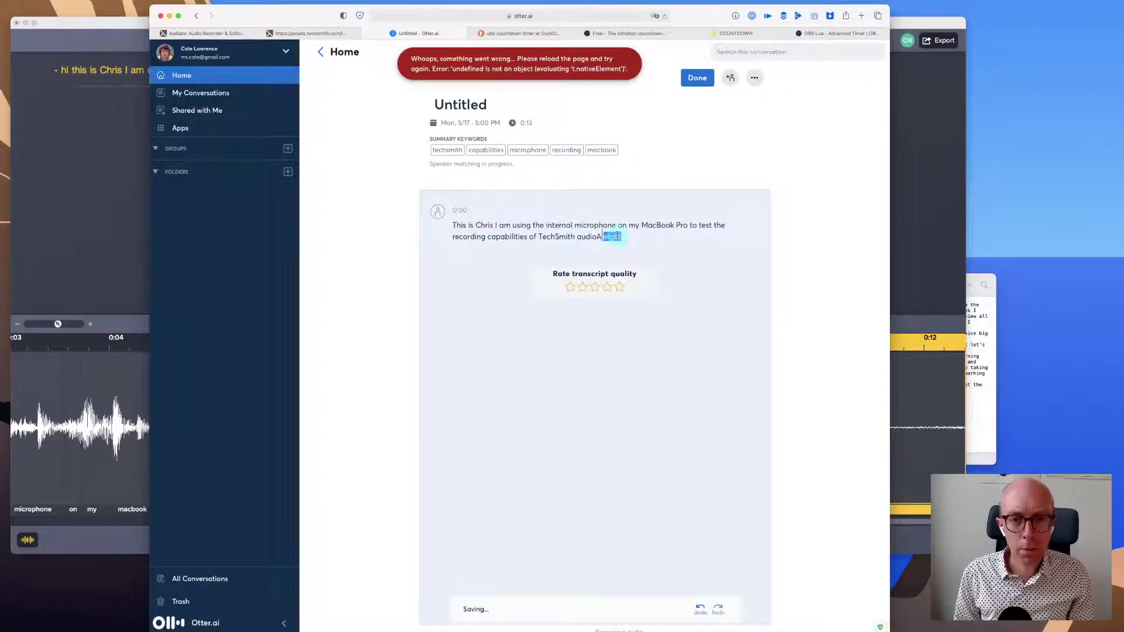
drag(617, 235, 580, 237)
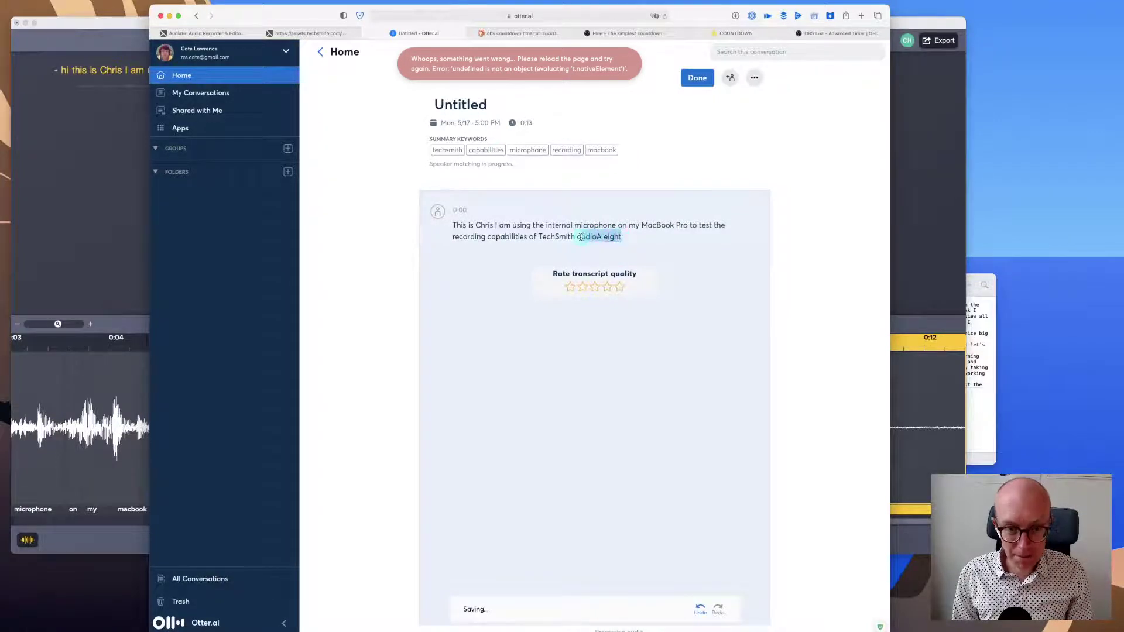
text(Aud)
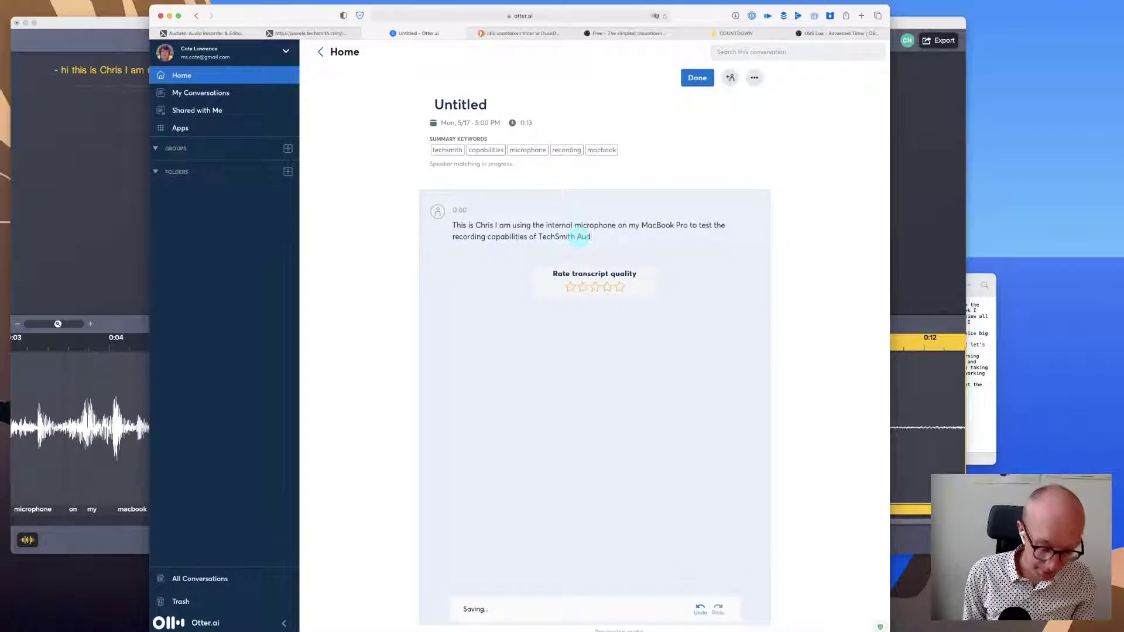
text(iate)
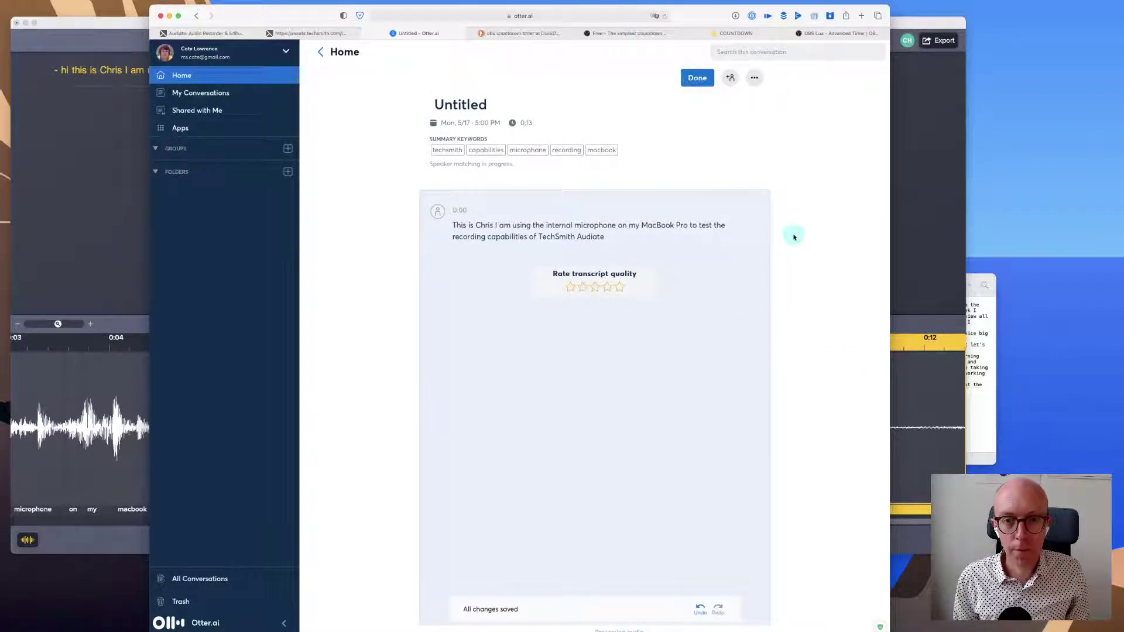
click(761, 225)
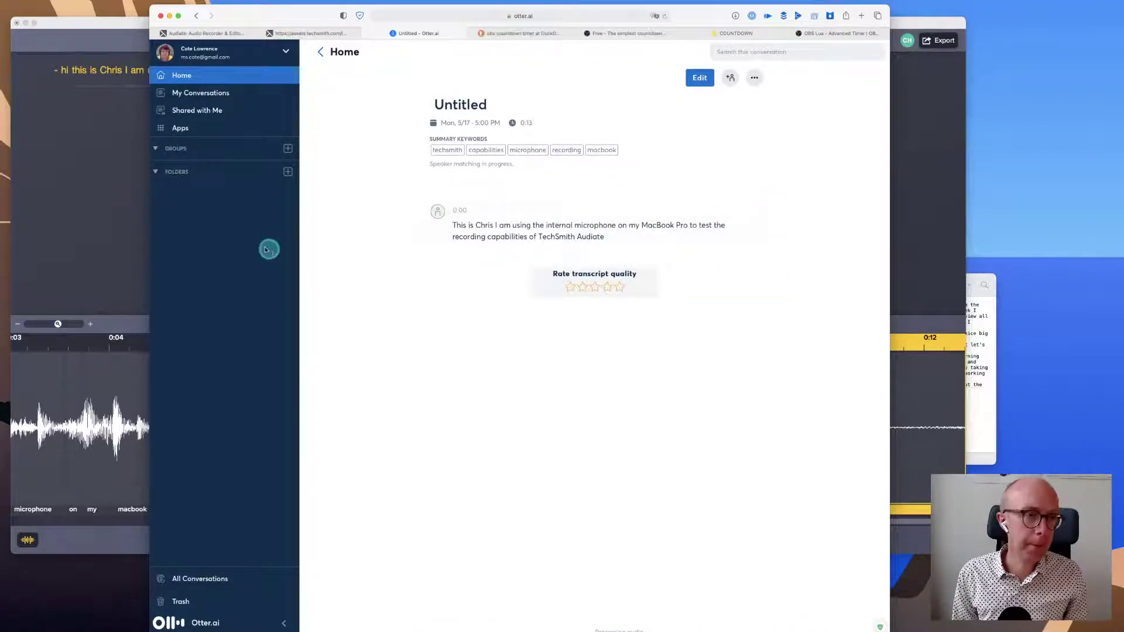
Step: Narrow the Audiate window to uncover the browser behind it and switch to TechSmith's Audiate product page in Safari
click(95, 217)
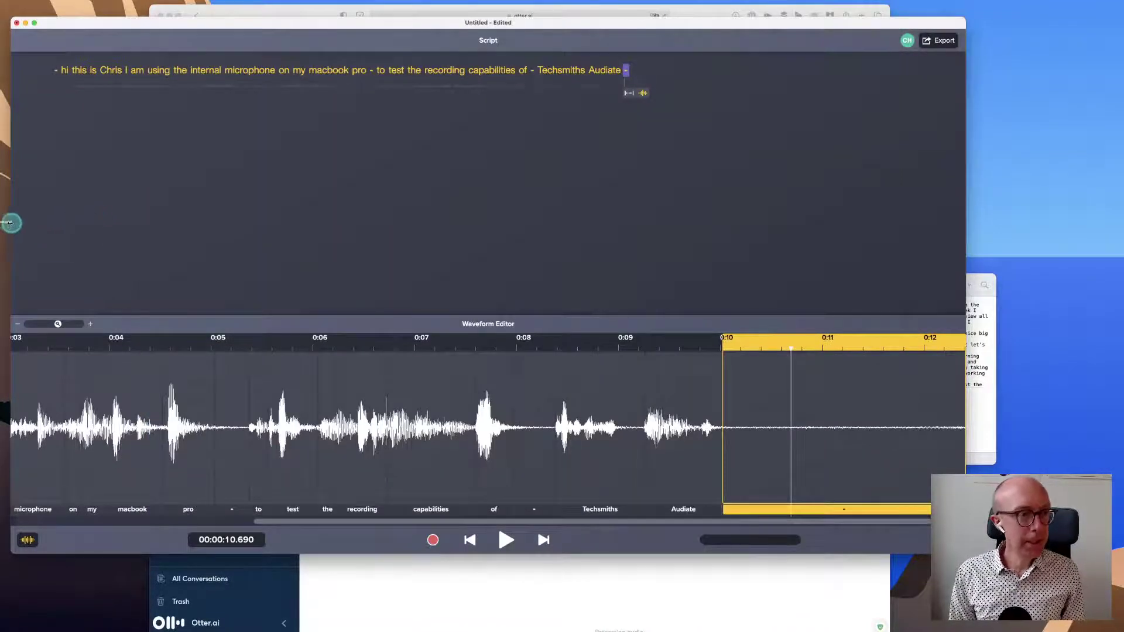
drag(12, 221, 198, 208)
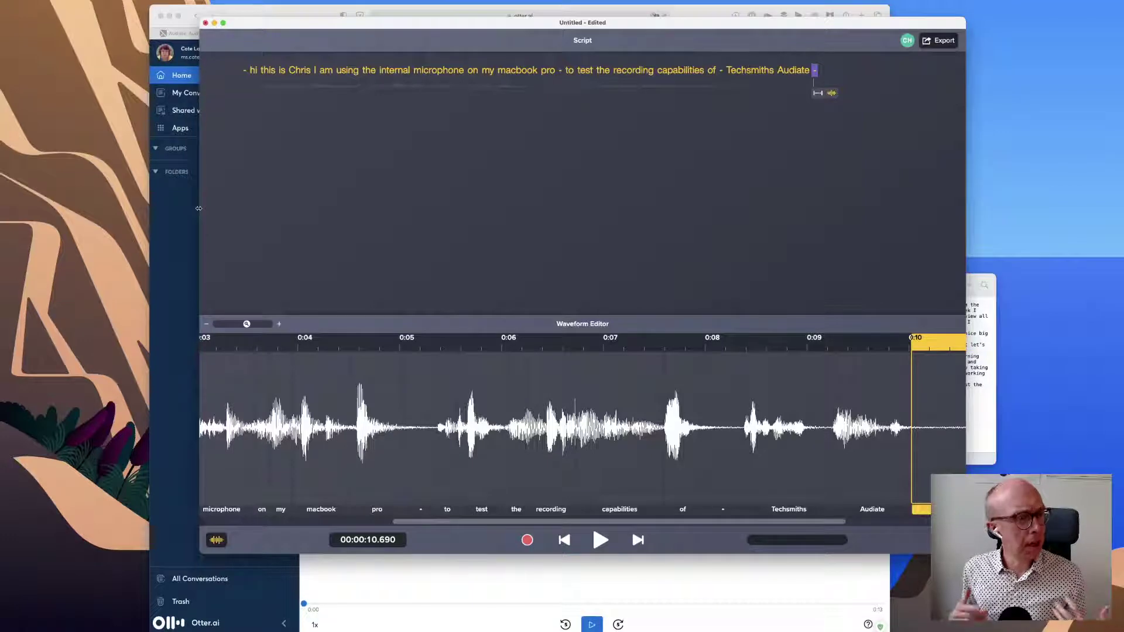
click(296, 11)
click(205, 34)
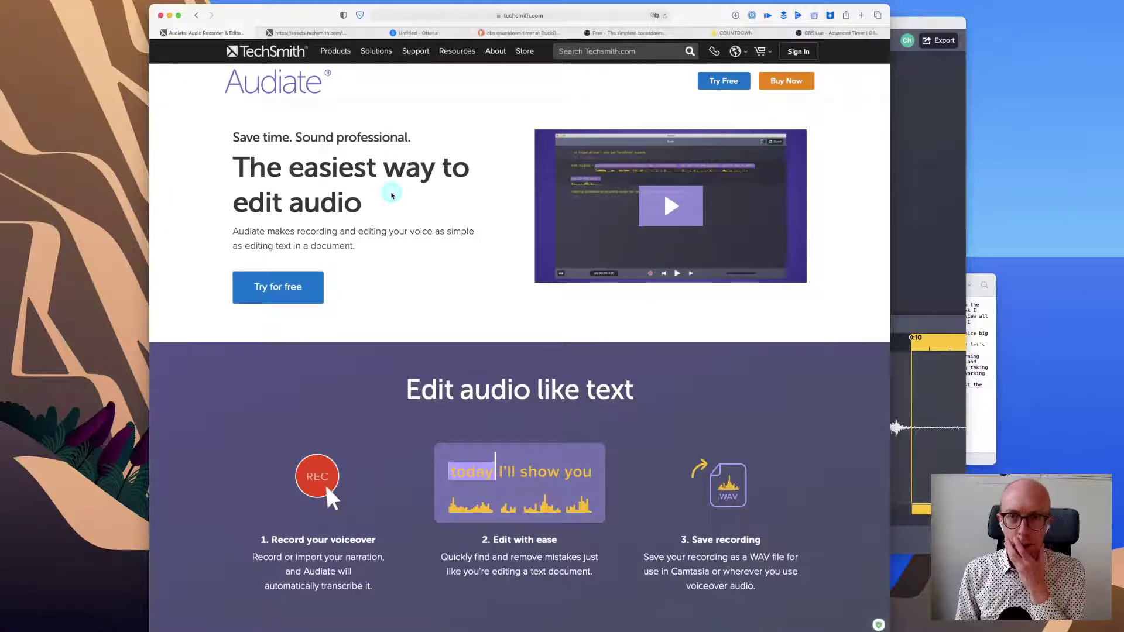
Step: Review the Audiate product page from the feature overview through the caption export and upcoming features to the subscription prices
scroll(392, 195, down, 3)
scroll(392, 195, down, 10)
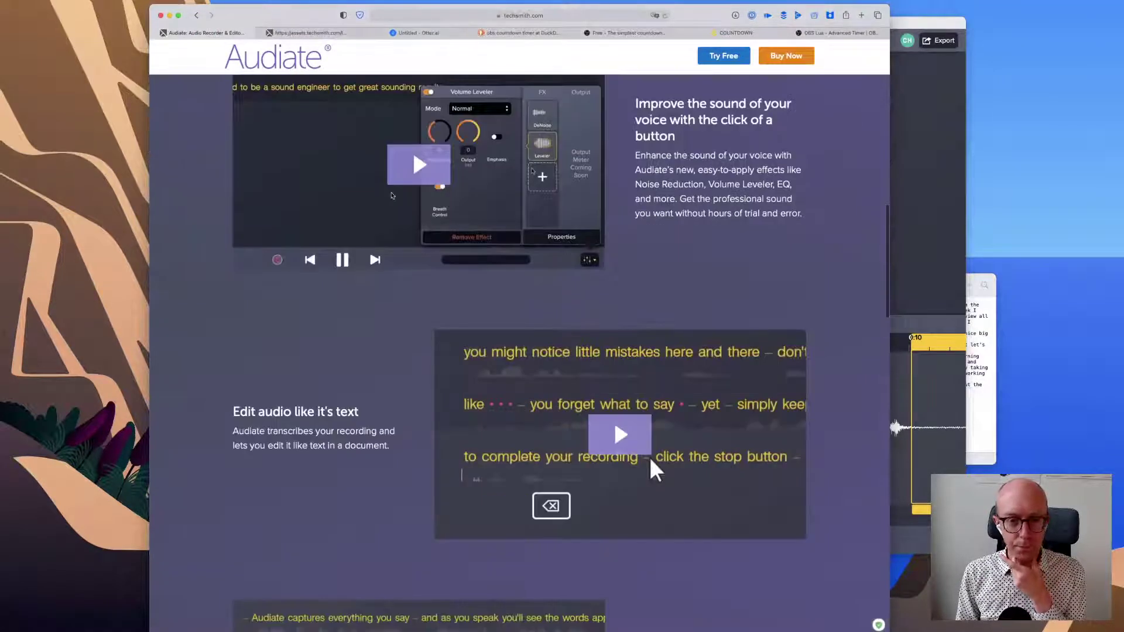
scroll(391, 195, down, 4)
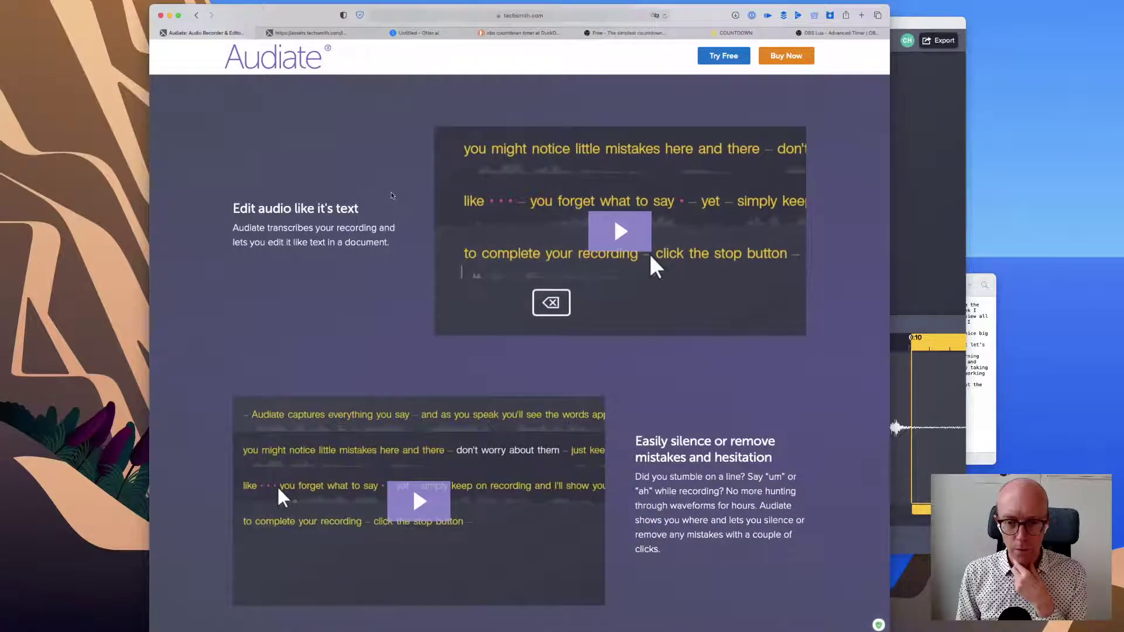
scroll(391, 196, down, 4)
scroll(392, 195, down, 3)
scroll(392, 195, down, 6)
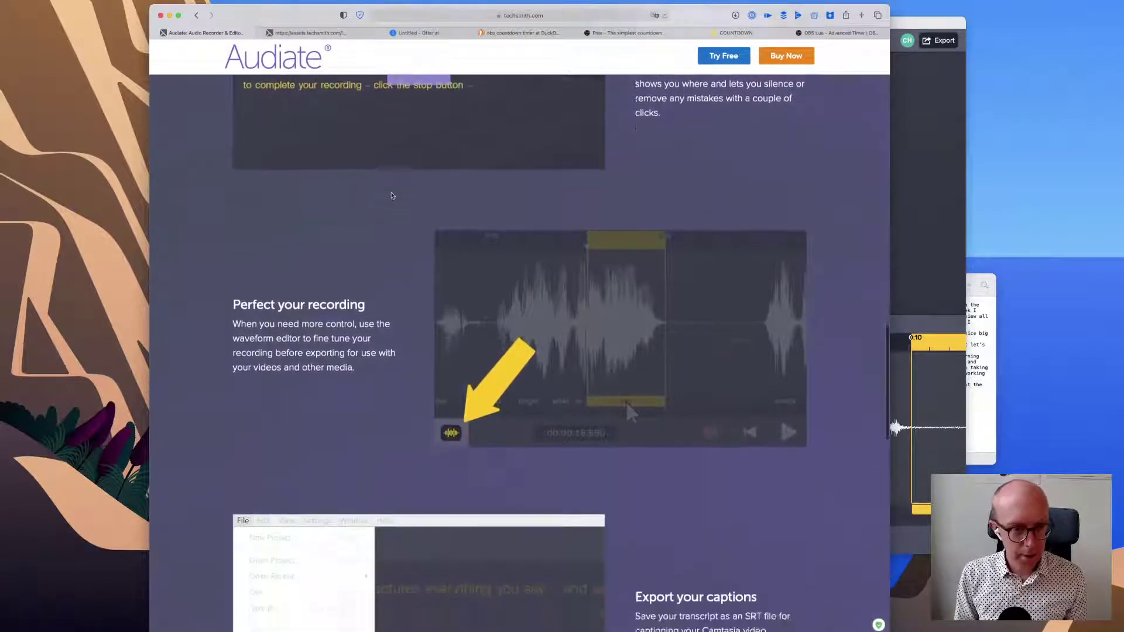
scroll(391, 196, down, 4)
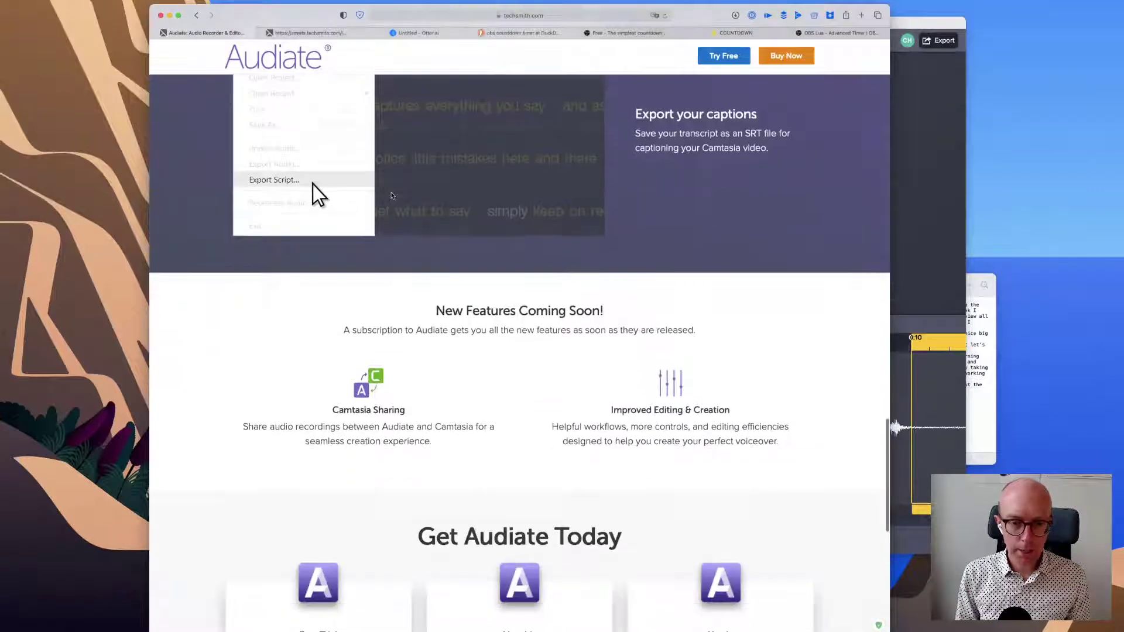
scroll(392, 196, down, 5)
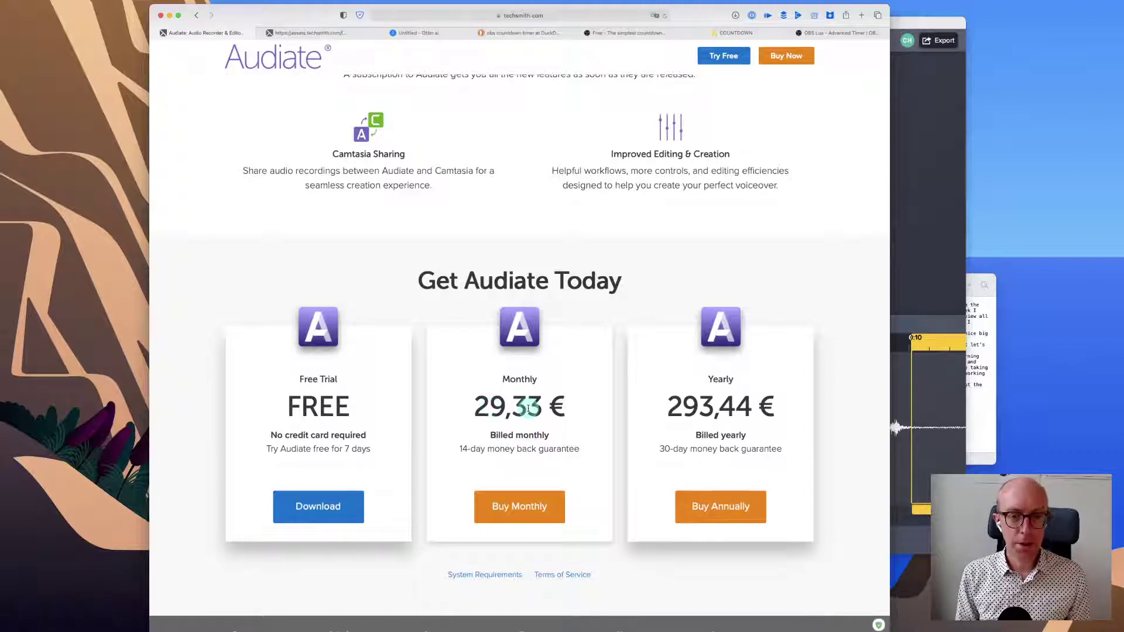
Step: Check the Otter.ai transcript and open the otter.ai homepage in a new private browsing window
click(431, 33)
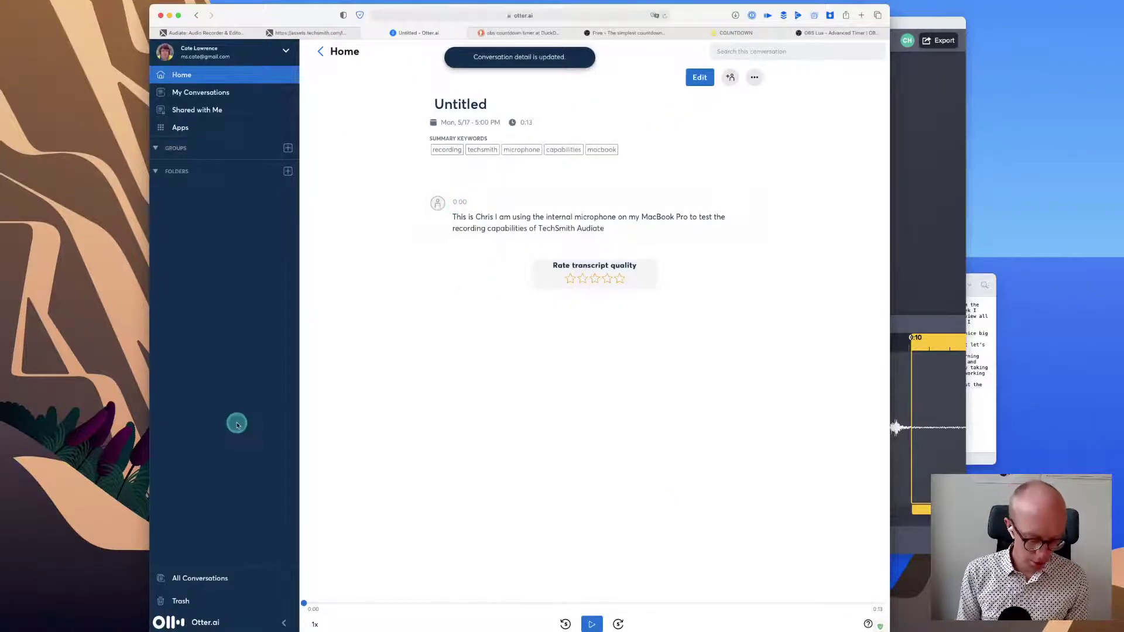
key(super+shift+n)
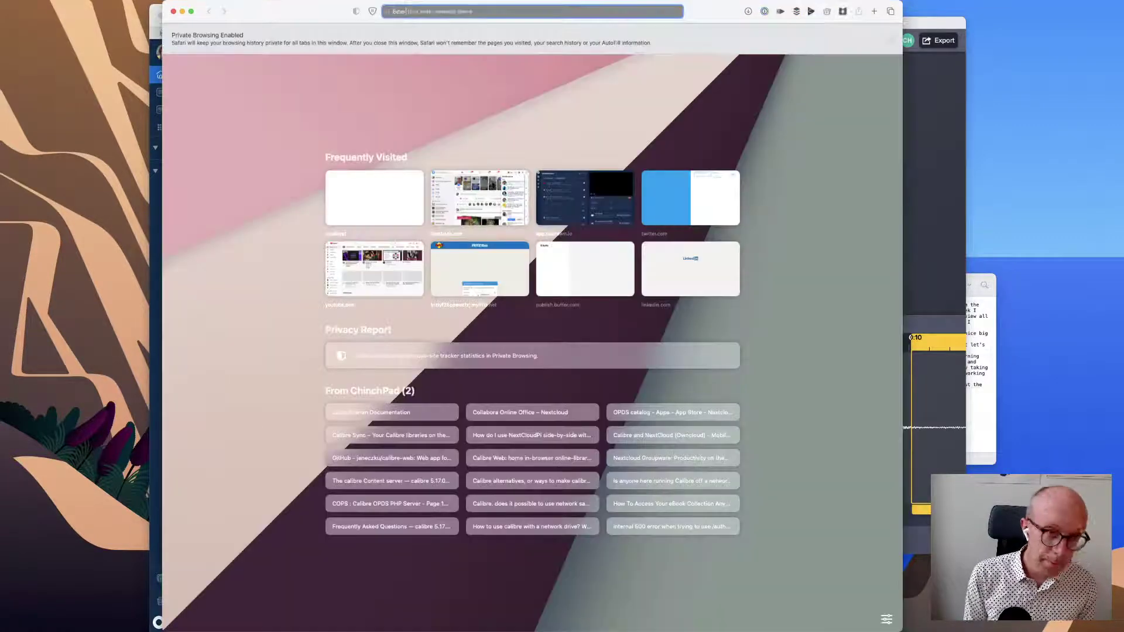
text(otter.ai/)
key(Return)
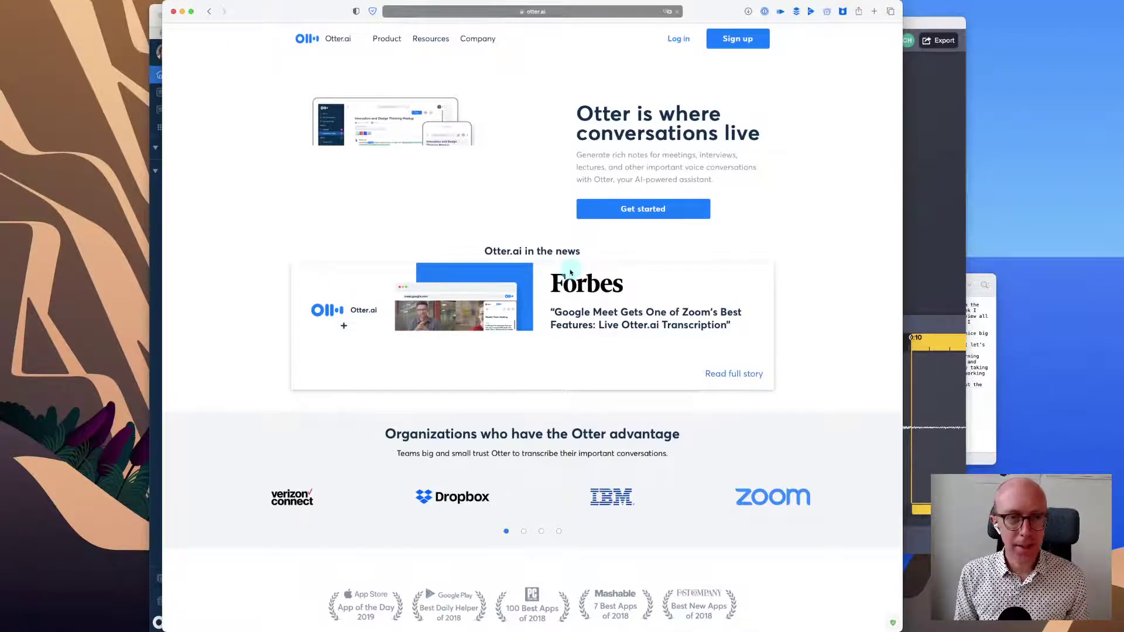
Step: Open the plan comparison from the Otter.ai homepage, examine the plan prices and features, and close the private window
scroll(502, 283, down, 10)
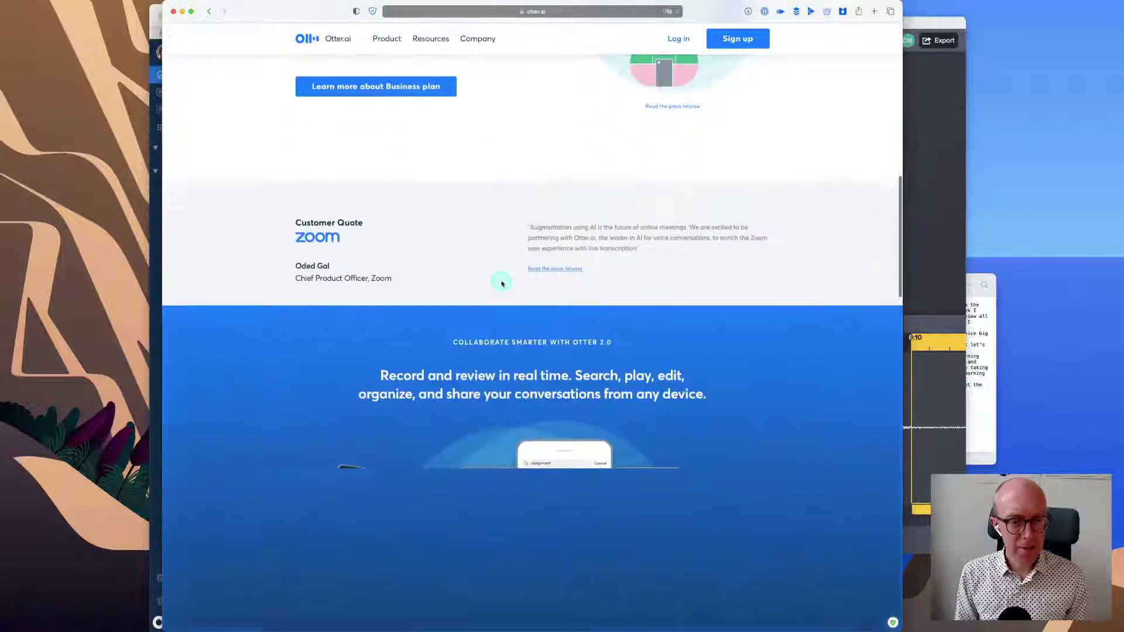
scroll(501, 284, down, 15)
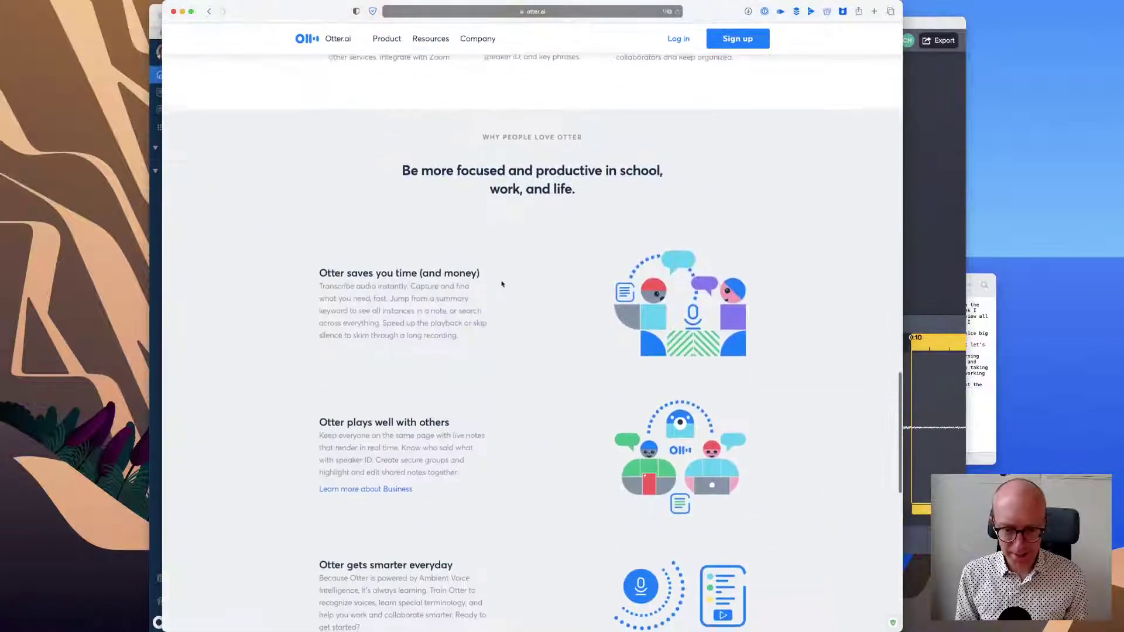
scroll(502, 283, down, 10)
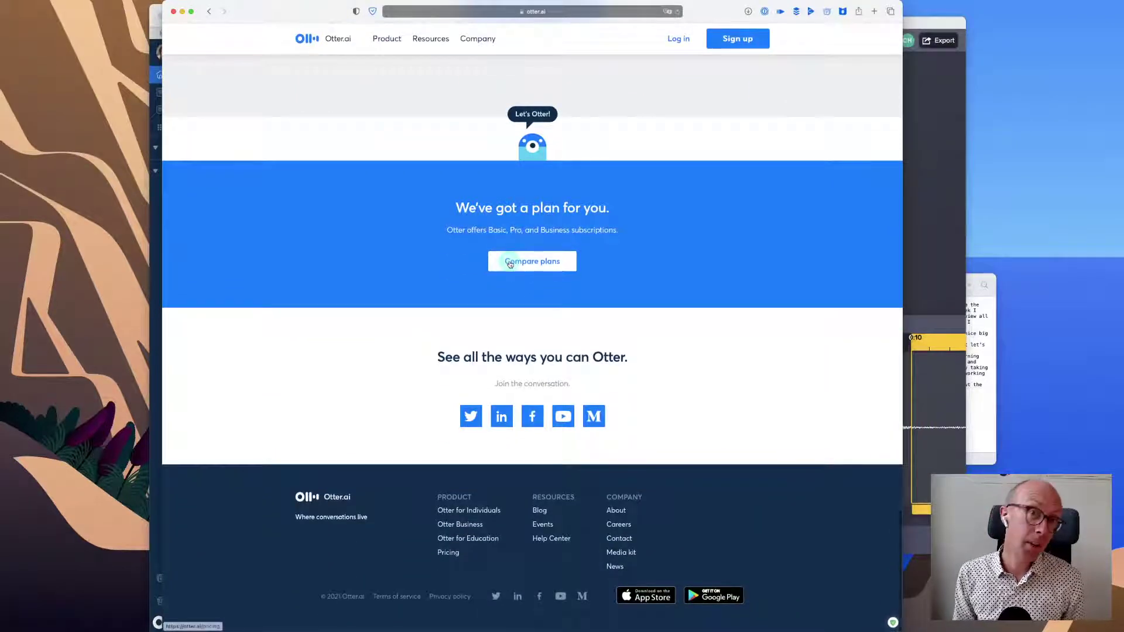
click(507, 267)
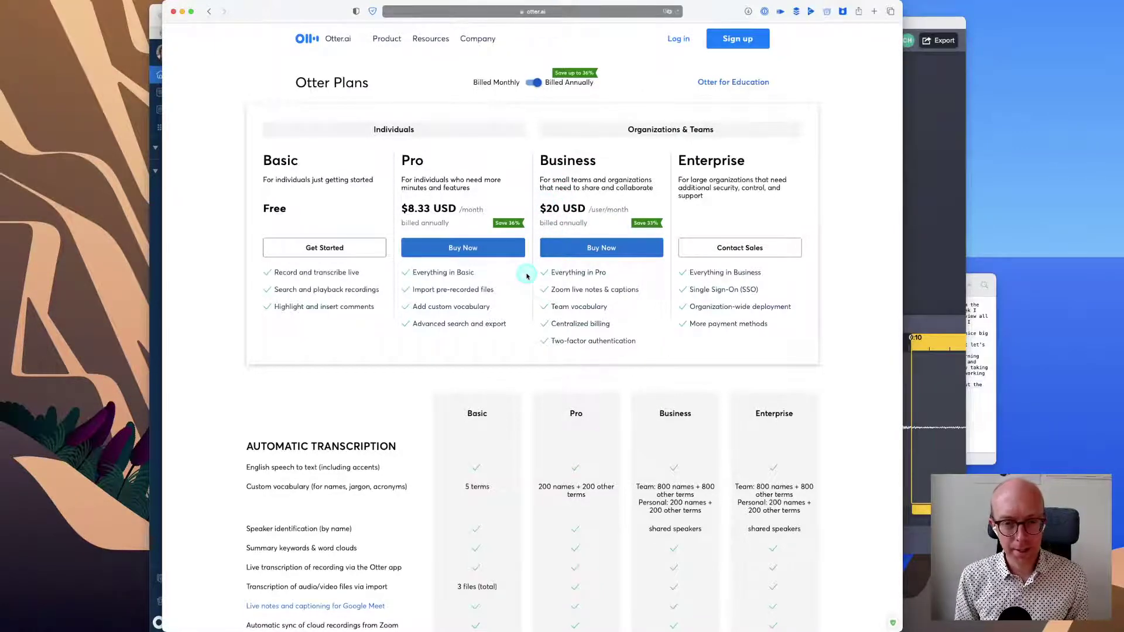
scroll(533, 287, down, 2)
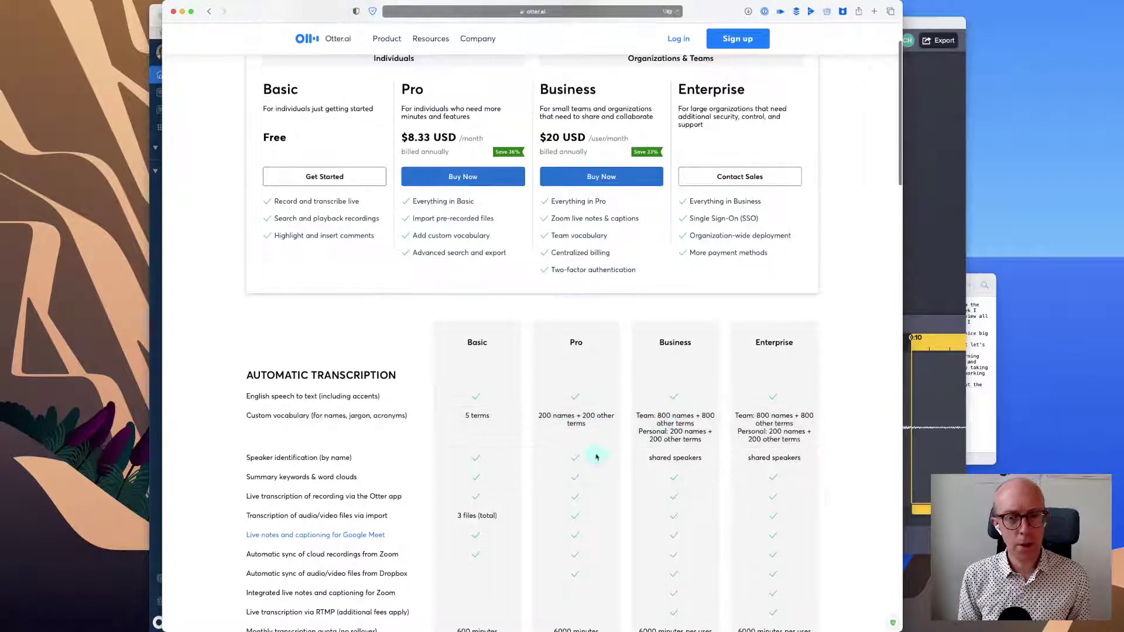
click(174, 12)
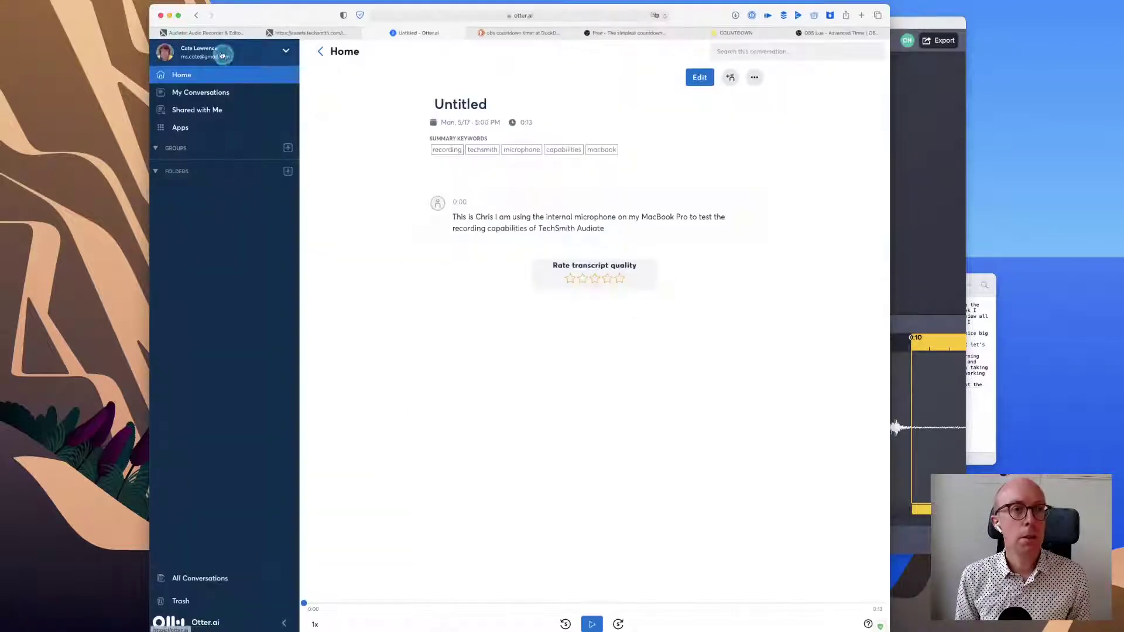
Step: Return to the Audiate product page and review its subscription prices, upcoming features and feature descriptions again
click(205, 33)
scroll(490, 389, down, 5)
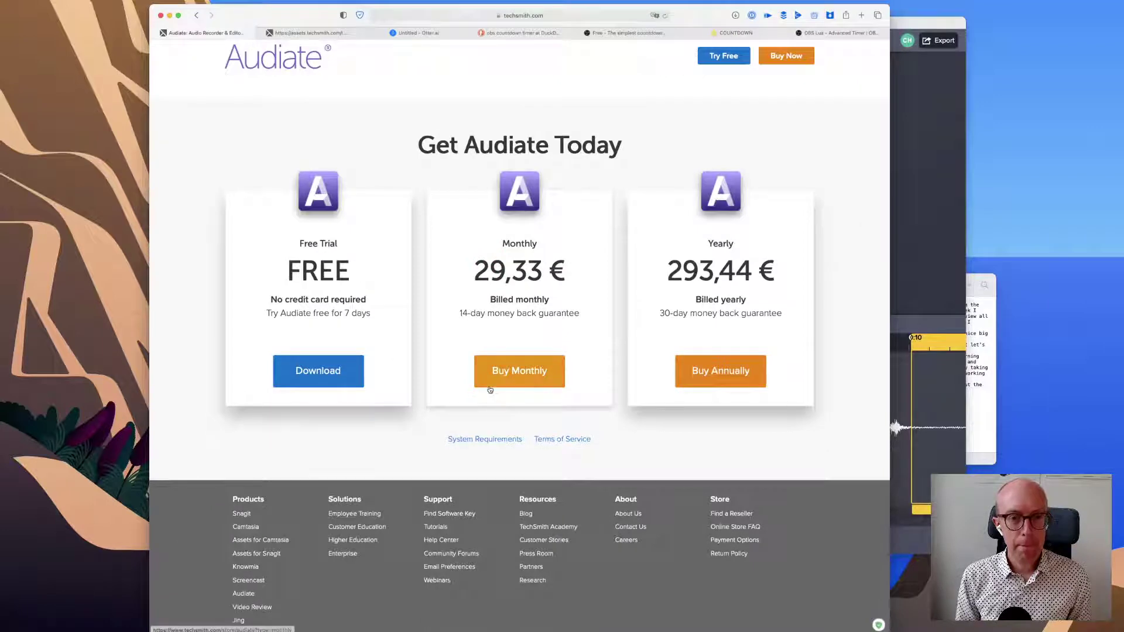
scroll(490, 390, up, 8)
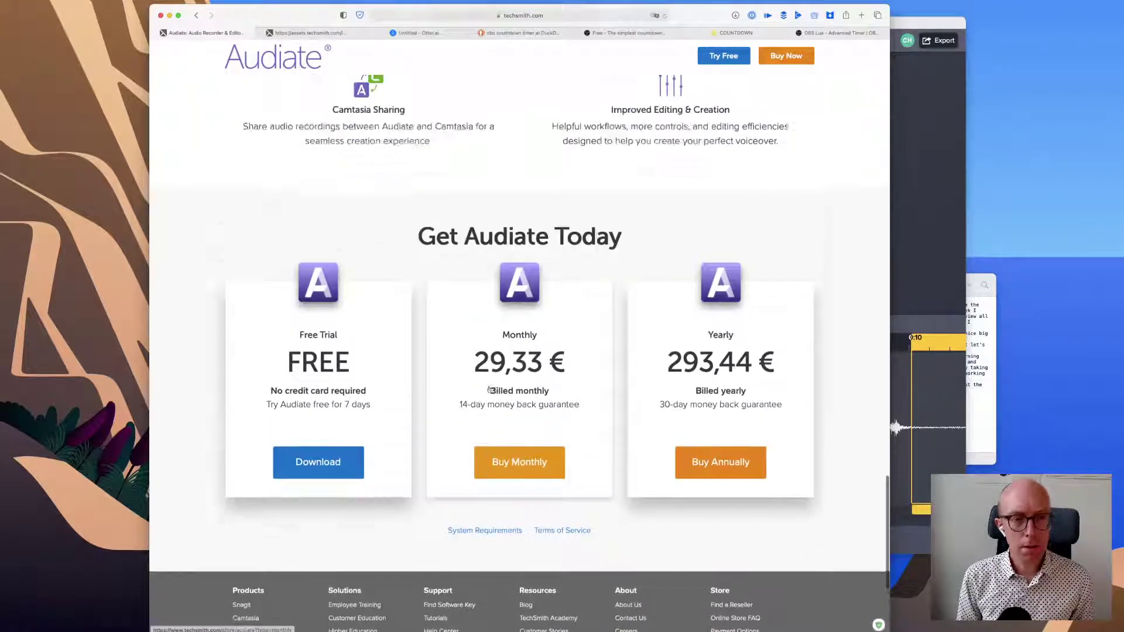
click(550, 529)
scroll(551, 528, up, 3)
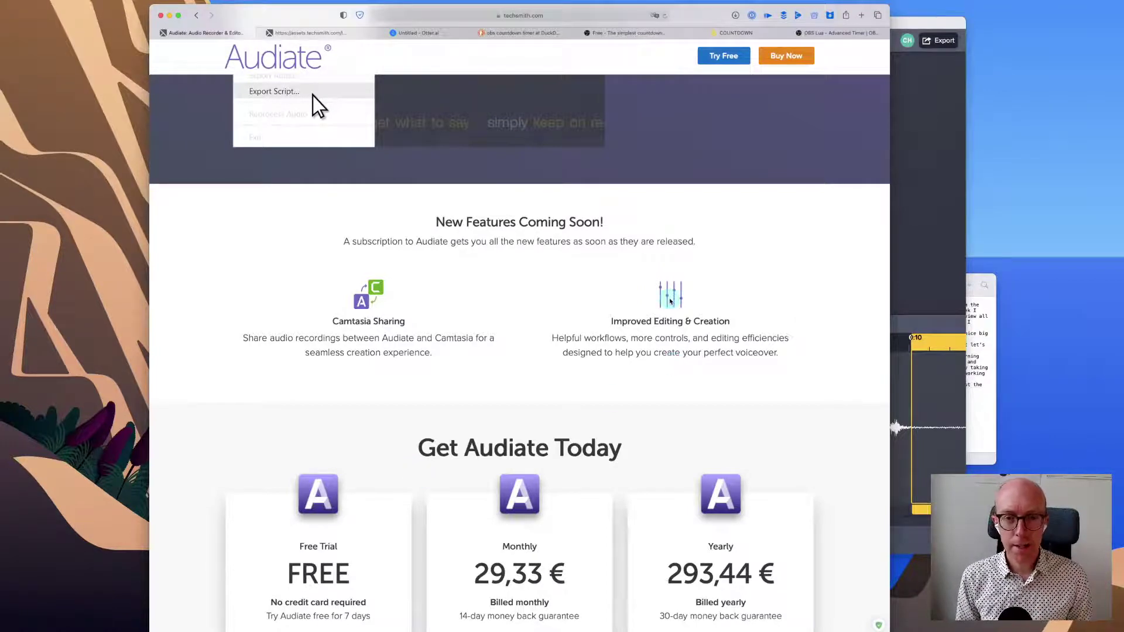
scroll(694, 324, up, 5)
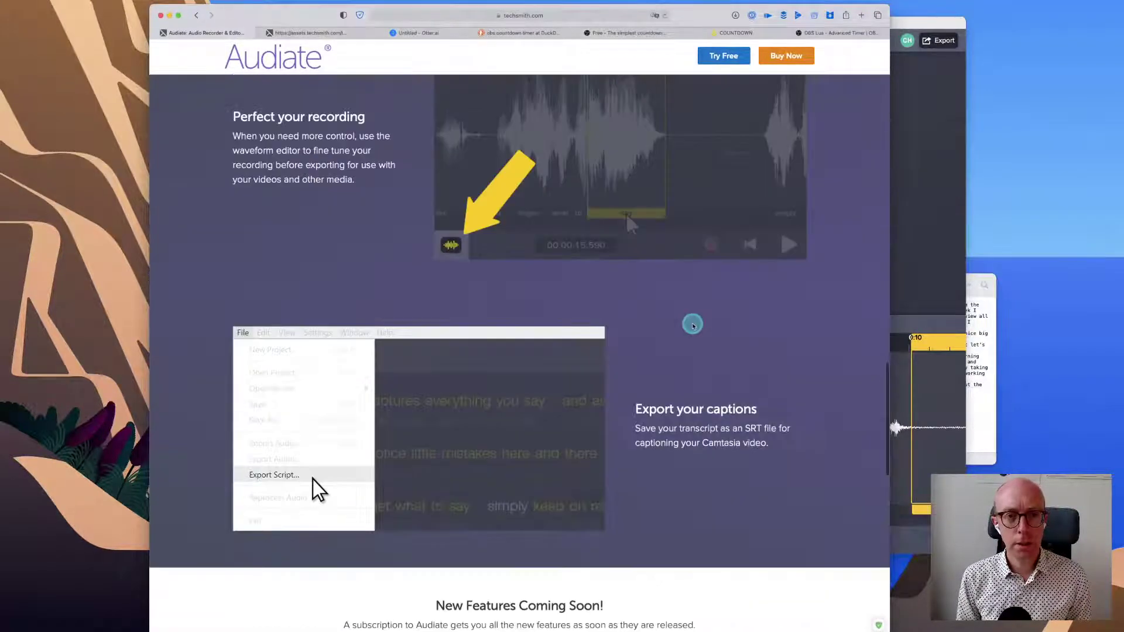
scroll(693, 324, up, 10)
scroll(693, 324, up, 10)
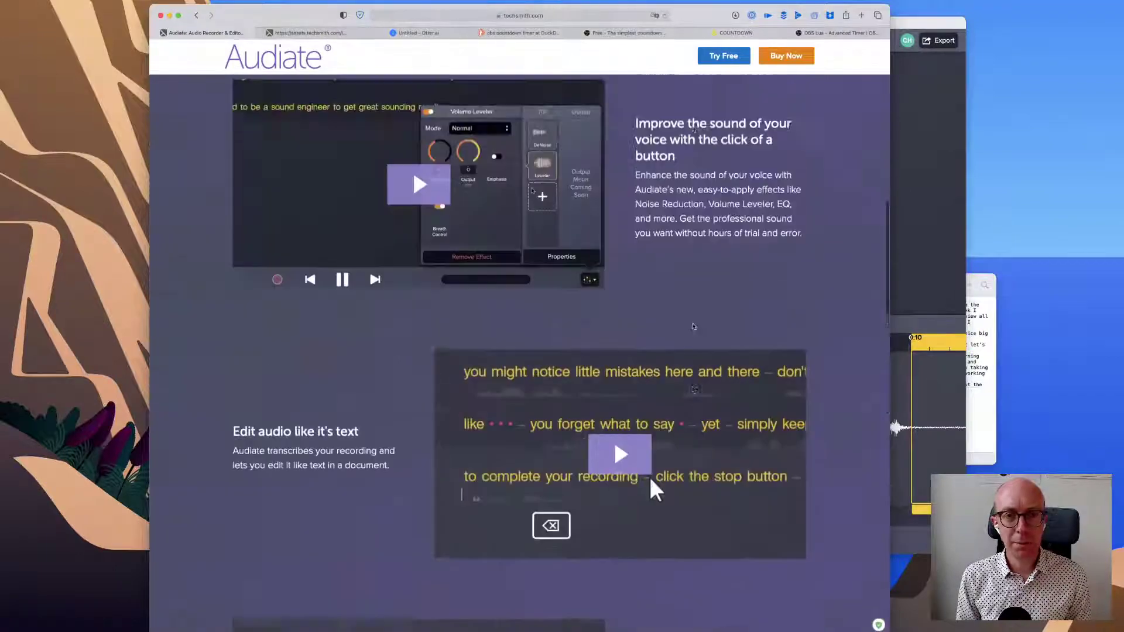
scroll(693, 326, up, 1)
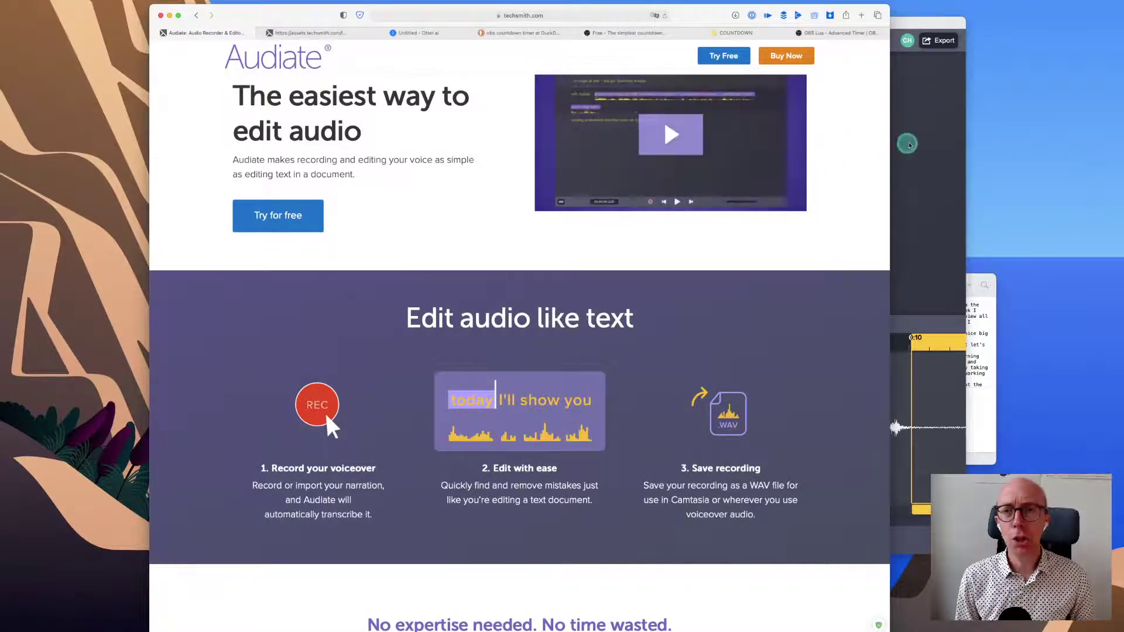
Step: Switch to the Audiate window and look over the file commands and recent projects without choosing any
click(932, 141)
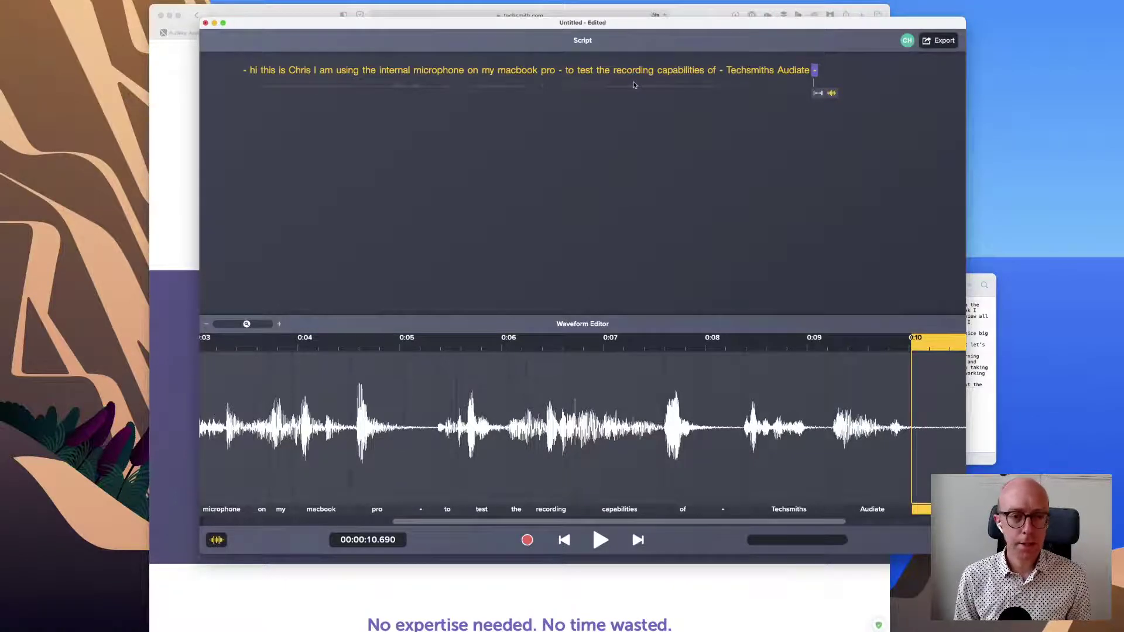
click(61, 6)
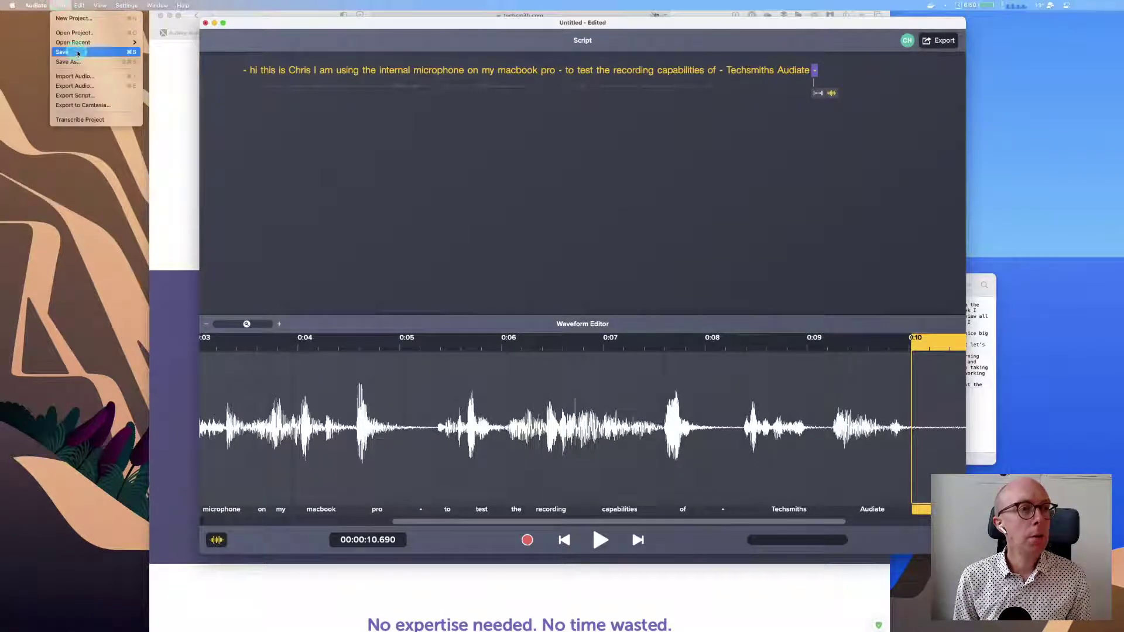
click(141, 47)
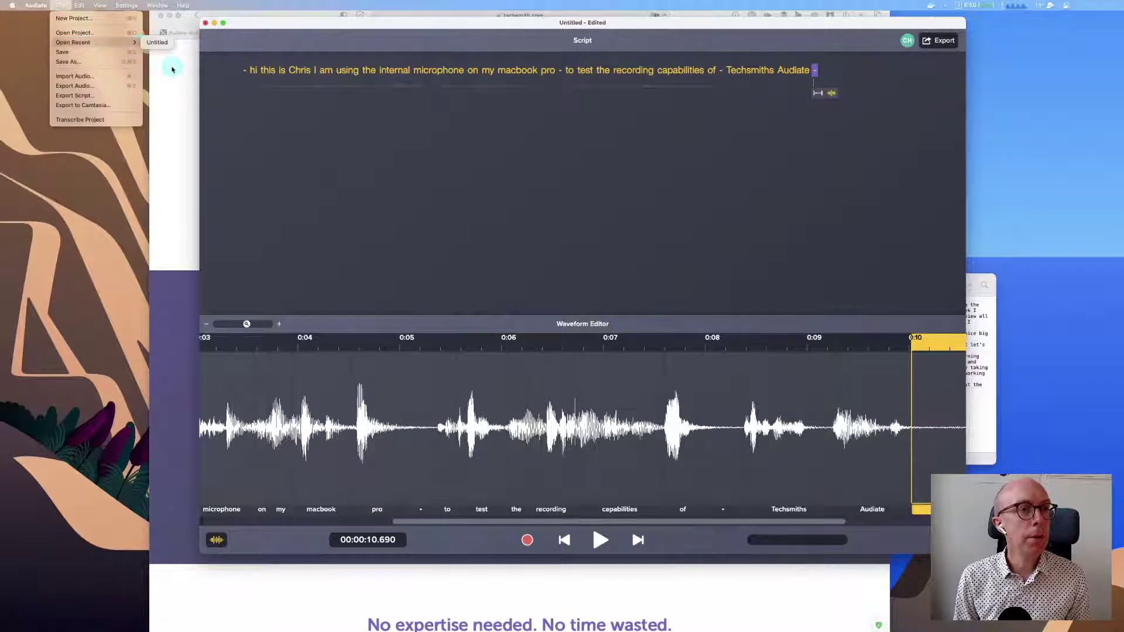
click(292, 162)
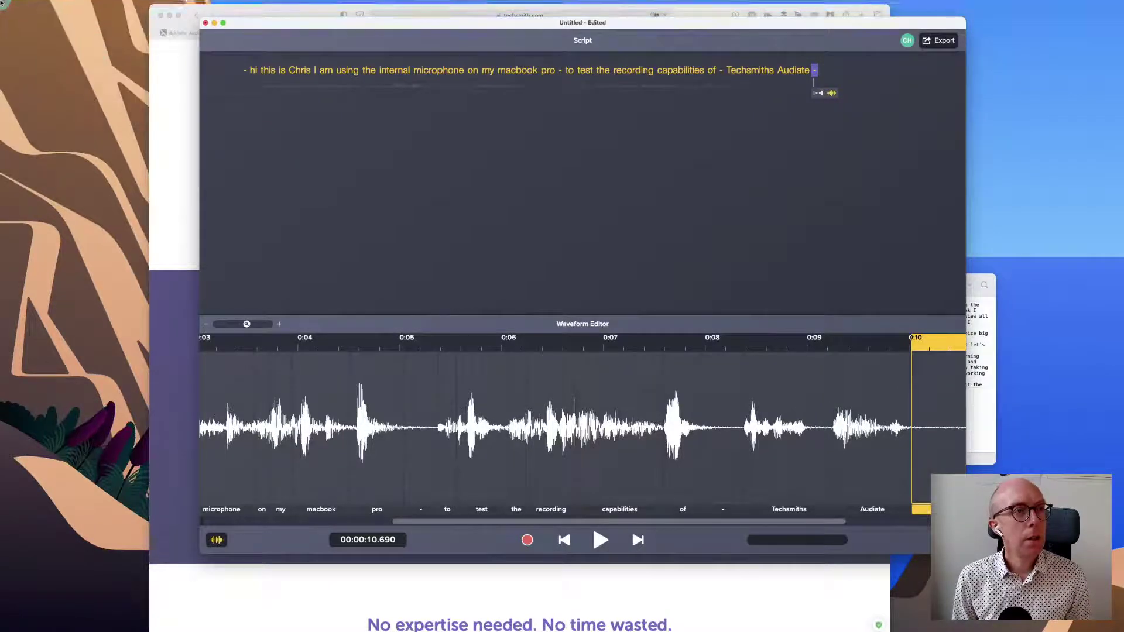
click(545, 222)
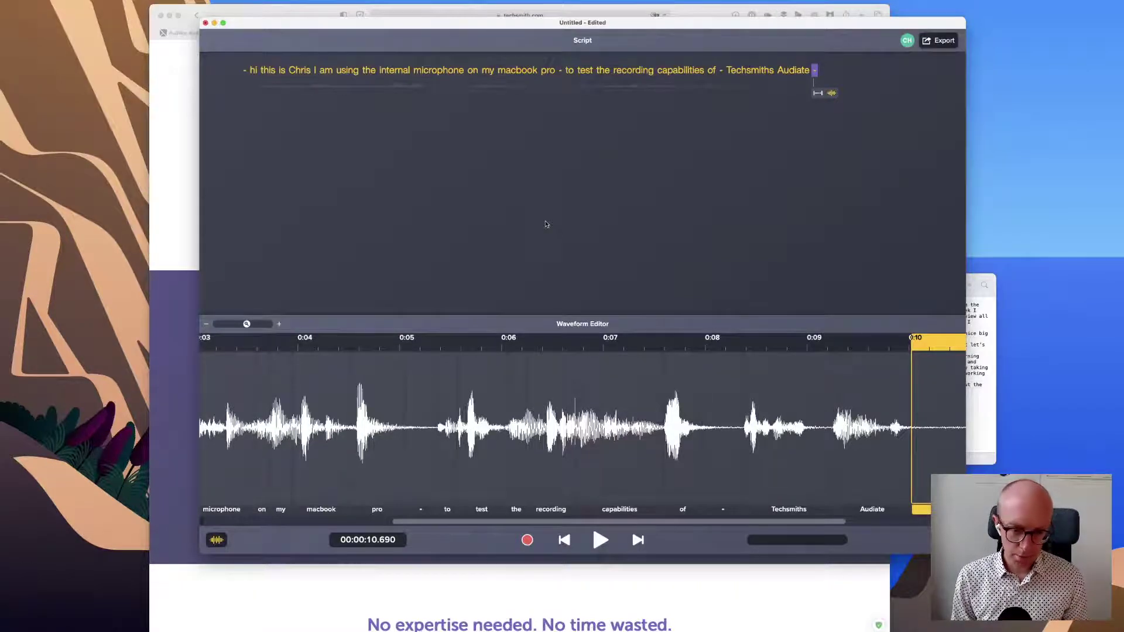
click(617, 288)
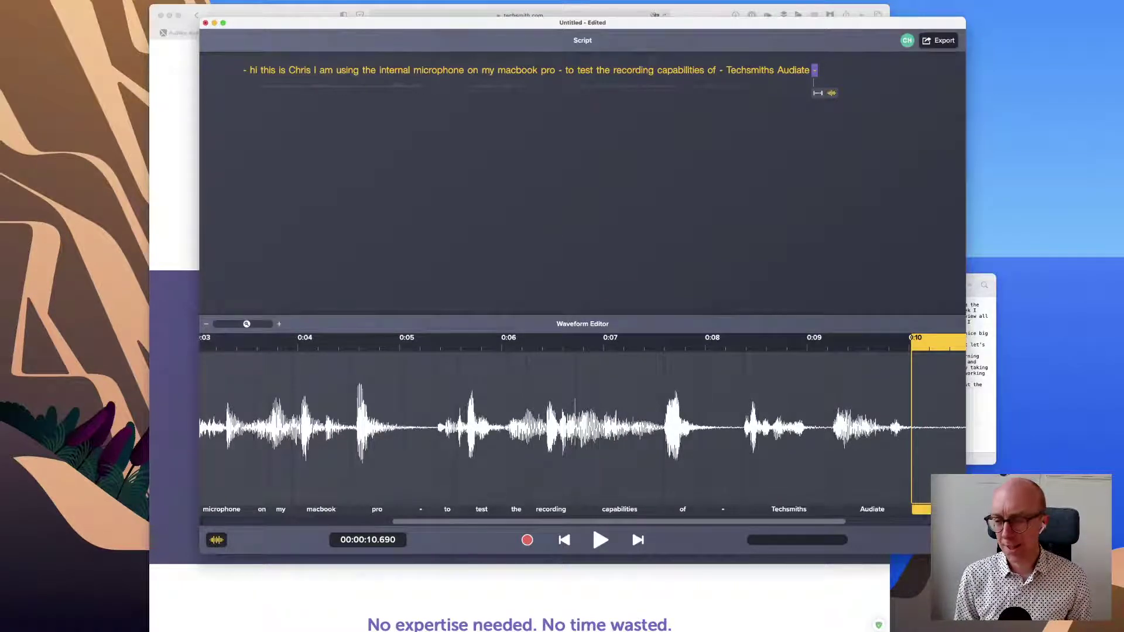
Step: Show the audio effects settings and look over the available export destinations for the recording
click(943, 540)
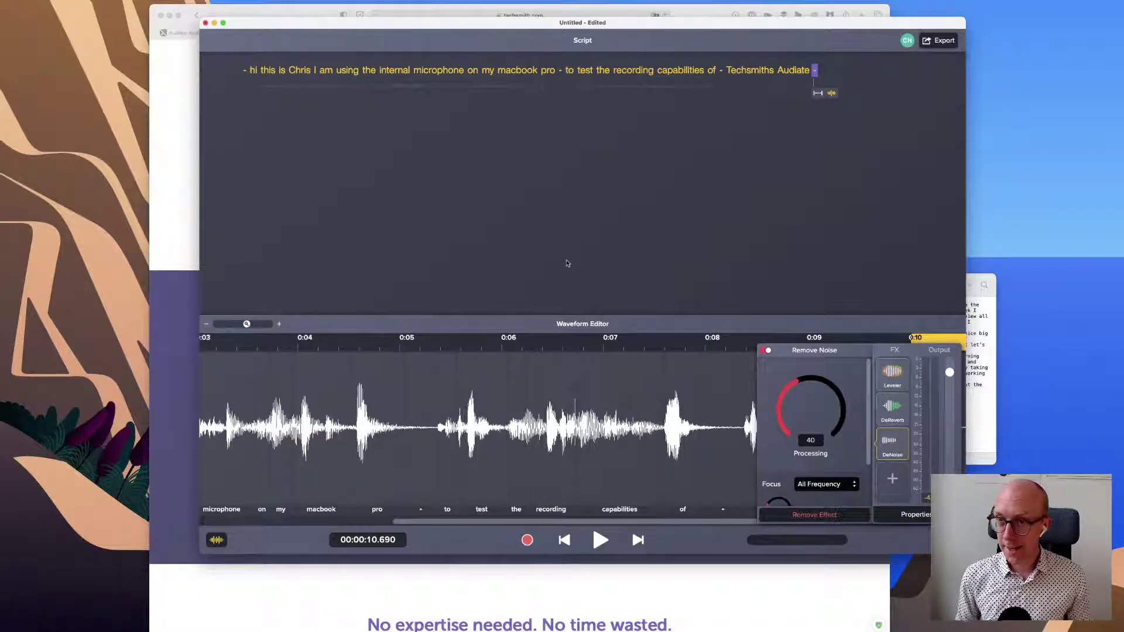
click(941, 41)
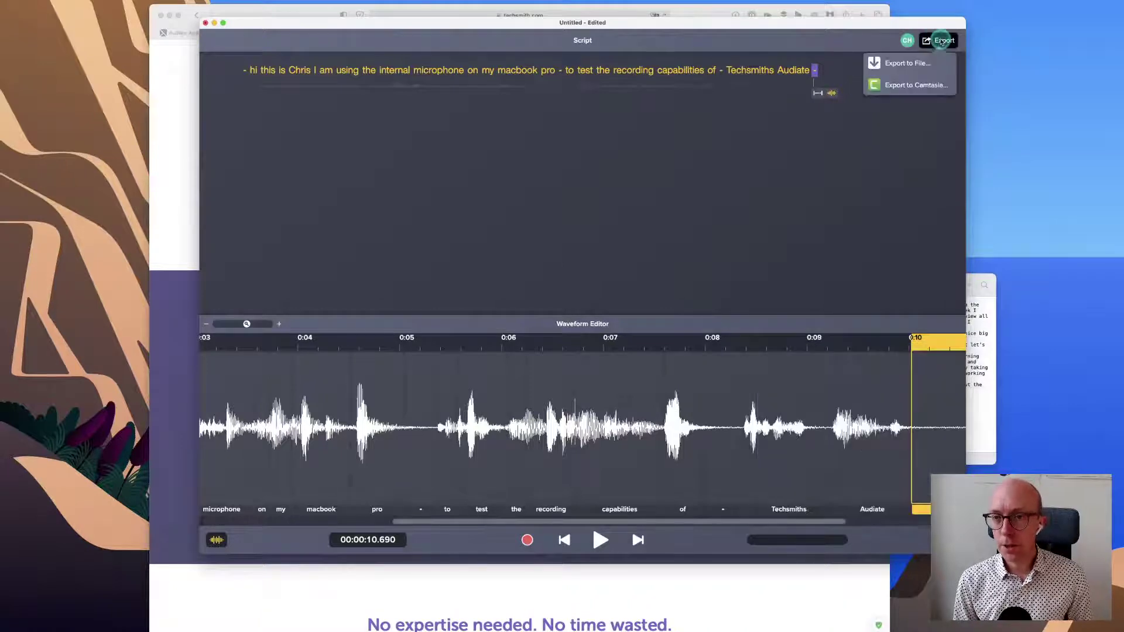
click(681, 202)
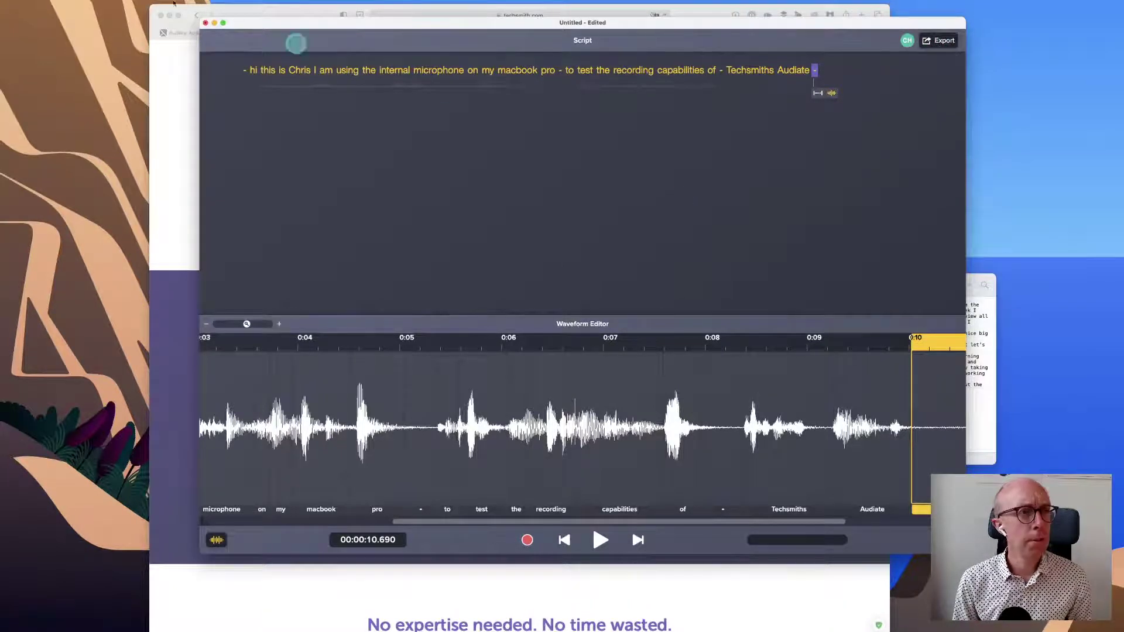
Step: Start a script export and inspect the available file formats, leaving Subtitles (SRT) selected
click(62, 5)
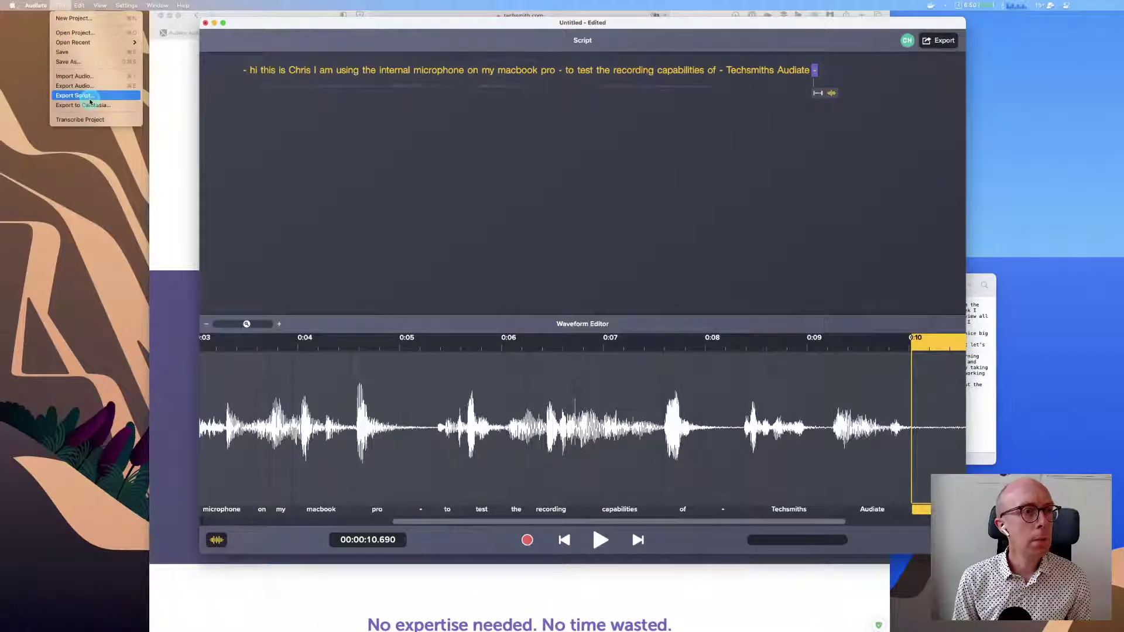
click(529, 323)
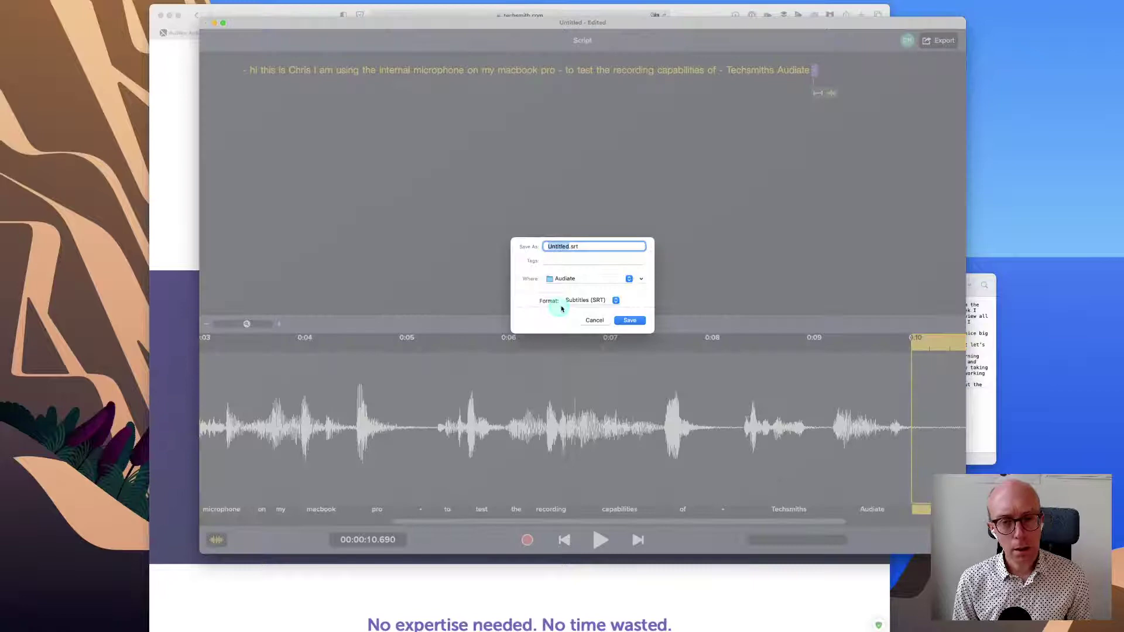
click(582, 302)
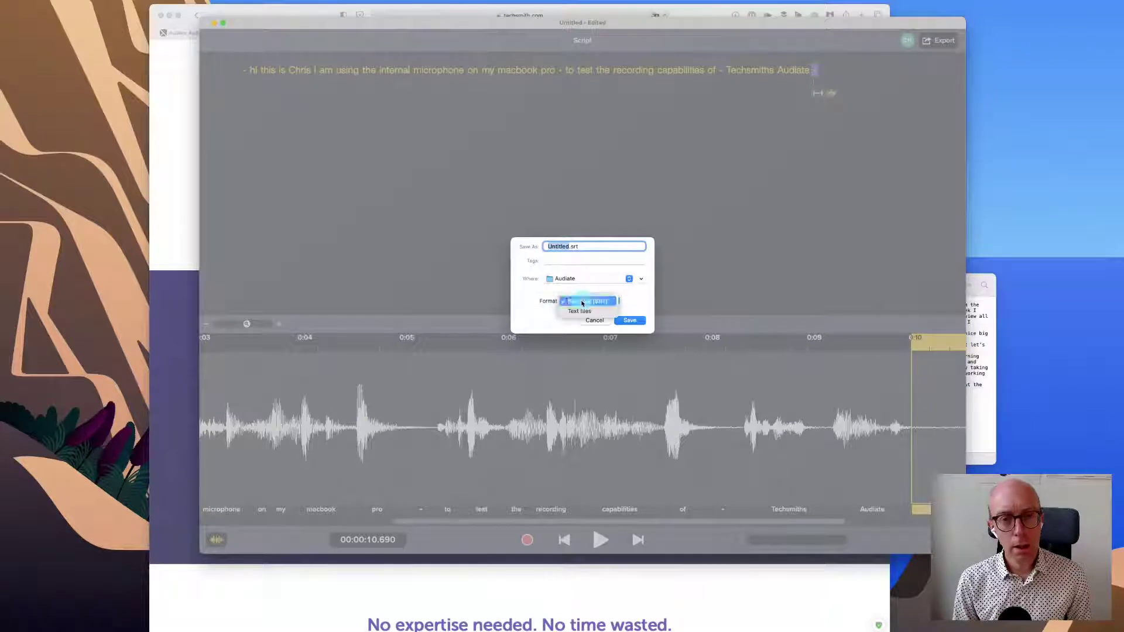
click(535, 300)
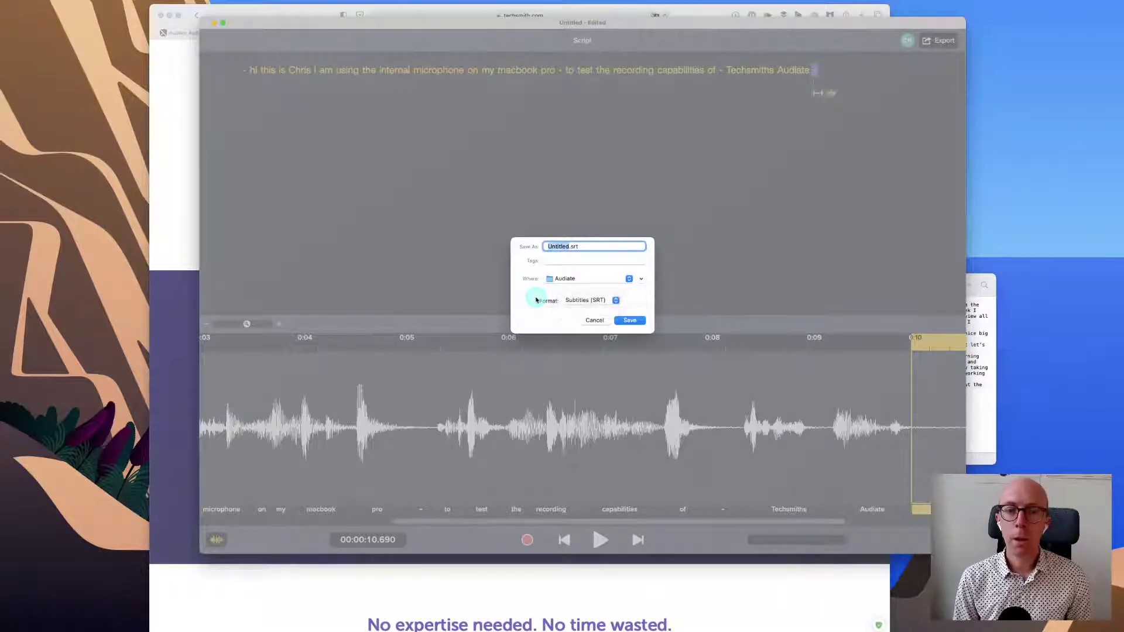
Step: Switch to the Otter.ai conversation in Safari, inspect the available text export formats and choose SRT to show its options
click(183, 322)
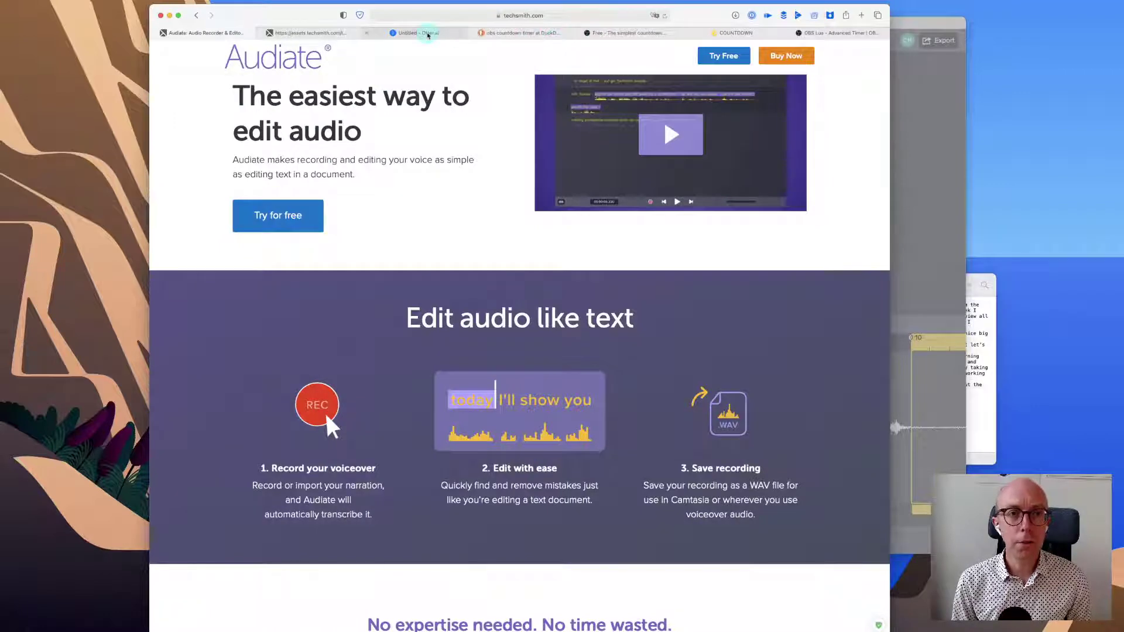
click(419, 33)
click(755, 79)
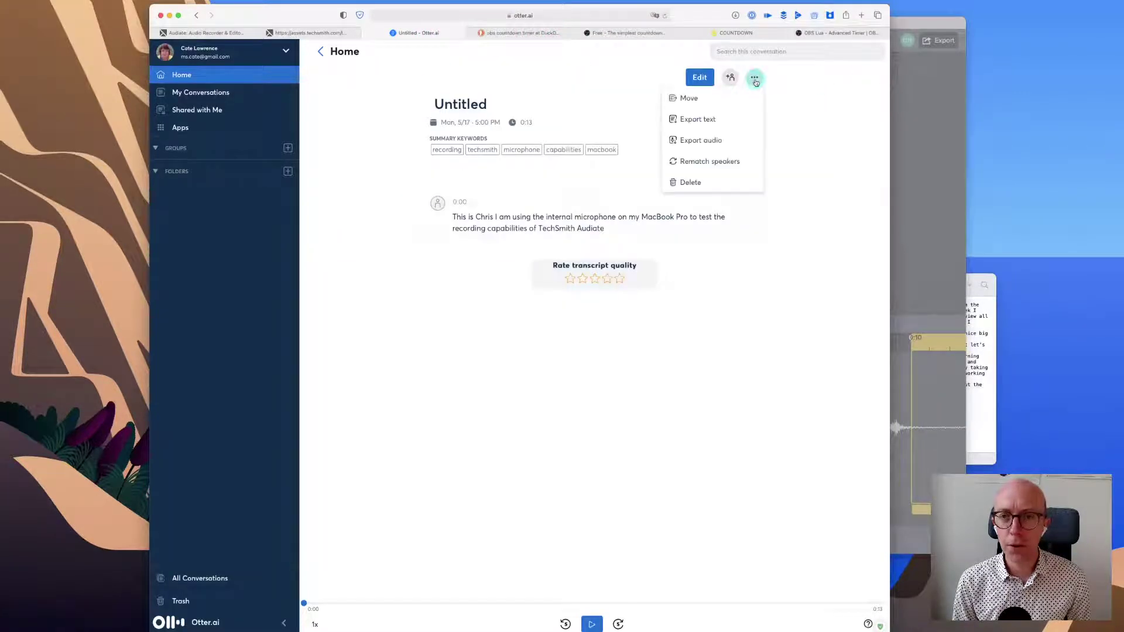
click(700, 123)
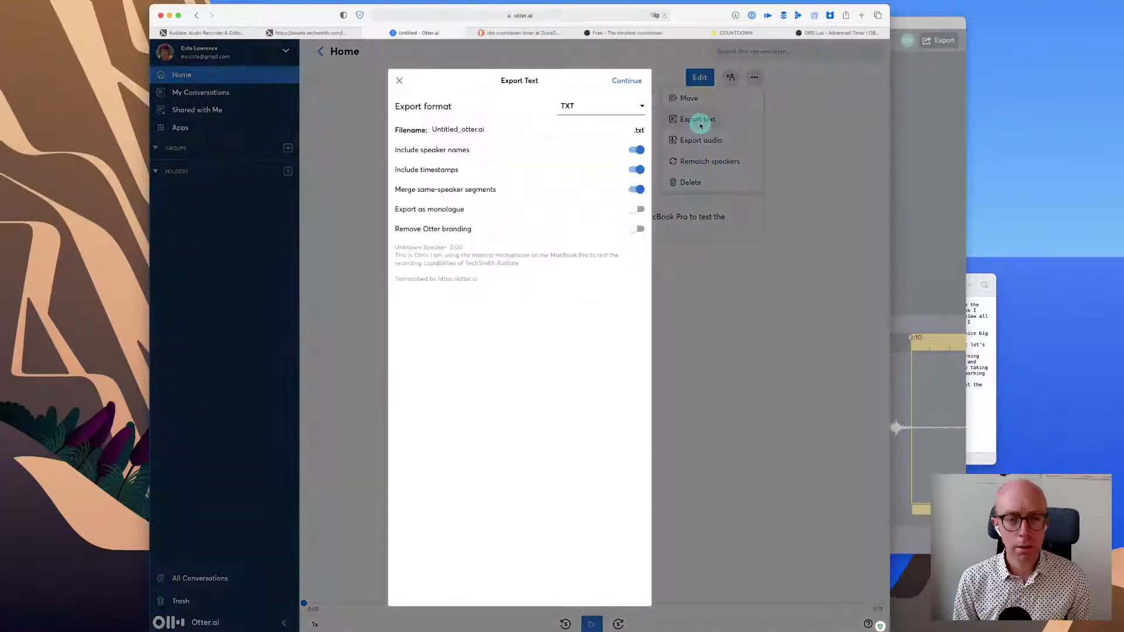
click(602, 107)
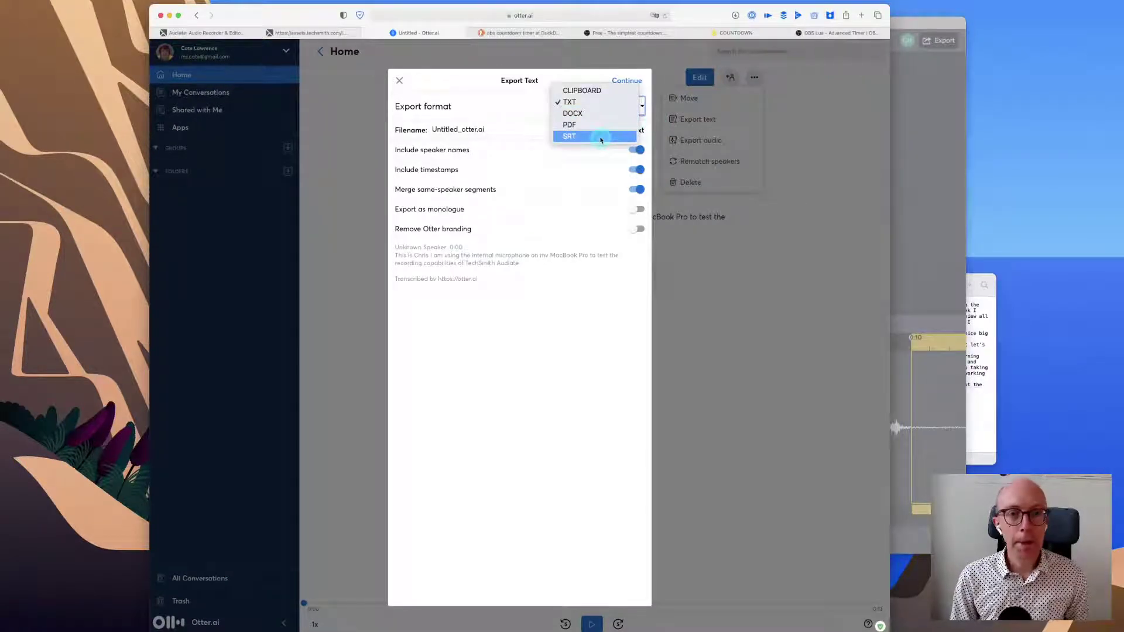
click(600, 139)
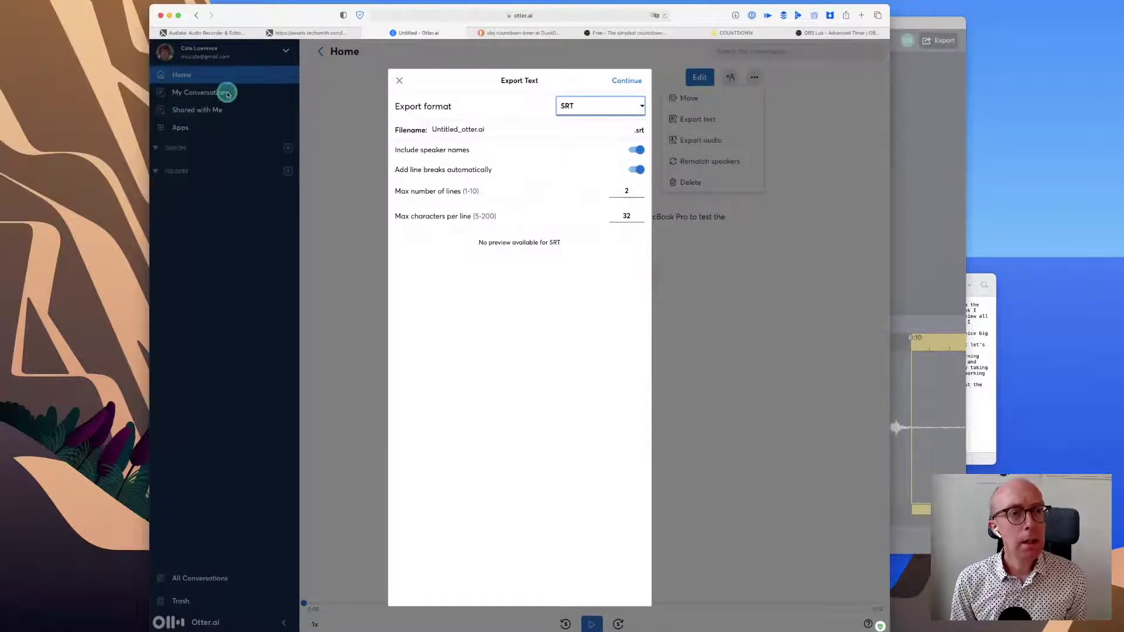
Step: Return to Audiate, cancel the script export, and start a new project without saving the current one
click(205, 33)
key(super+Tab)
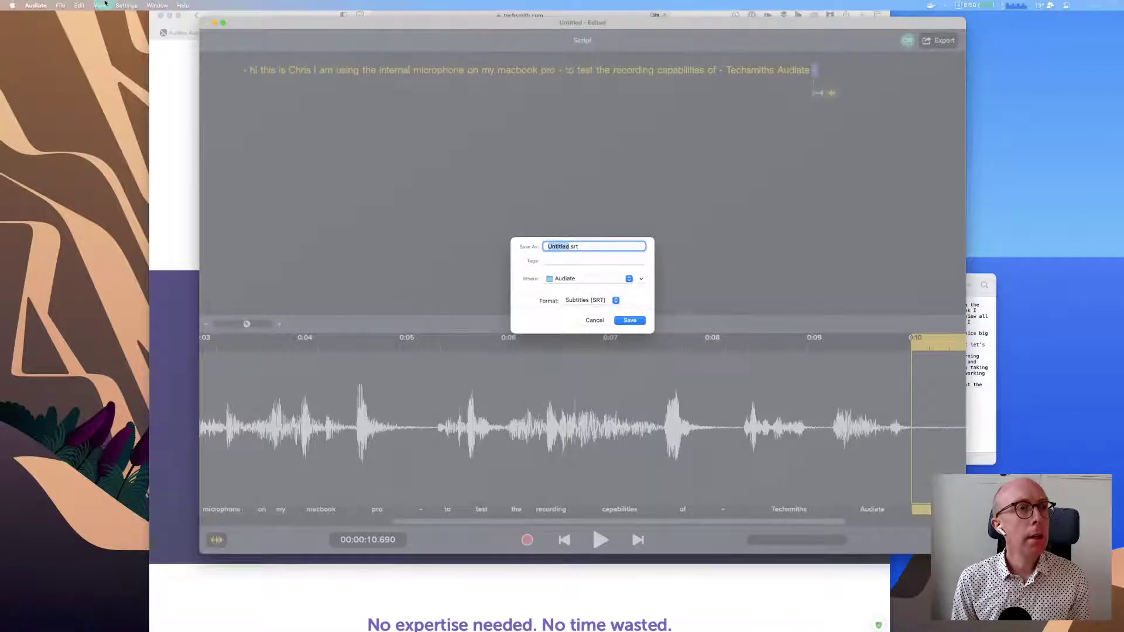
key(Escape)
click(60, 5)
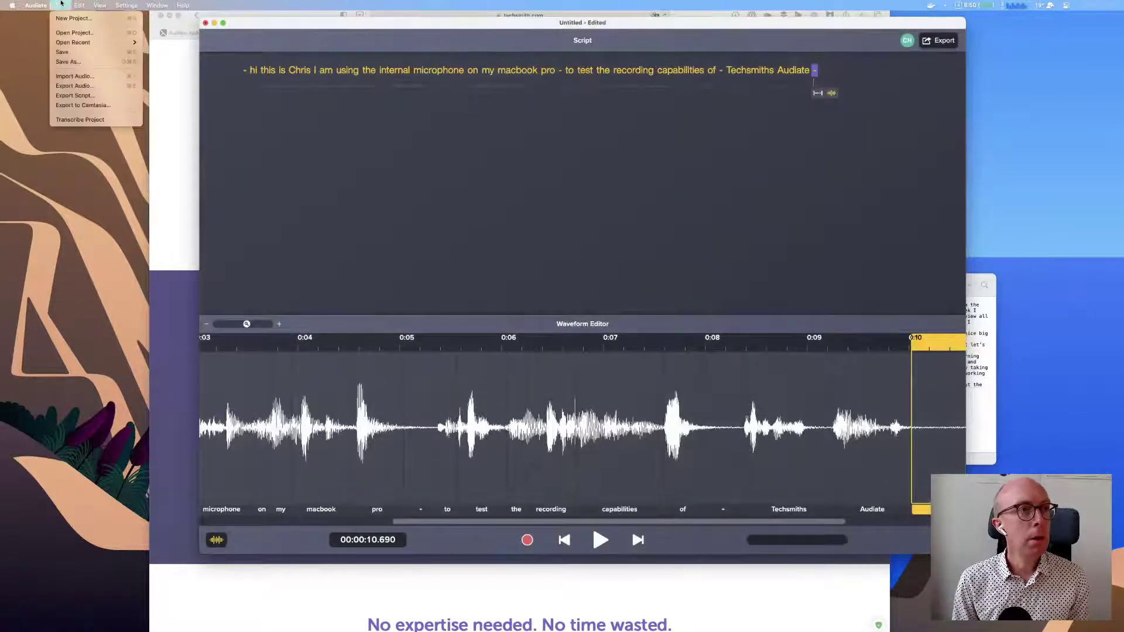
click(73, 18)
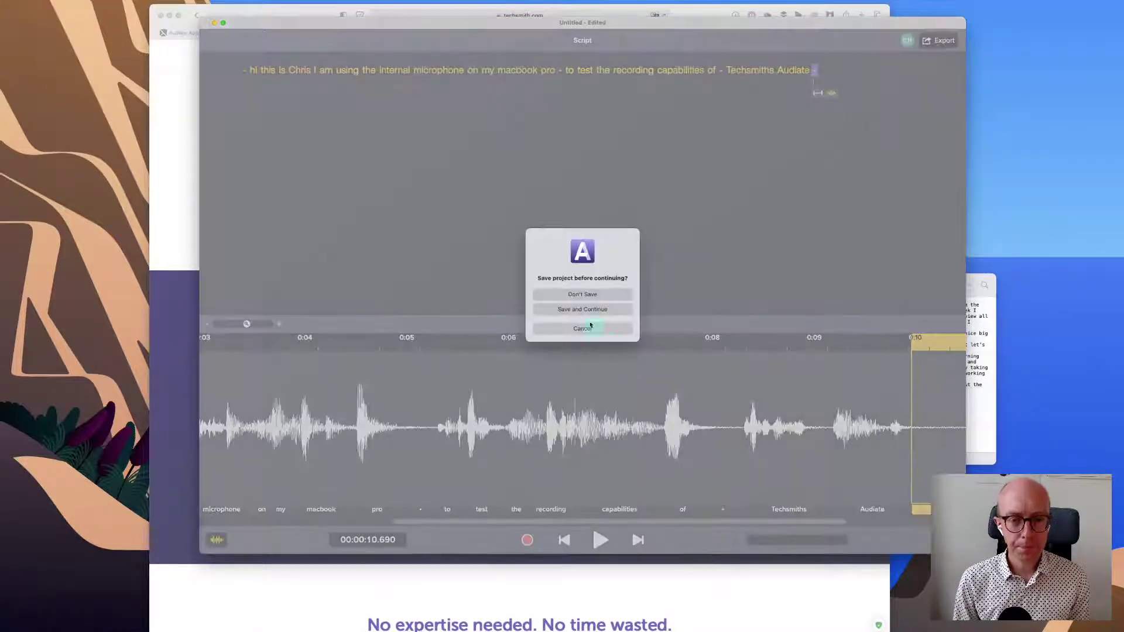
click(581, 295)
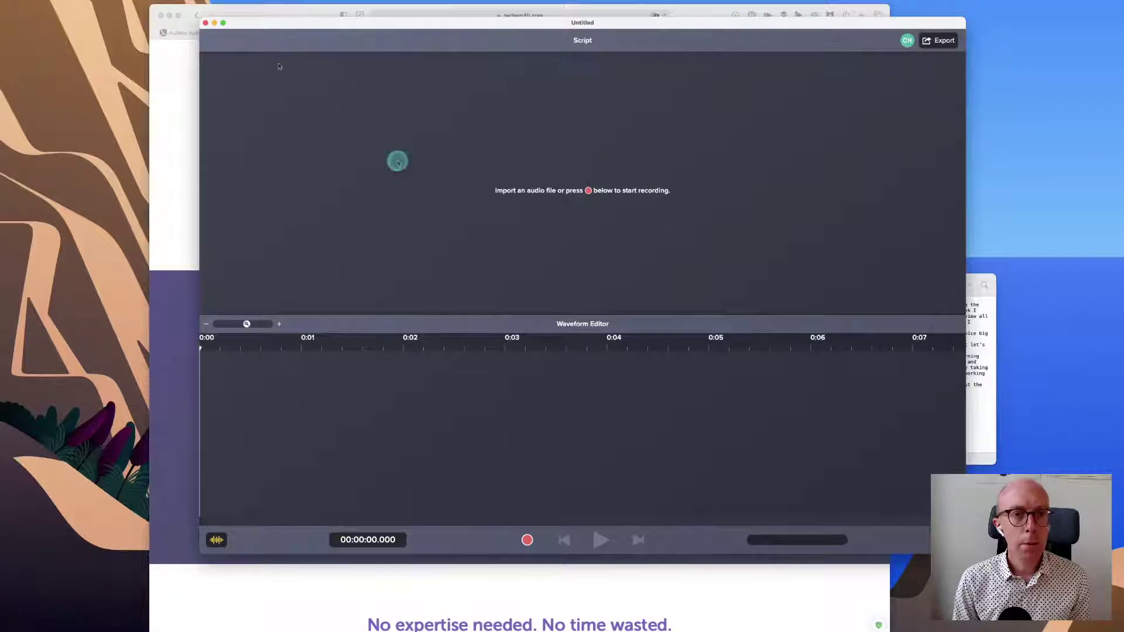
Step: Import 2021-05-07_17-49-08.mp4 as audio from the Kong - Operator folder in Creative Cloud Files
click(66, 6)
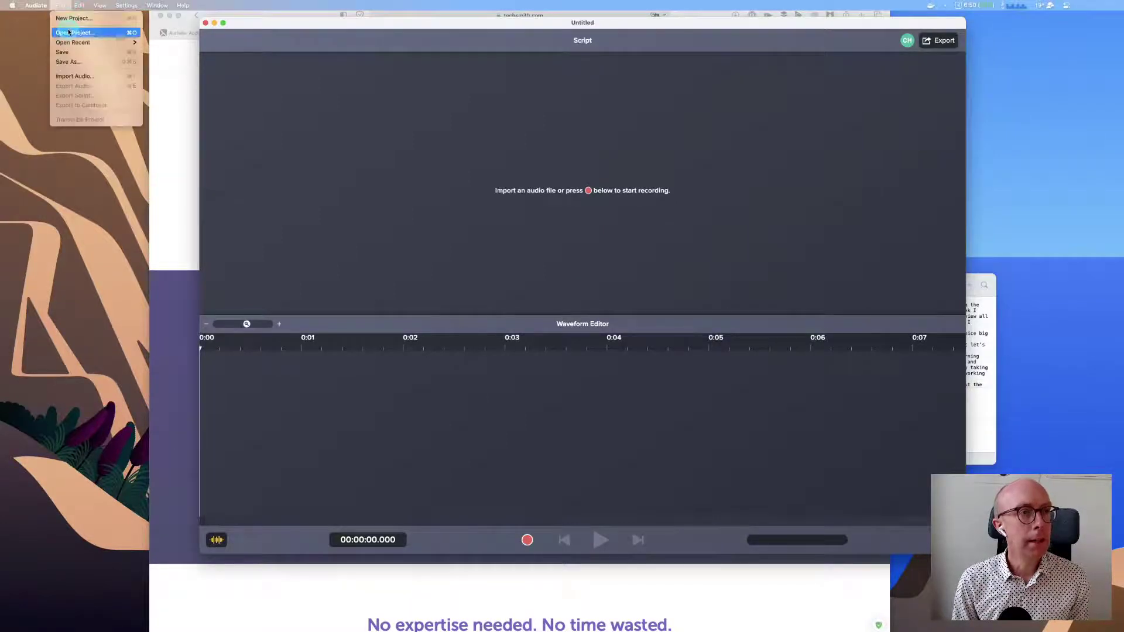
click(71, 76)
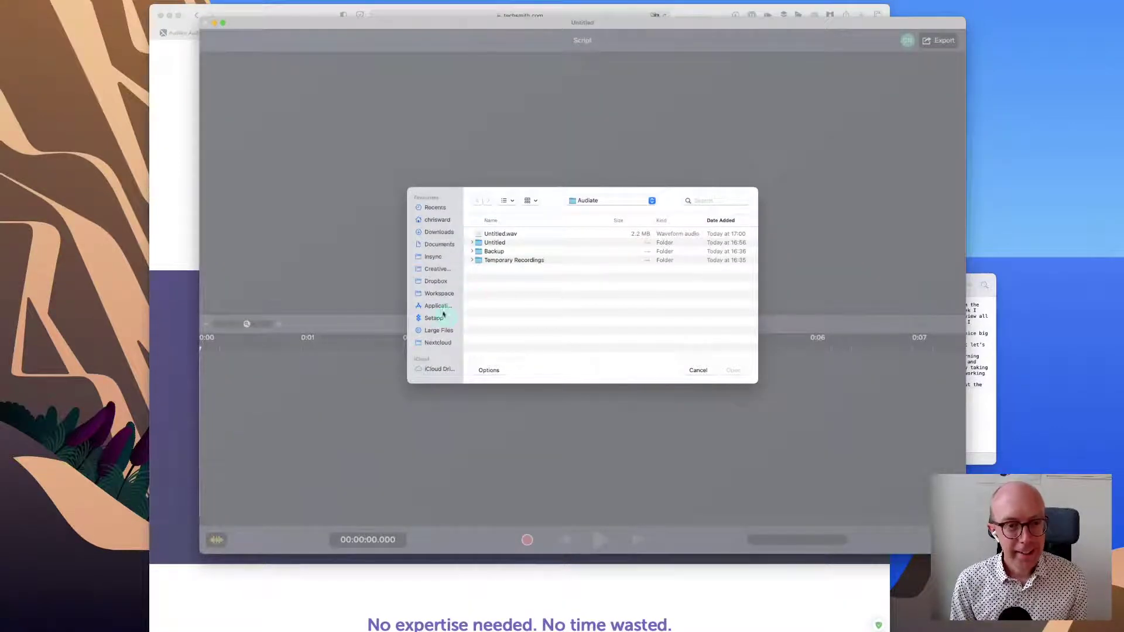
click(582, 201)
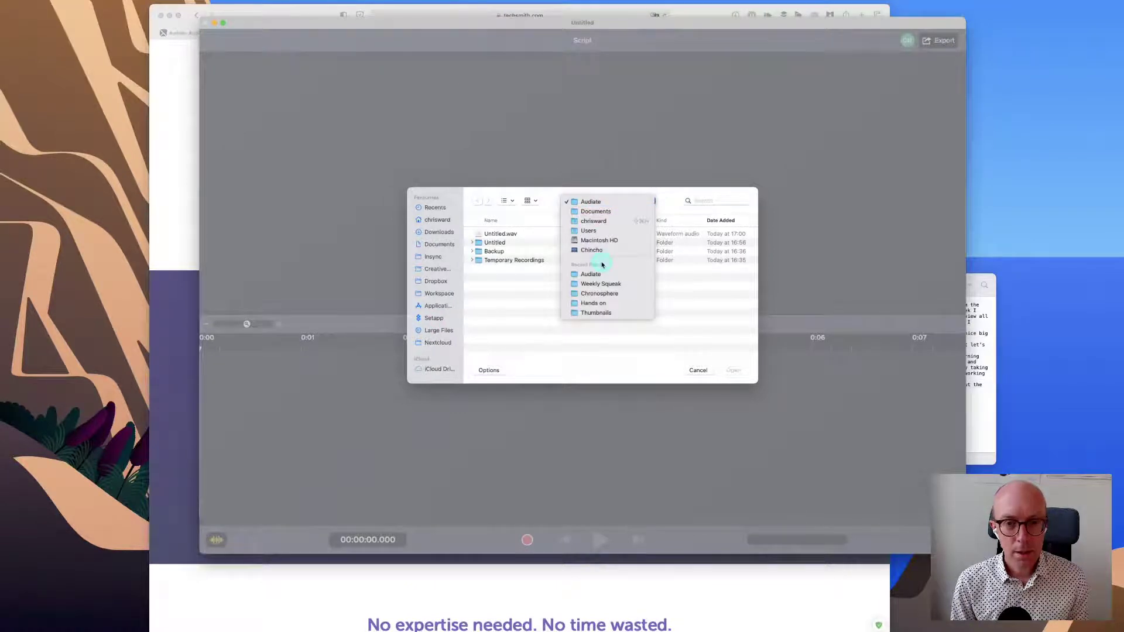
click(547, 314)
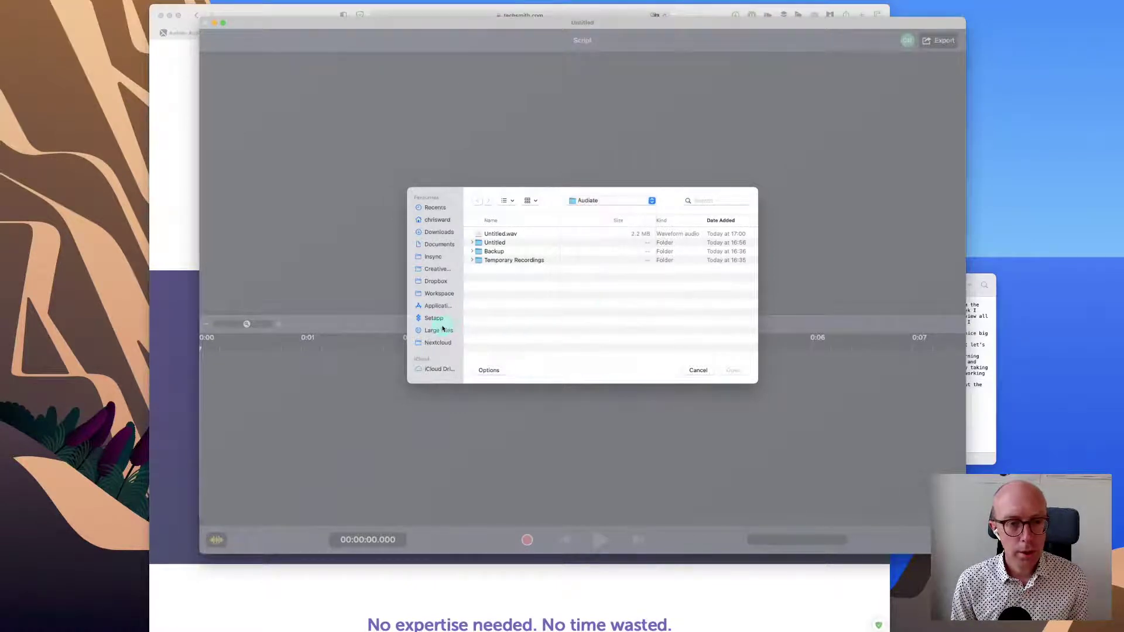
click(438, 269)
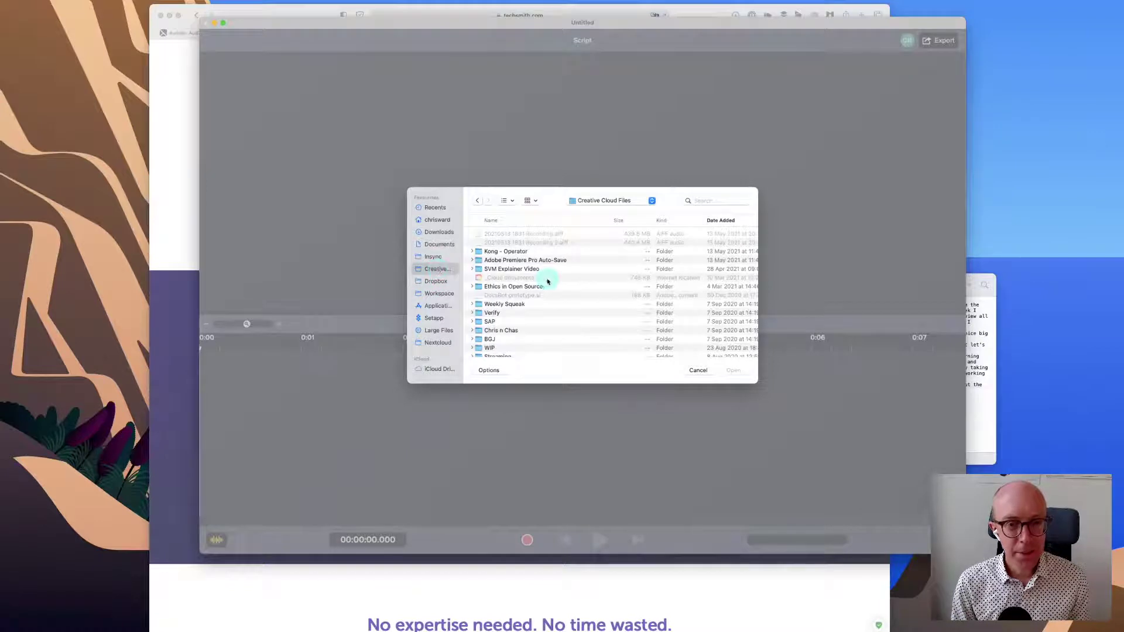
click(511, 253)
double_click(511, 253)
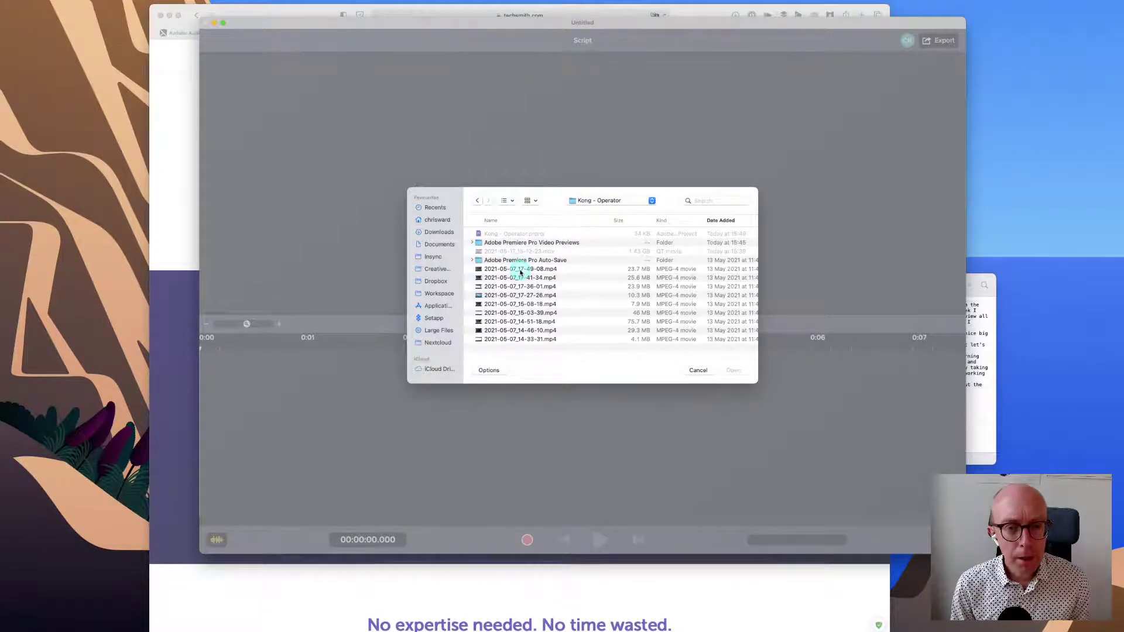
double_click(521, 270)
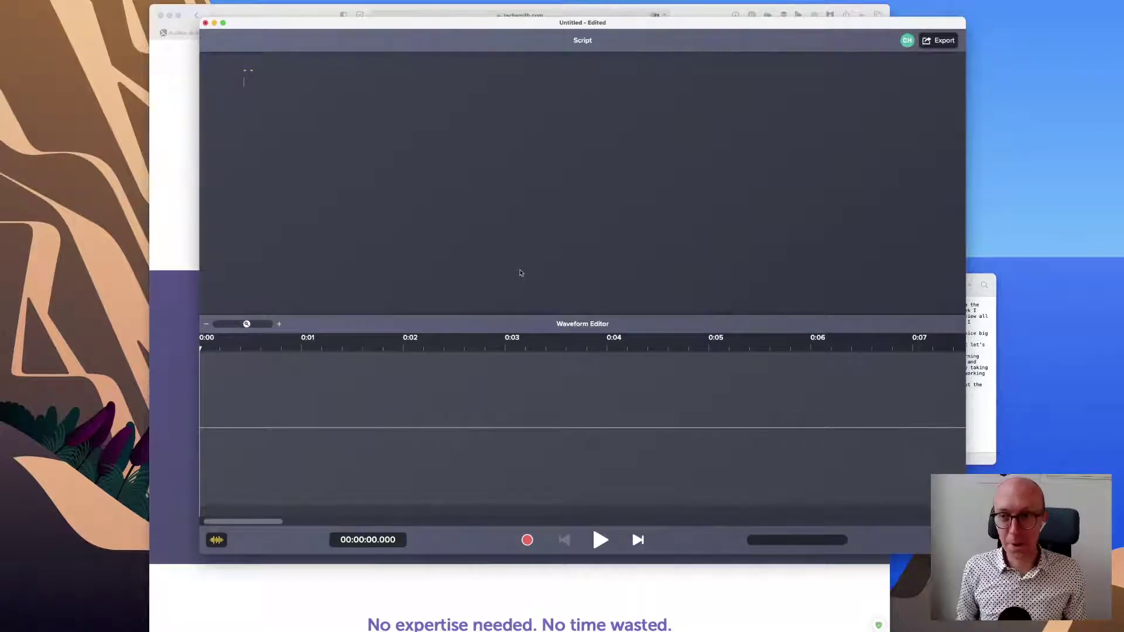
Step: Switch to Safari and show the Audiate product page with its full web address
click(174, 262)
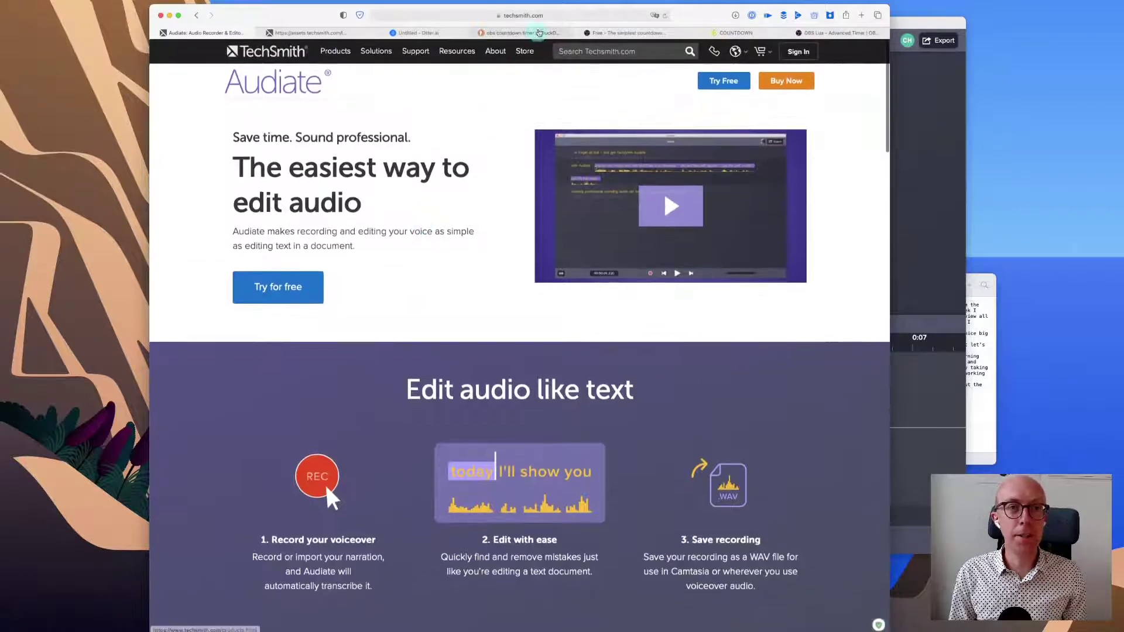
click(551, 19)
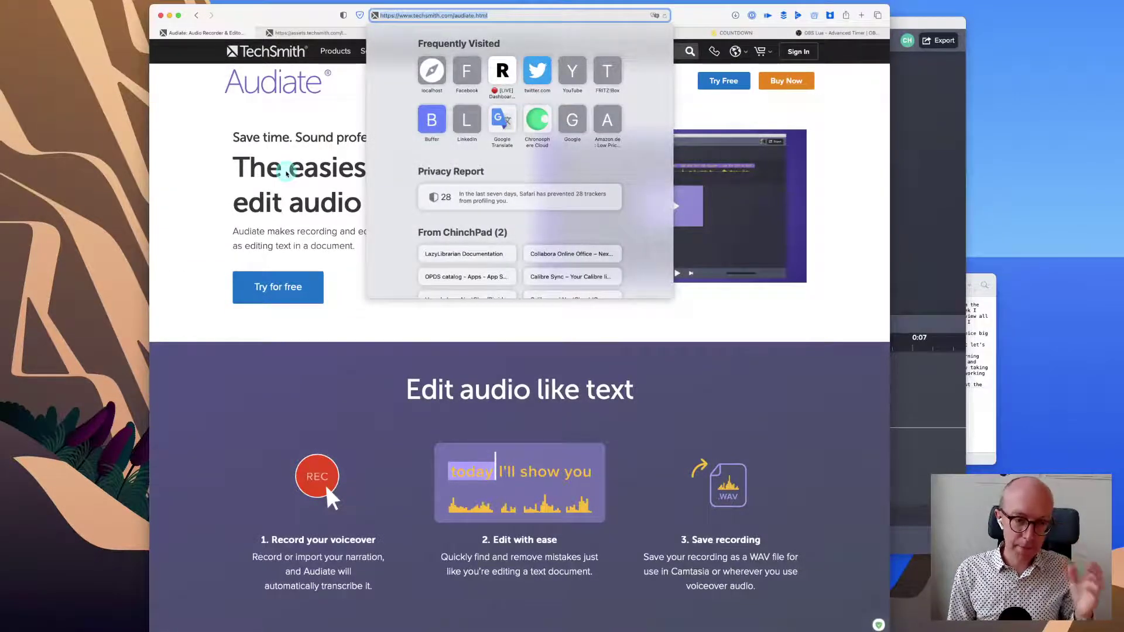
click(287, 173)
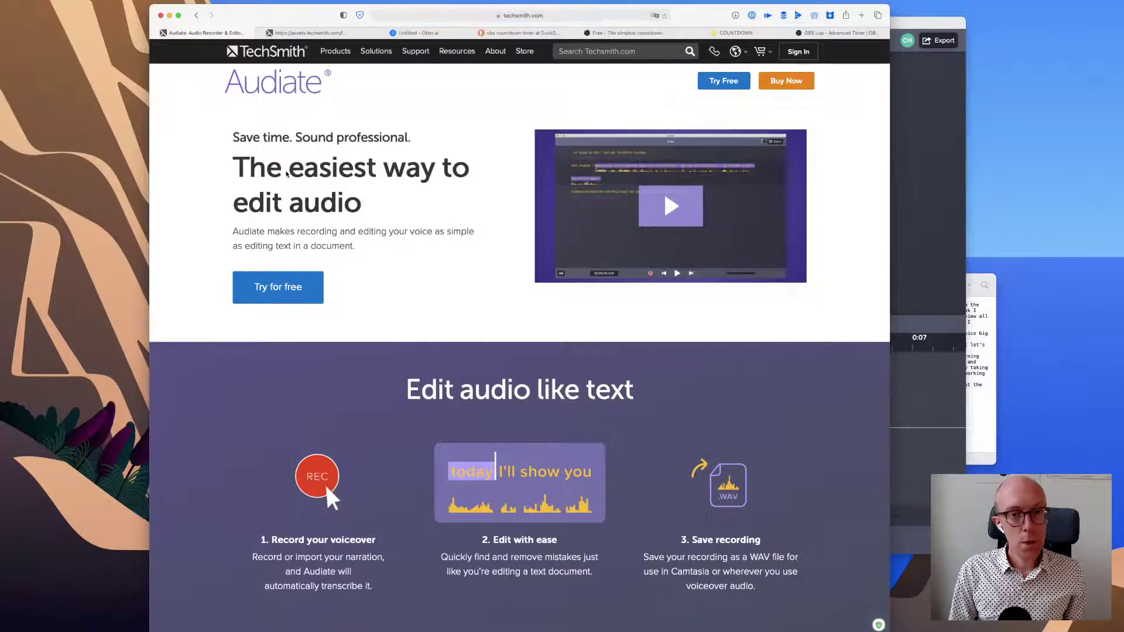